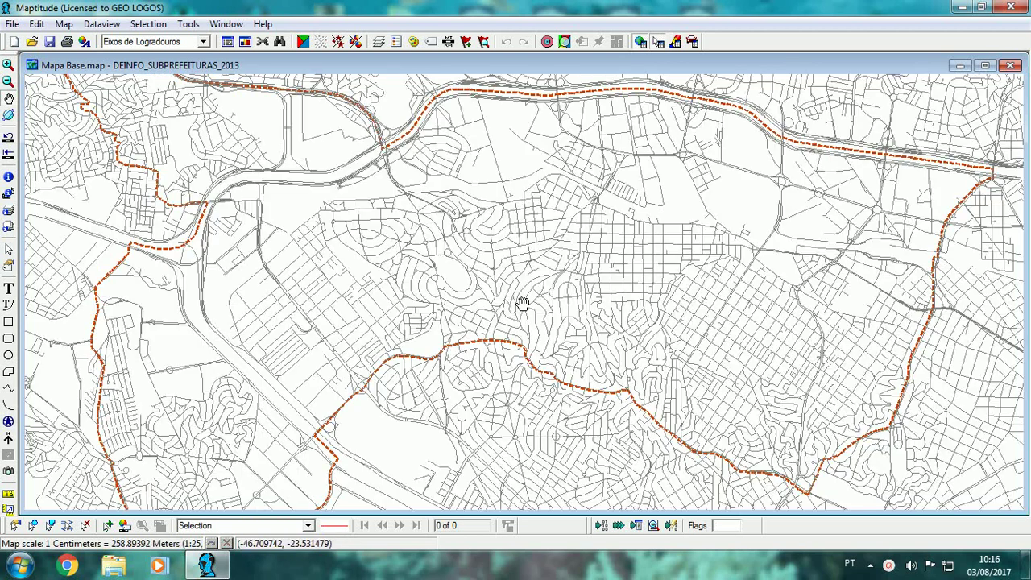
pyautogui.scroll(-1, 523, 304)
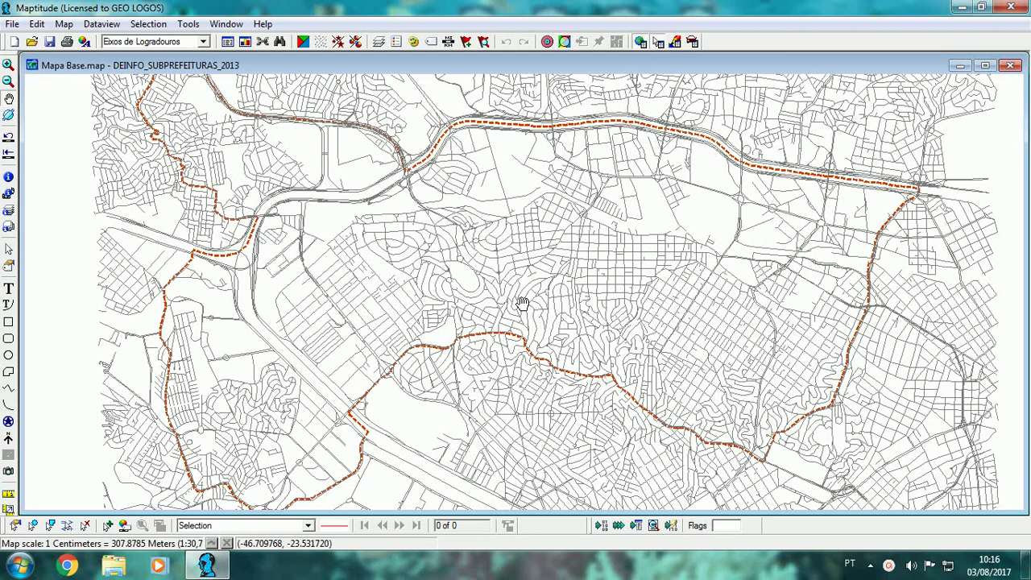
pyautogui.scroll(-1, 523, 303)
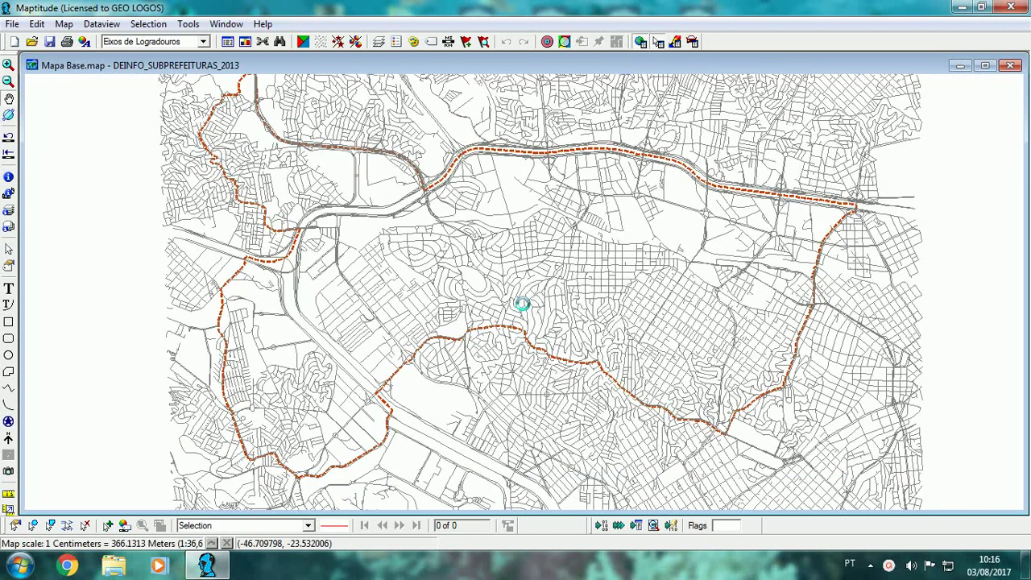
pyautogui.scroll(1, 523, 304)
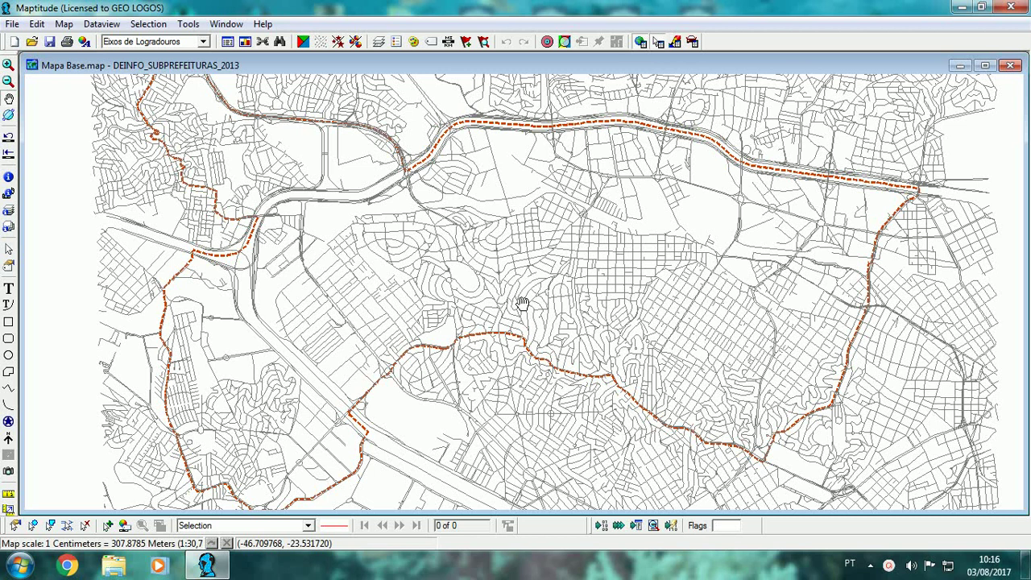
pyautogui.scroll(-1, 523, 304)
pyautogui.scroll(1, 523, 304)
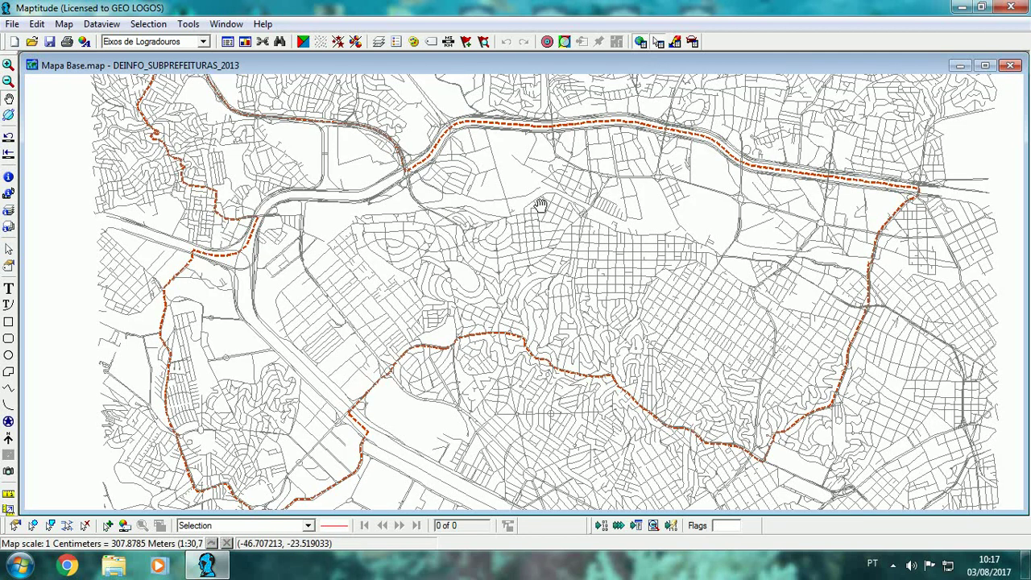
# Check the file formats that can be opened, trying ESRI Shapefile (*.shp) and Intergraph DGN (*.dgn), without opening a file.
pyautogui.click(12, 24)
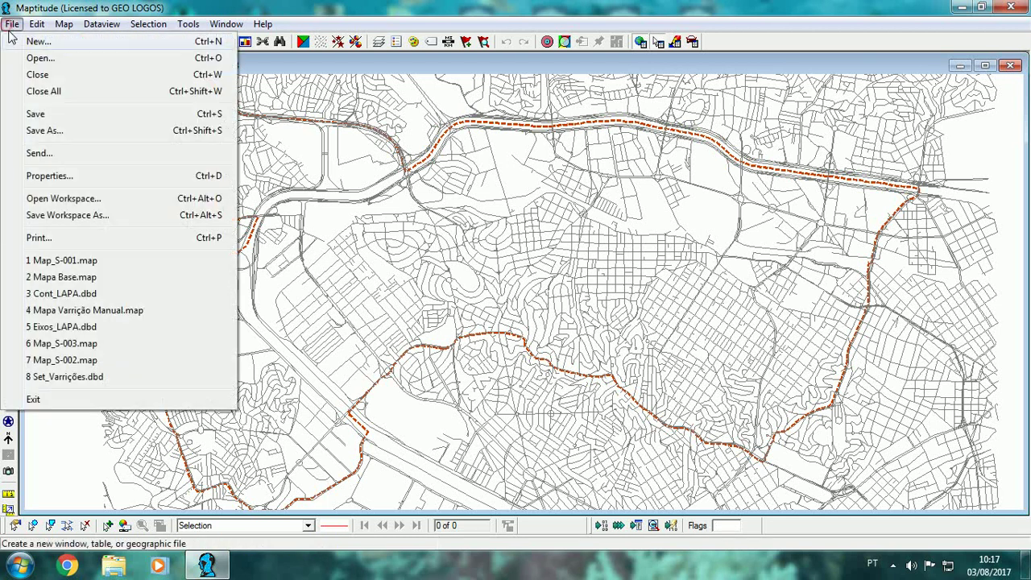
pyautogui.click(22, 57)
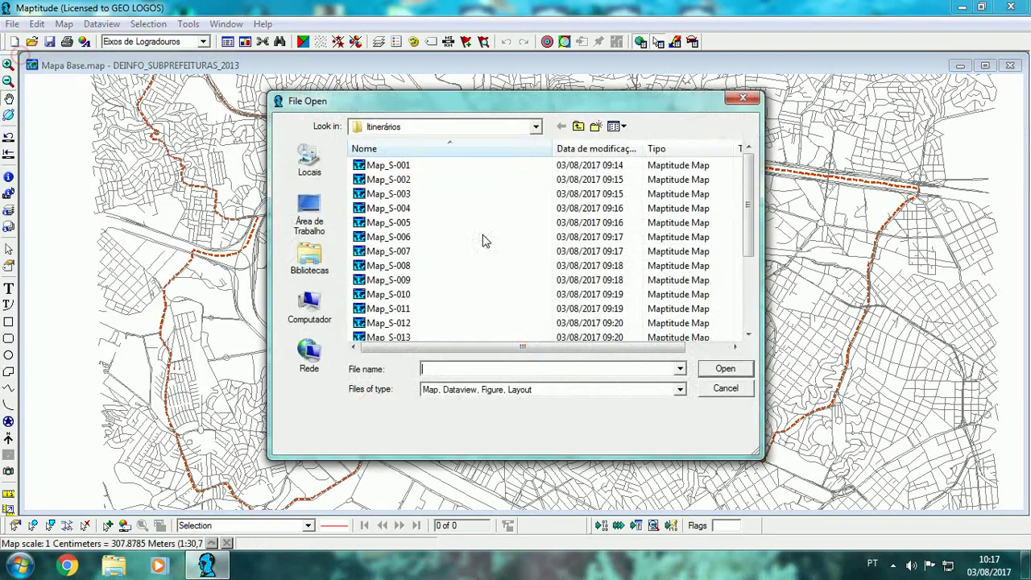
pyautogui.click(682, 389)
pyautogui.click(682, 390)
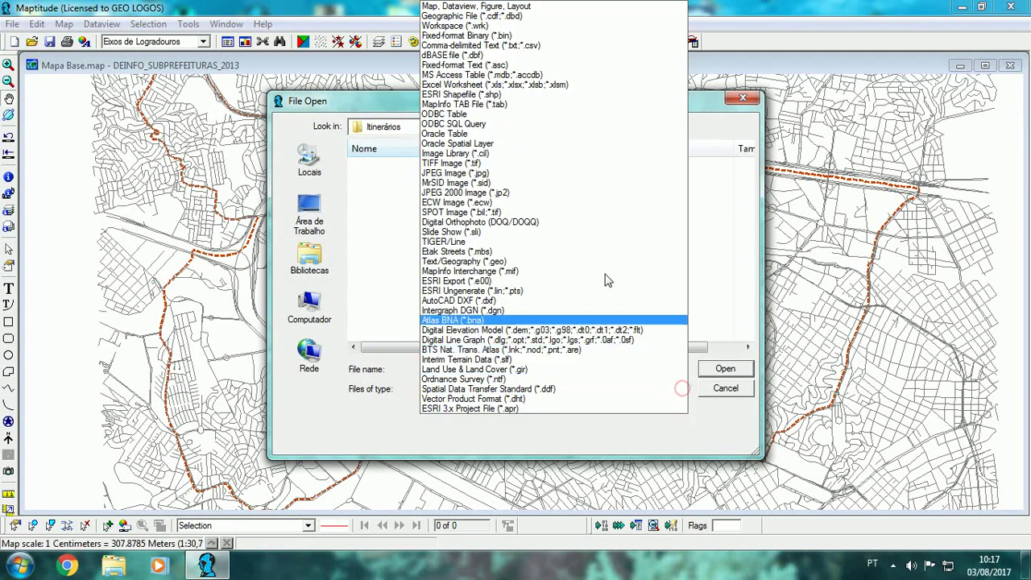
pyautogui.click(508, 96)
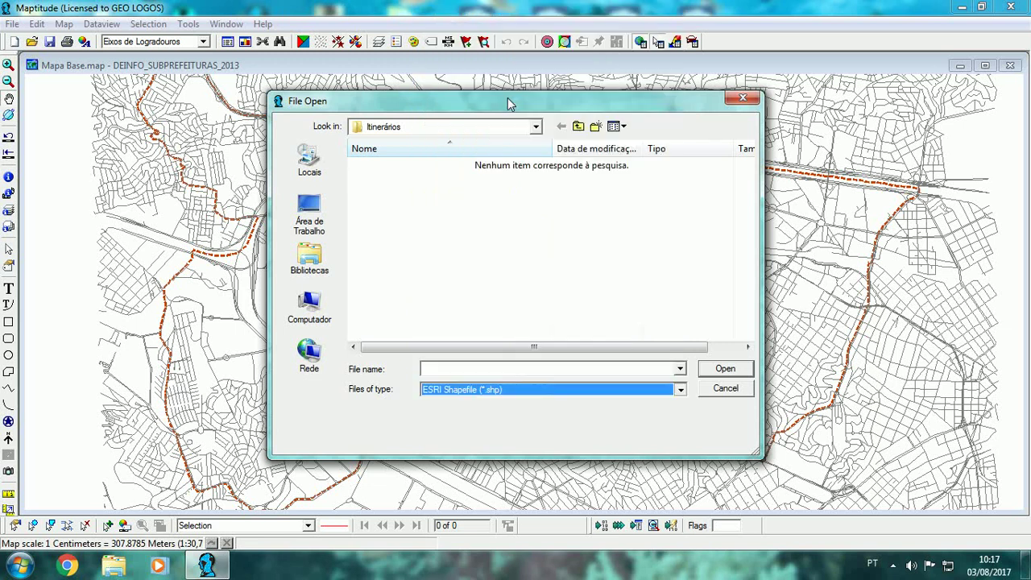
pyautogui.click(680, 391)
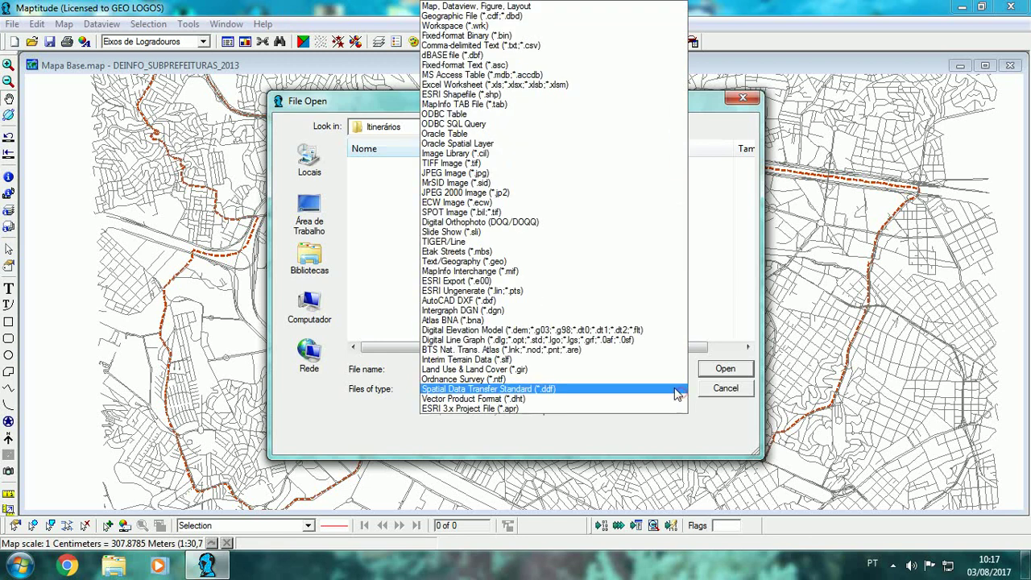
pyautogui.click(481, 313)
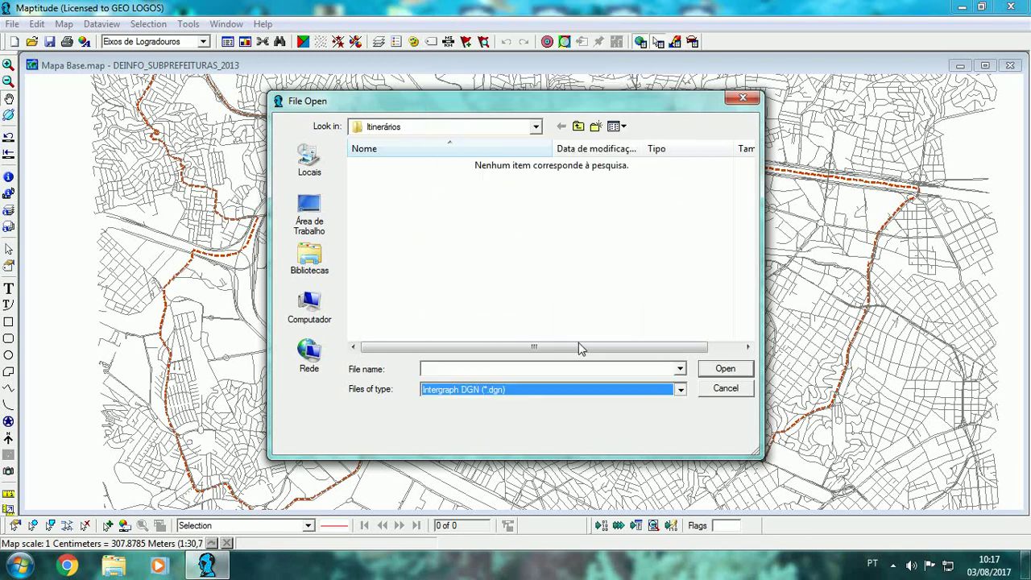
pyautogui.click(732, 390)
pyautogui.scroll(2, 491, 225)
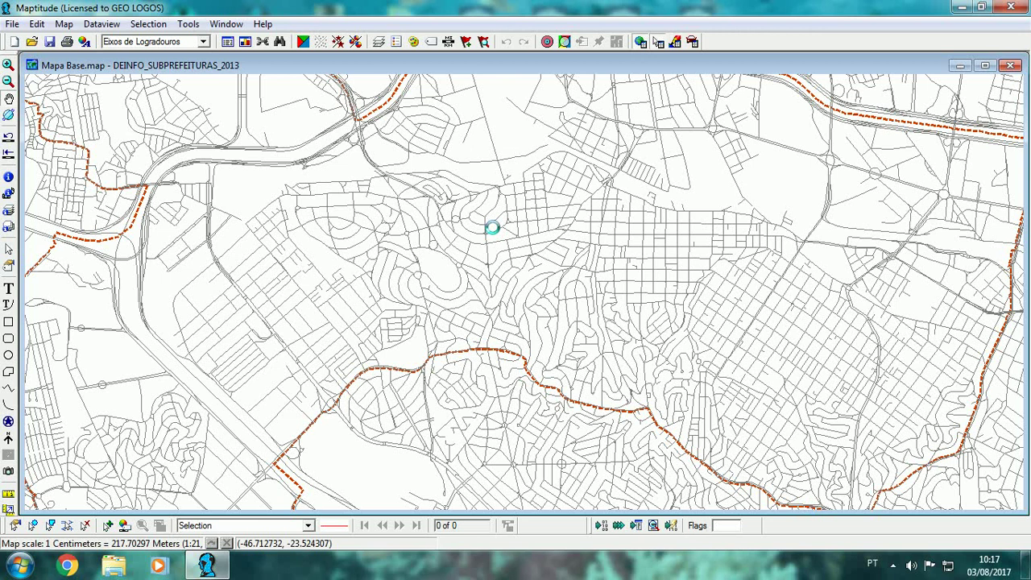
pyautogui.scroll(-1, 492, 228)
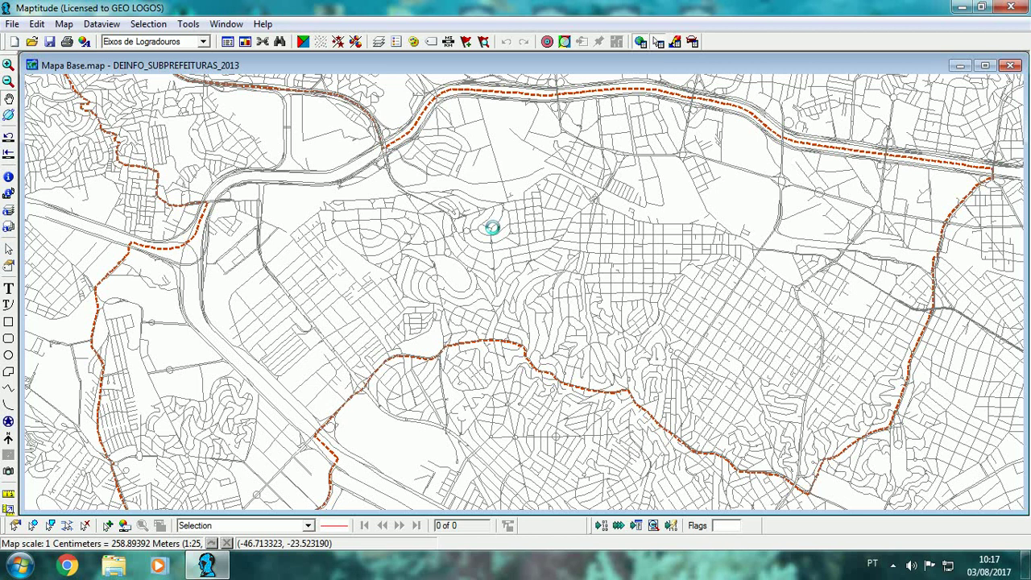
pyautogui.scroll(1, 491, 228)
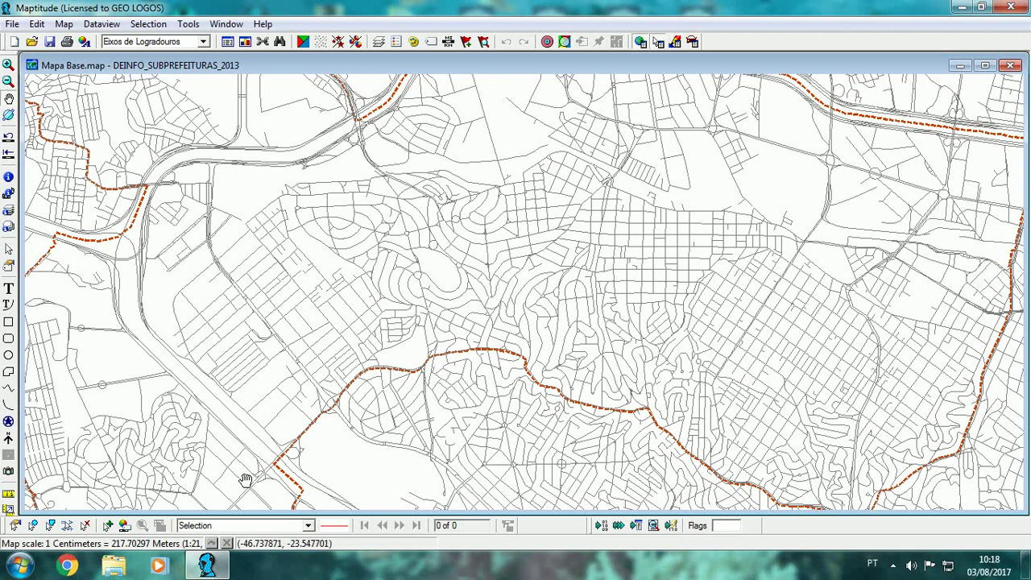
# Select the Eixos de Logradouros features that meet the condition mod2a<>null and bring them into close view.
pyautogui.click(67, 525)
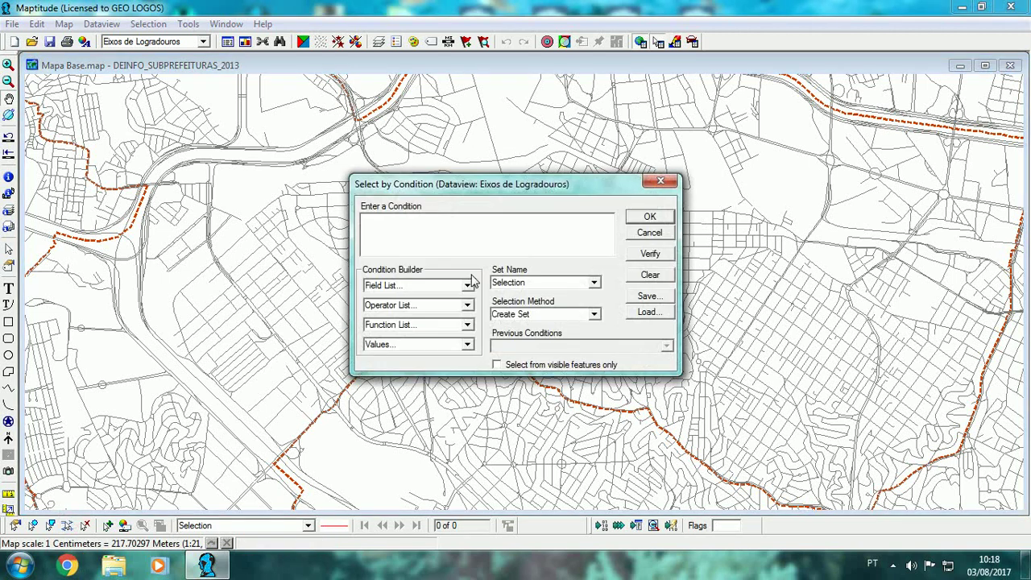
pyautogui.write('mod2a<>null')
pyautogui.press('Return')
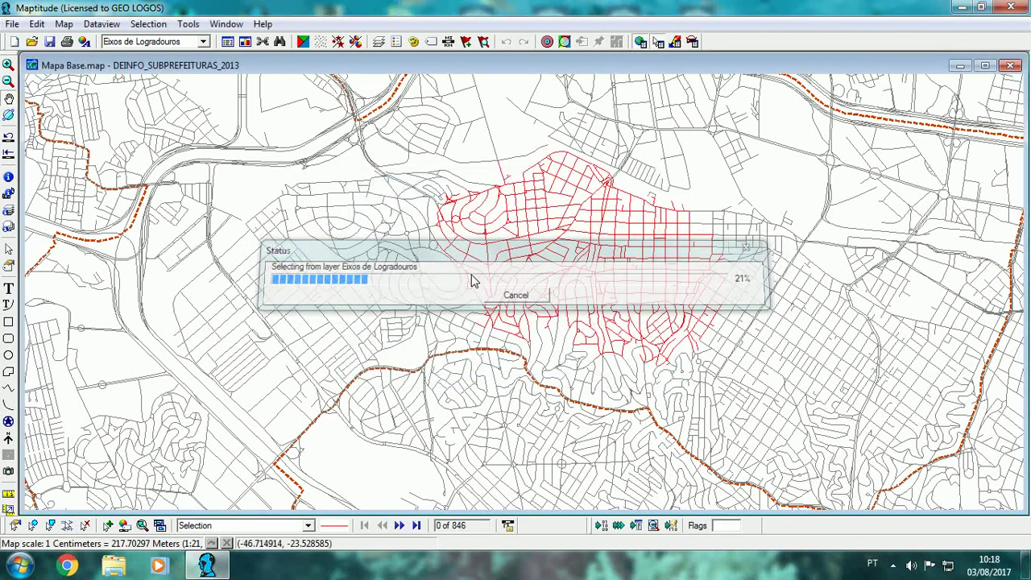
pyautogui.scroll(1, 590, 257)
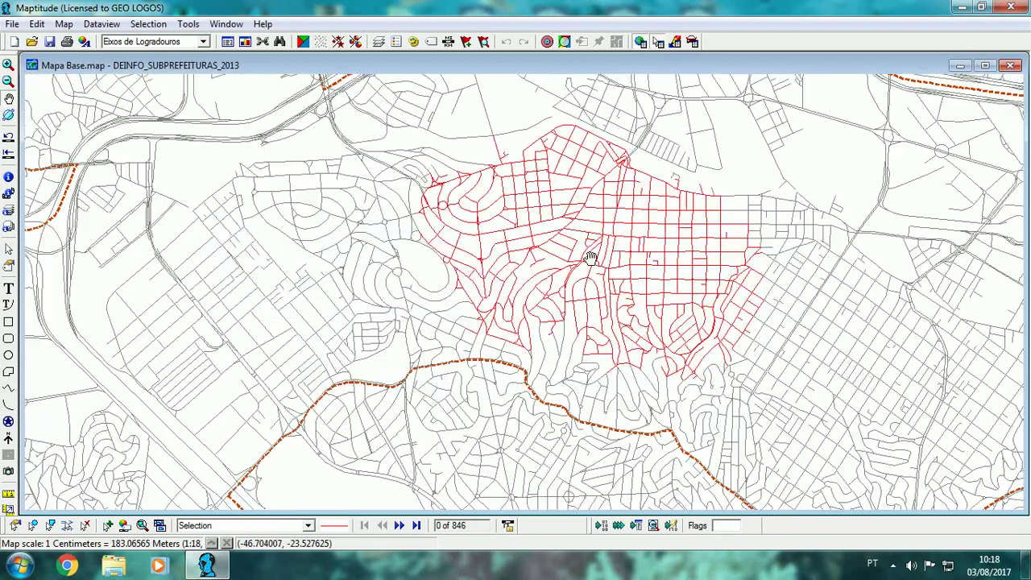
pyautogui.click(8, 97)
pyautogui.moveTo(550, 208); pyautogui.dragTo(482, 232)
pyautogui.scroll(1, 456, 243)
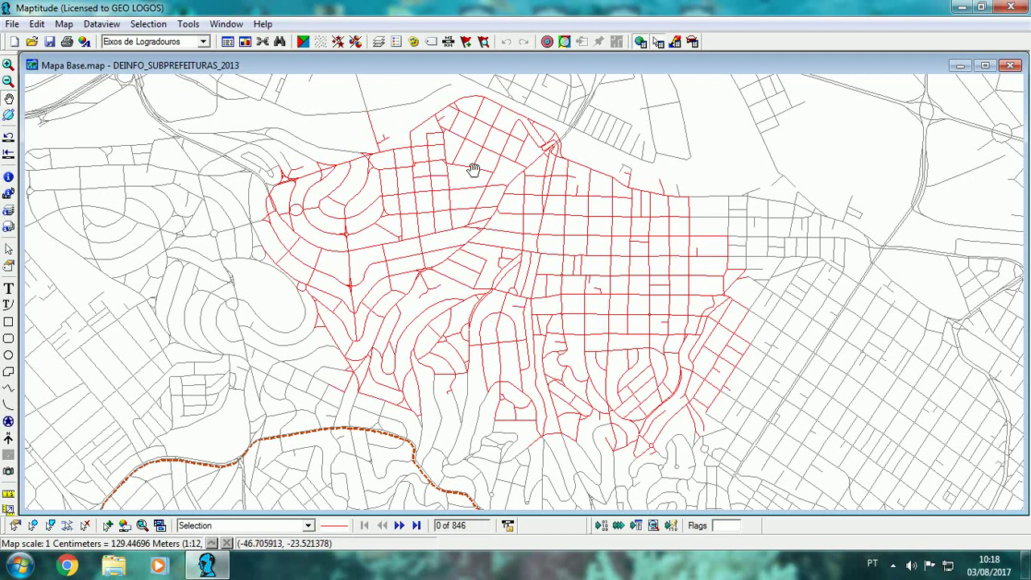
# Open a dataview of the Eixos de Logradouros layer showing only the records in the Selection set.
pyautogui.click(228, 41)
pyautogui.click(204, 41)
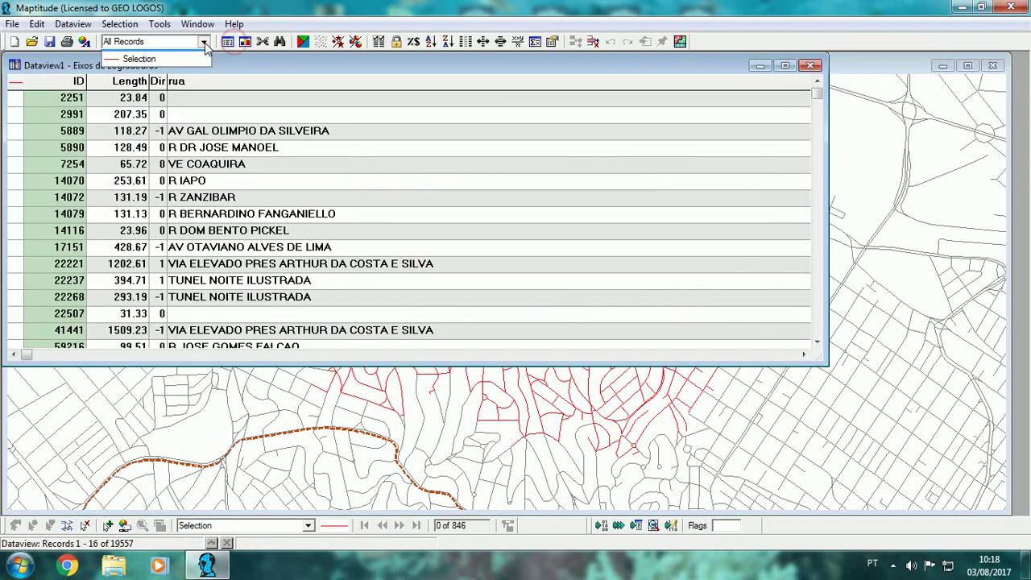
pyautogui.click(168, 75)
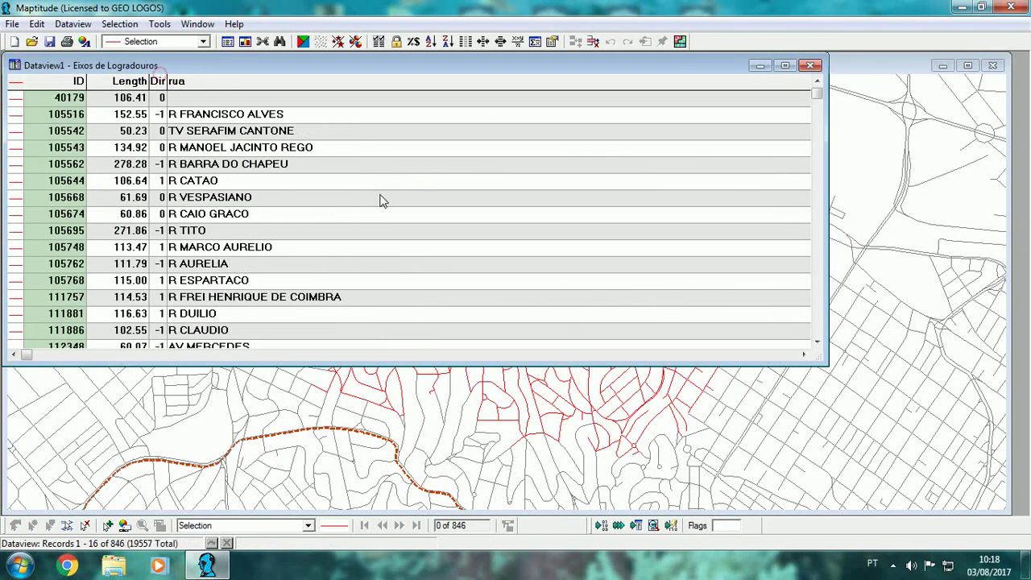
# Look through the selected street records' fields as far as the MOD2A column.
pyautogui.click(780, 357)
pyautogui.click(780, 357)
pyautogui.click(780, 357)
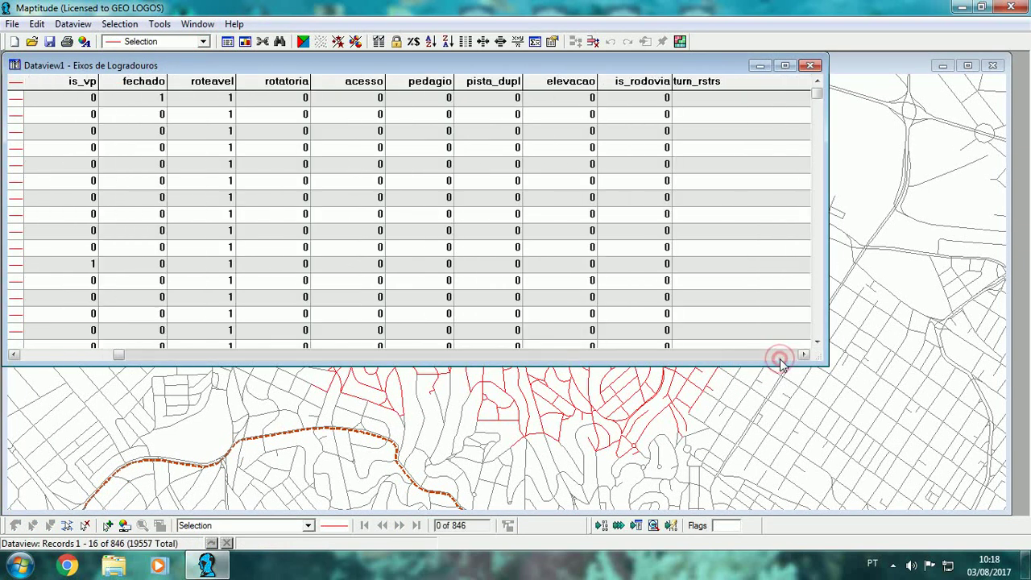
pyautogui.click(779, 357)
pyautogui.click(780, 357)
pyautogui.click(780, 357)
pyautogui.click(780, 356)
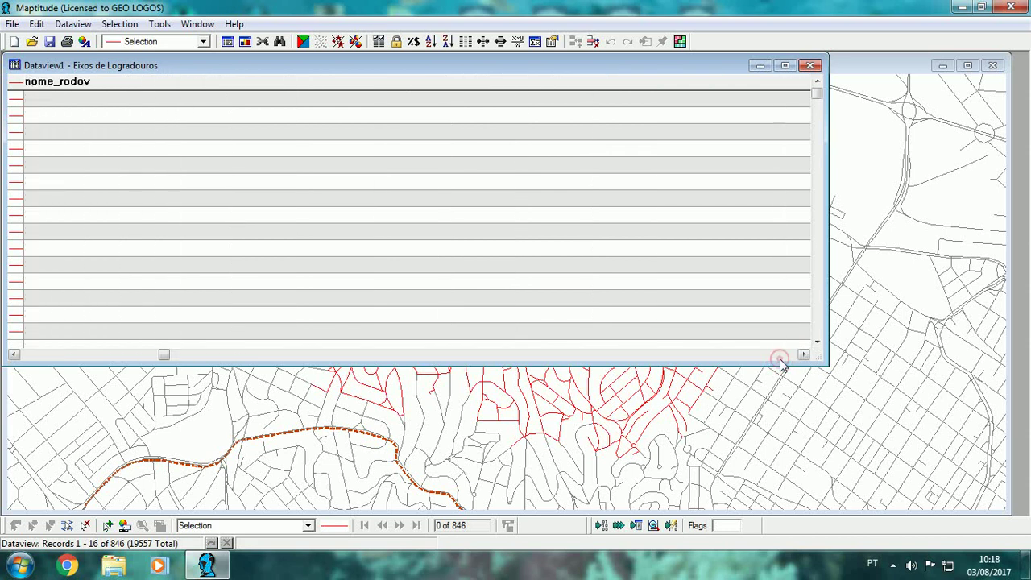
pyautogui.click(780, 357)
pyautogui.click(779, 357)
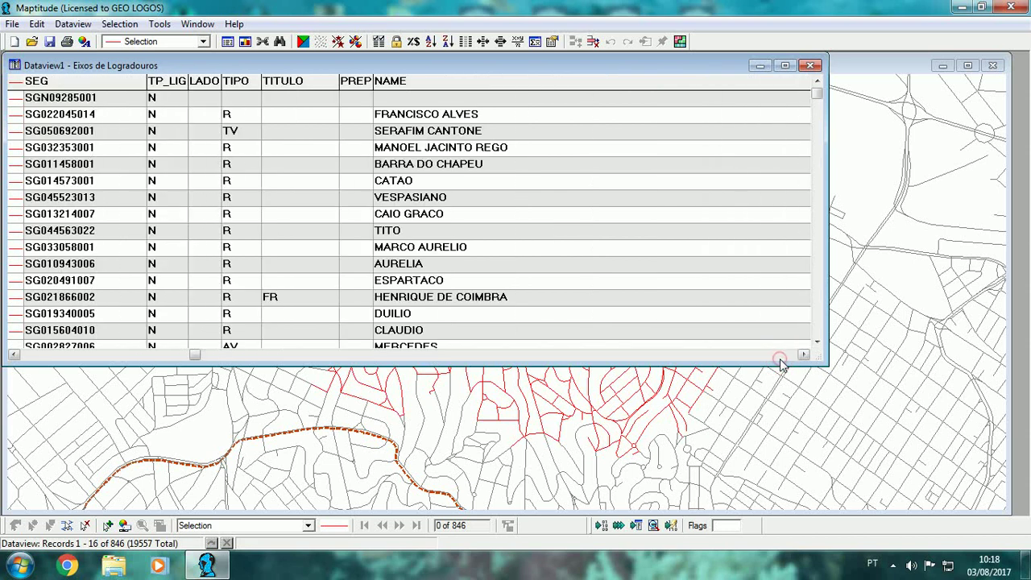
pyautogui.click(780, 359)
pyautogui.click(780, 359)
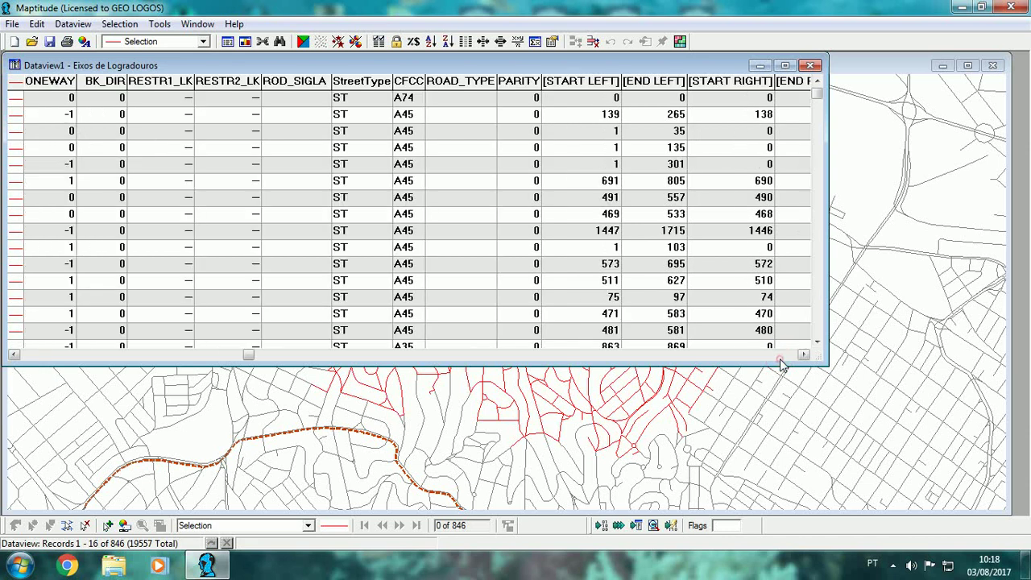
pyautogui.click(779, 358)
pyautogui.click(780, 358)
pyautogui.click(780, 359)
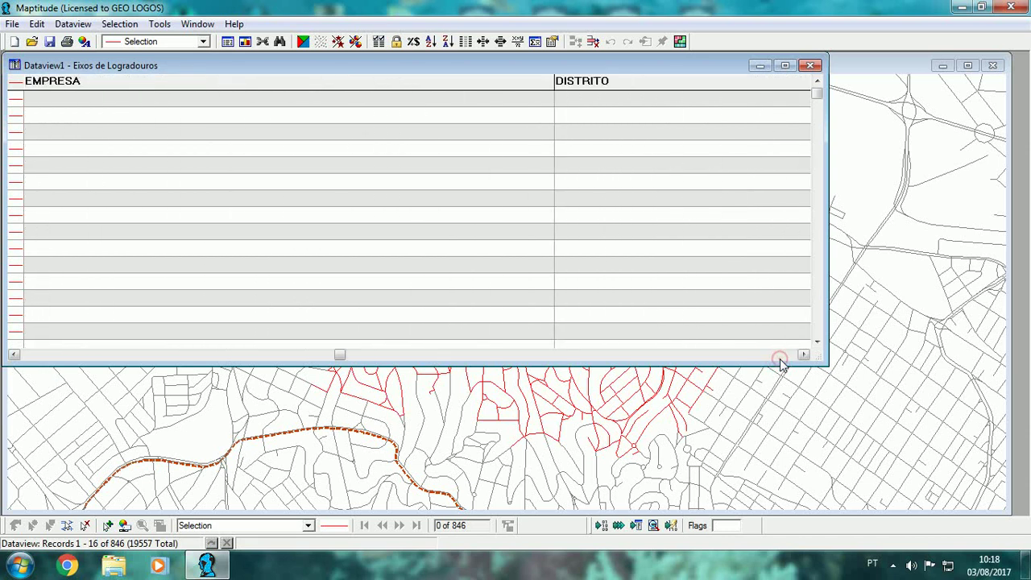
pyautogui.click(780, 359)
pyautogui.click(780, 359)
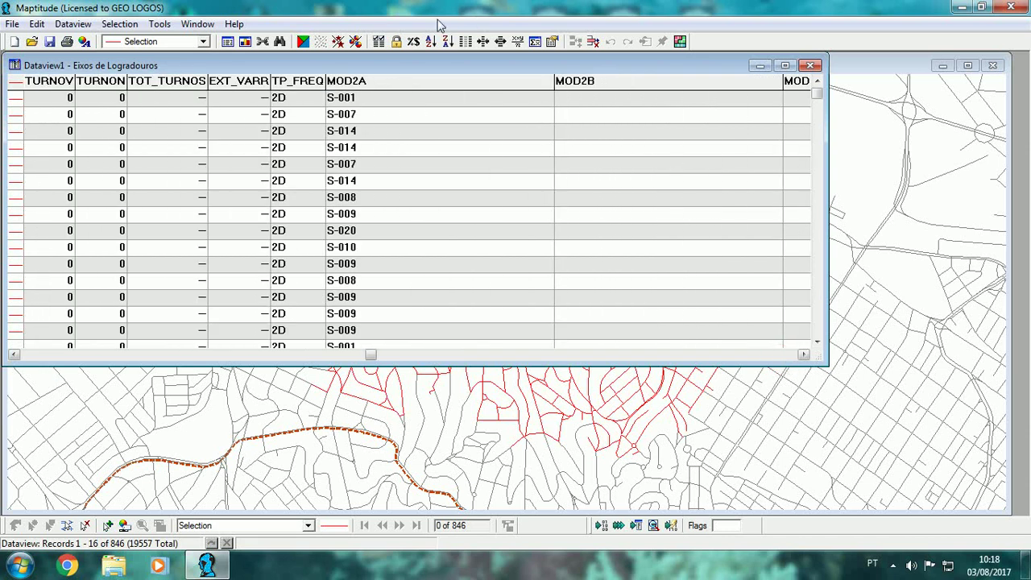
# Examine the sweeping data in the MOD2A, MOD2D, MOD2E and MOD2F columns of the dataview.
pyautogui.moveTo(443, 65); pyautogui.dragTo(415, 70)
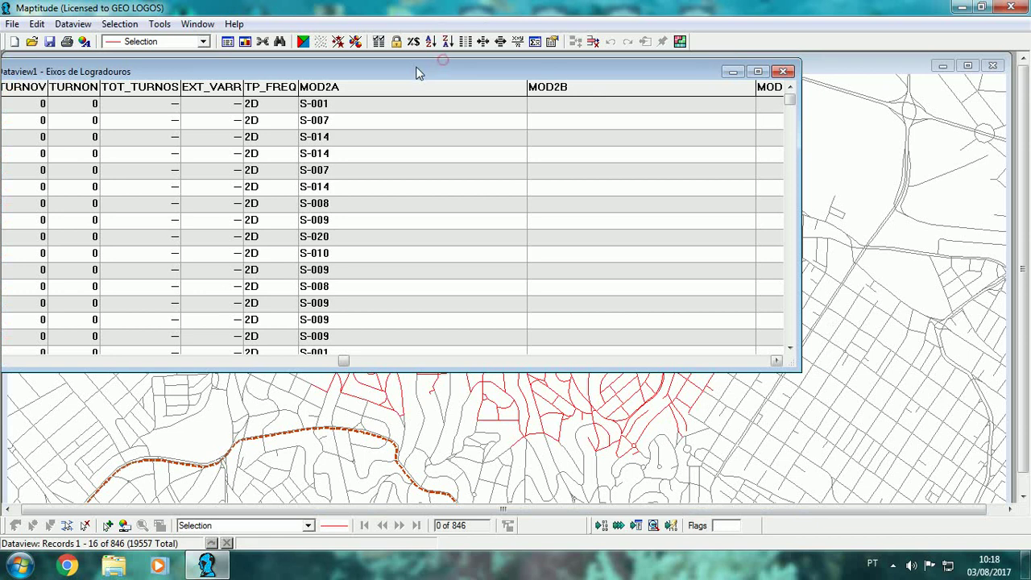
pyautogui.click(366, 87)
pyautogui.click(778, 360)
pyautogui.click(777, 361)
pyautogui.click(778, 361)
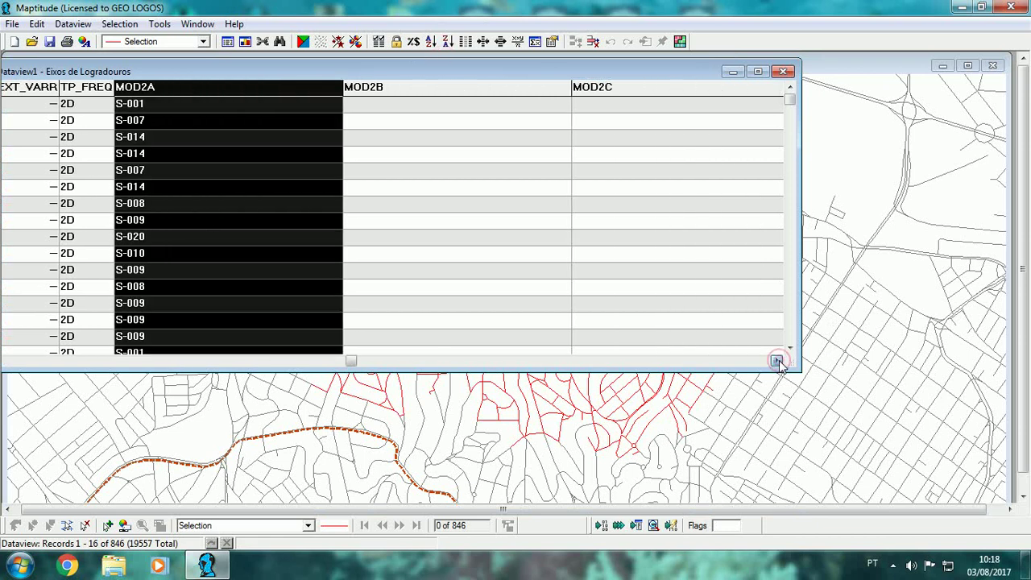
pyautogui.click(777, 360)
pyautogui.click(778, 361)
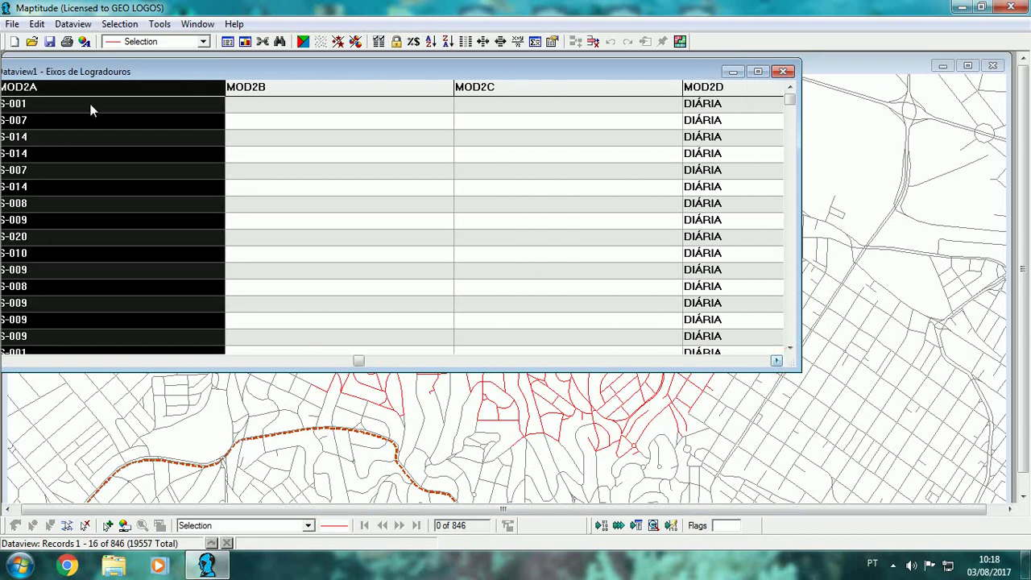
pyautogui.click(725, 89)
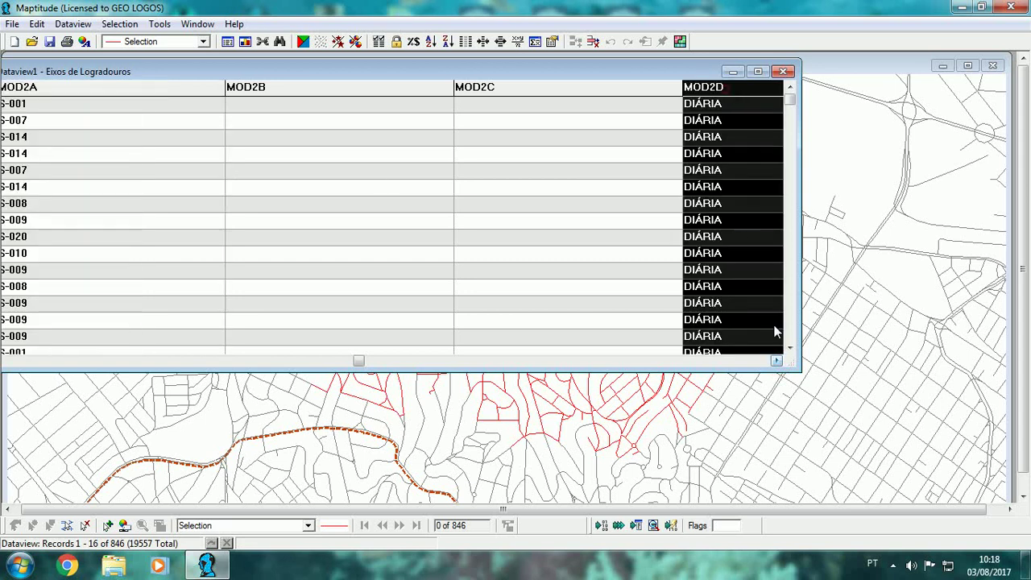
pyautogui.click(777, 361)
pyautogui.click(778, 361)
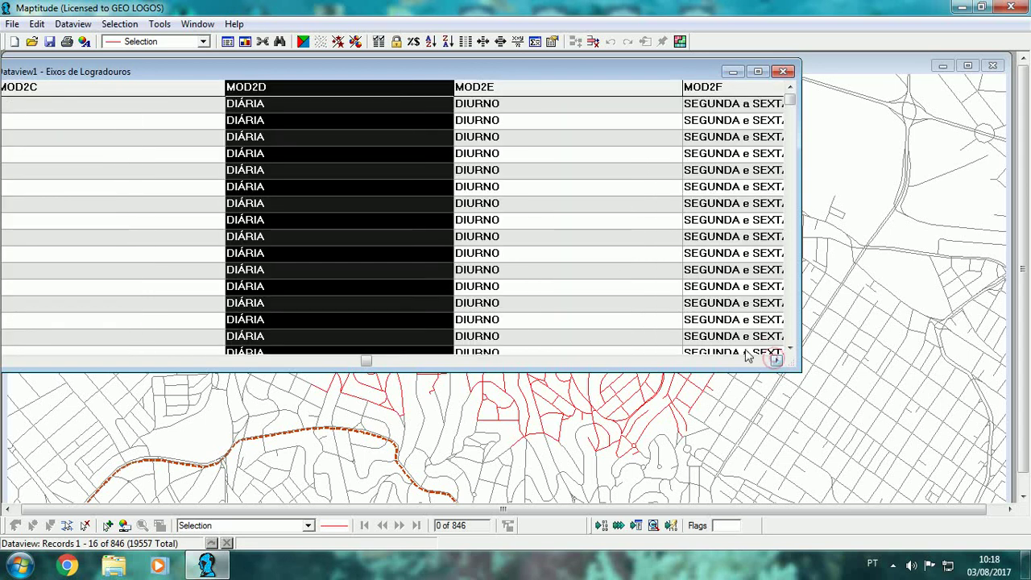
pyautogui.click(544, 88)
pyautogui.click(708, 89)
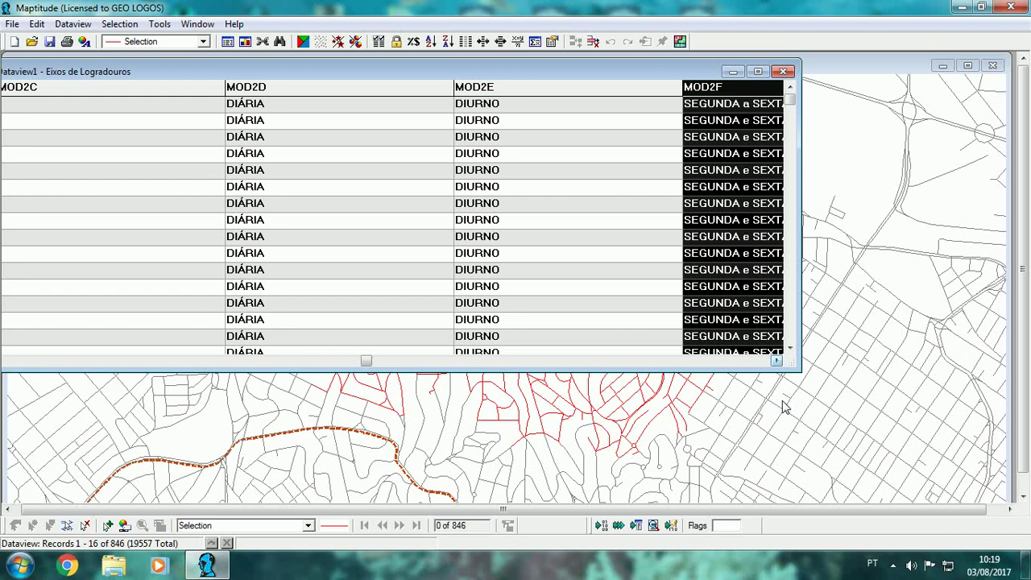
# Open the Fill options for the MOD2A column and choose the Formula method.
pyautogui.moveTo(69, 74); pyautogui.dragTo(195, 74)
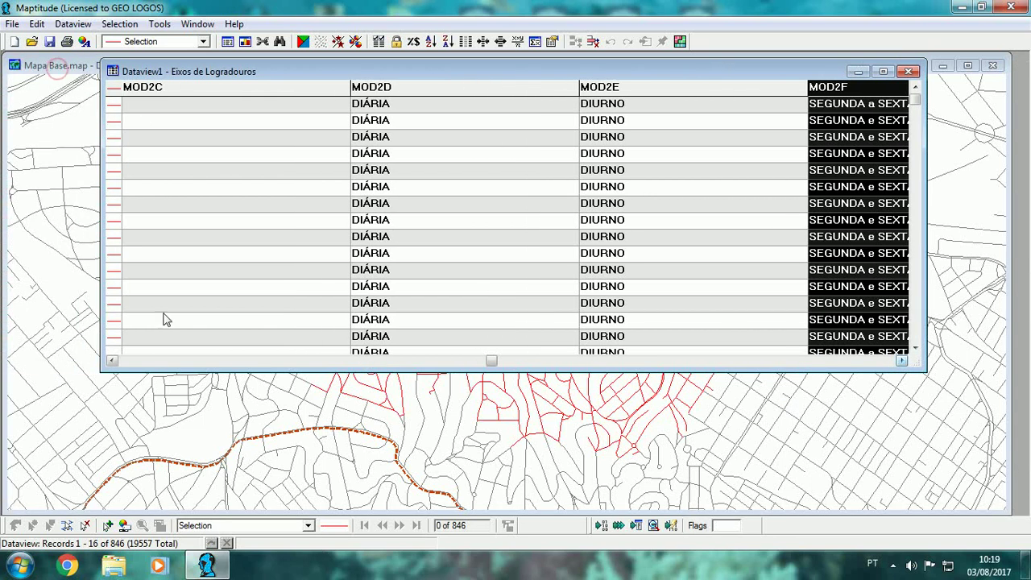
pyautogui.click(113, 361)
pyautogui.click(113, 361)
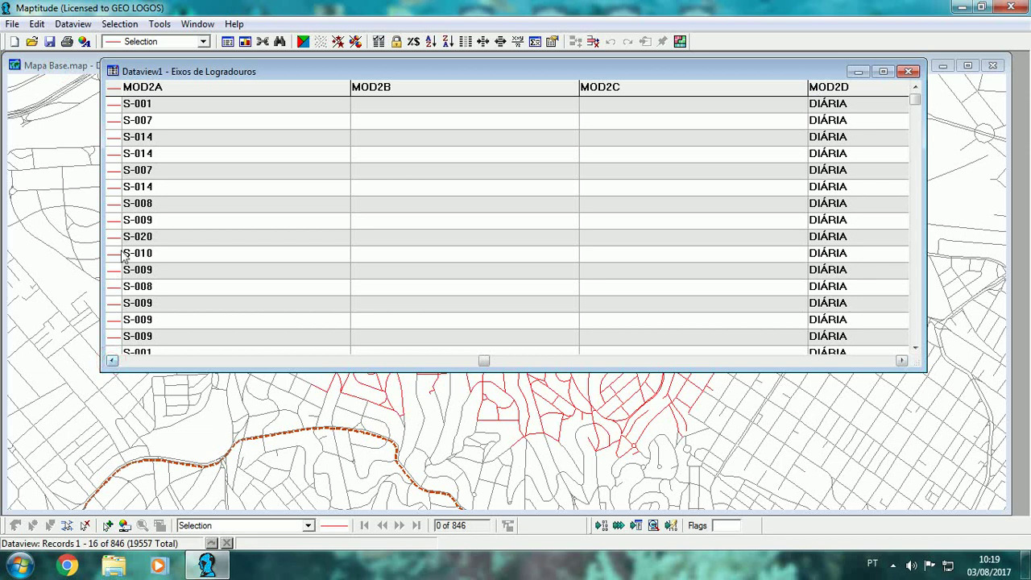
pyautogui.click(203, 86)
pyautogui.rightClick(203, 87)
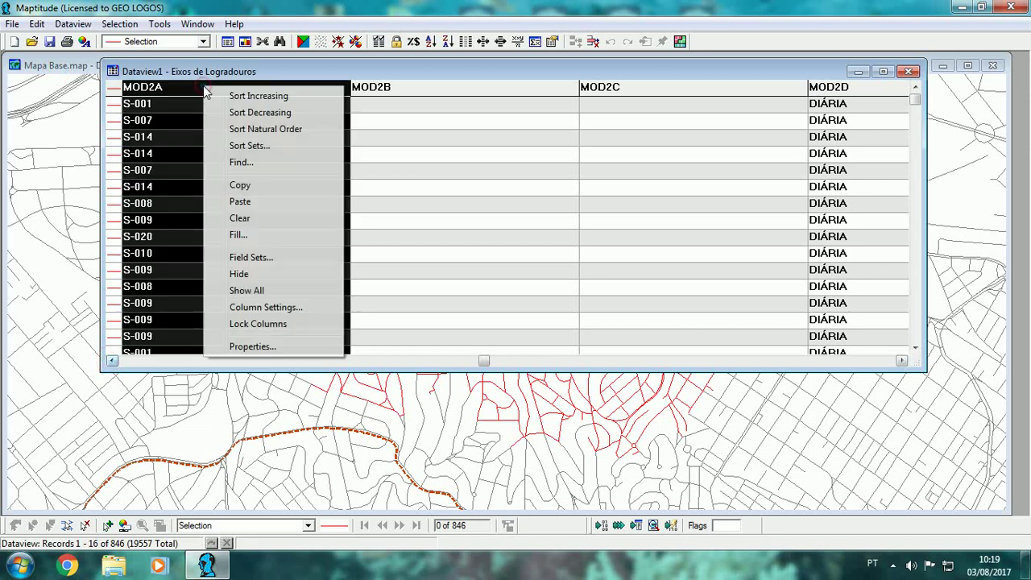
pyautogui.click(264, 236)
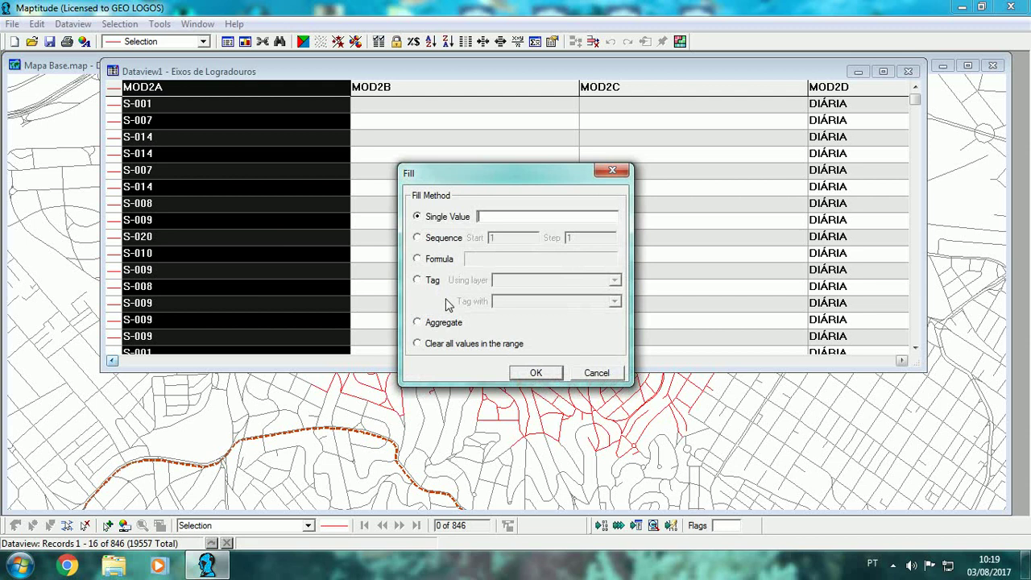
pyautogui.click(424, 259)
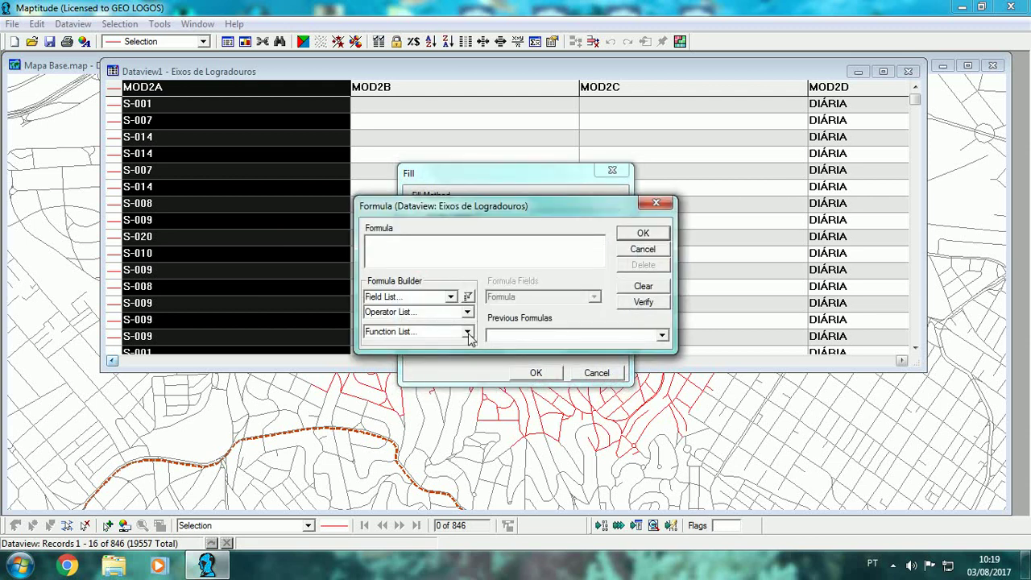
# Look through the functions and fields the formula builder offers for MOD2A, and leave the fill without entering a formula.
pyautogui.click(467, 332)
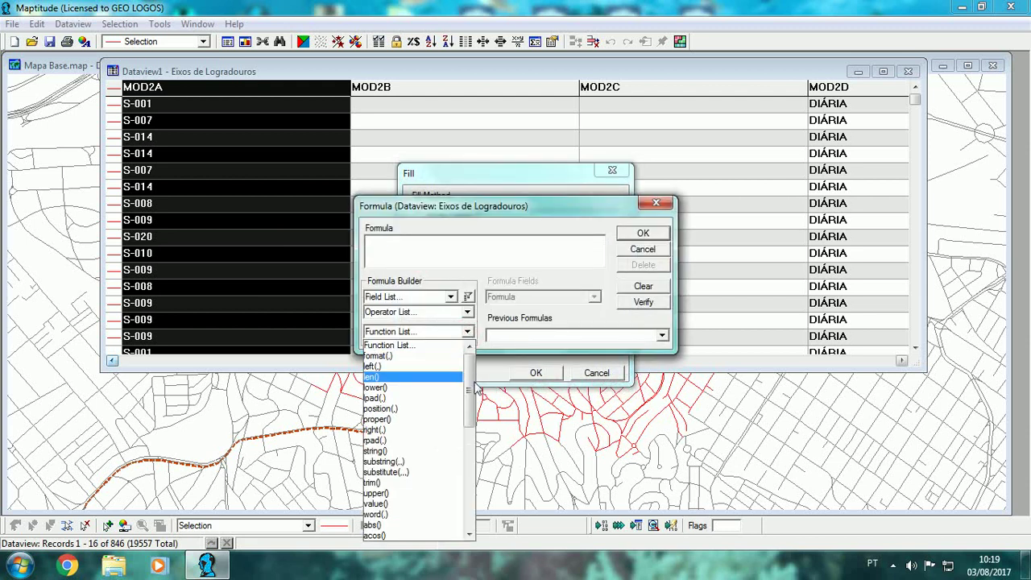
pyautogui.moveTo(469, 386); pyautogui.dragTo(467, 464)
pyautogui.click(467, 315)
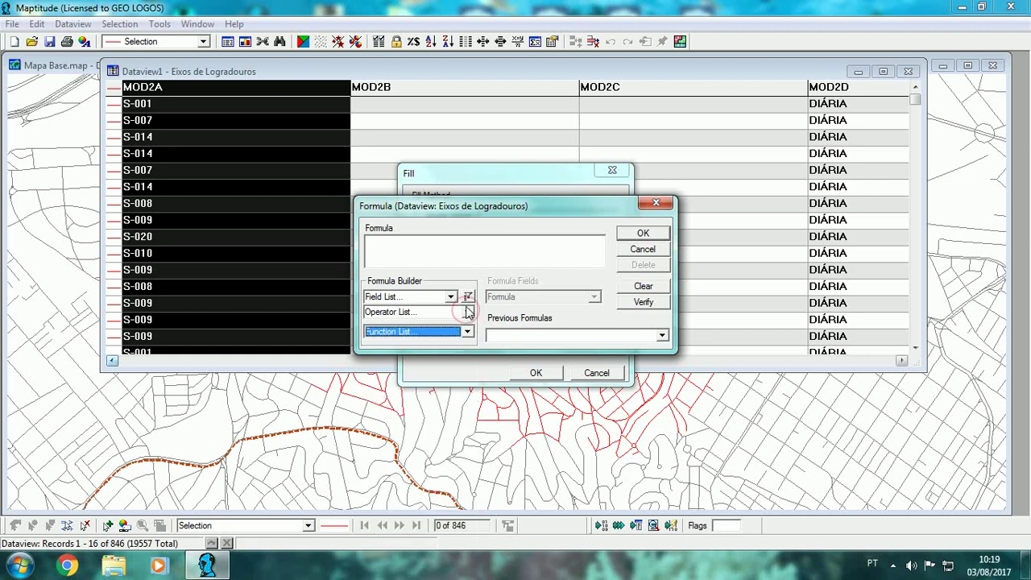
pyautogui.click(451, 297)
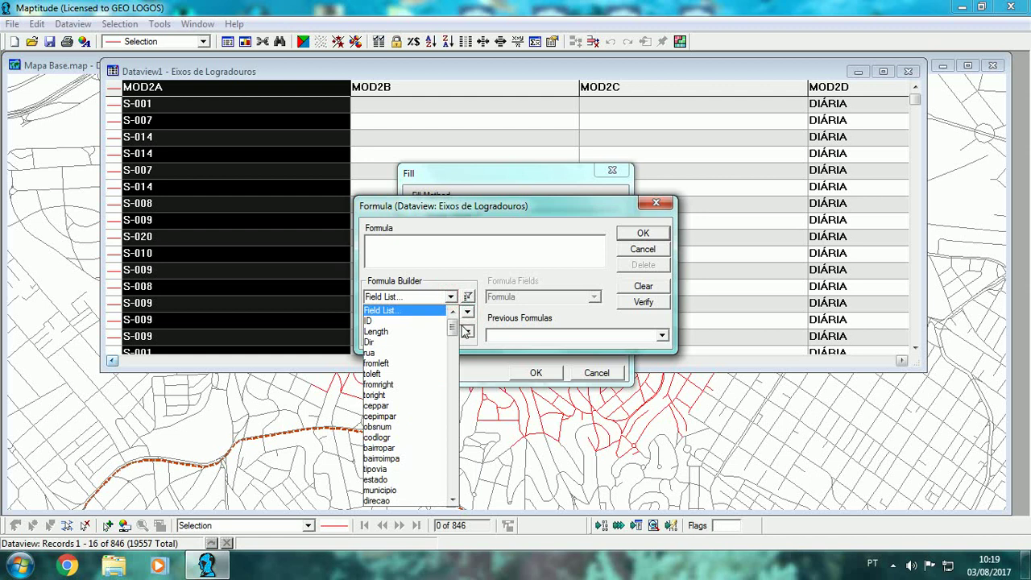
pyautogui.moveTo(454, 328); pyautogui.dragTo(458, 436)
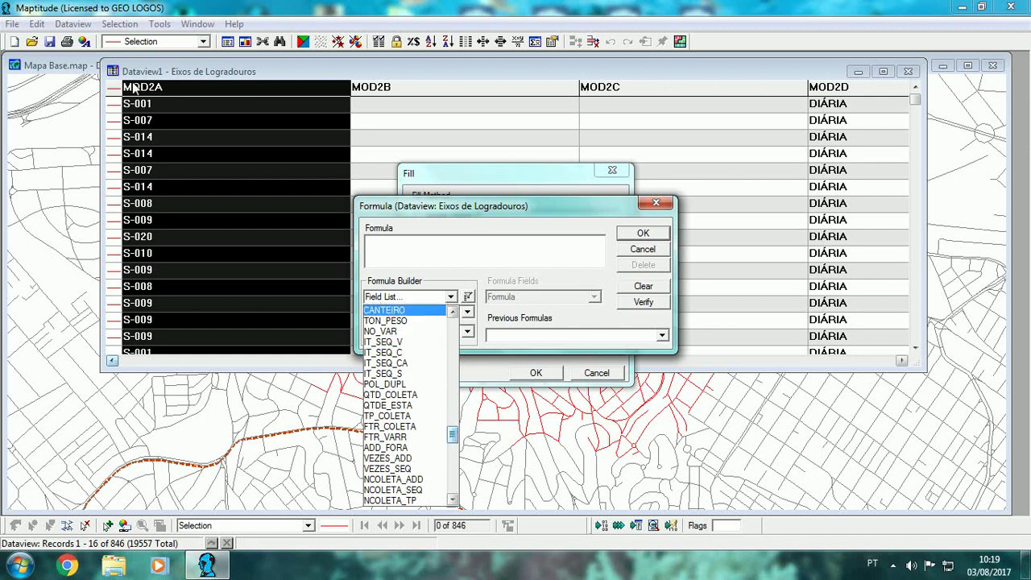
pyautogui.click(643, 250)
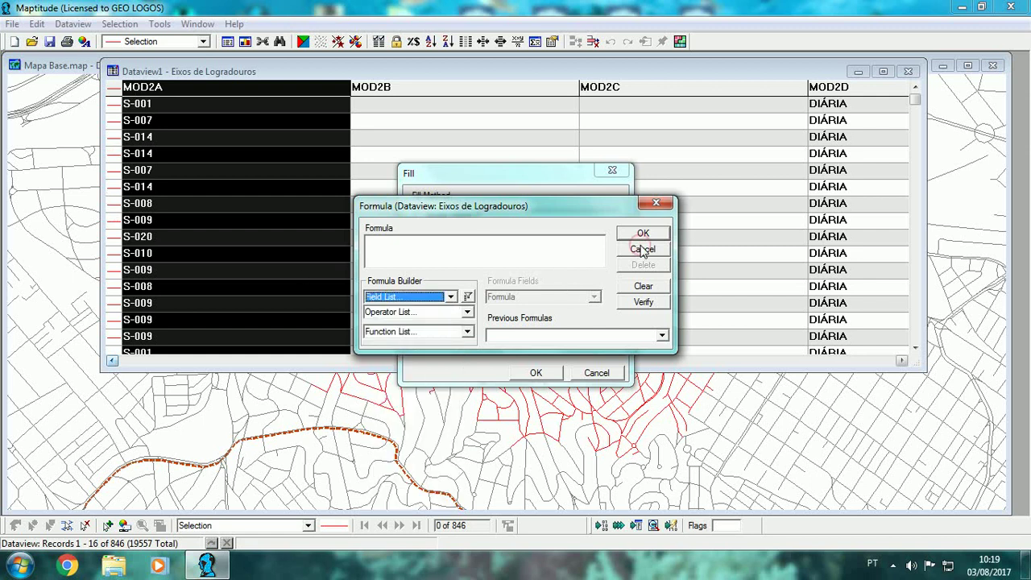
pyautogui.click(642, 249)
pyautogui.click(536, 373)
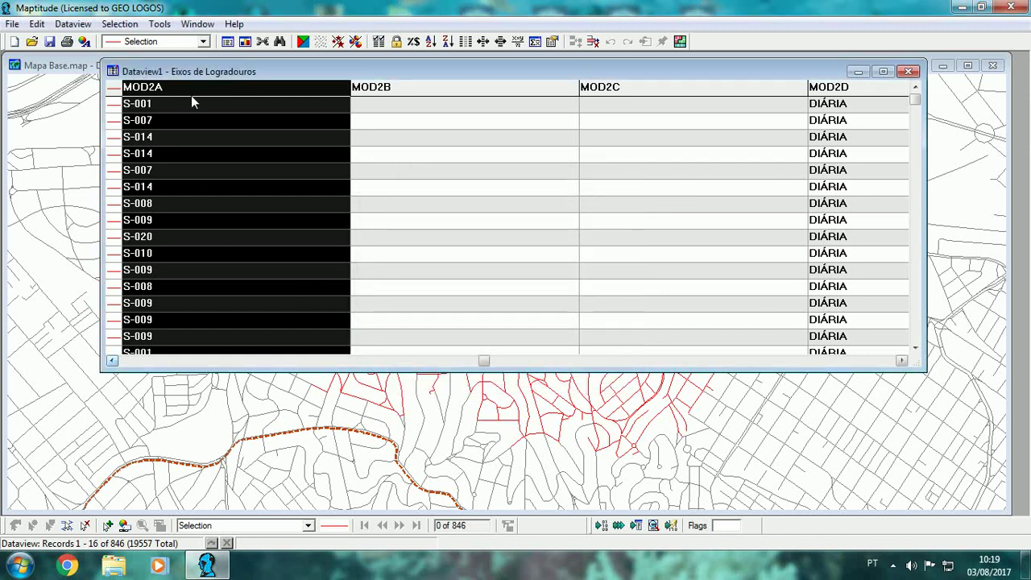
# Review the MOD2D, MOD2E and MOD2F columns of the selected street records.
pyautogui.click(902, 362)
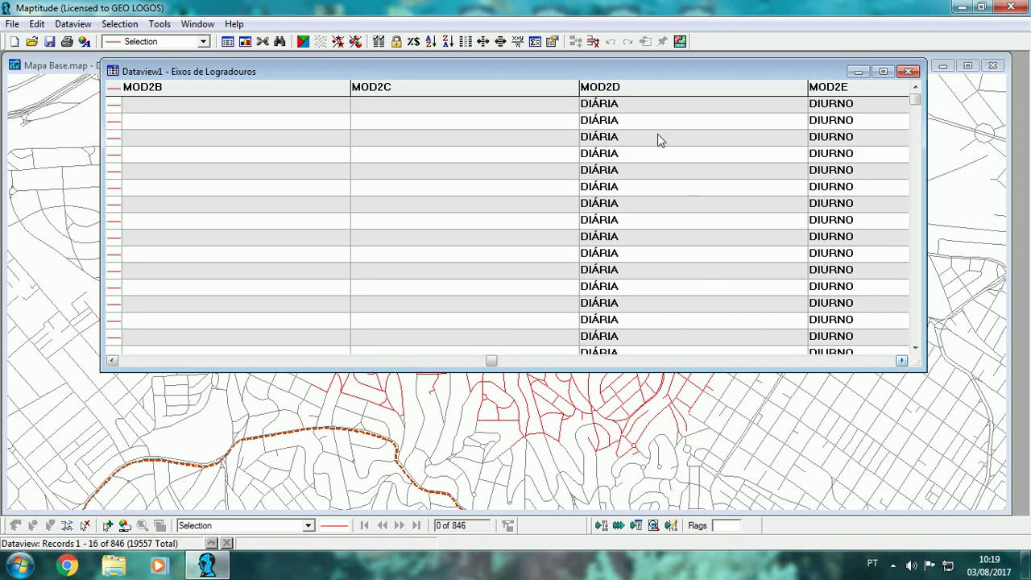
pyautogui.click(630, 89)
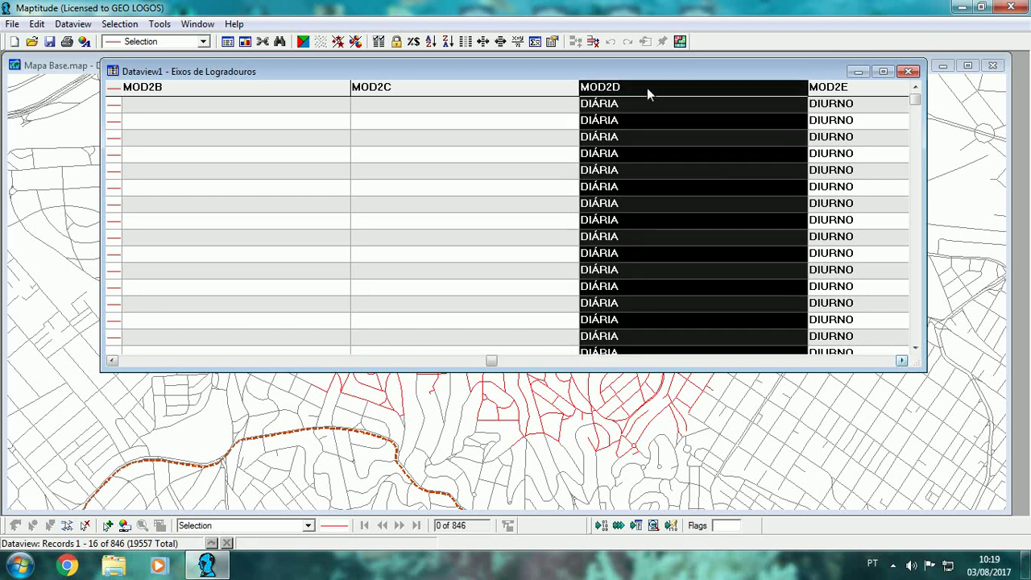
pyautogui.click(901, 361)
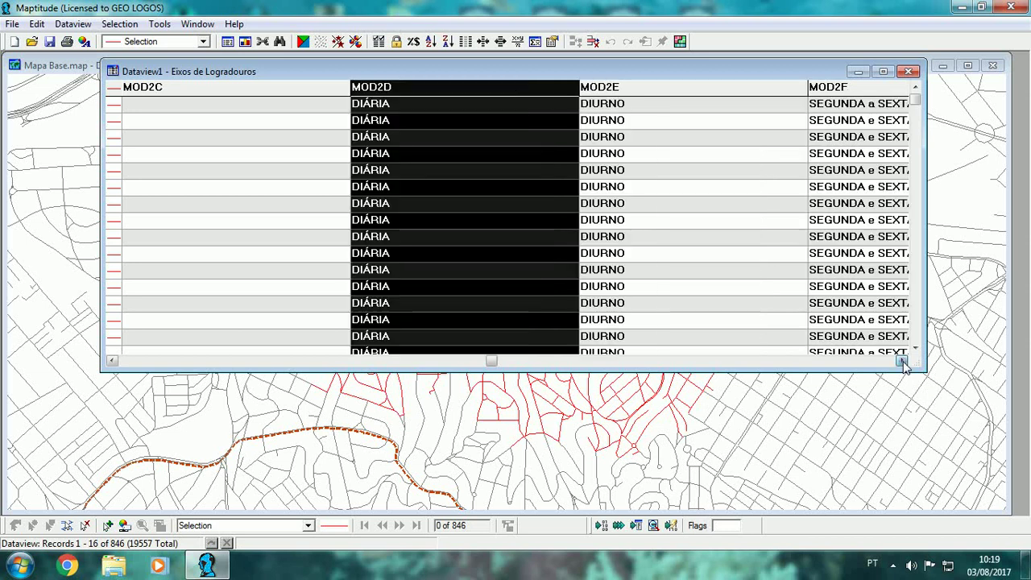
pyautogui.click(672, 87)
pyautogui.click(848, 90)
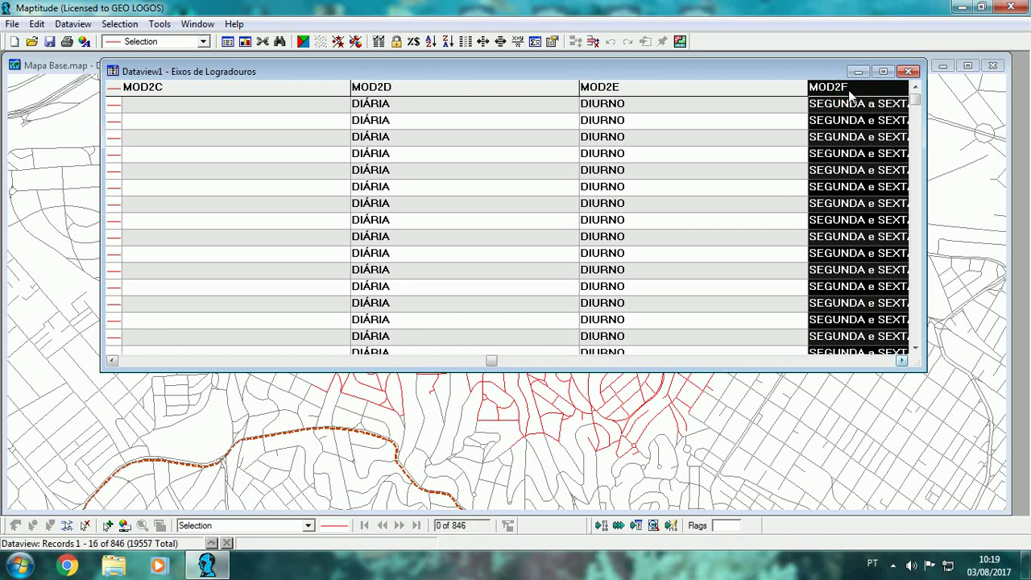
# Close the Eixos de Logradouros dataview without saving its changes and clear the street selection on the map.
pyautogui.click(911, 73)
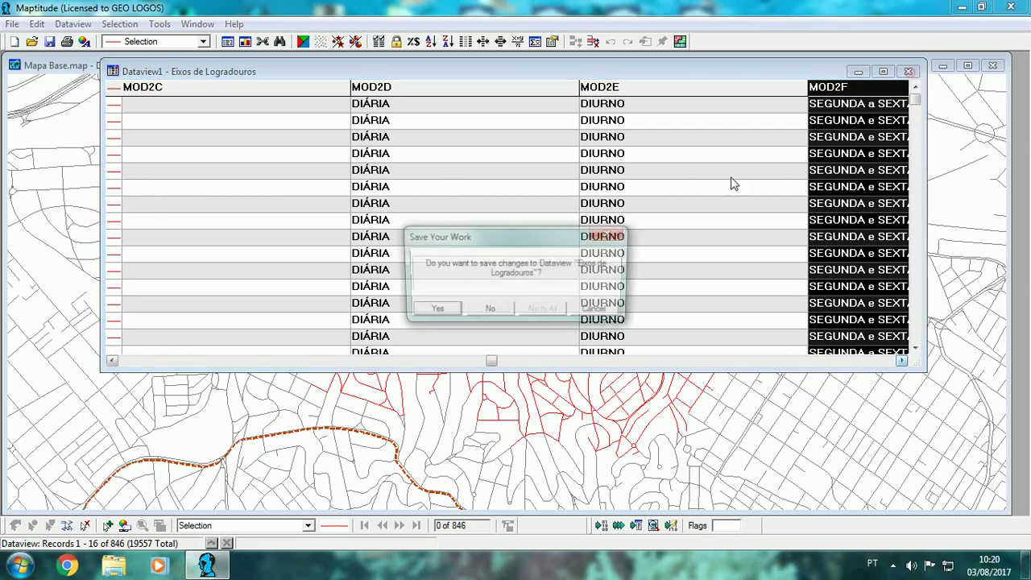
pyautogui.click(538, 312)
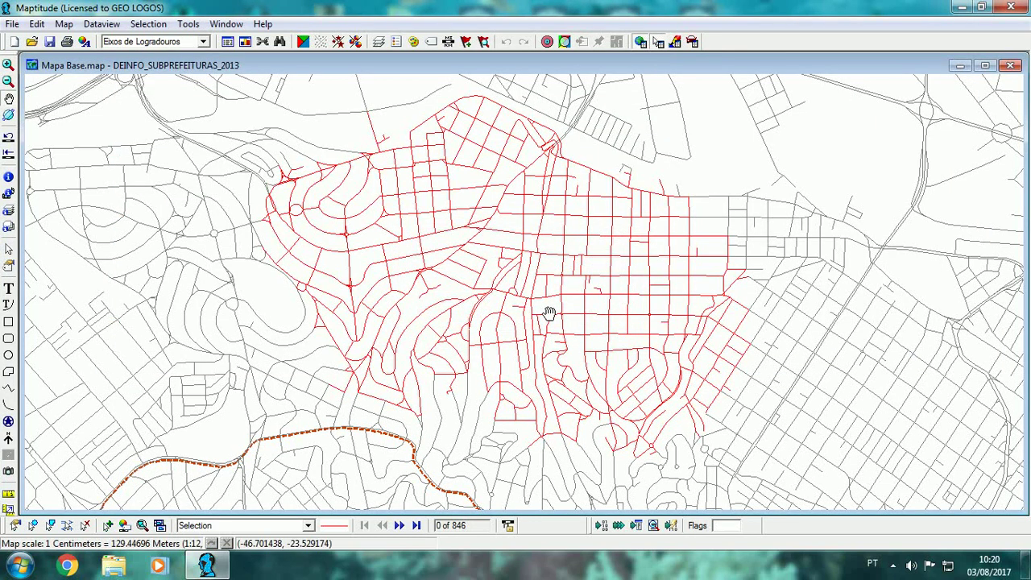
pyautogui.click(84, 526)
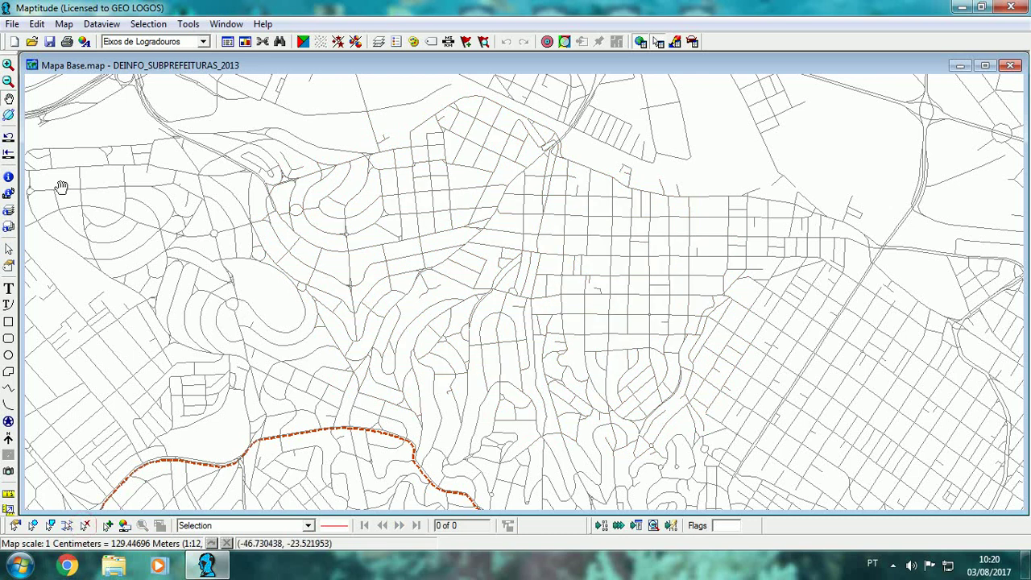
# Load the GEO-APLICATIVOS add-in and open its Criação Automática de Setores tool.
pyautogui.click(303, 42)
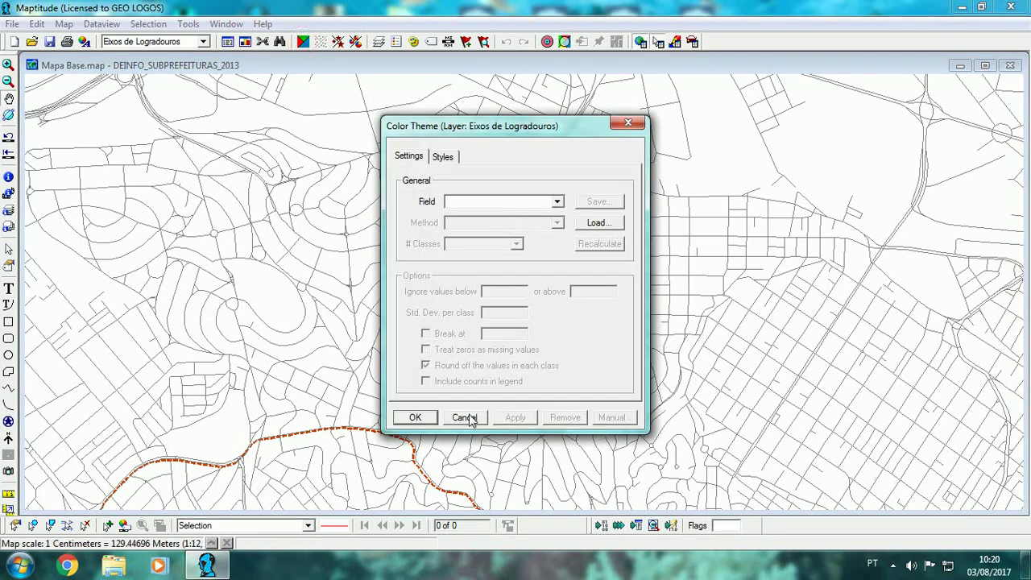
pyautogui.click(465, 418)
pyautogui.click(189, 23)
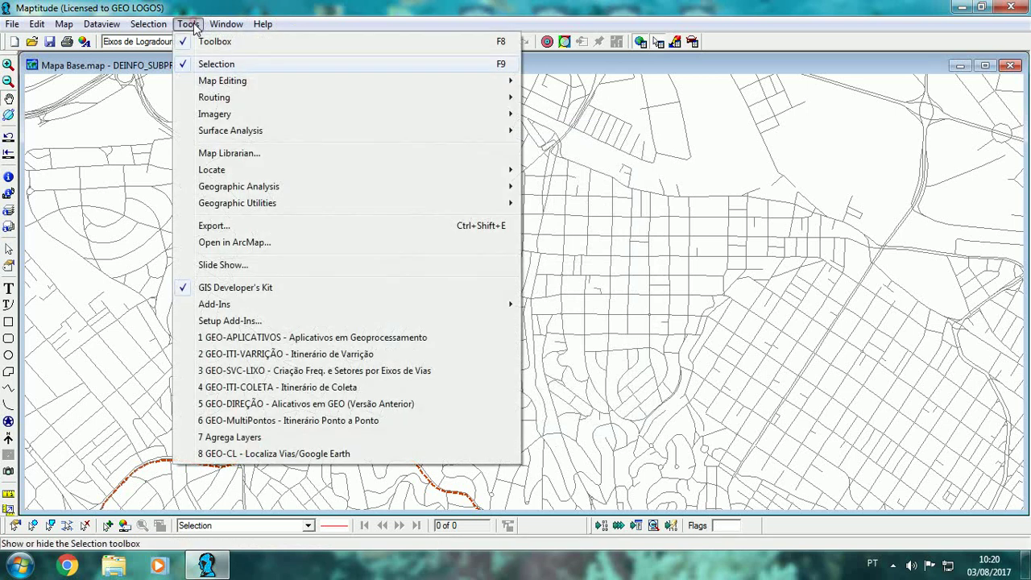
pyautogui.click(240, 338)
pyautogui.click(260, 25)
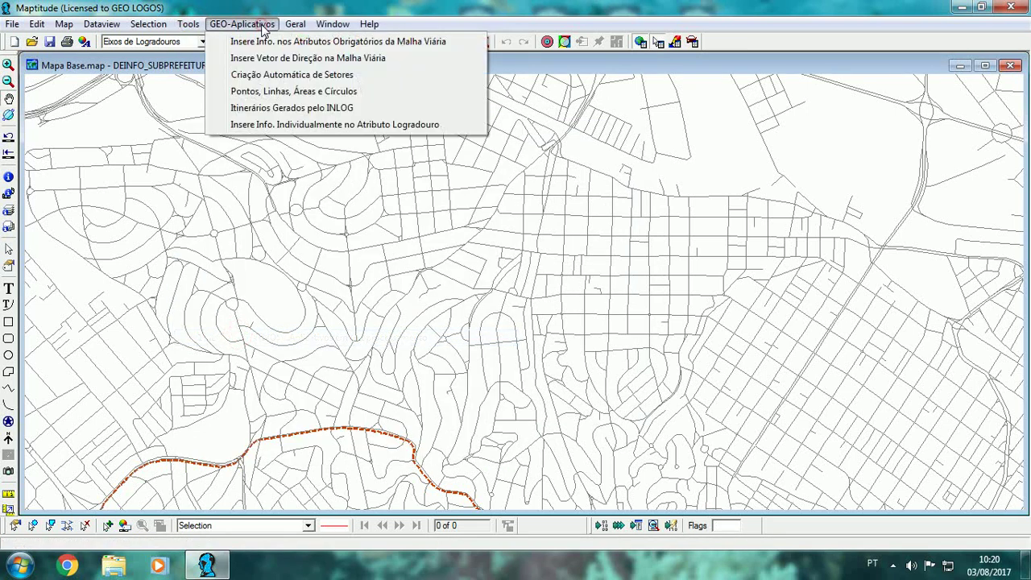
pyautogui.click(313, 81)
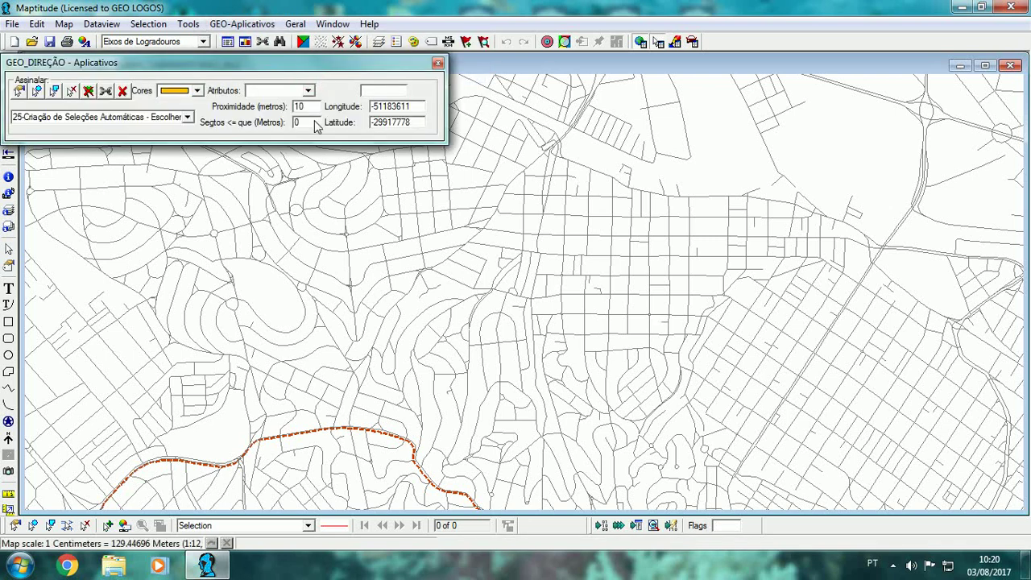
# Choose MOD2A as the attribute for the automatic sector creation.
pyautogui.click(309, 91)
pyautogui.click(314, 159)
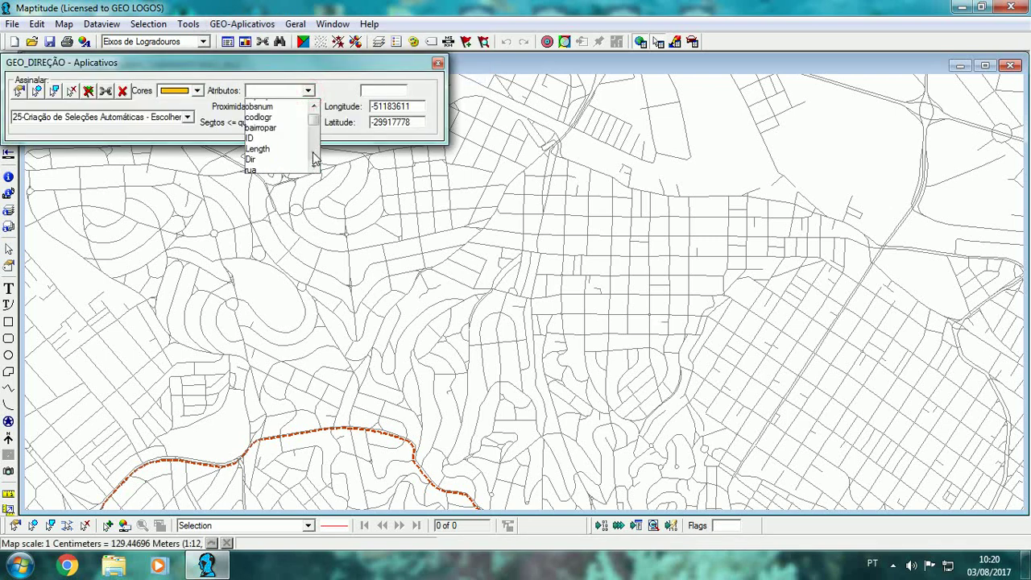
pyautogui.click(314, 158)
pyautogui.click(314, 159)
pyautogui.click(314, 158)
pyautogui.click(314, 158)
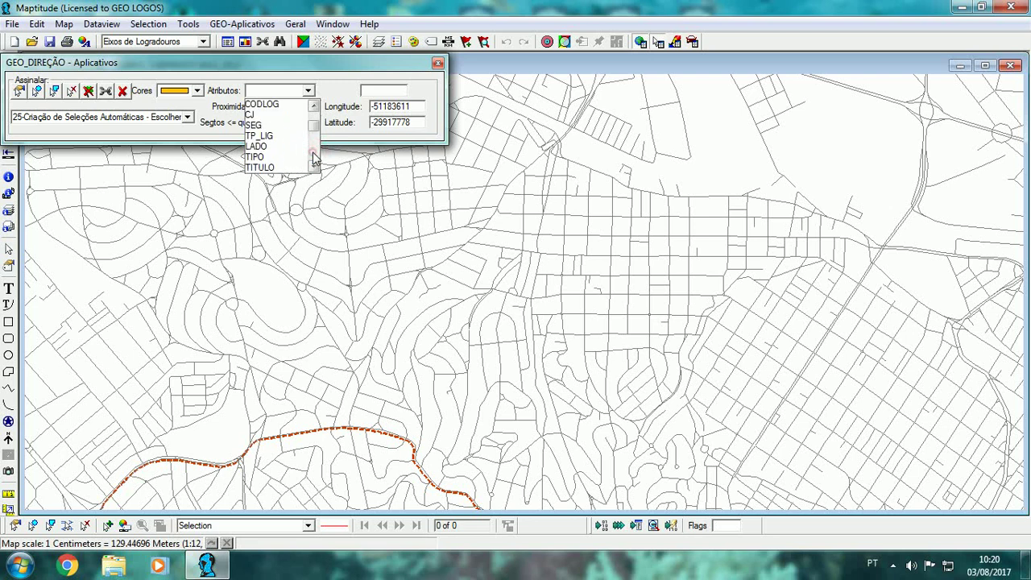
pyautogui.click(314, 158)
pyautogui.click(314, 159)
pyautogui.click(314, 159)
pyautogui.click(314, 159)
pyautogui.click(314, 158)
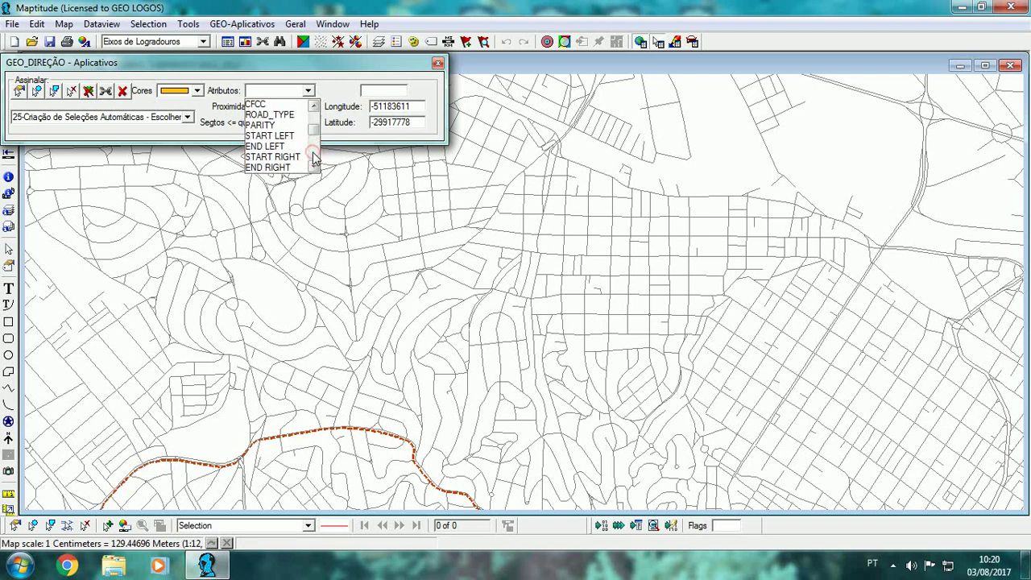
pyautogui.click(314, 158)
pyautogui.click(314, 159)
pyautogui.click(314, 158)
pyautogui.click(314, 159)
pyautogui.click(314, 158)
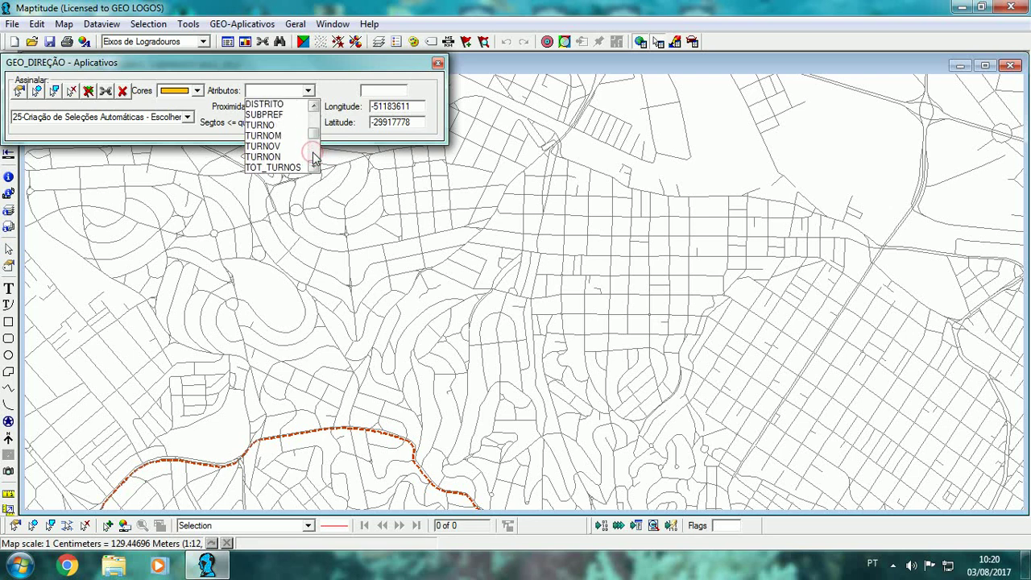
pyautogui.click(314, 158)
pyautogui.click(266, 136)
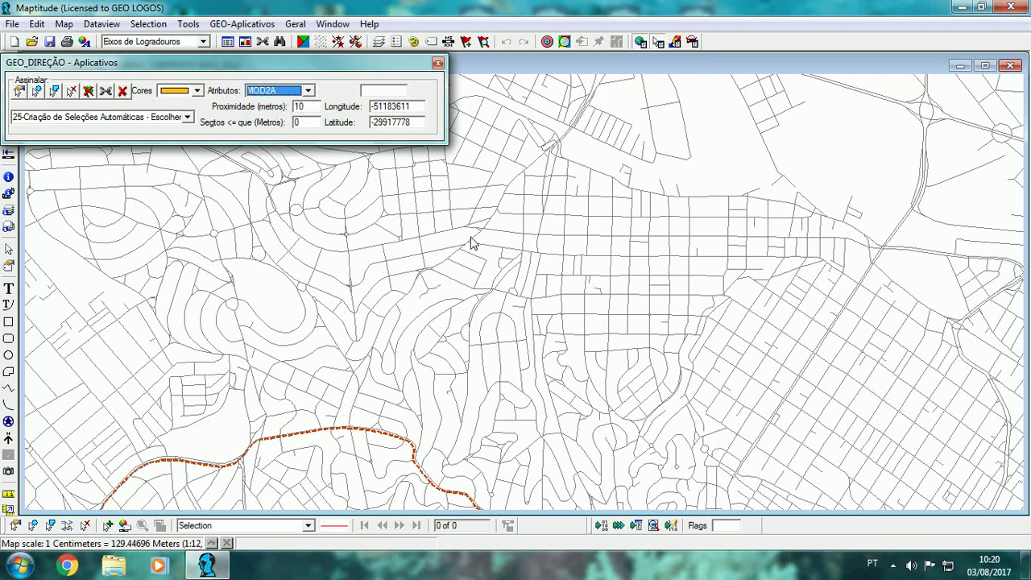
# Run 25-Criação de Seleções Automáticas - Escolher Atributo to colour the streets by sector, and close the GEO_DIREÇÃO tool.
pyautogui.click(187, 116)
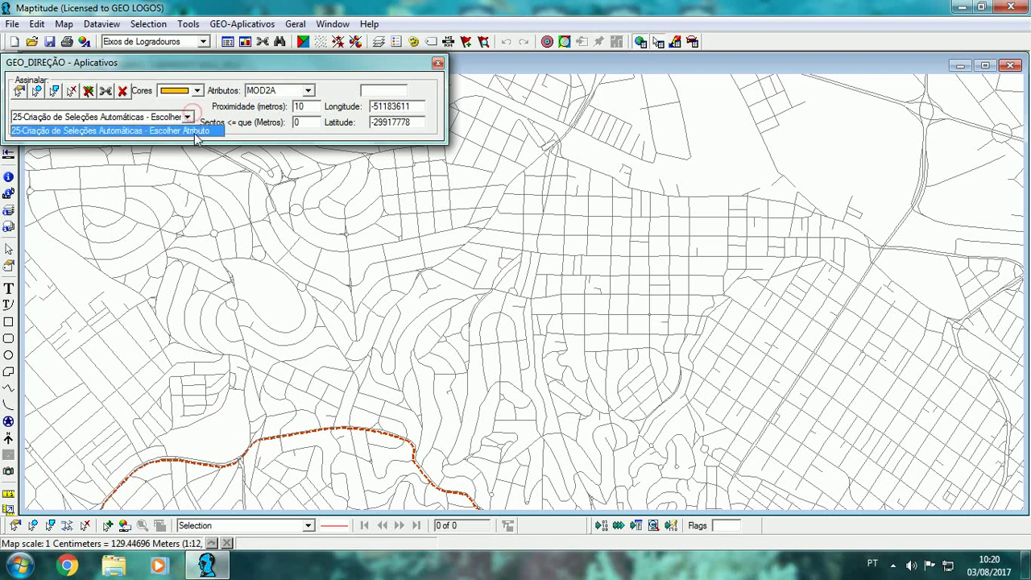
pyautogui.click(193, 134)
pyautogui.click(551, 316)
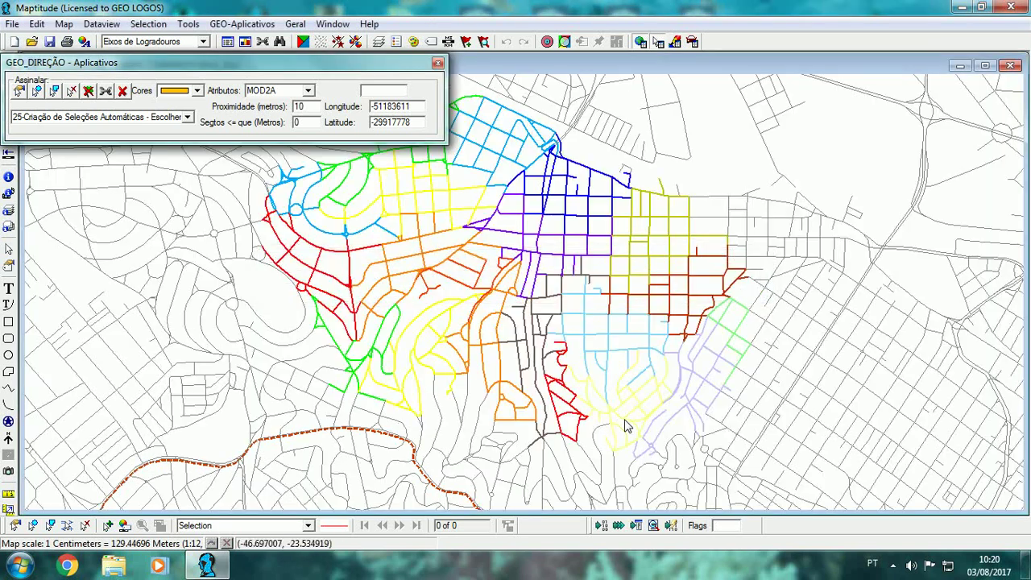
pyautogui.click(438, 63)
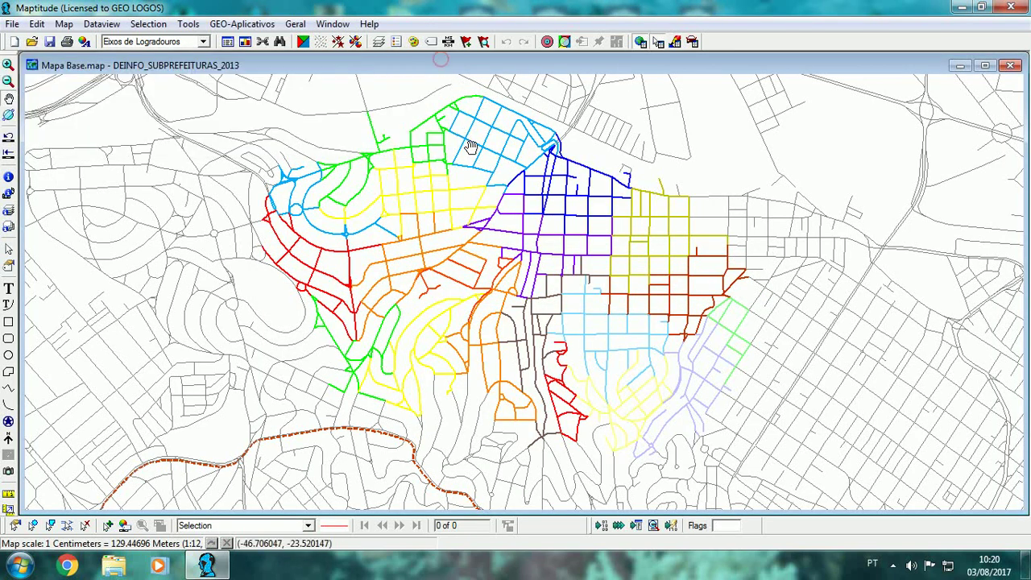
# Save the map as "Mapa de Setores" in the 1_LA Mapa Base LAPA folder and close it.
pyautogui.click(12, 23)
pyautogui.click(41, 130)
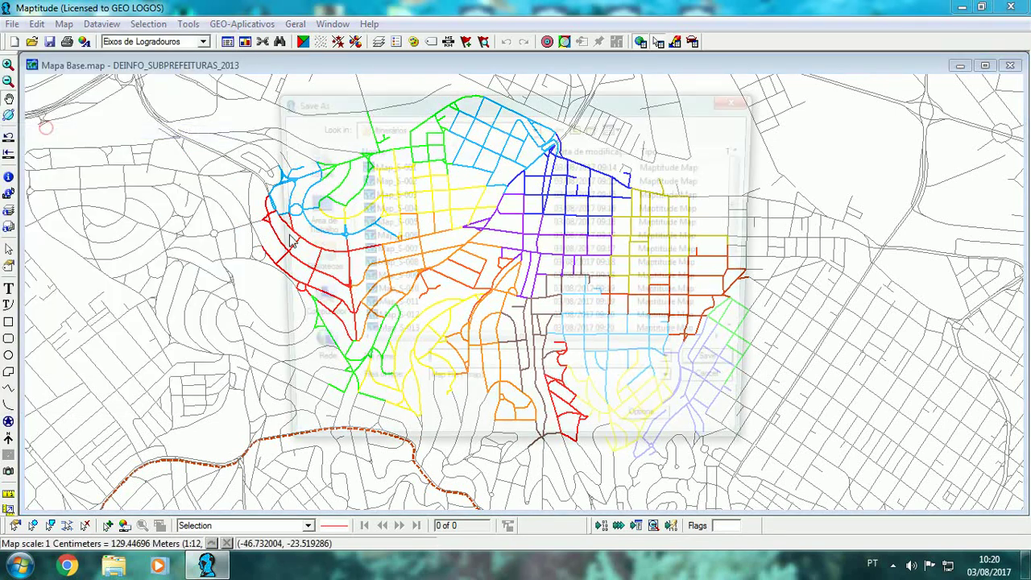
pyautogui.click(578, 126)
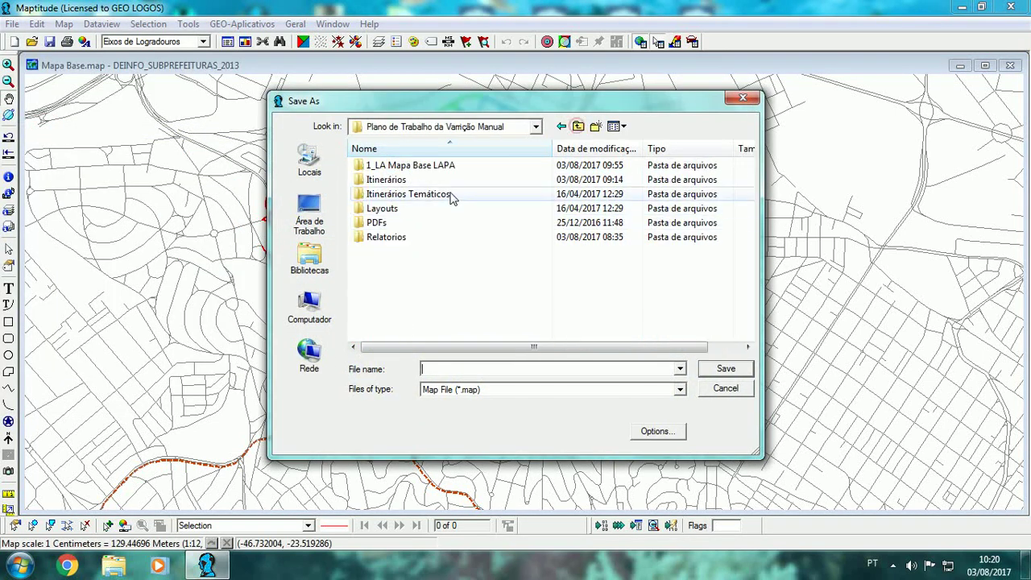
pyautogui.click(442, 169)
pyautogui.doubleClick(442, 170)
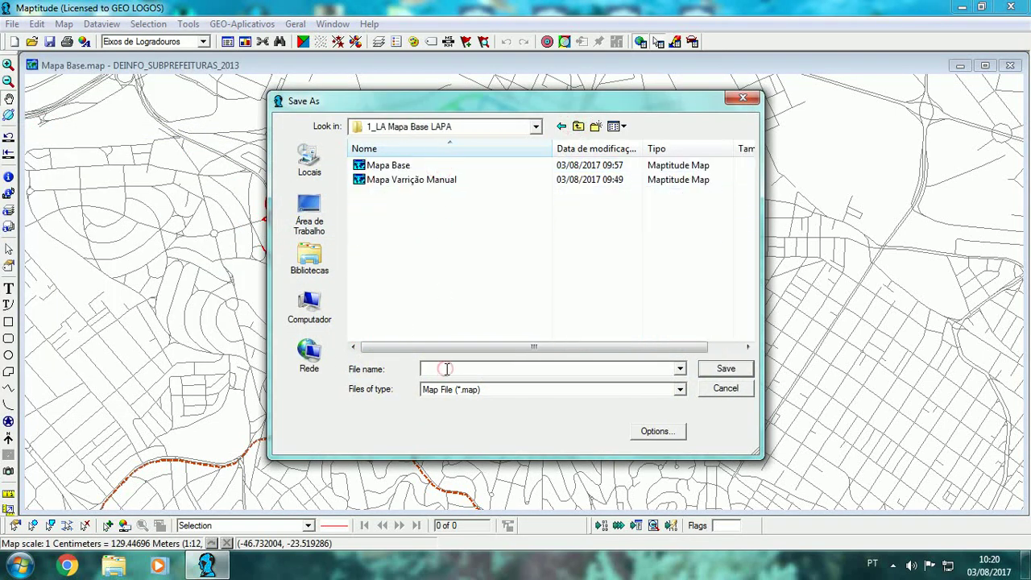
pyautogui.click(446, 369)
pyautogui.write('Mapa d')
pyautogui.write('e Setores')
pyautogui.press('Return')
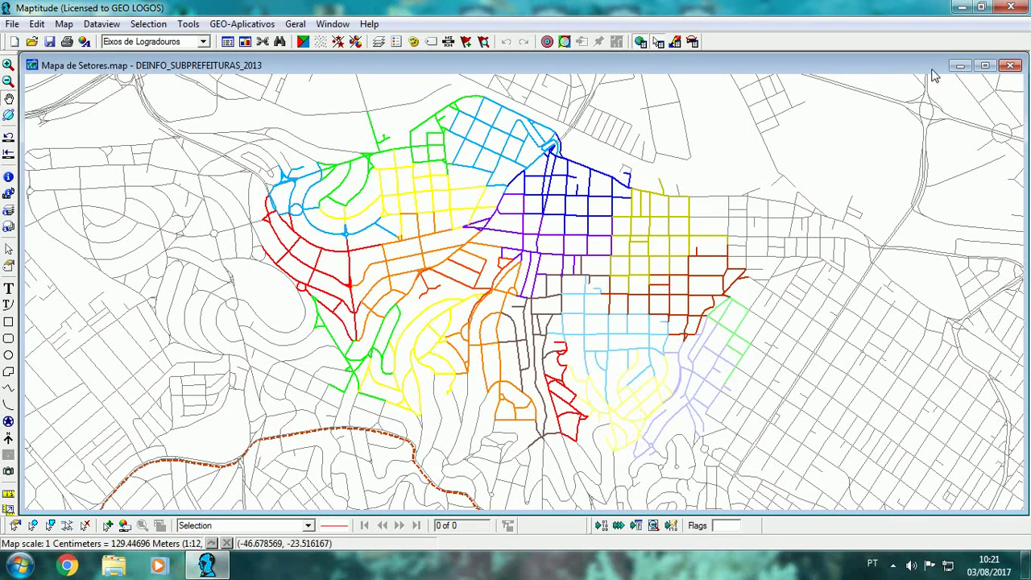
pyautogui.click(990, 66)
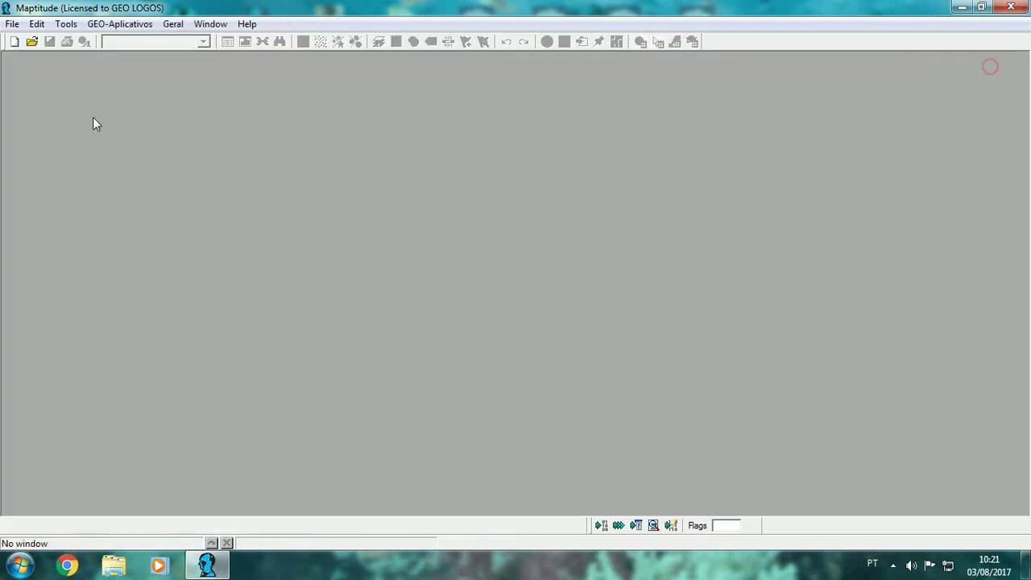
pyautogui.click(12, 23)
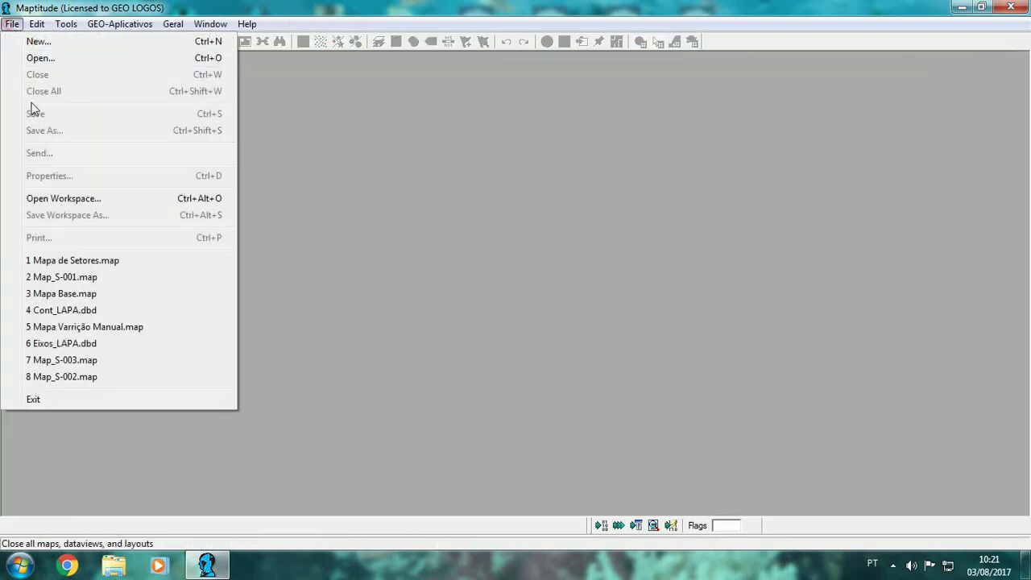
pyautogui.click(87, 293)
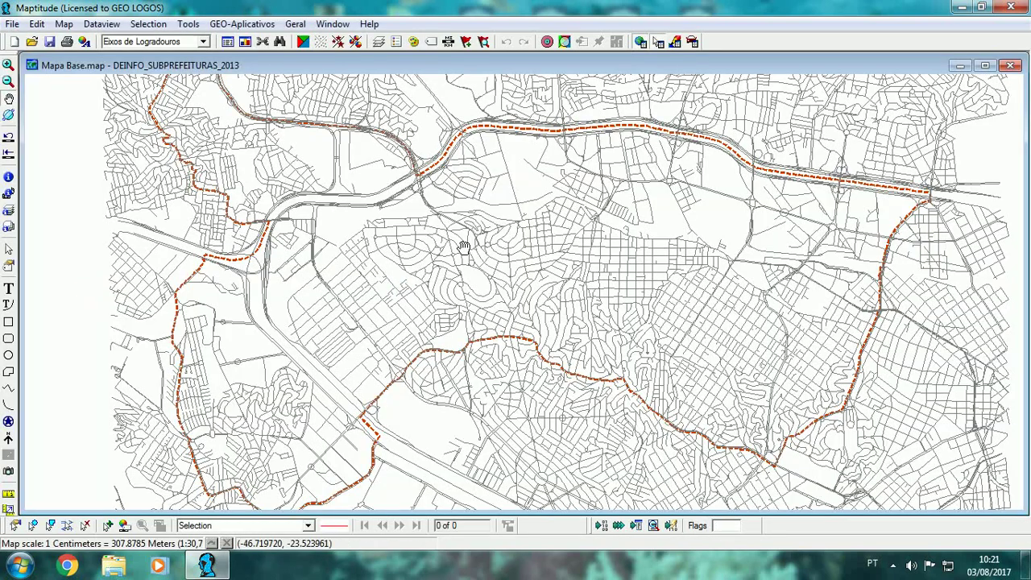
pyautogui.click(244, 24)
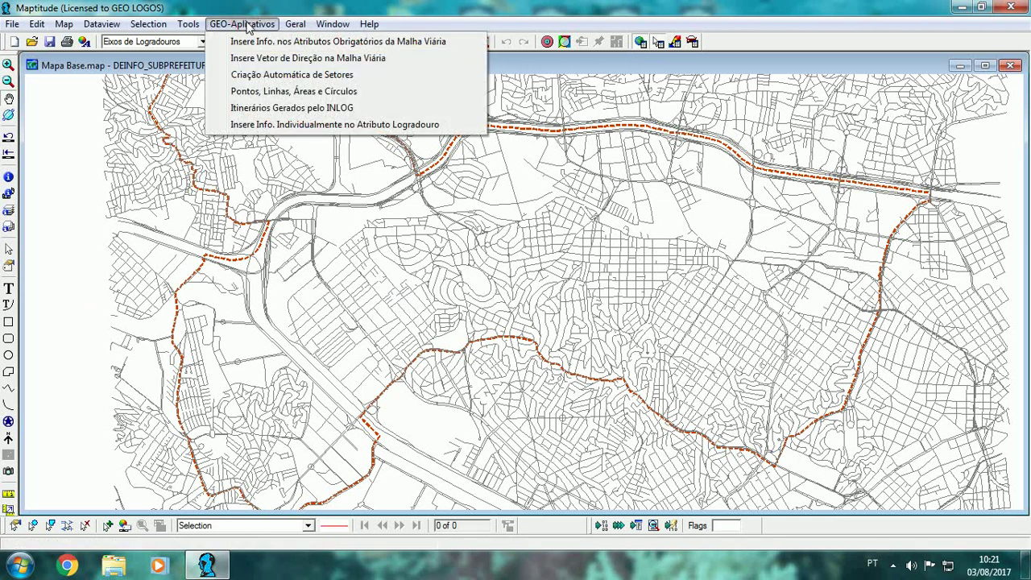
pyautogui.click(297, 83)
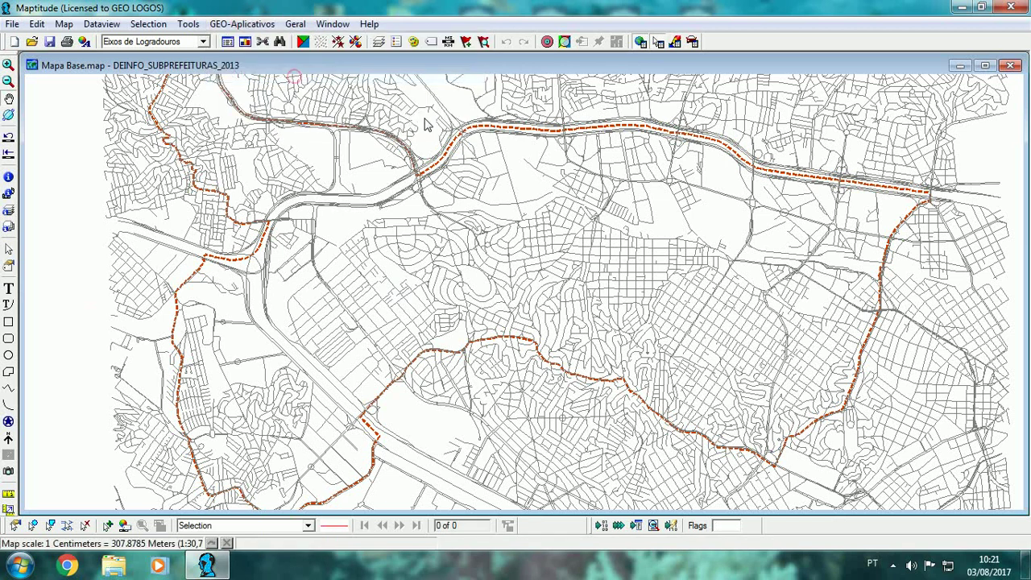
pyautogui.click(312, 94)
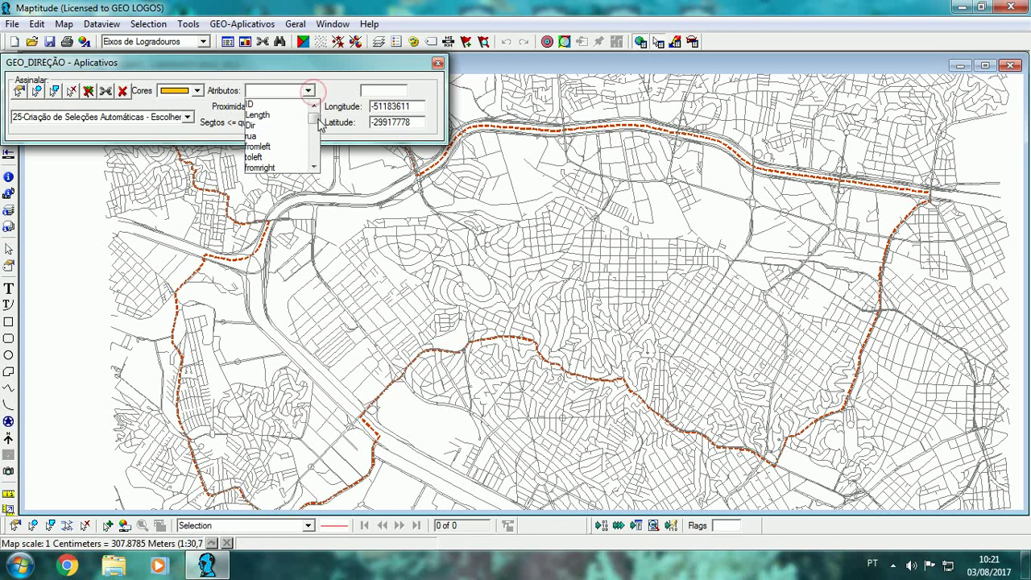
pyautogui.moveTo(315, 120); pyautogui.dragTo(317, 135)
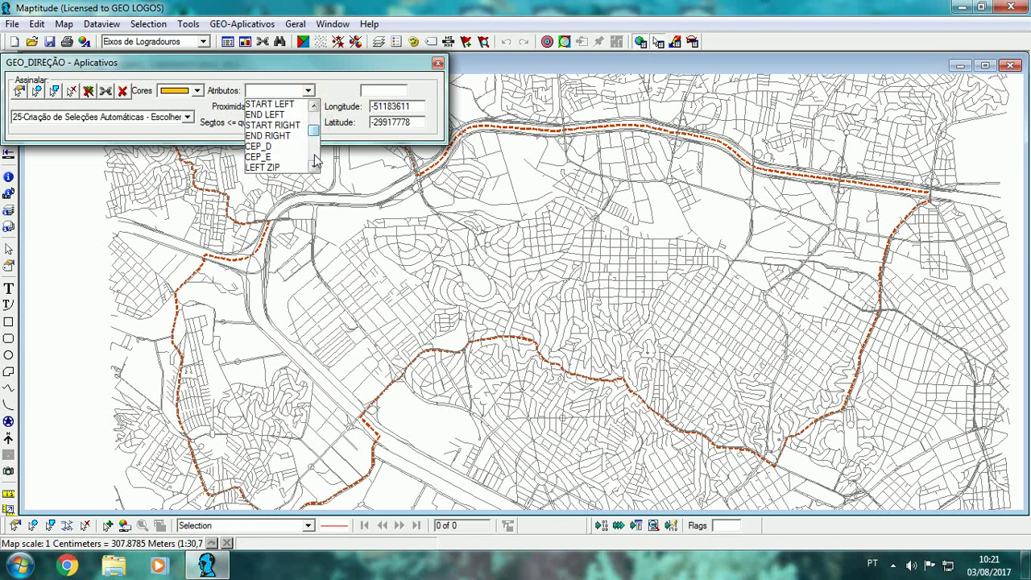
pyautogui.click(315, 160)
pyautogui.click(315, 160)
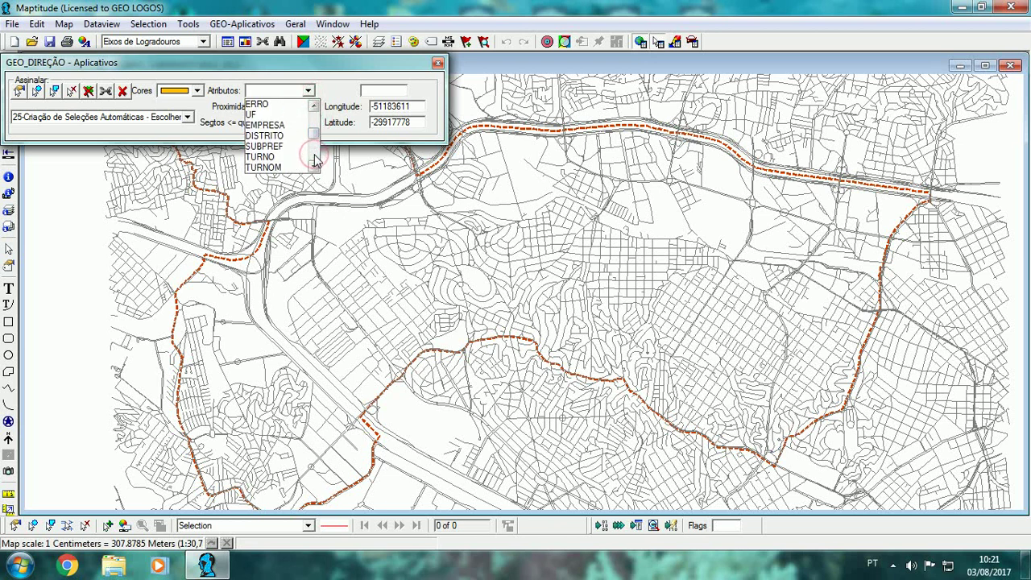
pyautogui.click(315, 160)
pyautogui.click(315, 160)
pyautogui.click(315, 160)
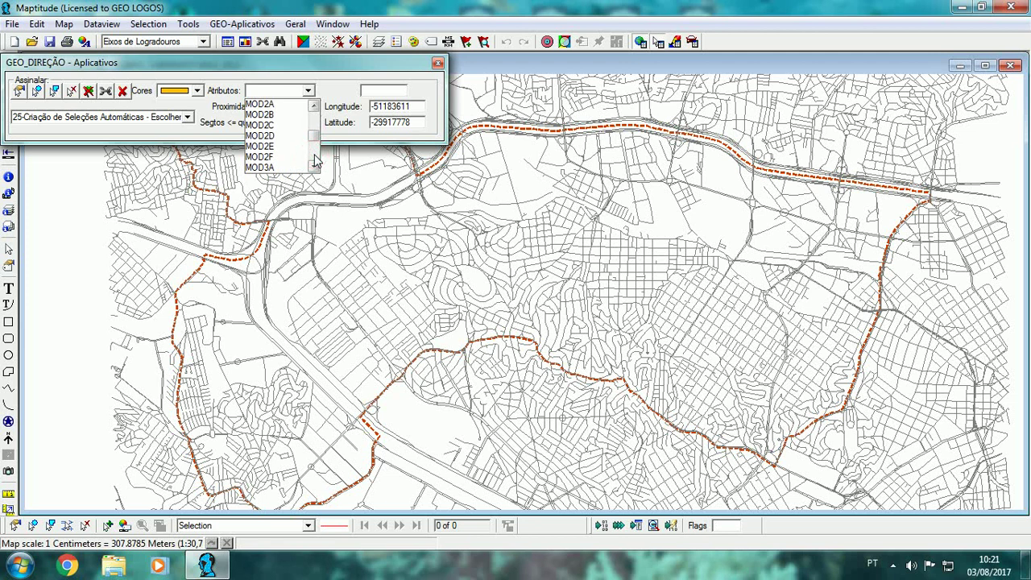
pyautogui.click(278, 136)
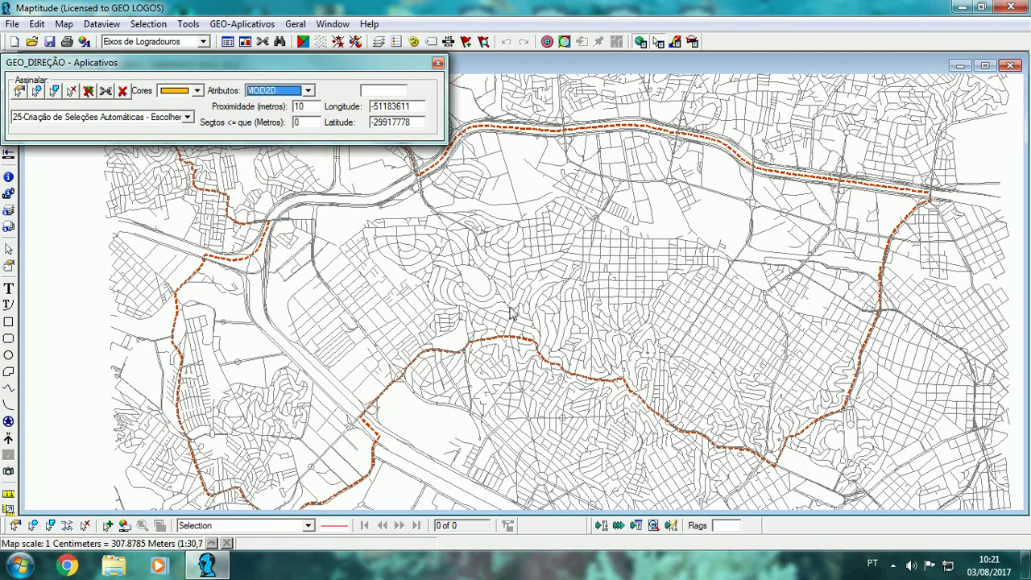
pyautogui.click(438, 64)
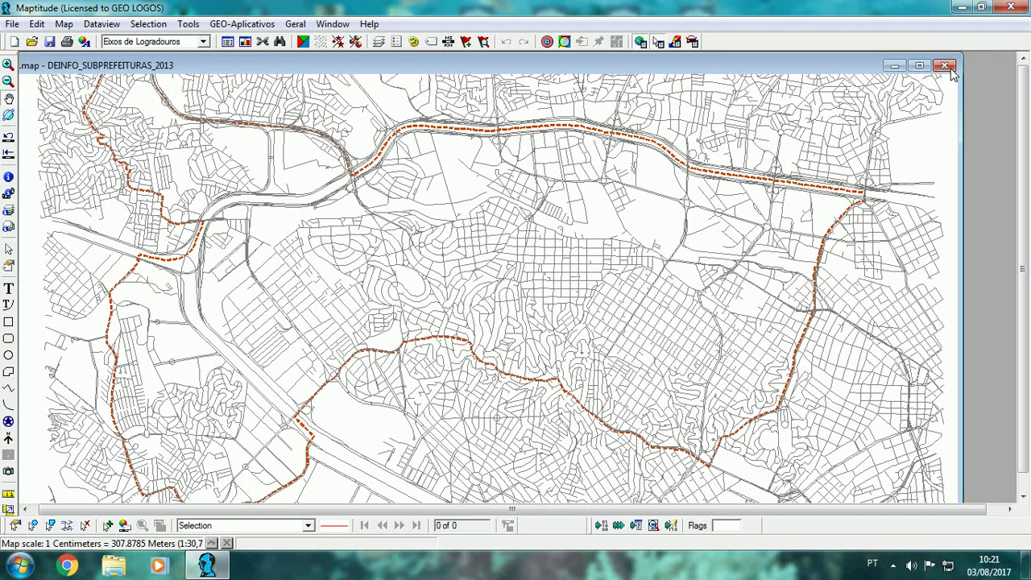
pyautogui.click(945, 65)
# Open Mapa de Setores.map and start the Criação Automática de Setores tool.
pyautogui.click(12, 23)
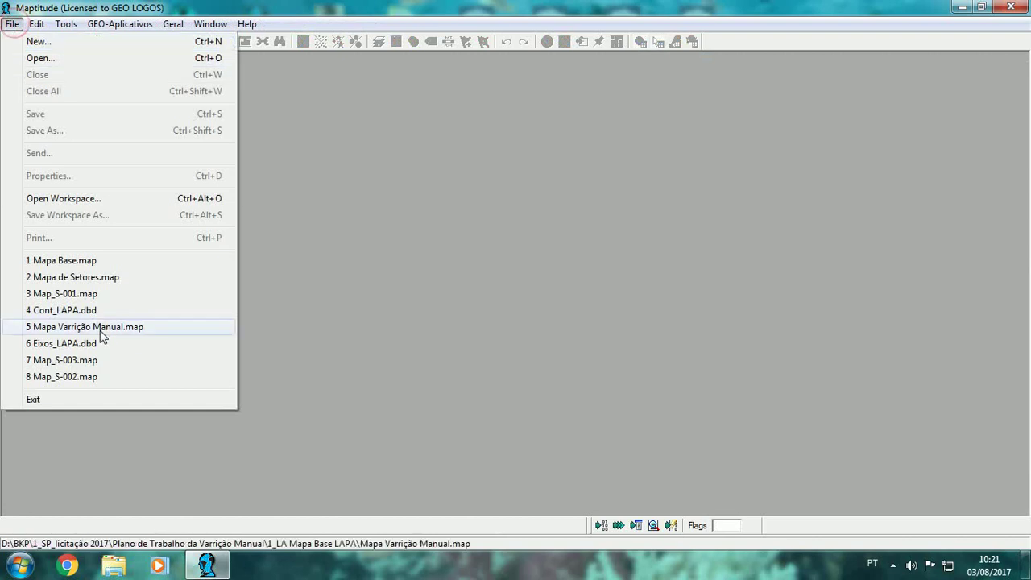
pyautogui.click(102, 279)
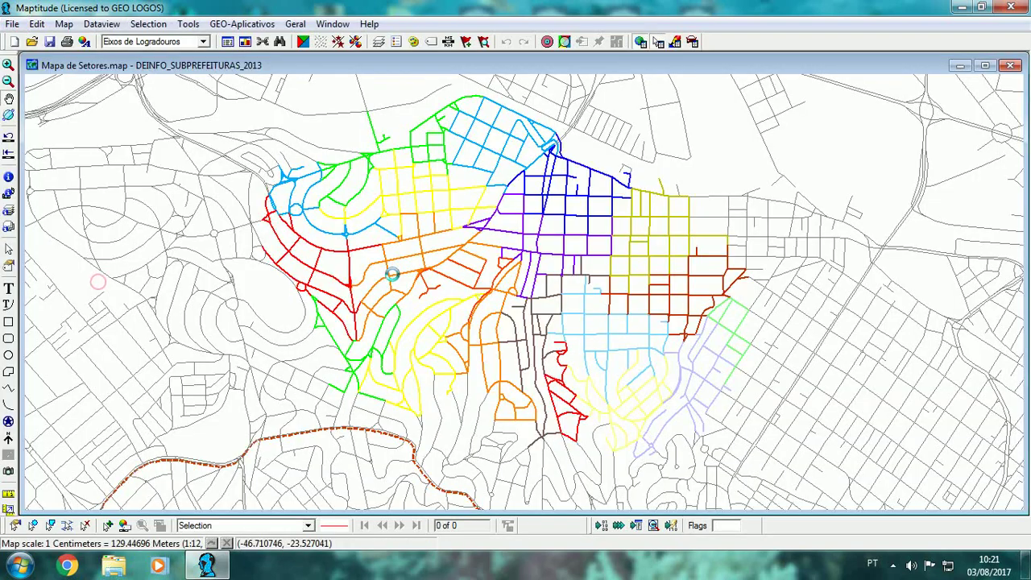
pyautogui.click(243, 25)
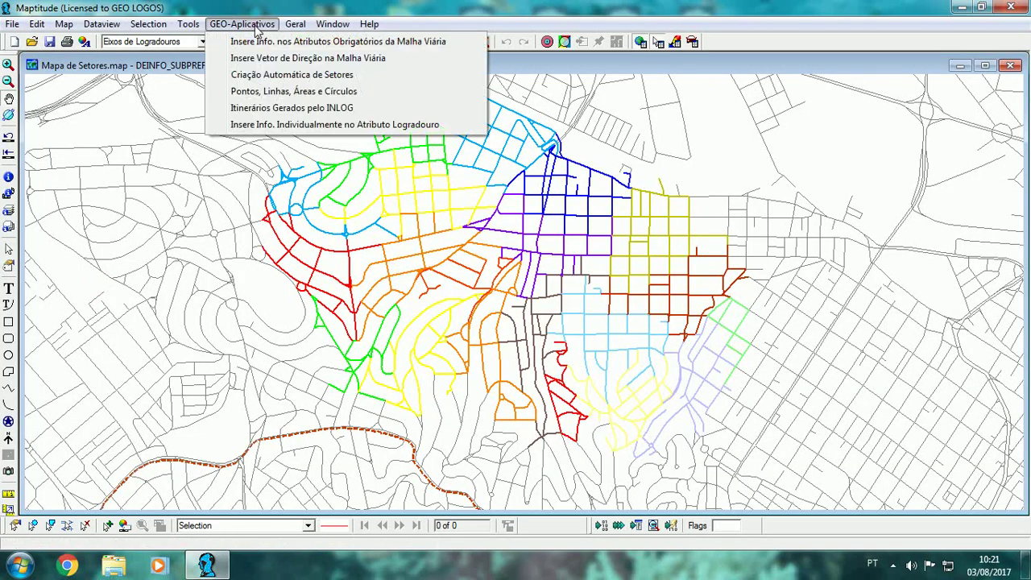
pyautogui.click(305, 75)
# Choose MOD2D as the attribute for the automatic selections.
pyautogui.click(309, 91)
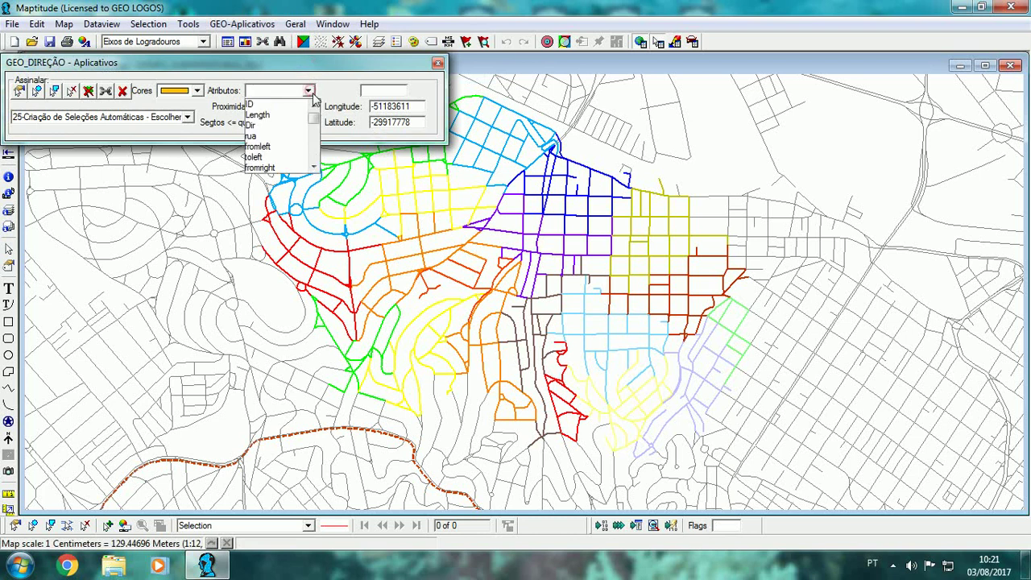
pyautogui.moveTo(314, 113); pyautogui.dragTo(314, 139)
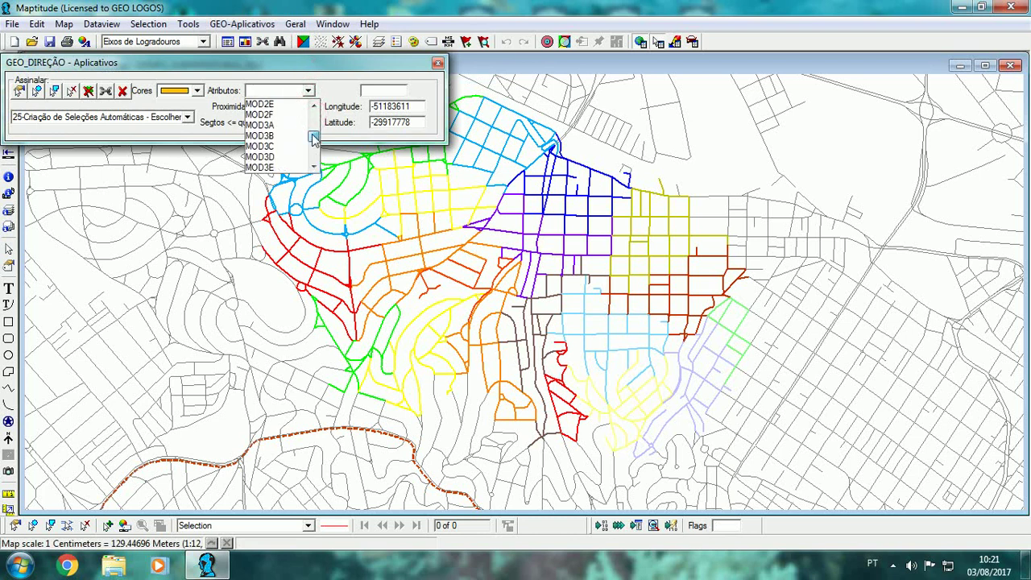
pyautogui.click(313, 106)
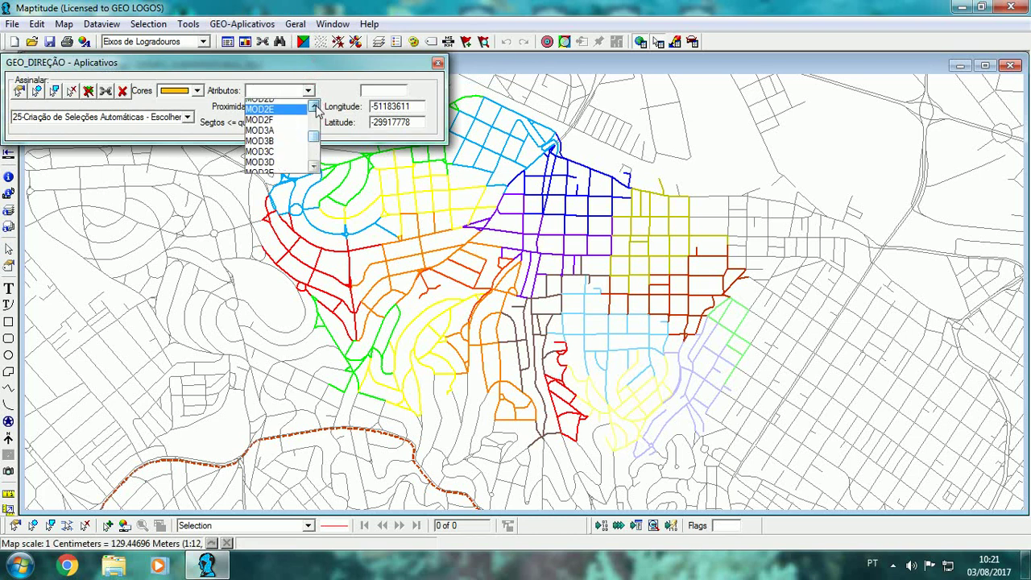
pyautogui.click(286, 113)
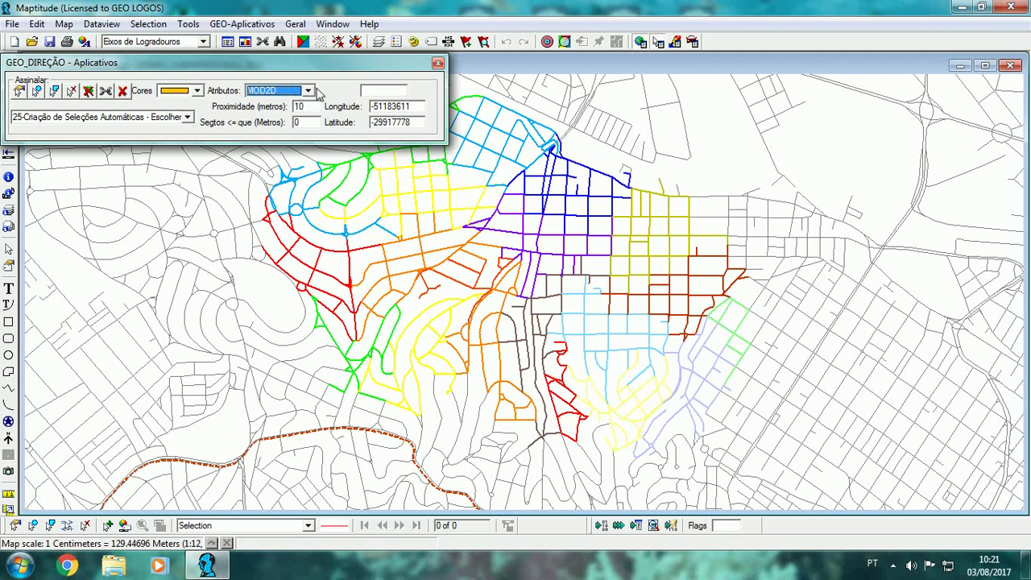
pyautogui.click(309, 91)
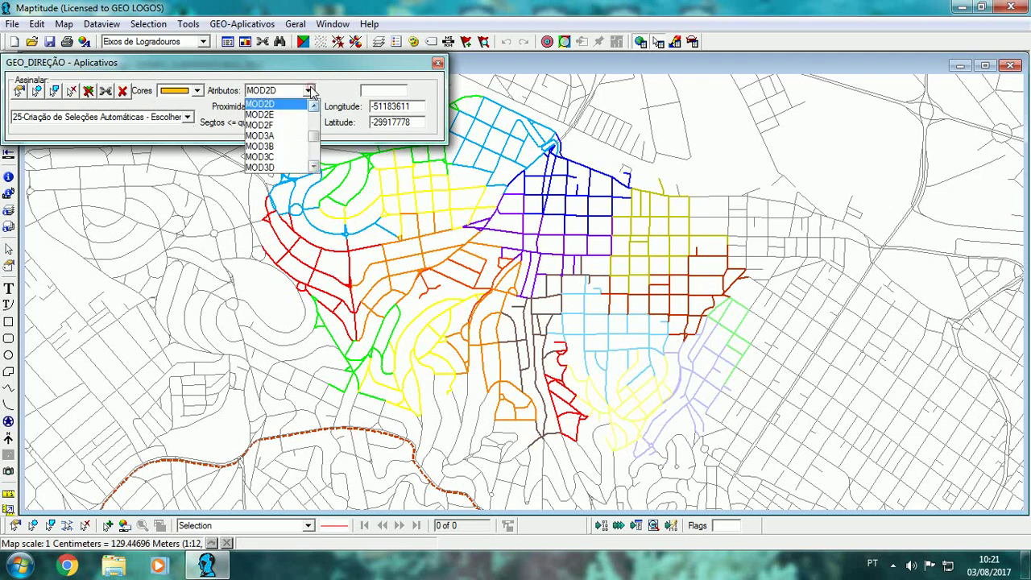
pyautogui.click(274, 105)
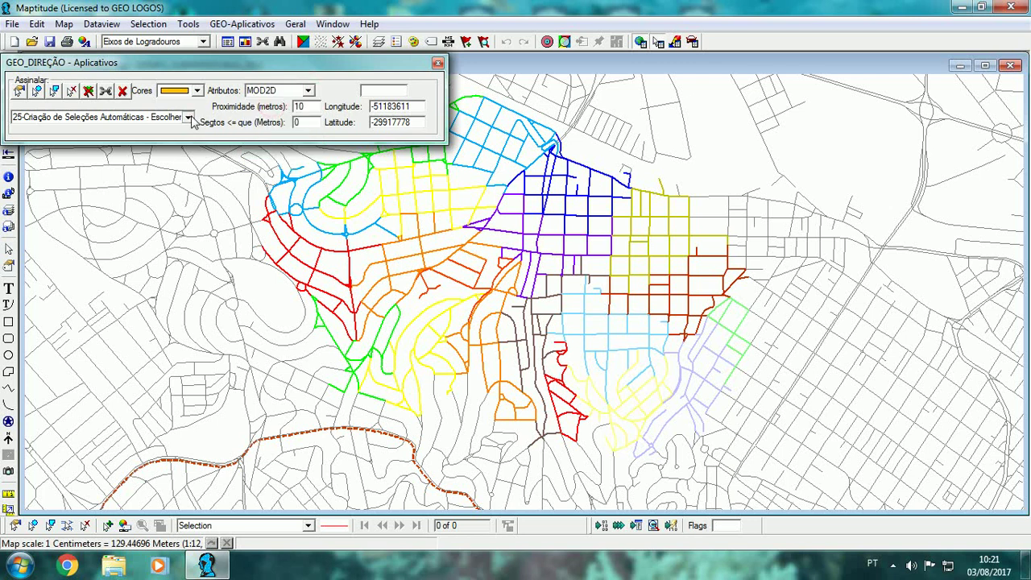
# Run 25-Criação de Seleções Automáticas - Escolher Atributo to create the sweeping-frequency selections, and close the GEO_DIREÇÃO tool.
pyautogui.click(187, 117)
pyautogui.click(190, 128)
pyautogui.click(562, 319)
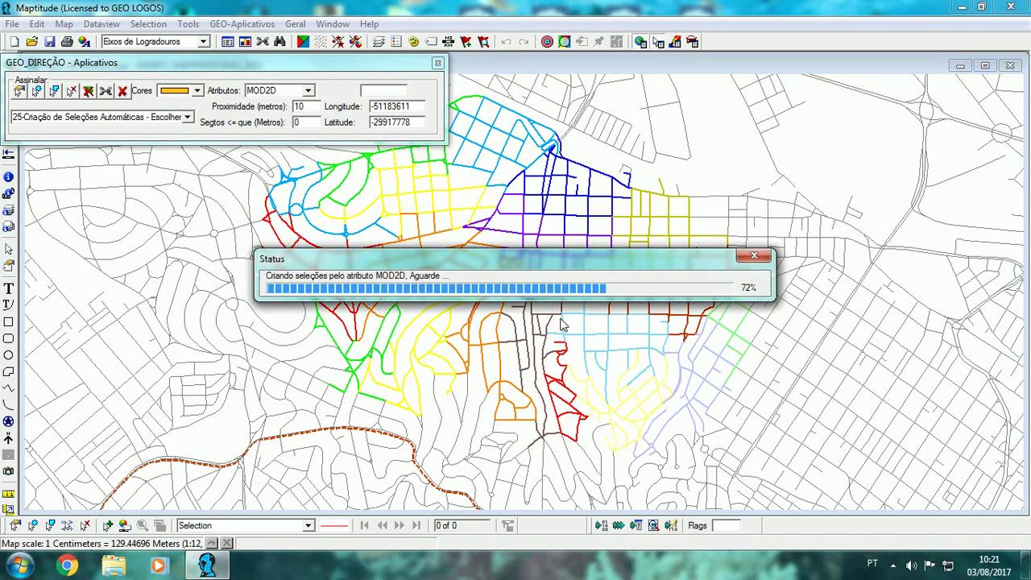
pyautogui.click(438, 63)
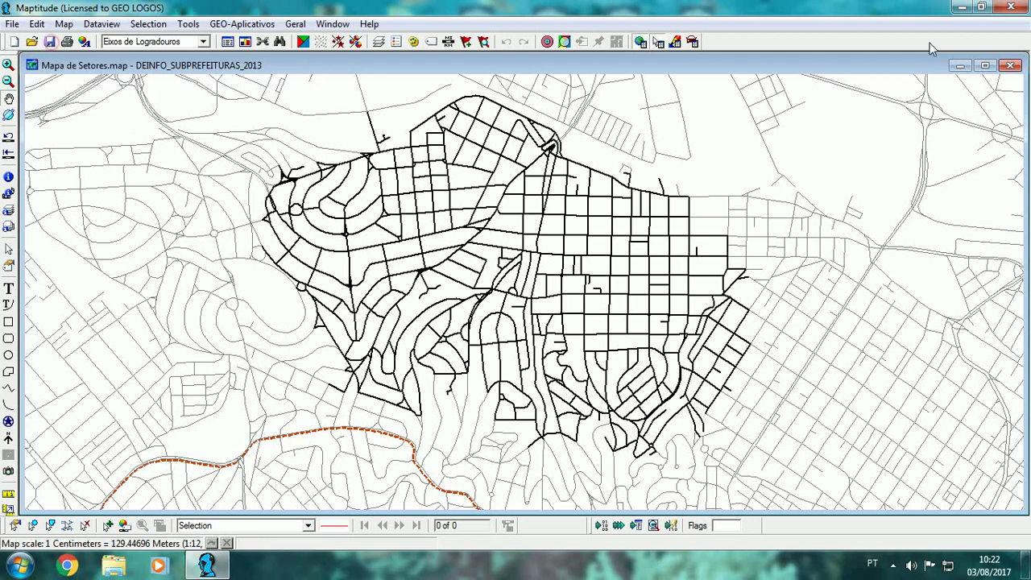
# Restart Maptitude in a maximized window and reopen Mapa de Setores.map.
pyautogui.click(1011, 7)
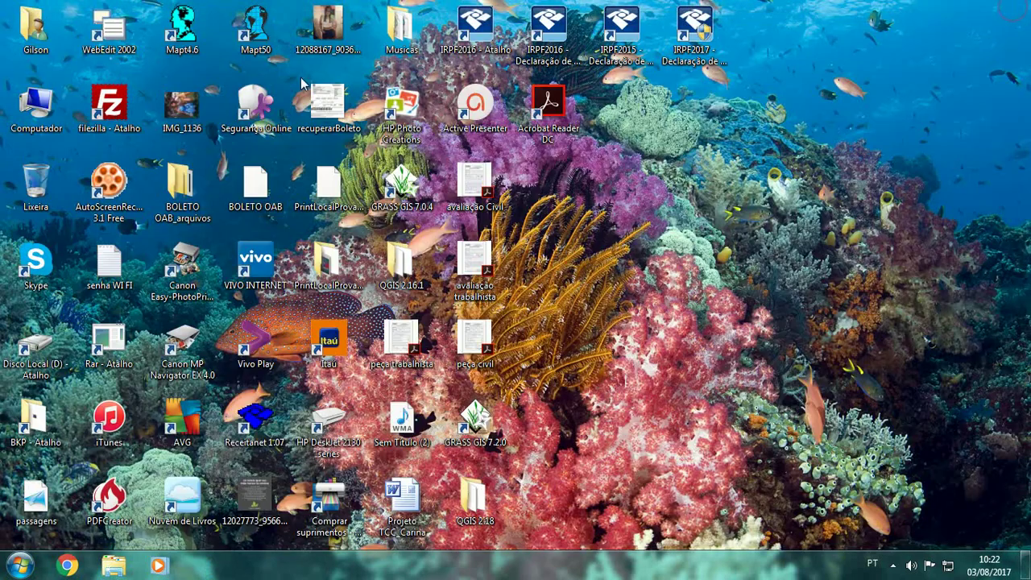
pyautogui.doubleClick(255, 28)
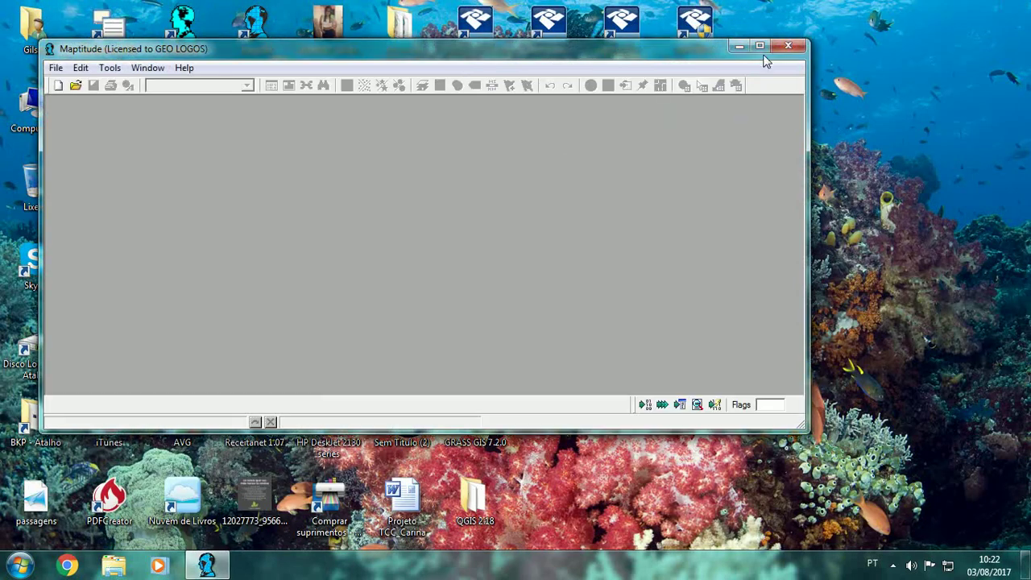
pyautogui.click(757, 48)
pyautogui.click(12, 24)
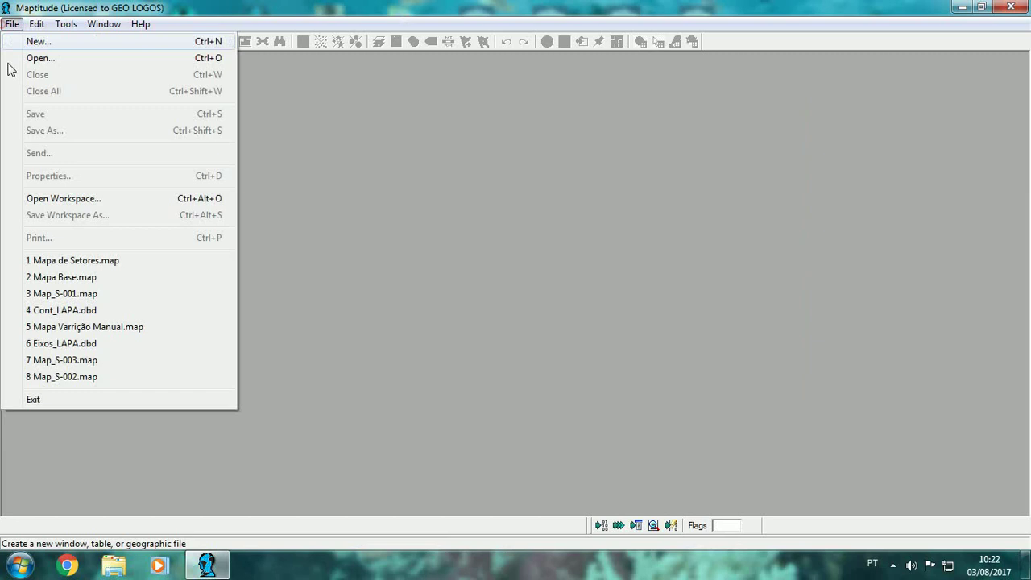
pyautogui.click(72, 260)
# Load the GEO-SVC-LIXO add-in and open its 2A - Setor: Varrição tool.
pyautogui.click(187, 23)
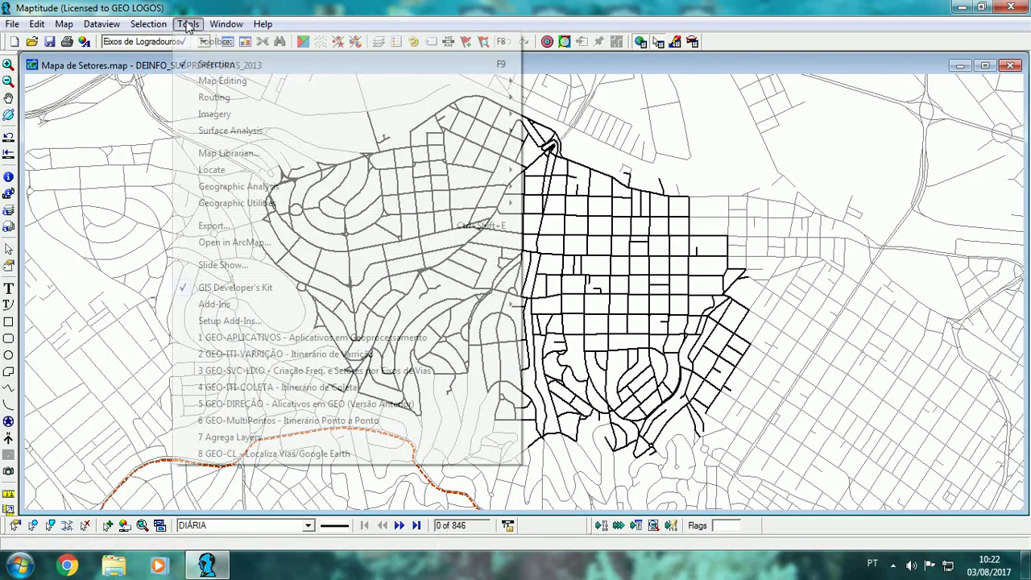
pyautogui.click(288, 376)
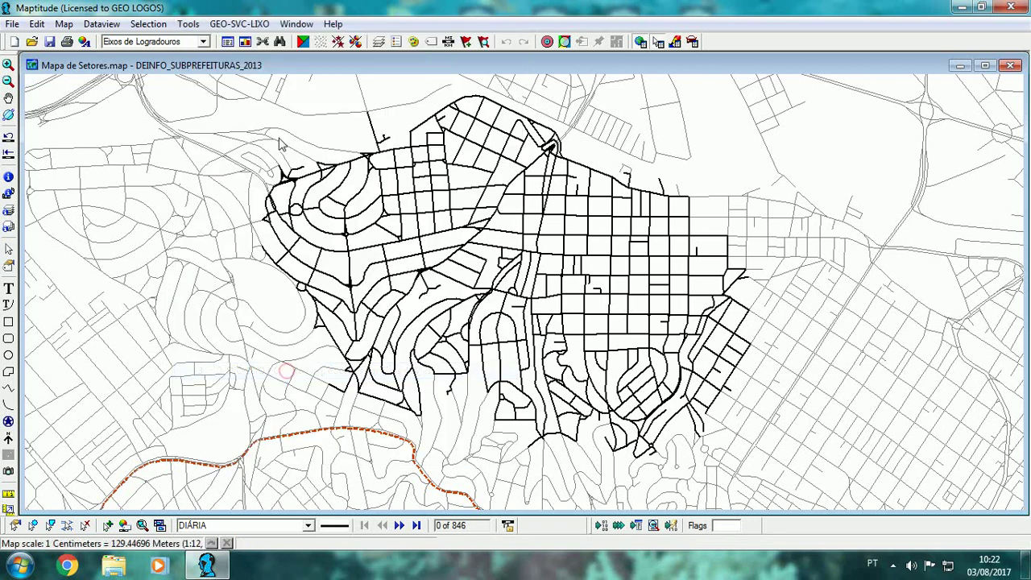
pyautogui.click(240, 23)
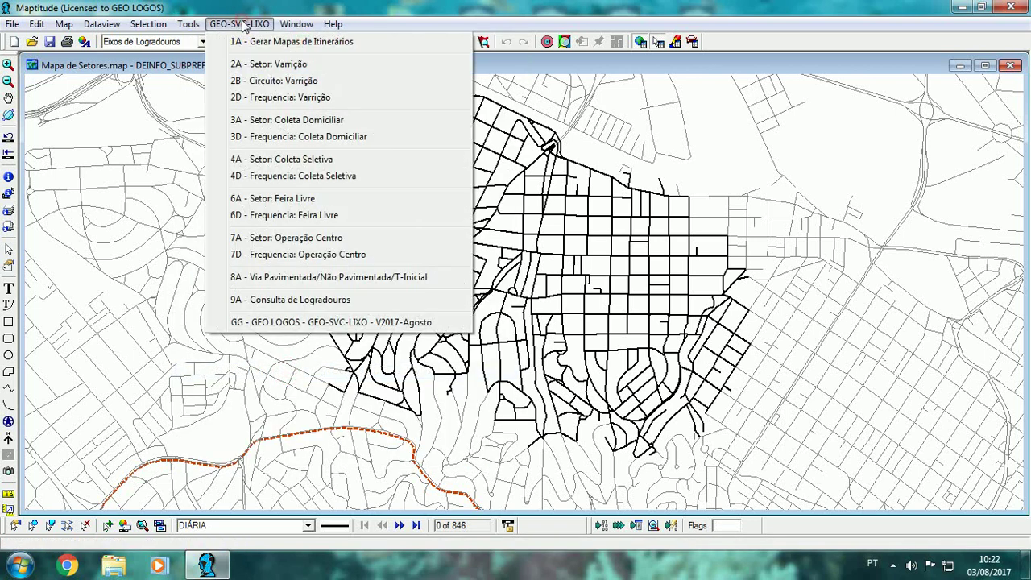
pyautogui.click(284, 64)
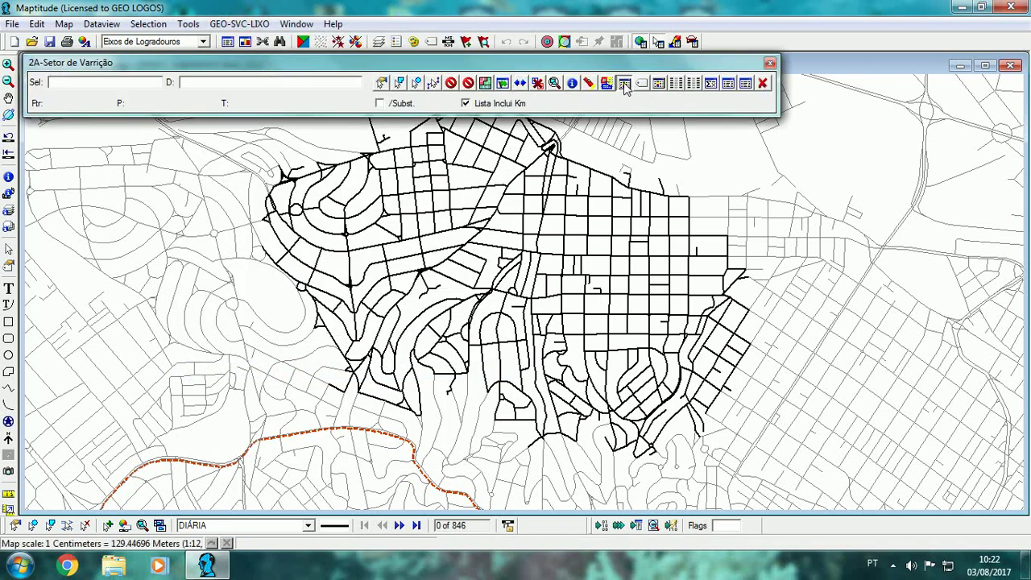
# View the list of sweeping sectors and its selection visibility options without applying them, and close the sector tool.
pyautogui.click(624, 83)
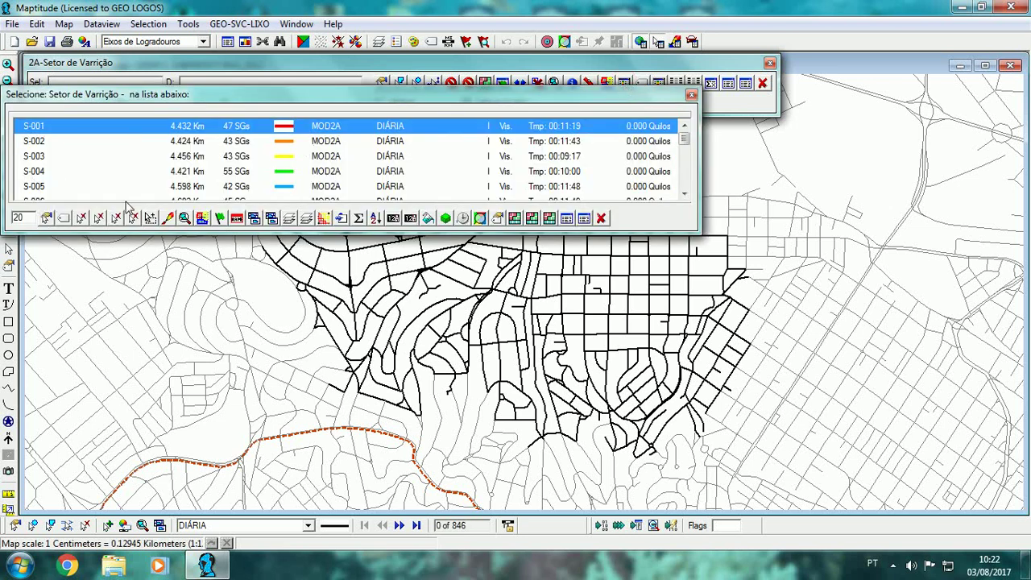
pyautogui.click(251, 217)
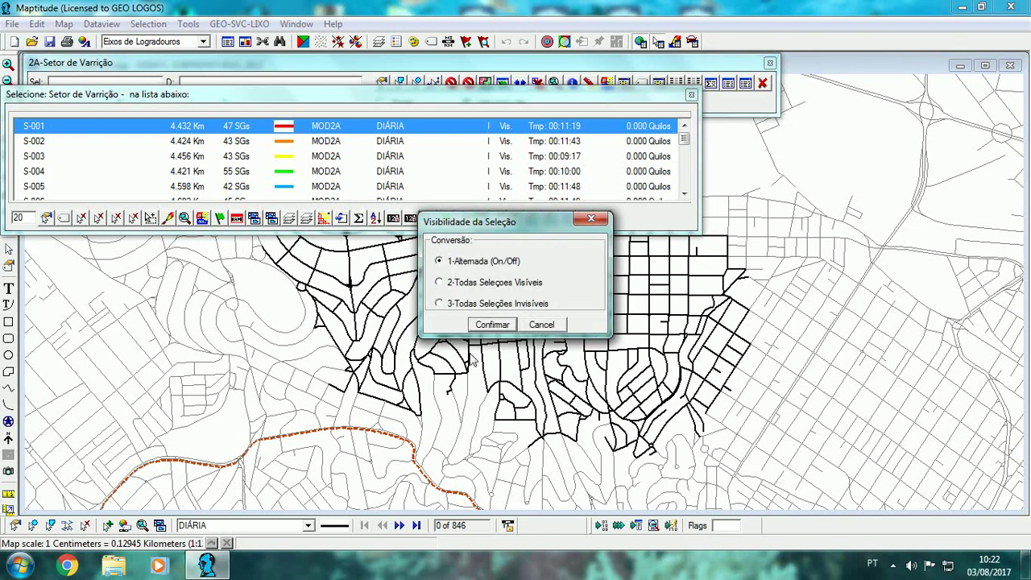
pyautogui.click(449, 286)
pyautogui.click(544, 324)
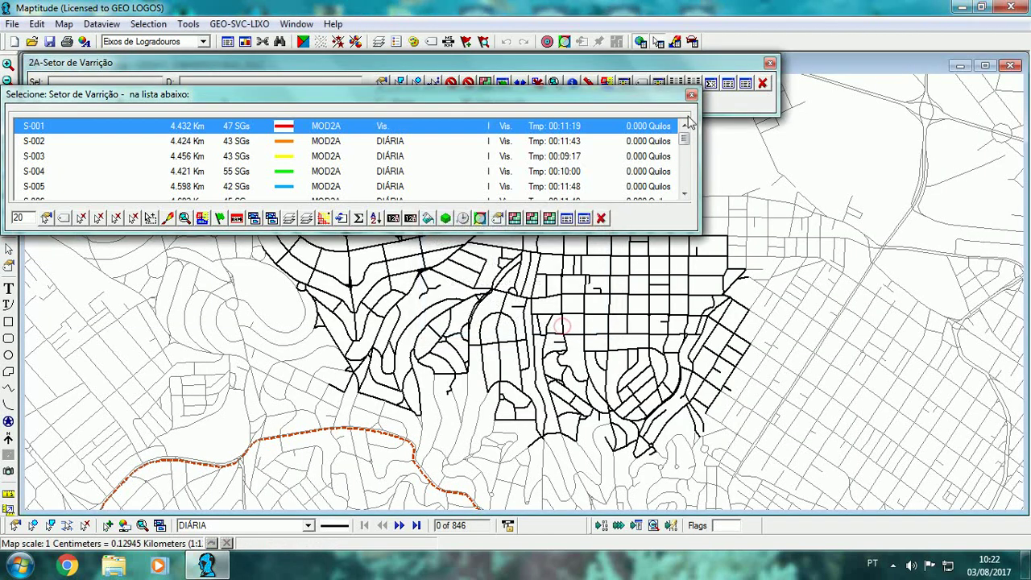
pyautogui.click(690, 94)
pyautogui.click(763, 84)
# Try to list the selections in the 3D - Frequencia: Coleta Domiciliar tool, and close it.
pyautogui.click(239, 23)
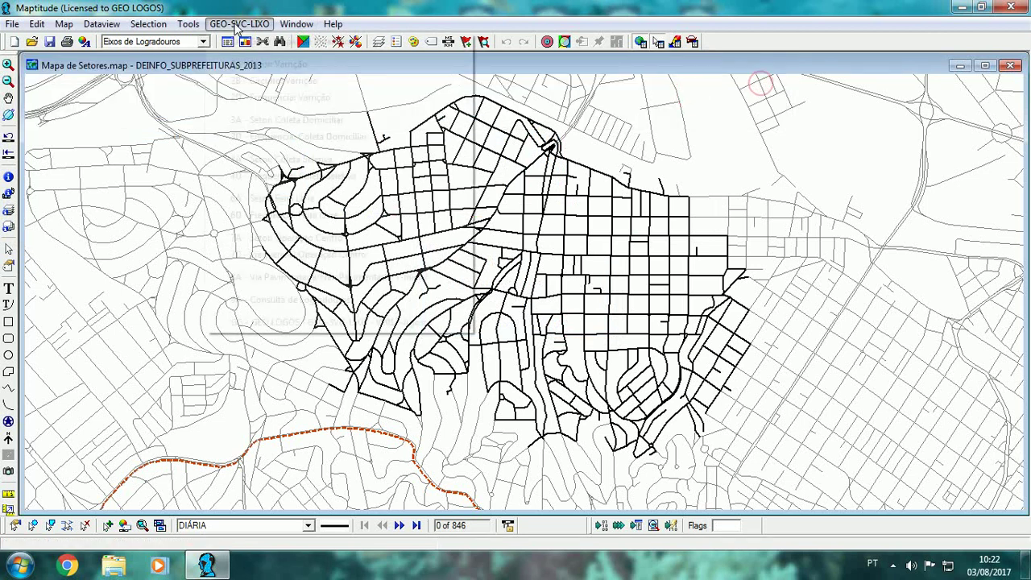
pyautogui.click(299, 137)
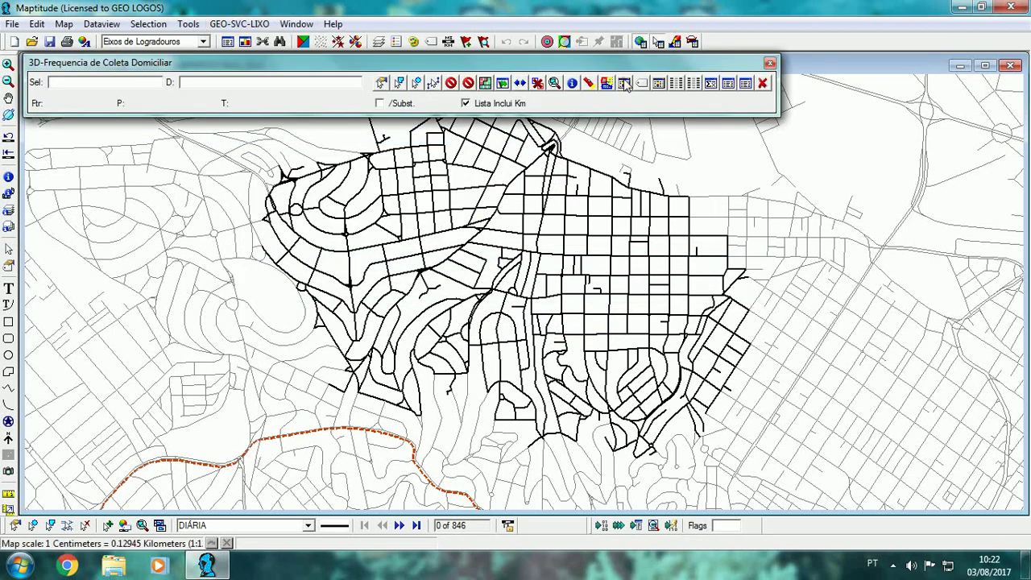
pyautogui.click(625, 84)
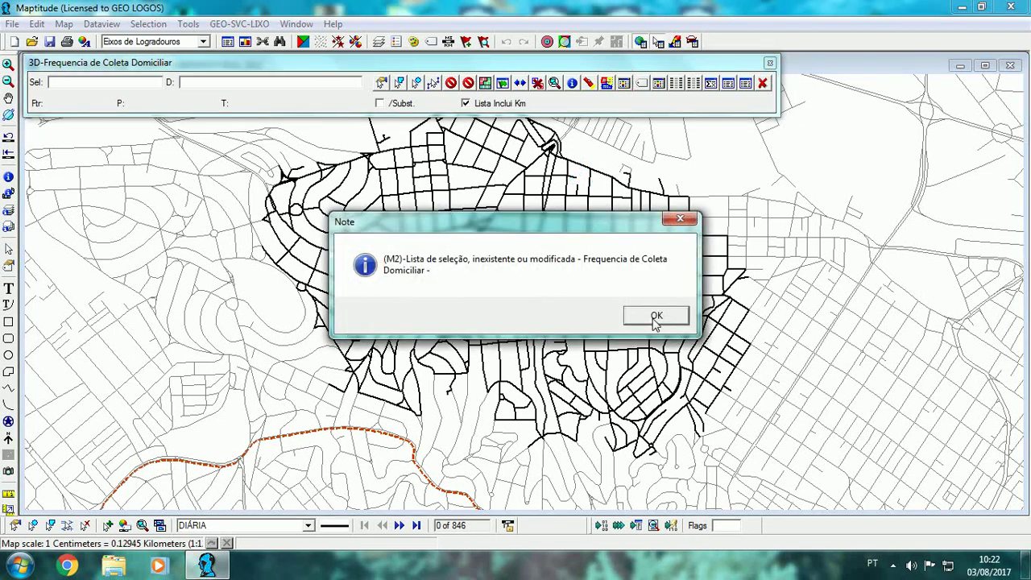
pyautogui.click(655, 316)
pyautogui.click(763, 83)
# Hide the DIÁRIA selection through the 2D - Frequencia: Varrição tool's list using 1-Alternada (On/Off), and close the tool.
pyautogui.click(239, 23)
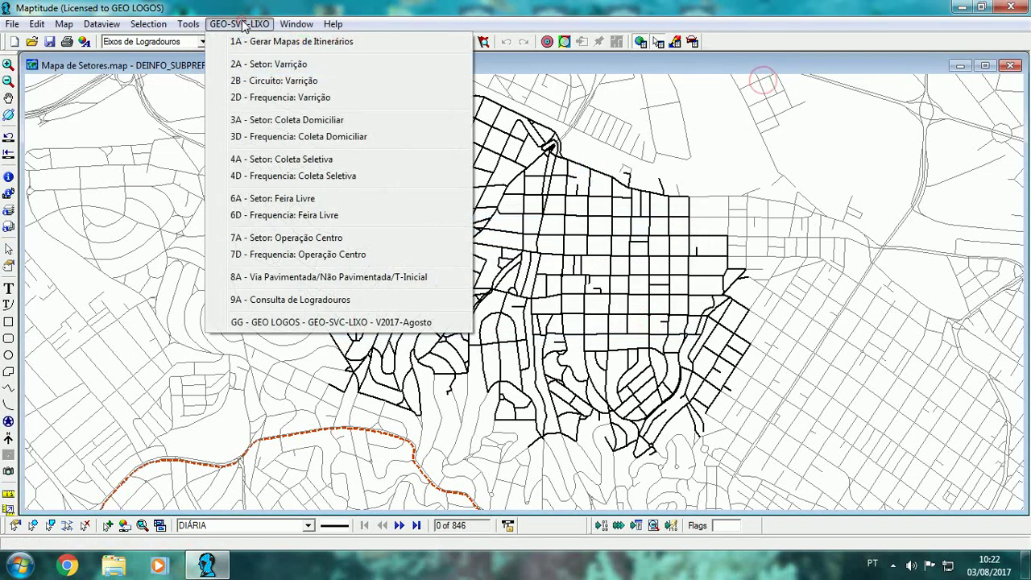
pyautogui.click(421, 99)
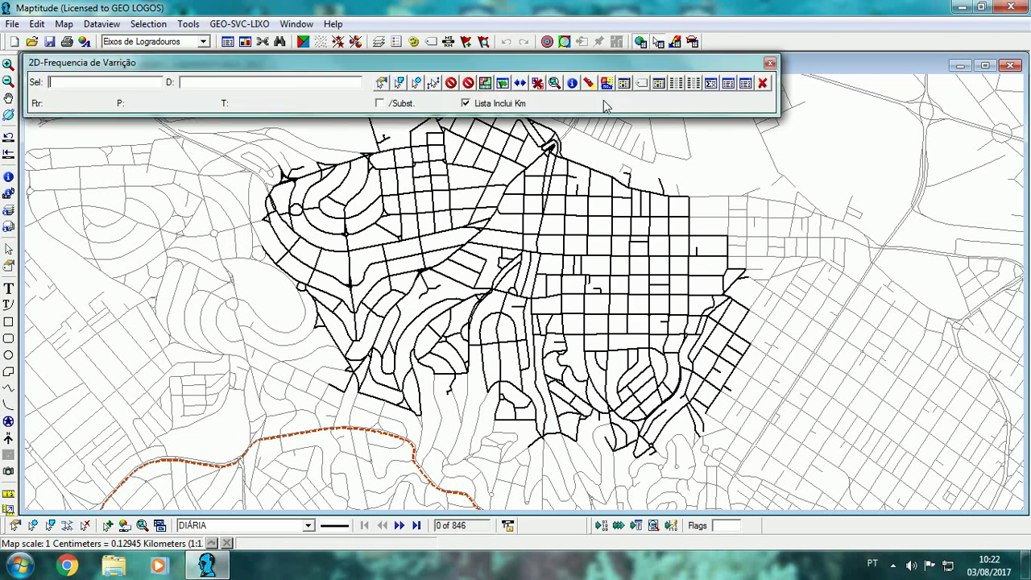
pyautogui.click(625, 84)
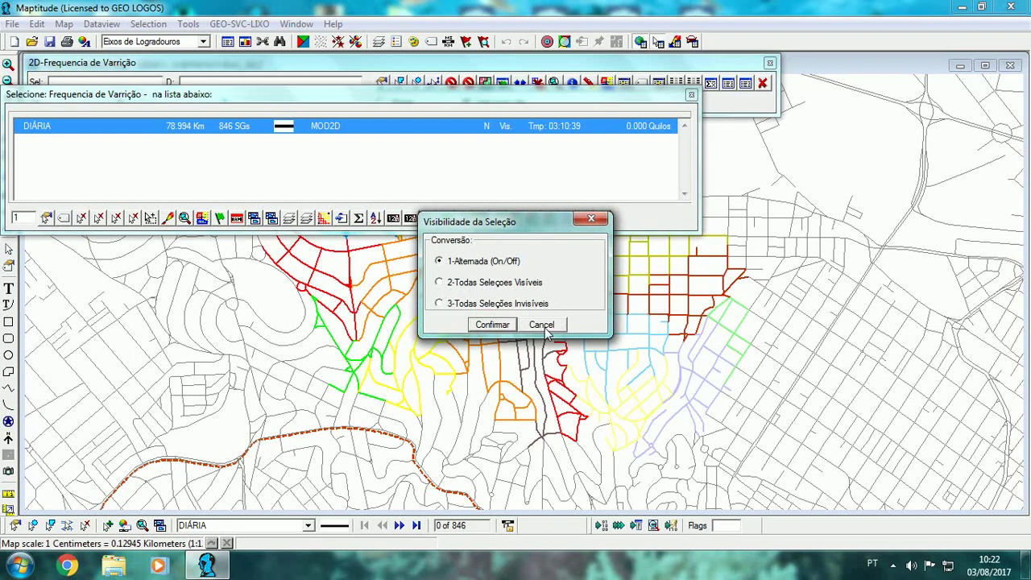
pyautogui.click(490, 325)
pyautogui.click(691, 94)
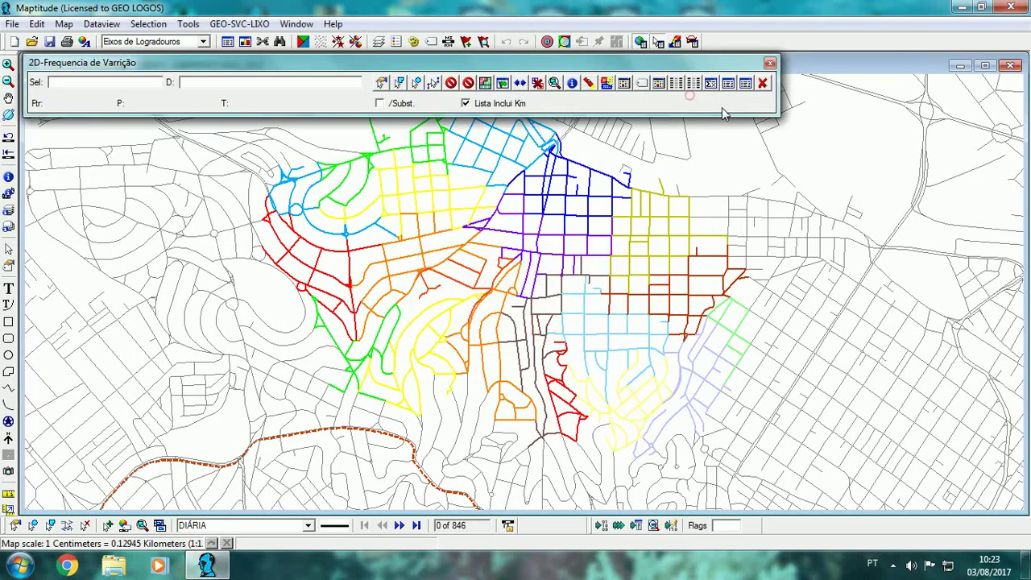
pyautogui.click(762, 82)
pyautogui.click(239, 23)
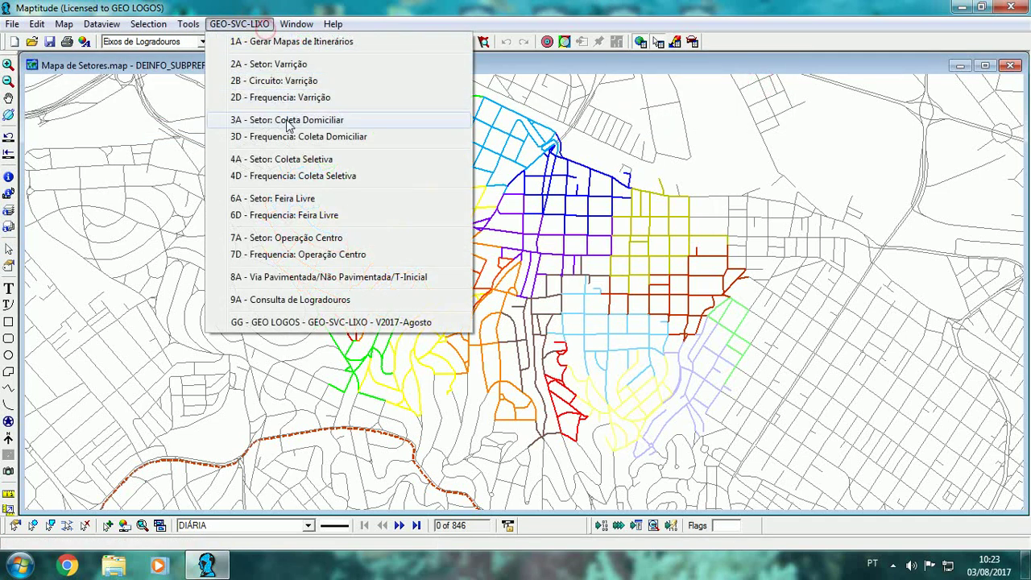
pyautogui.click(286, 119)
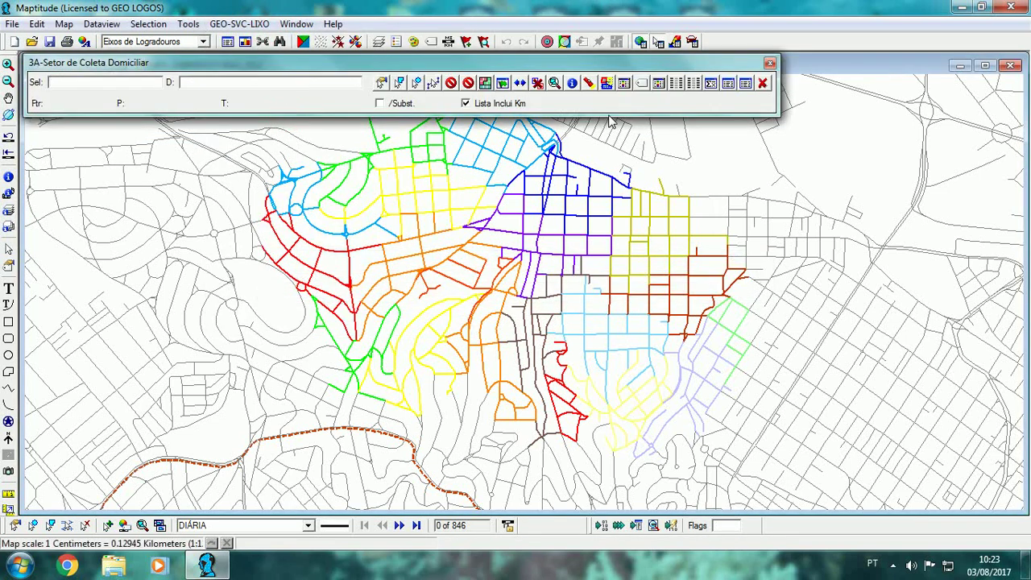
pyautogui.click(762, 83)
# Change the DIÁRIA selection's line colour to orange, for that selection only, from the 2D - Frequencia: Varrição list.
pyautogui.click(239, 23)
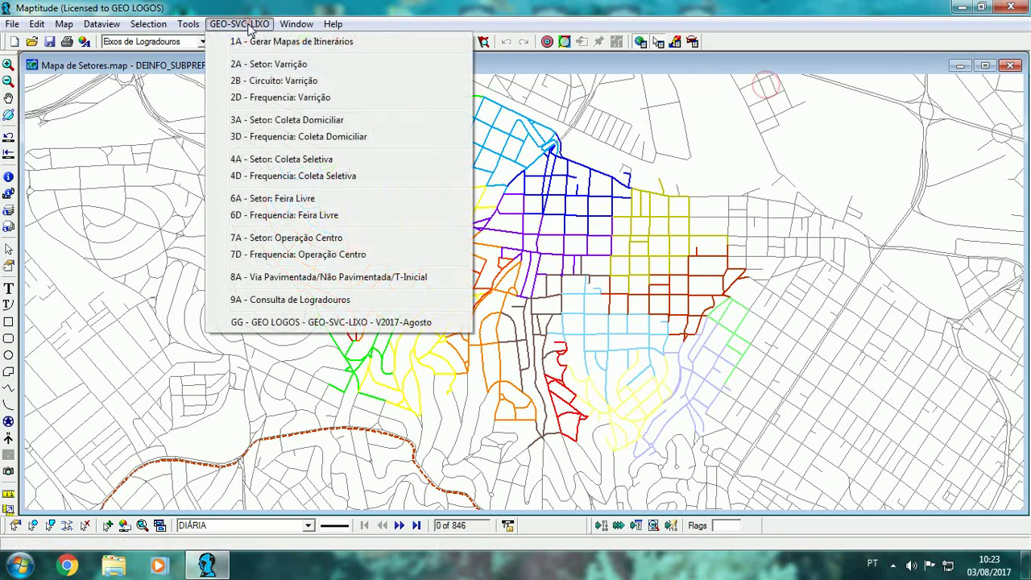
pyautogui.click(320, 97)
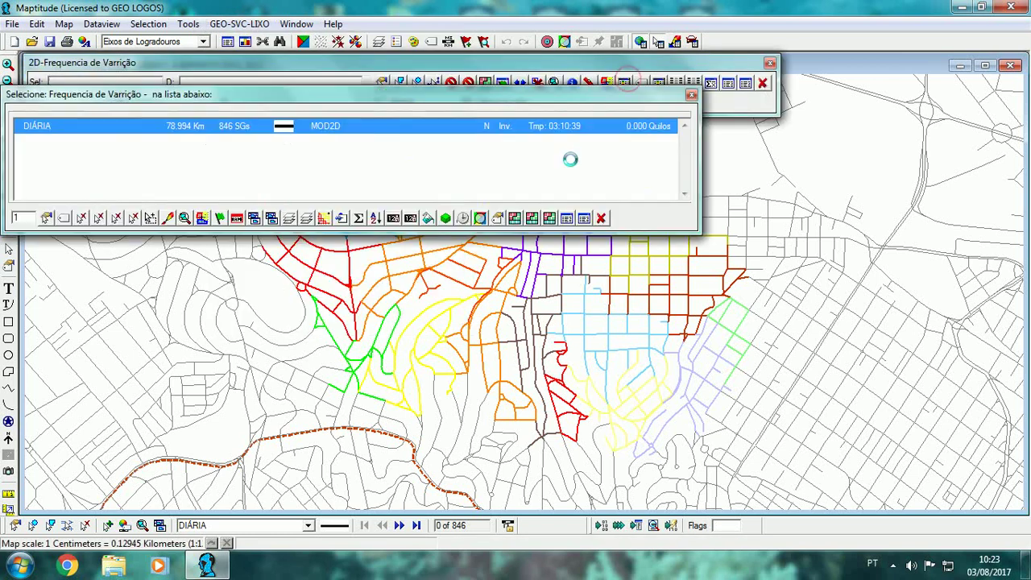
pyautogui.click(202, 218)
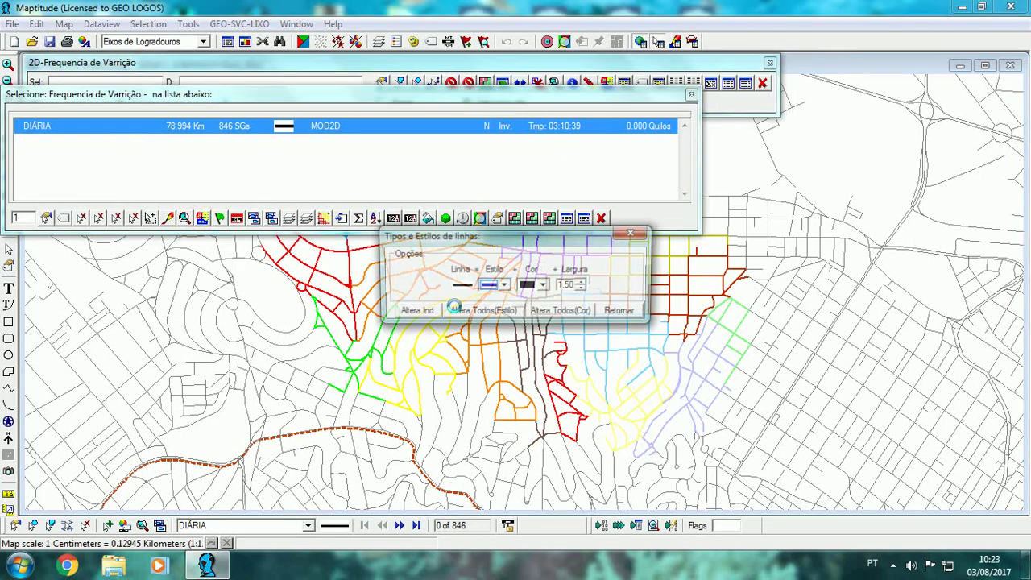
pyautogui.click(544, 286)
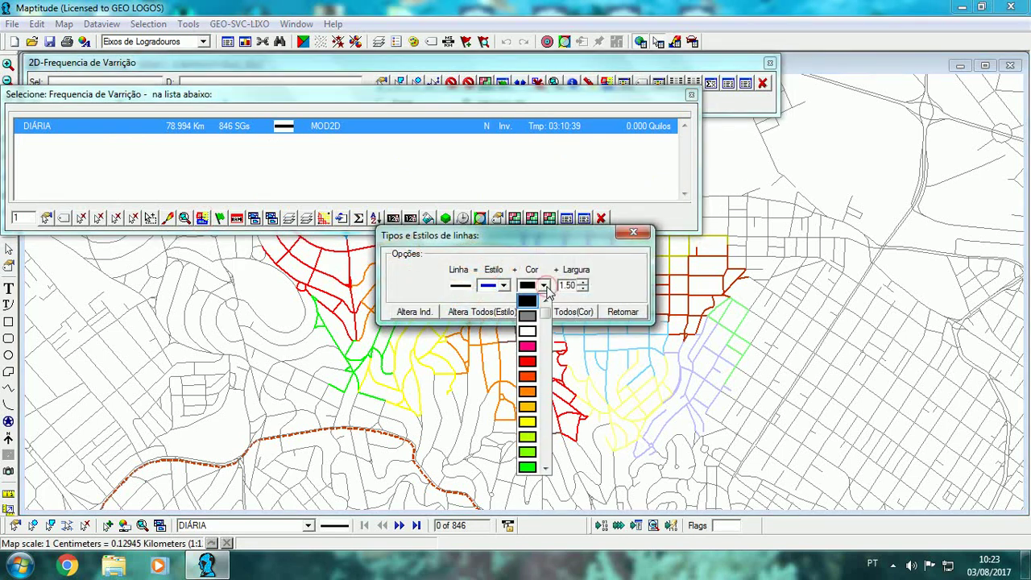
pyautogui.click(531, 392)
pyautogui.click(416, 312)
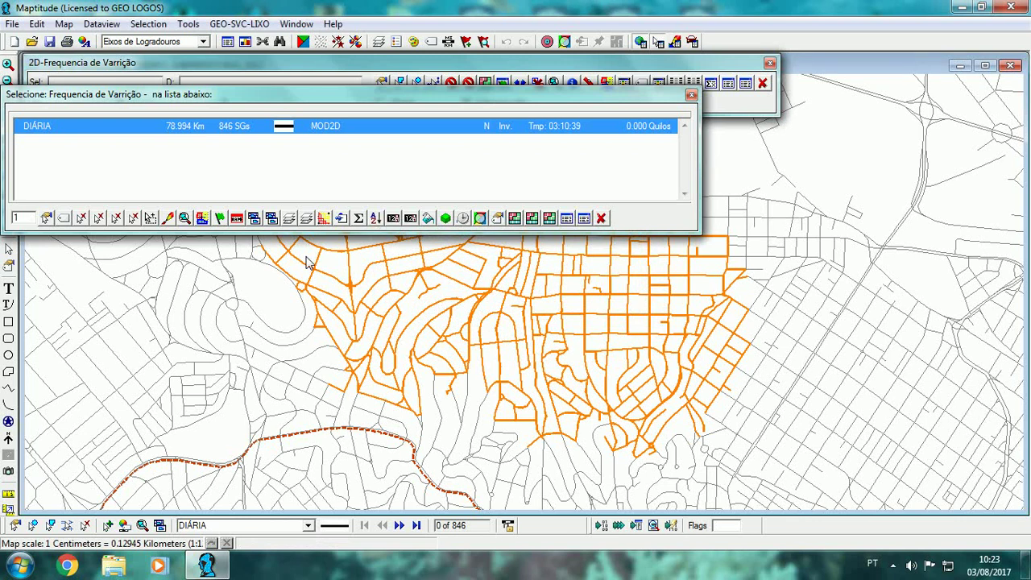
# Toggle off the visibility of the recoloured DIÁRIA selection with 1-Alternada (On/Off) and close the sweeping frequency tool.
pyautogui.click(264, 219)
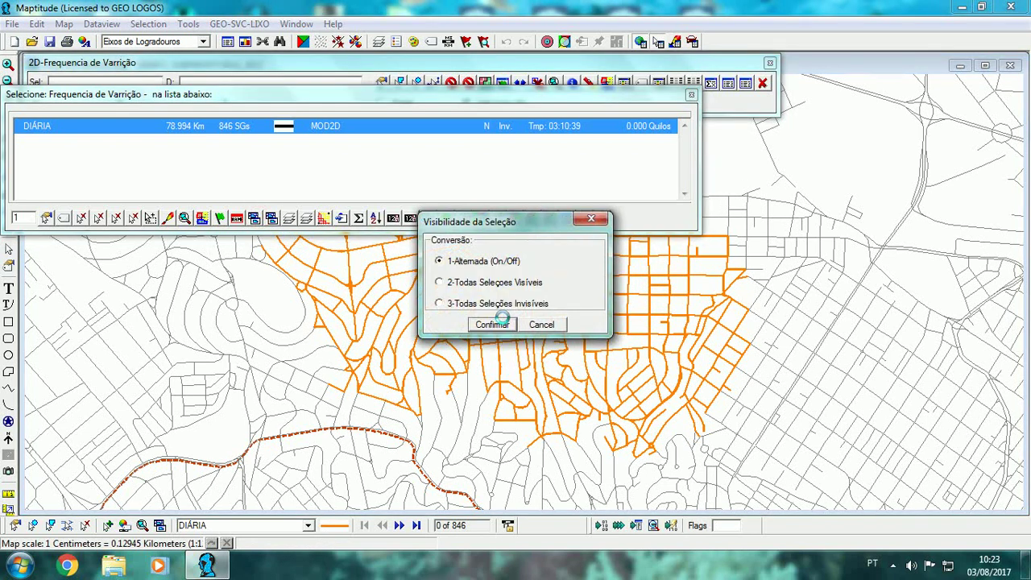
pyautogui.click(498, 324)
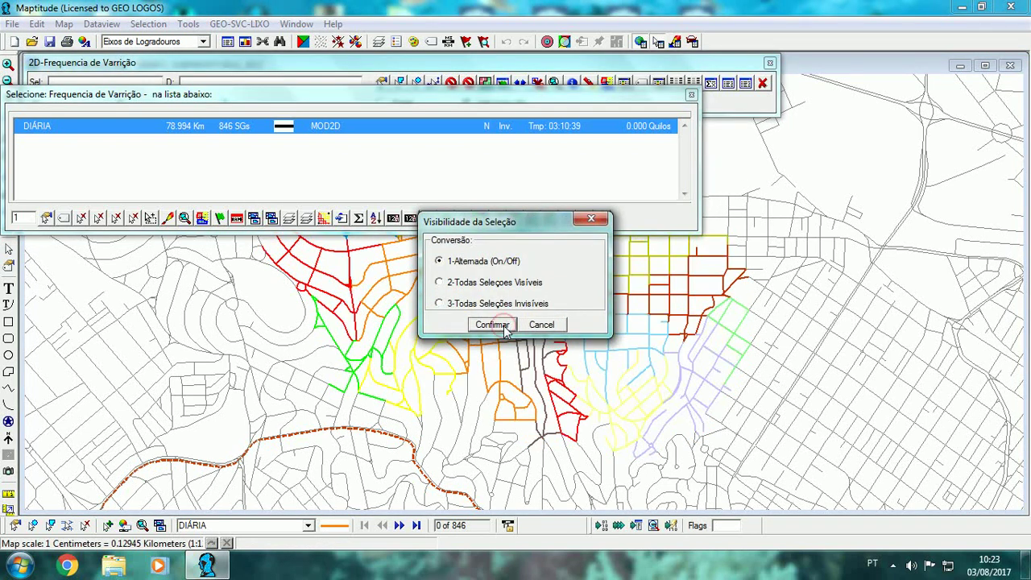
pyautogui.click(543, 326)
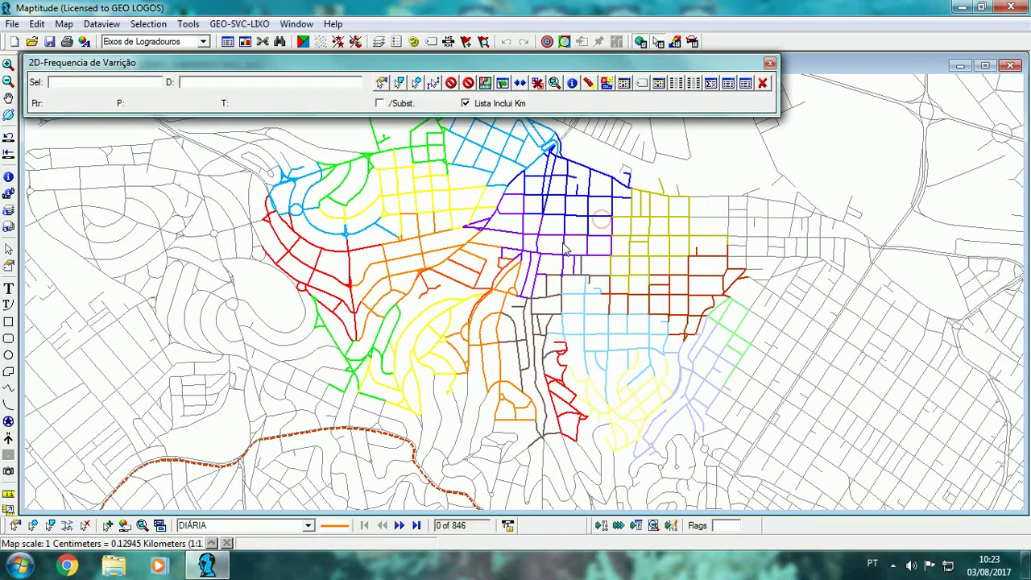
pyautogui.click(762, 84)
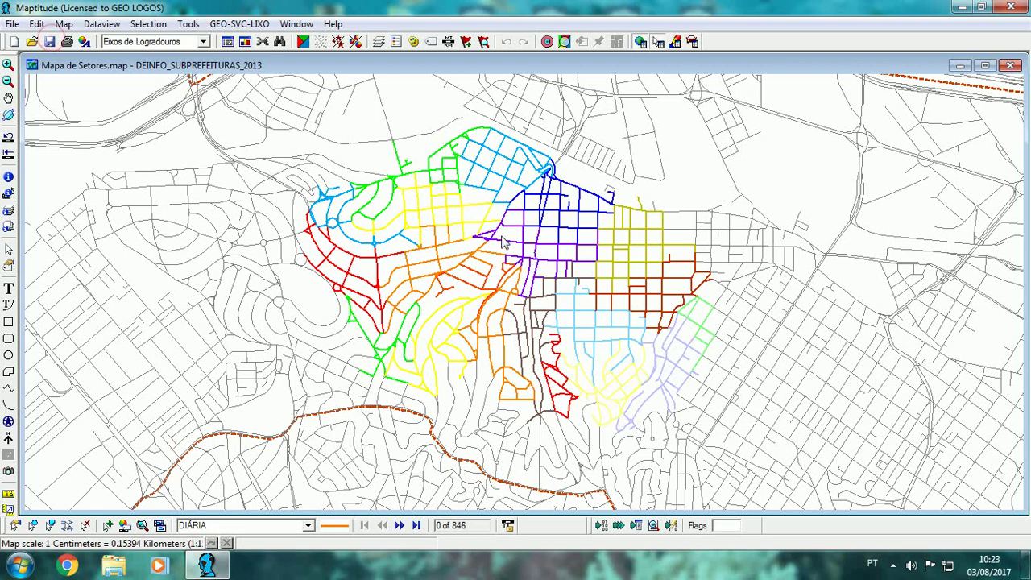
pyautogui.scroll(-1, 504, 246)
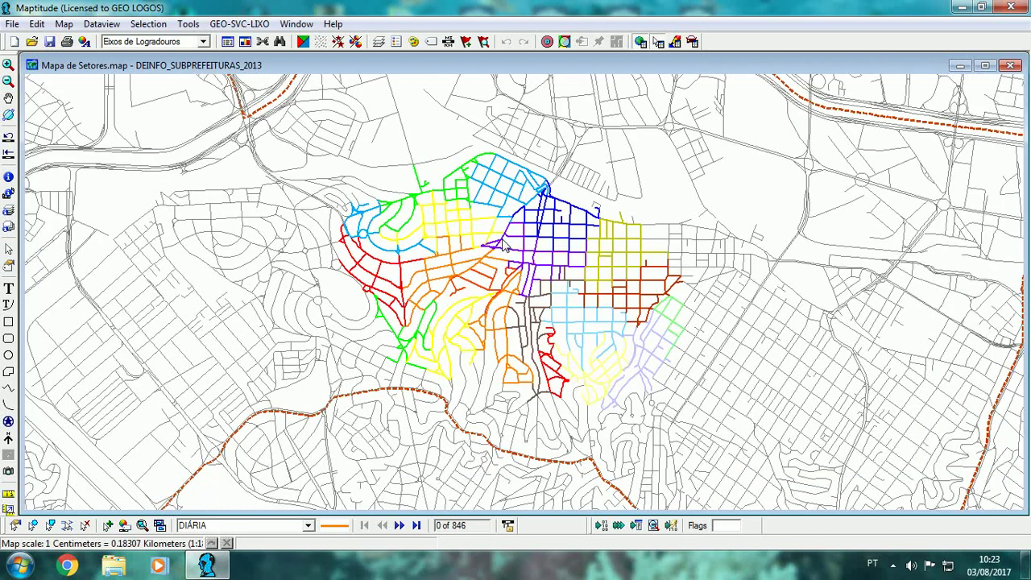
pyautogui.scroll(-1, 504, 246)
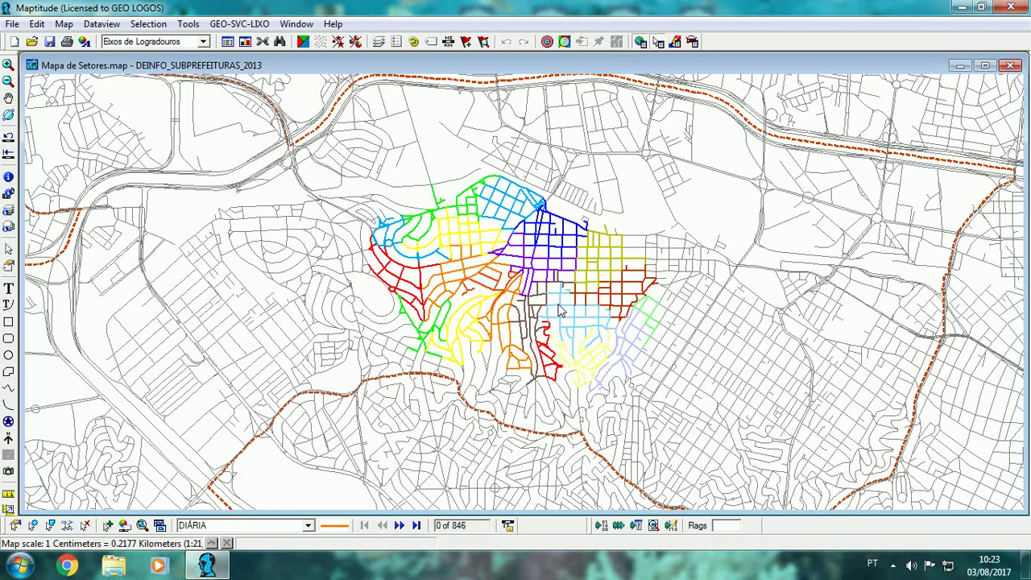
pyautogui.scroll(4, 562, 311)
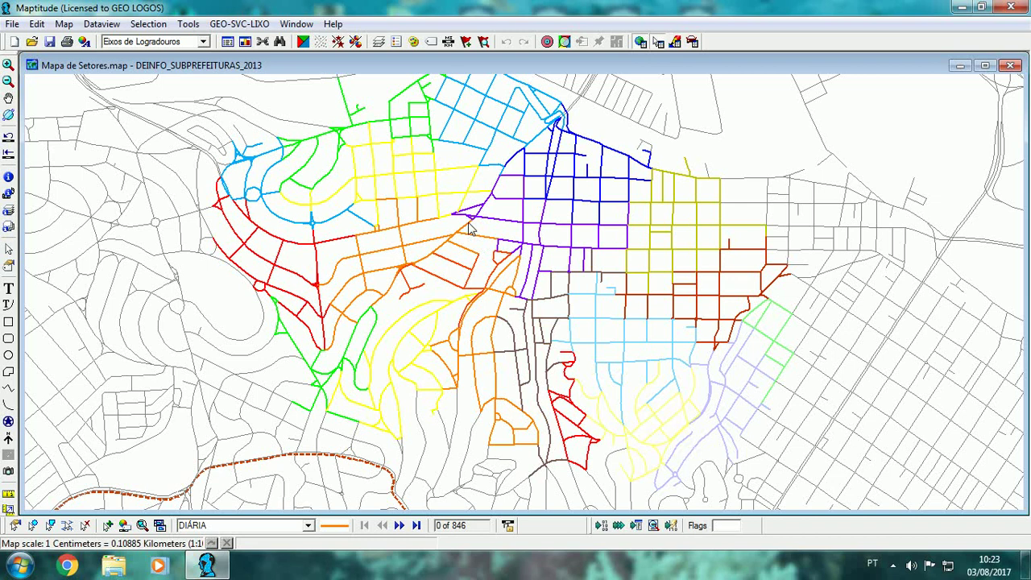
# Open a dataview of the Eixos de Logradouros layer and limit its records to the DIÁRIA selection.
pyautogui.click(227, 41)
pyautogui.click(755, 356)
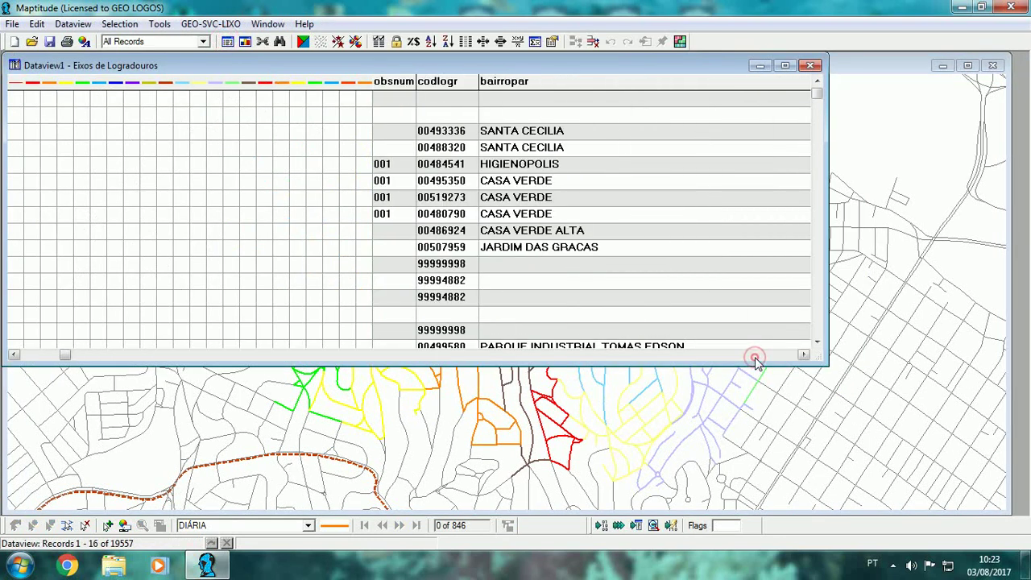
pyautogui.click(756, 356)
pyautogui.click(756, 356)
pyautogui.click(755, 356)
pyautogui.click(755, 356)
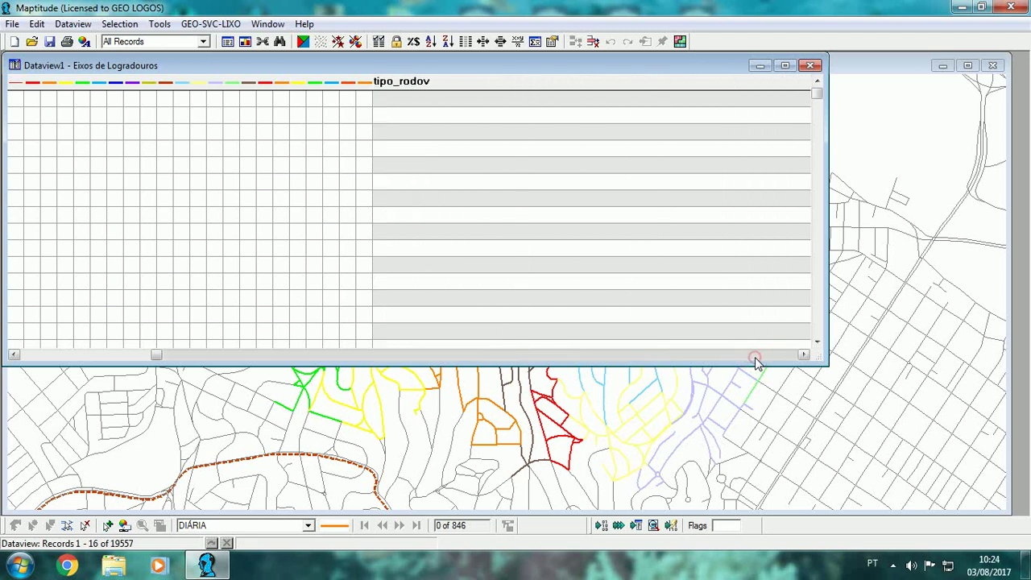
pyautogui.click(756, 356)
pyautogui.click(204, 42)
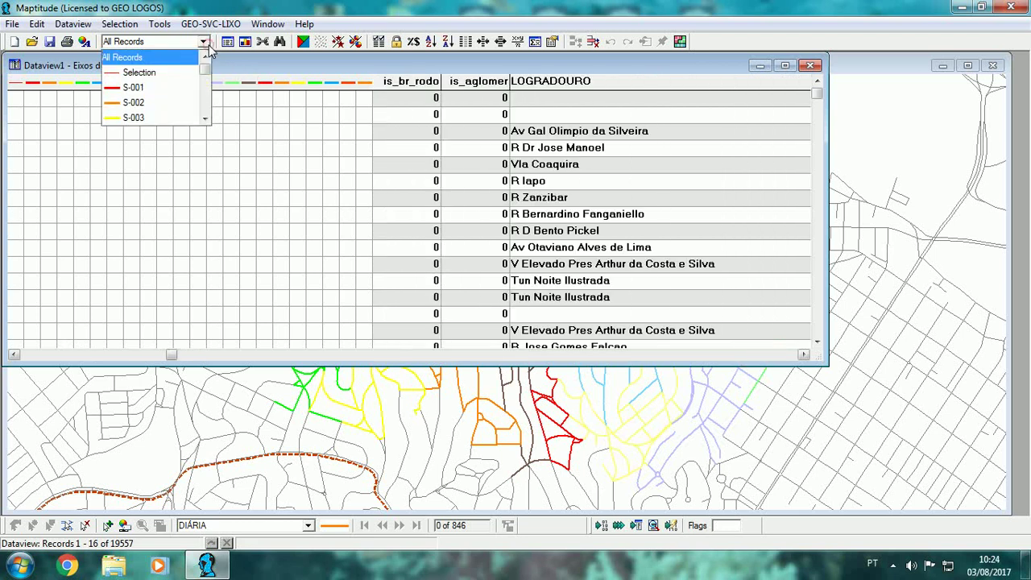
pyautogui.moveTo(209, 74); pyautogui.dragTo(206, 106)
pyautogui.click(161, 117)
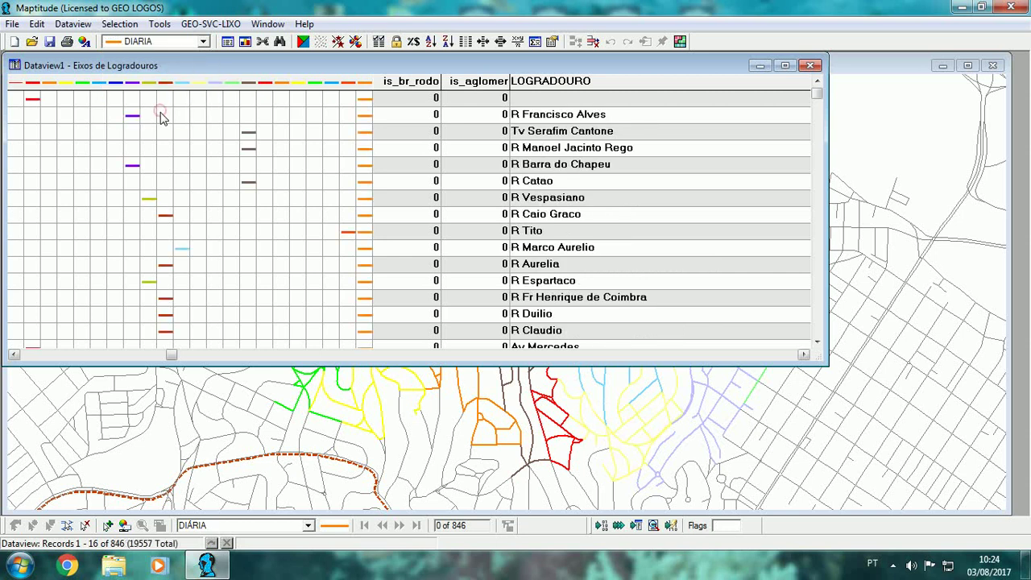
# Examine the sweeping fields MOD2A to MOD2F of the DIÁRIA records in the dataview.
pyautogui.click(776, 357)
pyautogui.click(775, 357)
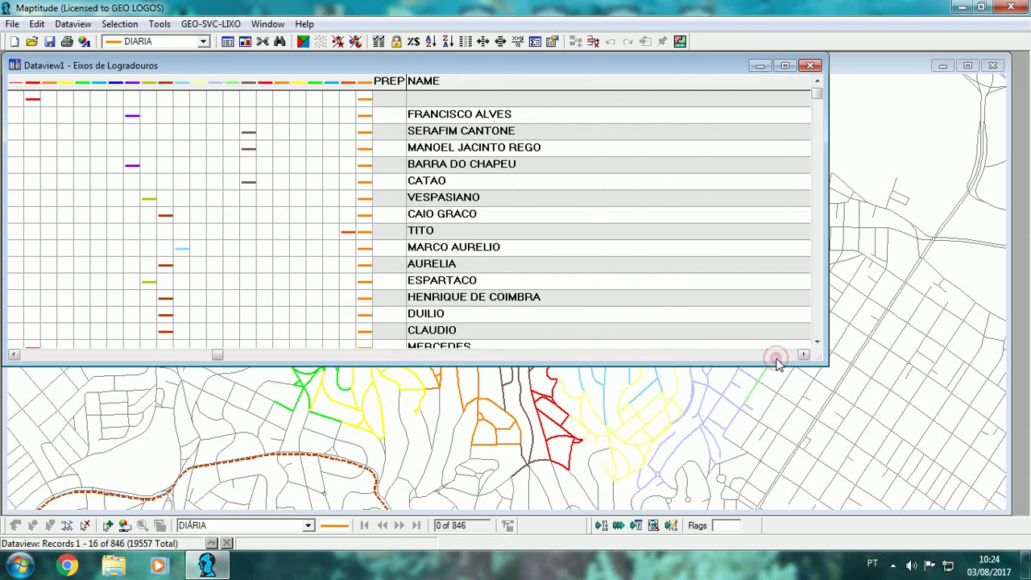
pyautogui.click(776, 357)
pyautogui.click(776, 357)
pyautogui.click(776, 357)
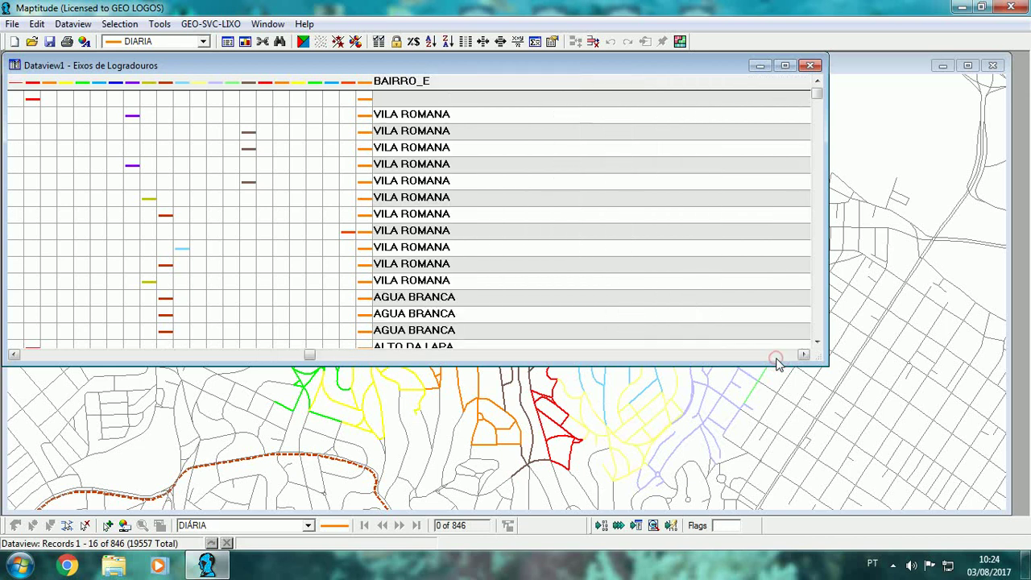
pyautogui.click(776, 357)
pyautogui.click(776, 357)
pyautogui.click(775, 356)
pyautogui.click(776, 357)
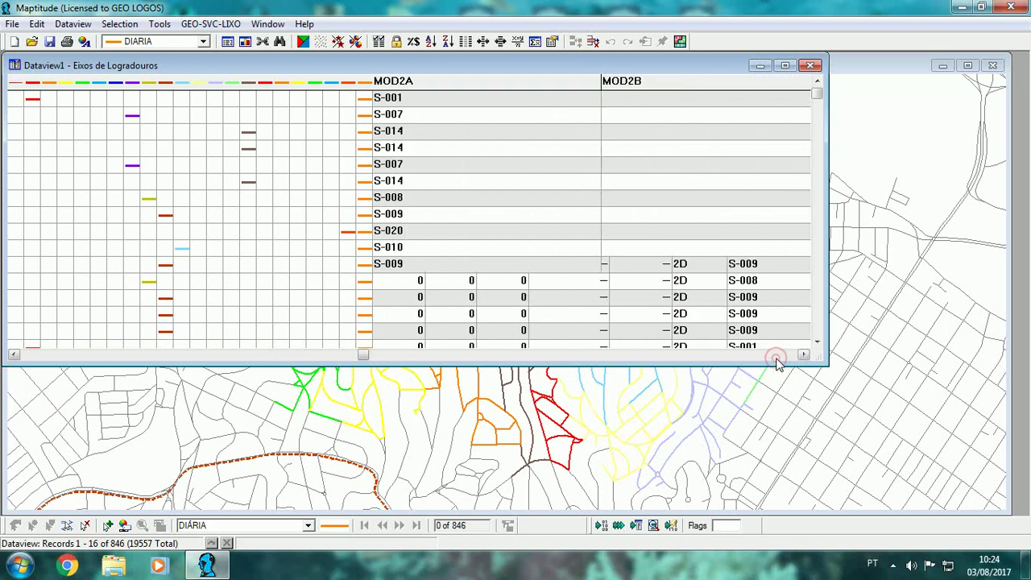
pyautogui.click(775, 357)
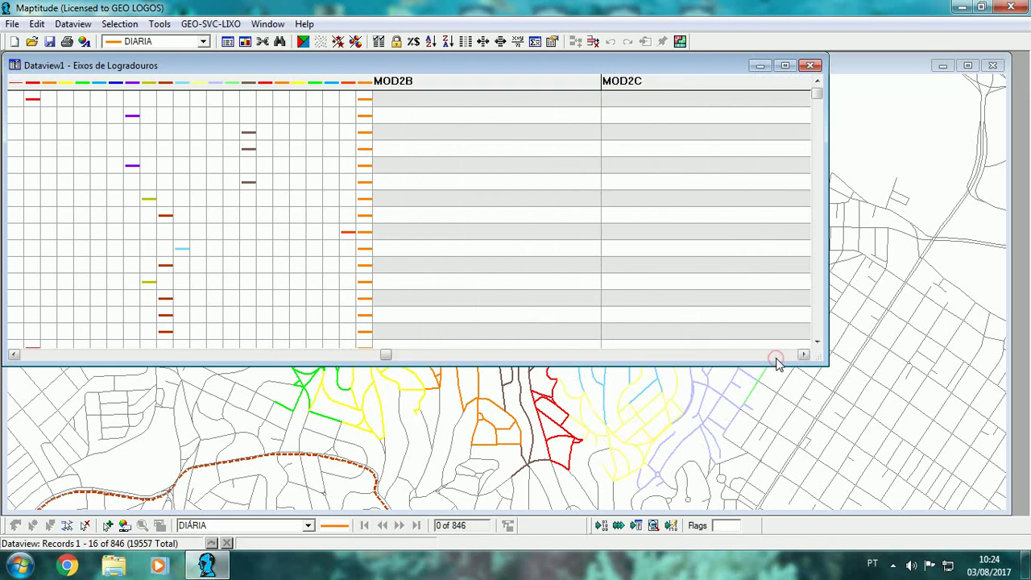
pyautogui.click(14, 355)
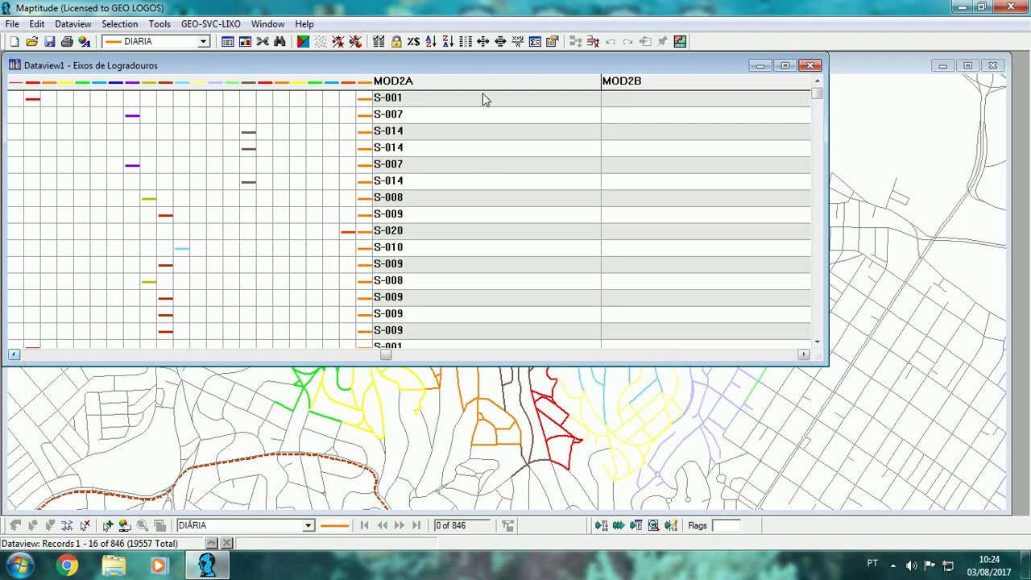
pyautogui.click(803, 356)
pyautogui.click(803, 355)
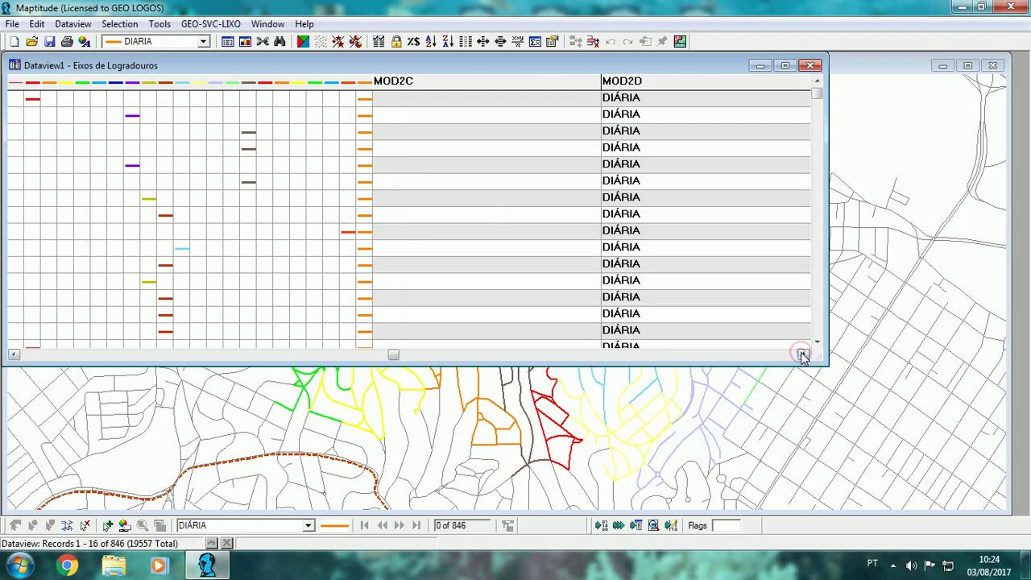
pyautogui.click(803, 355)
pyautogui.click(803, 355)
pyautogui.click(803, 355)
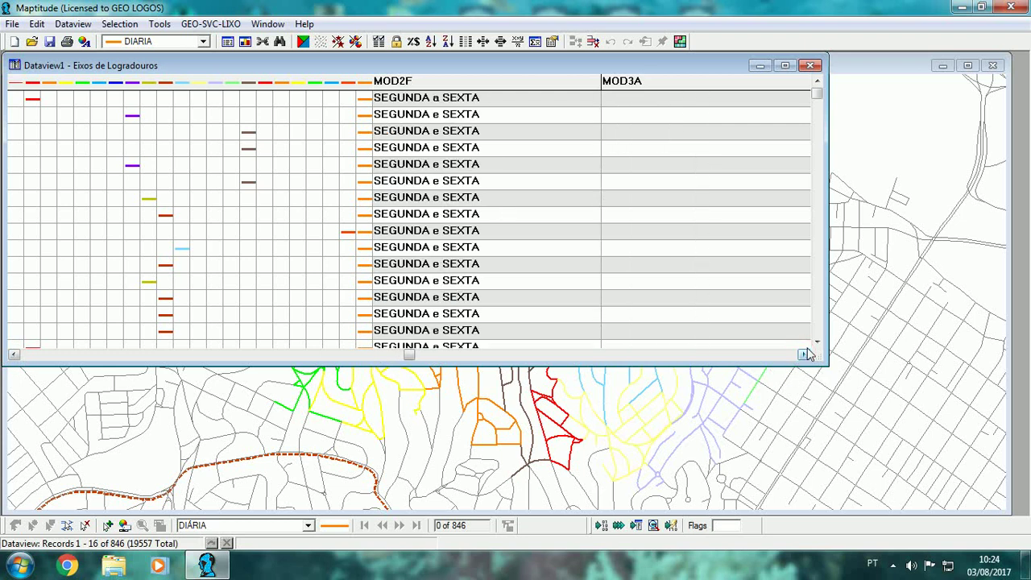
# Widen the dataview window and examine the household collection fields from MOD3A to MOD3F.
pyautogui.moveTo(822, 278); pyautogui.dragTo(967, 282)
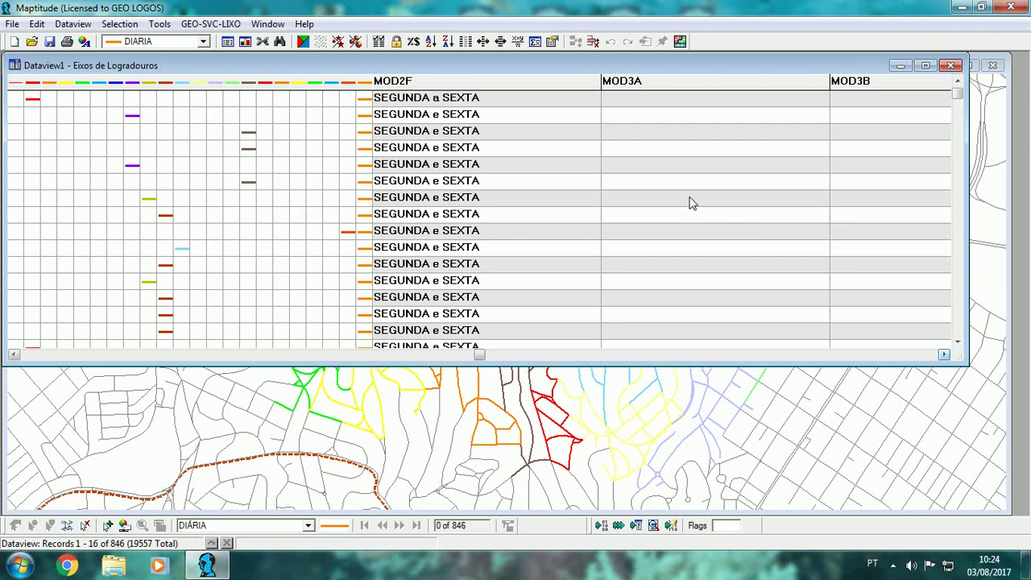
pyautogui.click(657, 82)
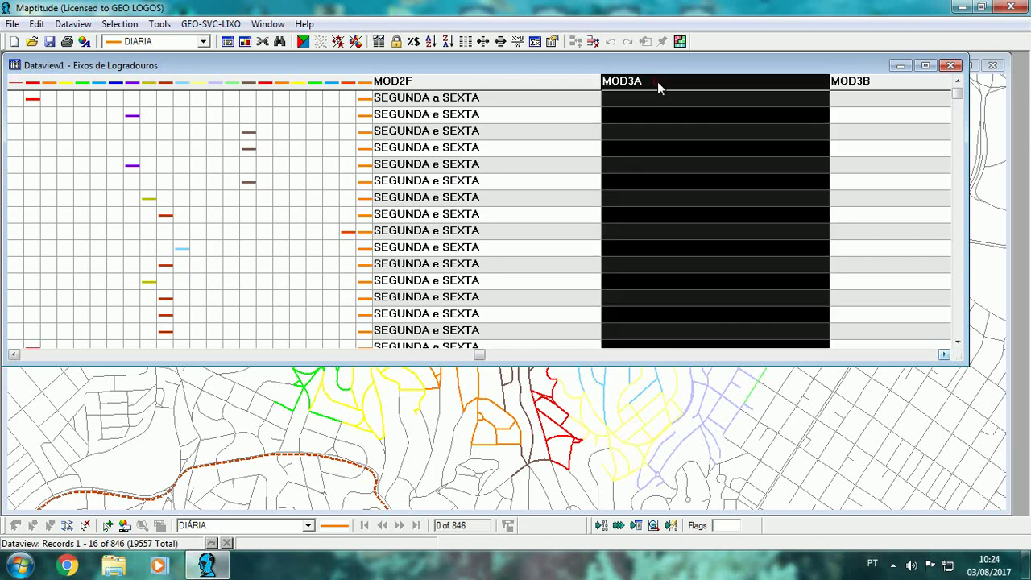
pyautogui.click(944, 355)
pyautogui.click(944, 354)
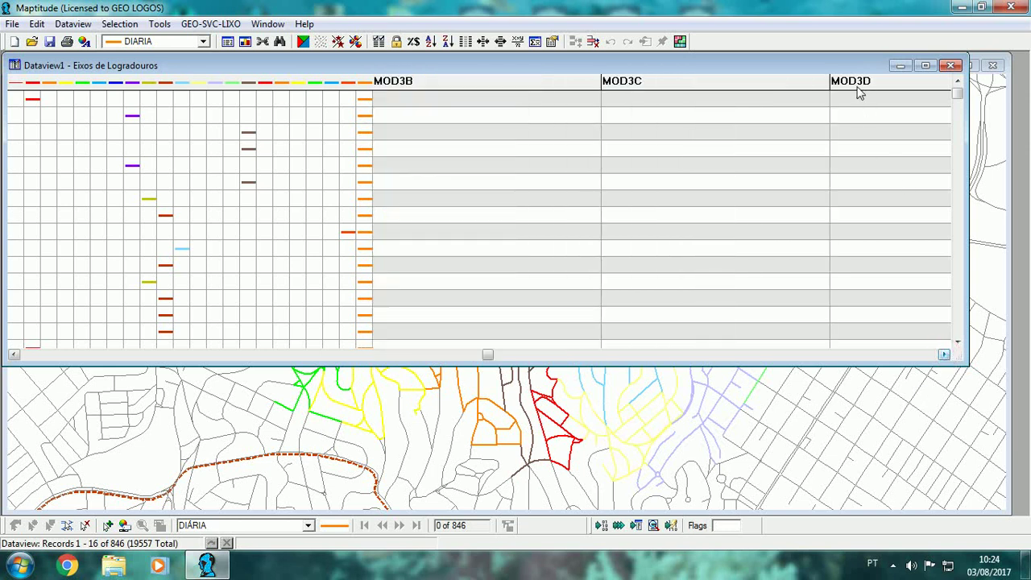
pyautogui.click(857, 85)
pyautogui.click(944, 355)
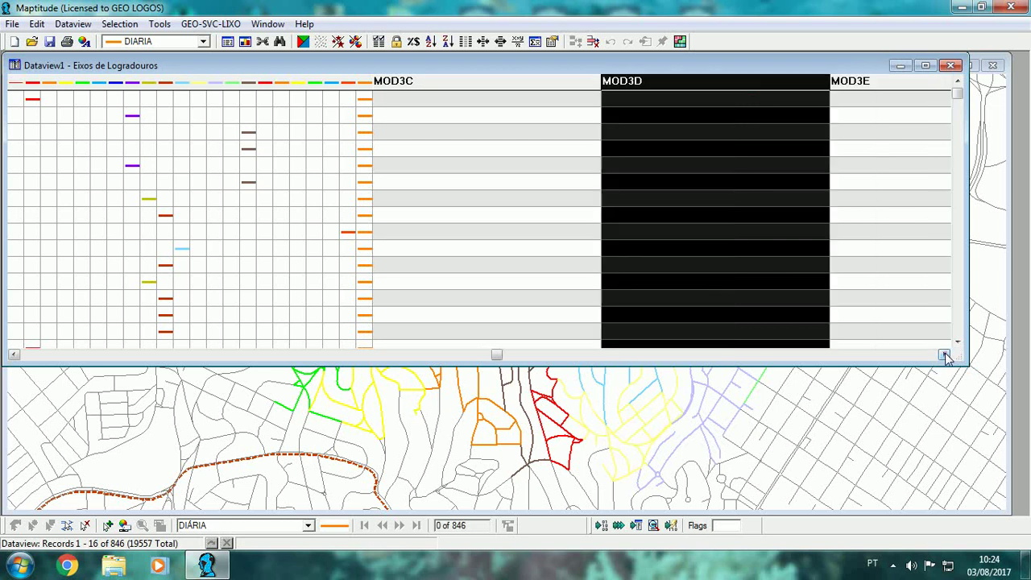
pyautogui.click(944, 354)
pyautogui.click(660, 83)
pyautogui.click(856, 82)
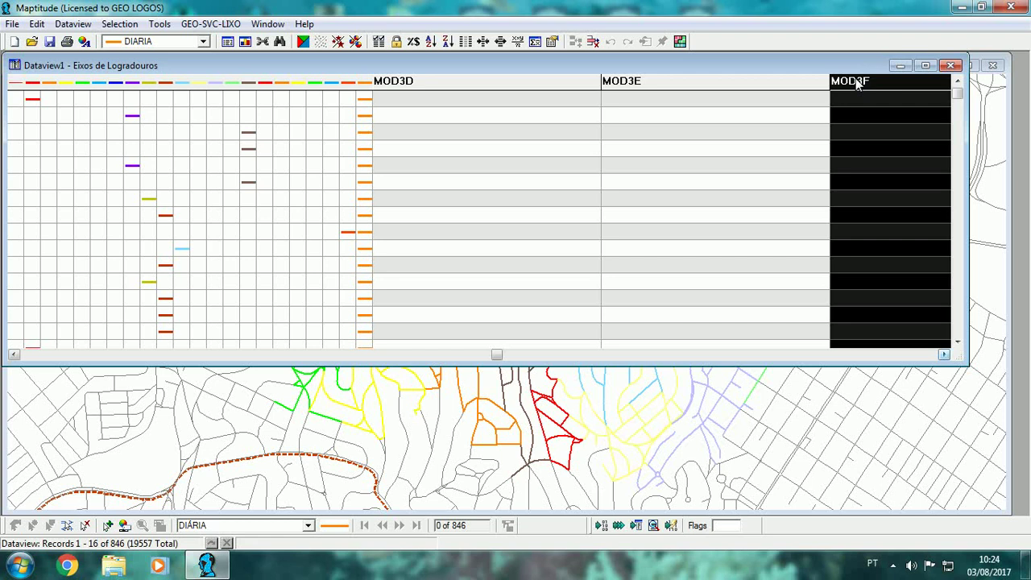
pyautogui.click(14, 355)
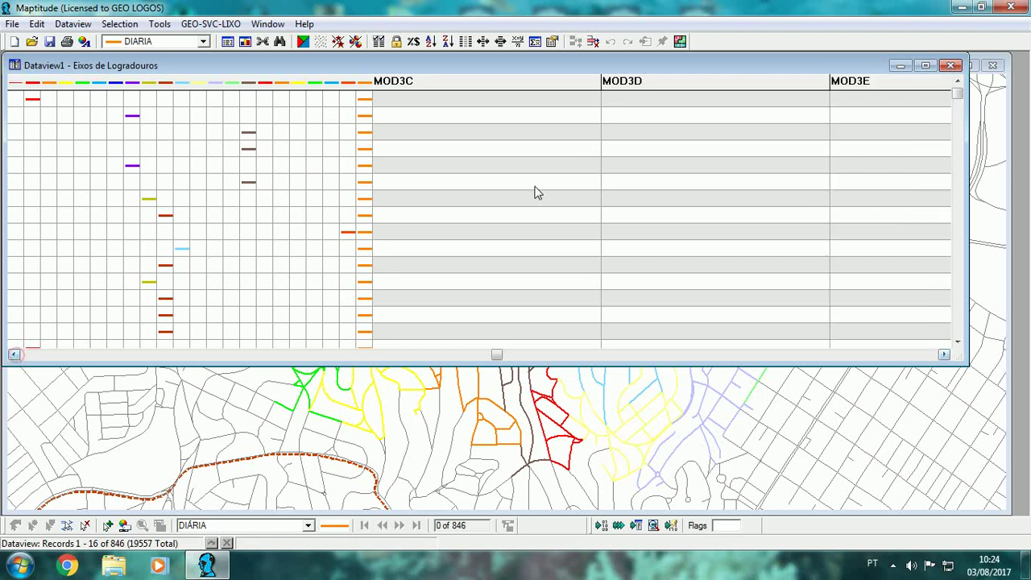
# Look at the fill methods offered for the MOD3D column, leaving the column unfilled.
pyautogui.click(14, 356)
pyautogui.click(14, 356)
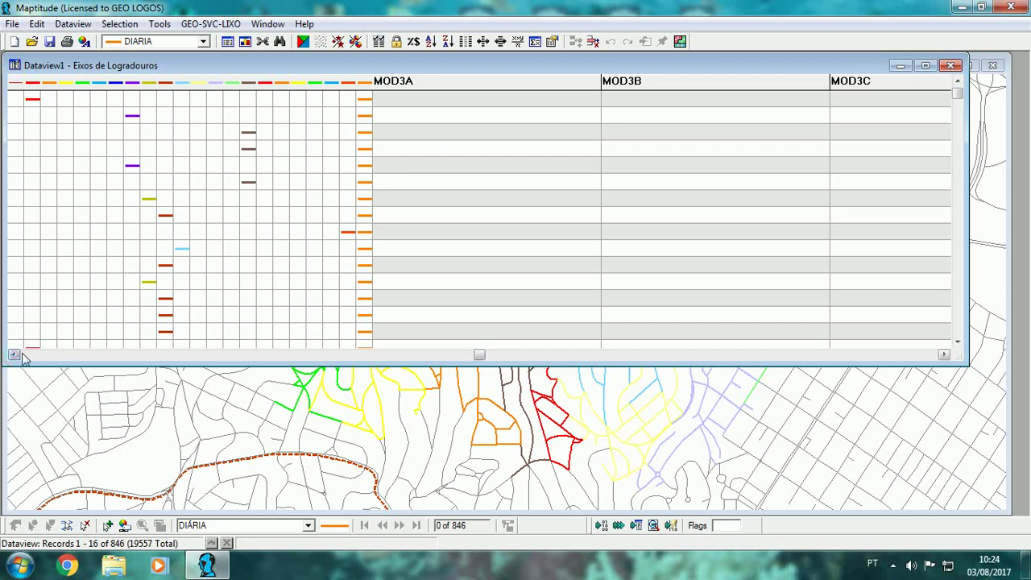
pyautogui.click(947, 355)
pyautogui.click(878, 81)
pyautogui.rightClick(882, 81)
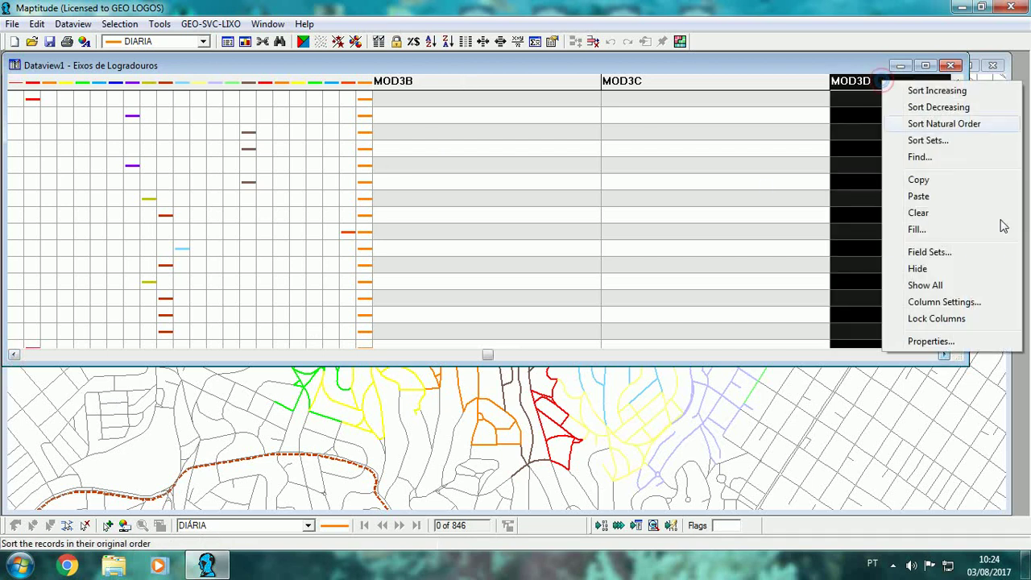
pyautogui.click(867, 230)
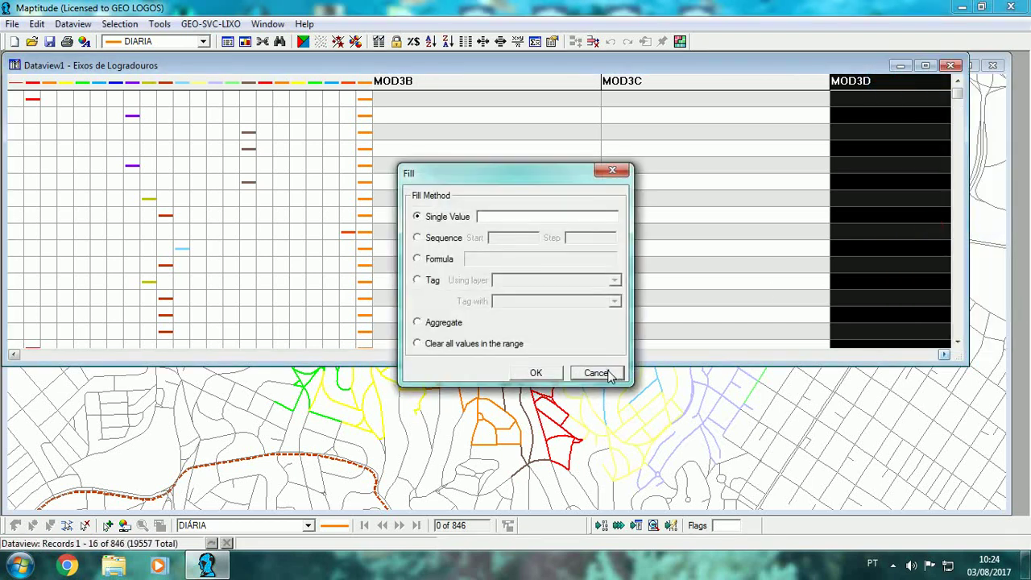
pyautogui.click(597, 373)
pyautogui.click(944, 354)
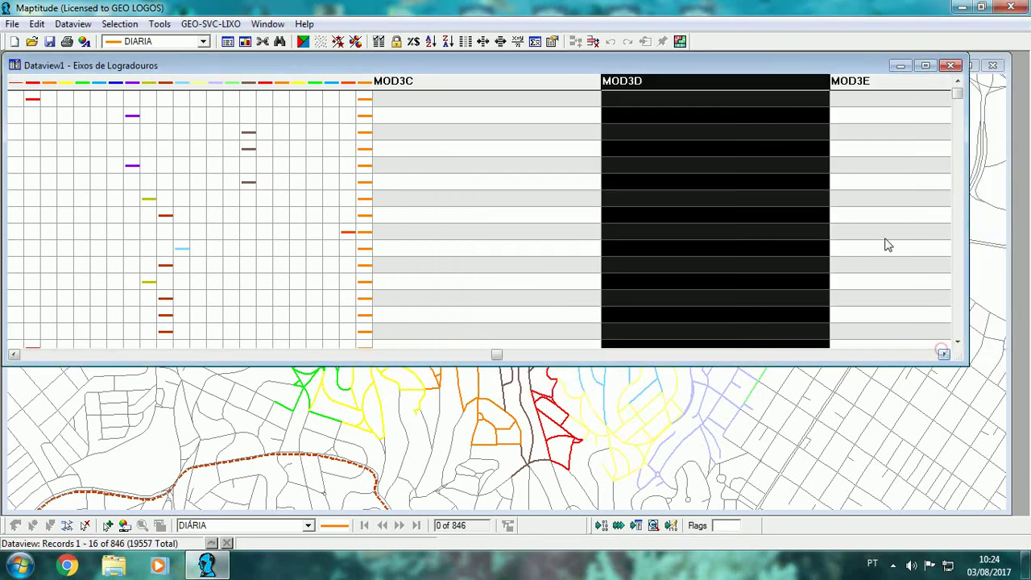
# Close the Eixos de Logradouros dataview without saving its changes and return to the sector map.
pyautogui.click(951, 66)
pyautogui.click(512, 311)
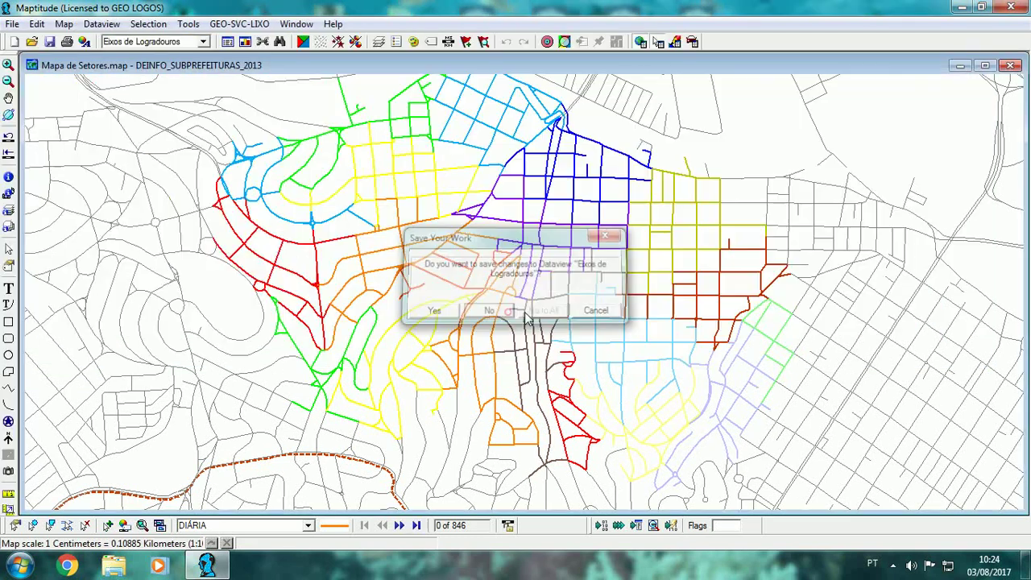
pyautogui.scroll(-2, 587, 268)
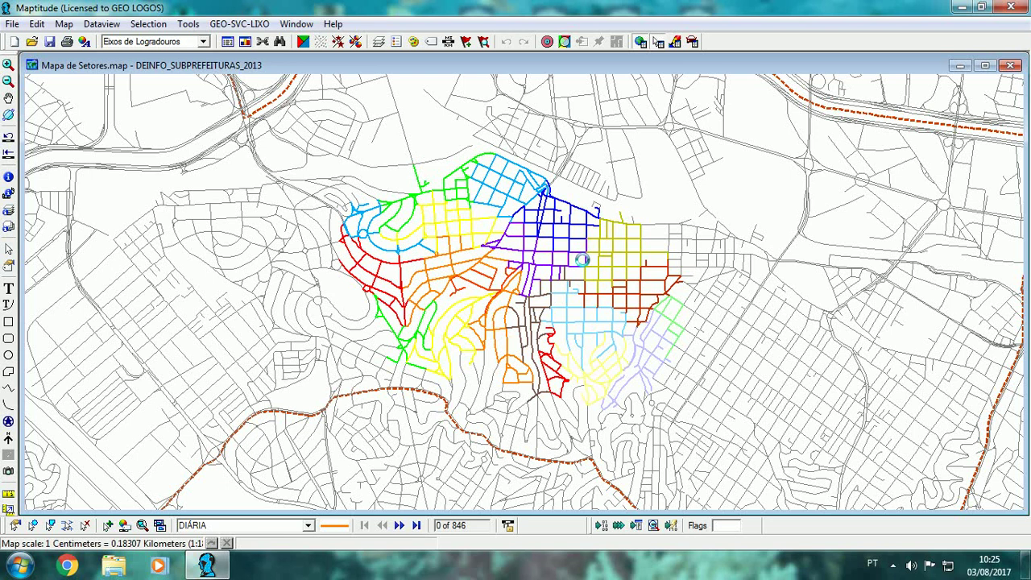
# Display the Map Editing toolbox and place it over the map's lower corner.
pyautogui.click(189, 24)
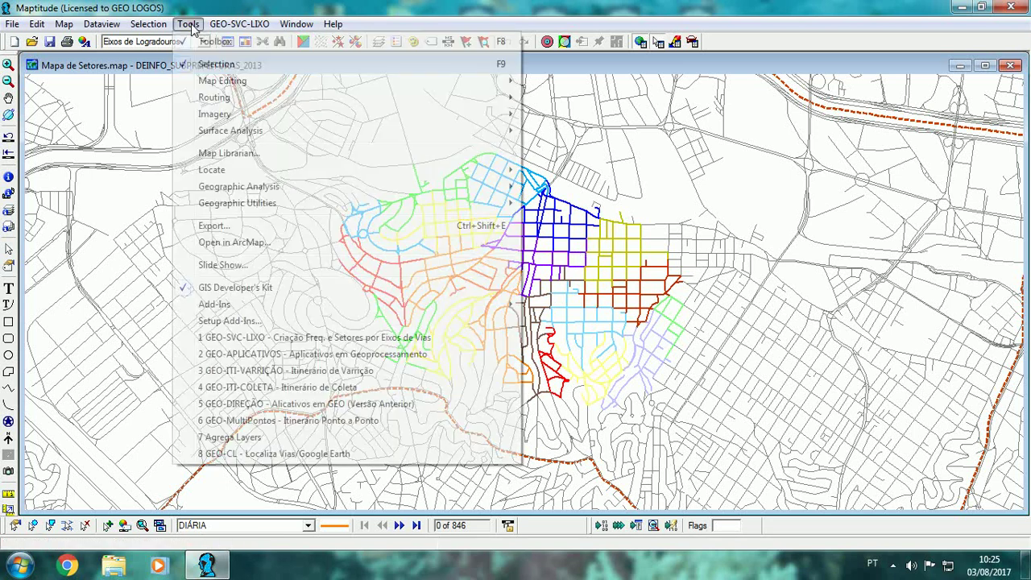
pyautogui.moveTo(225, 84)
pyautogui.click(605, 82)
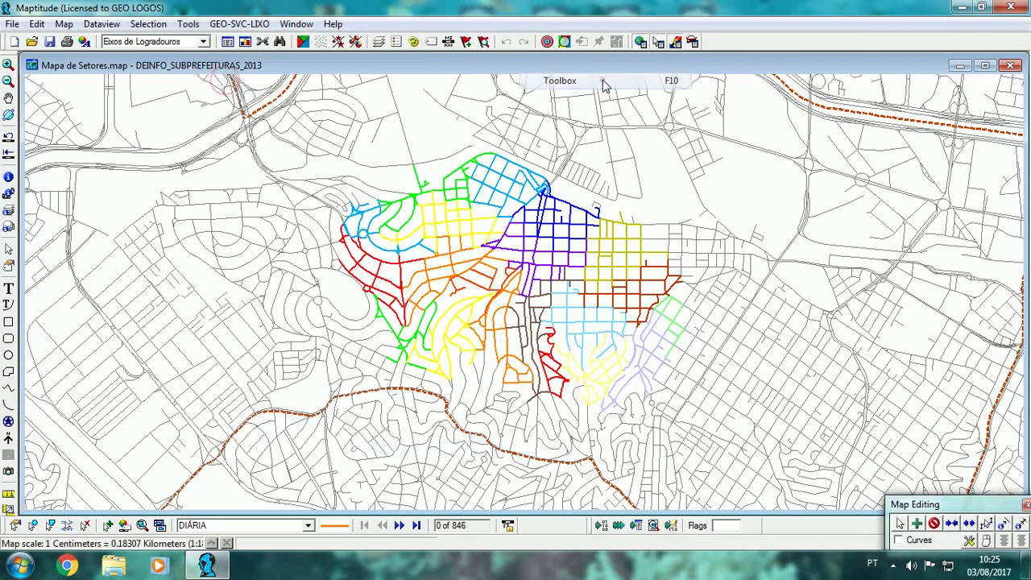
pyautogui.moveTo(957, 504); pyautogui.dragTo(941, 459)
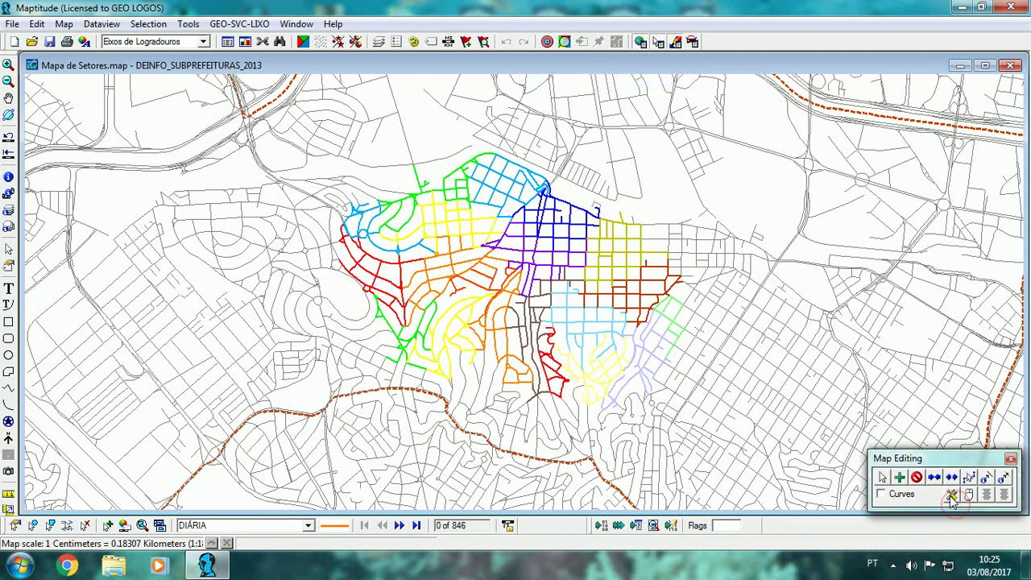
# Set the join/split attribute option to Copy for all Eixos de Logradouros fields, from rua to VELO_MEDIM, in the geographic editing settings.
pyautogui.click(951, 496)
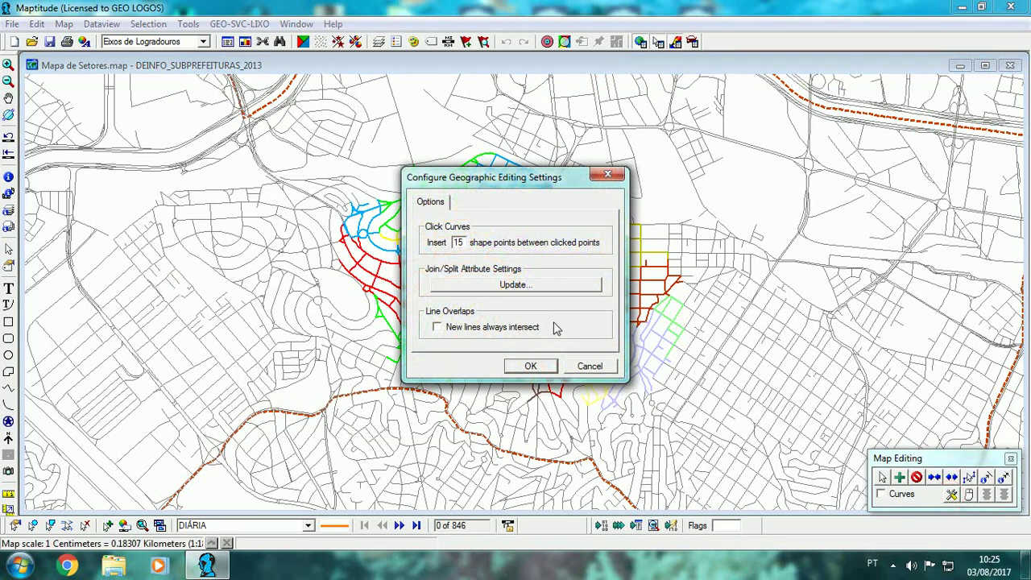
pyautogui.click(538, 287)
pyautogui.click(521, 186)
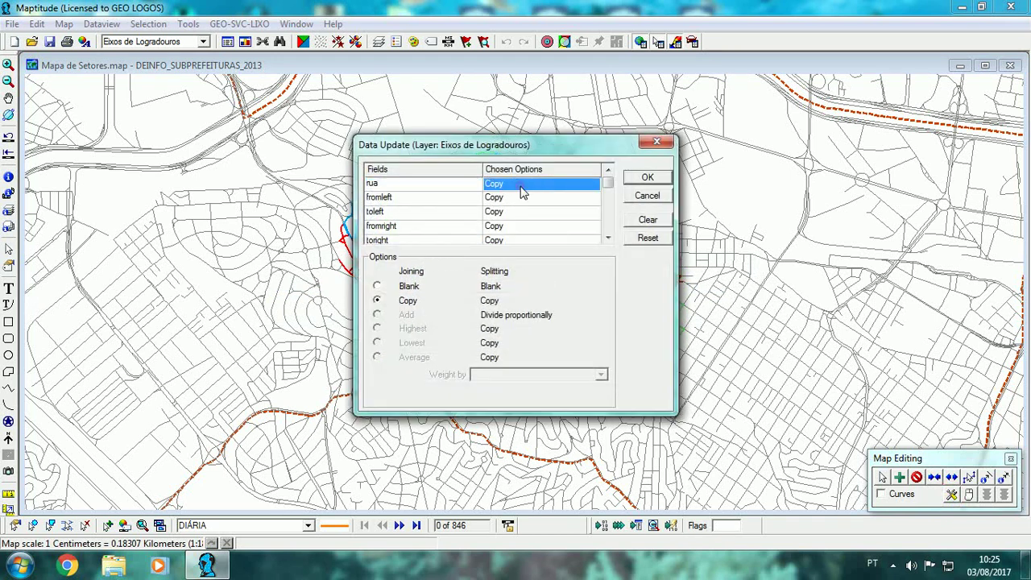
pyautogui.moveTo(608, 192); pyautogui.dragTo(608, 226)
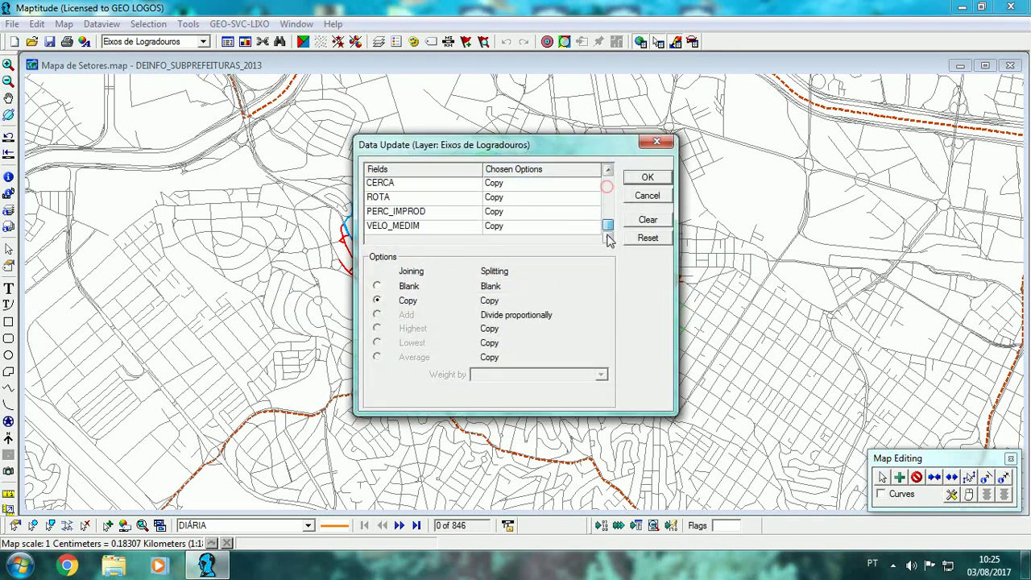
pyautogui.keyDown('shift'); pyautogui.click(541, 227); pyautogui.keyUp('shift')
pyautogui.click(378, 287)
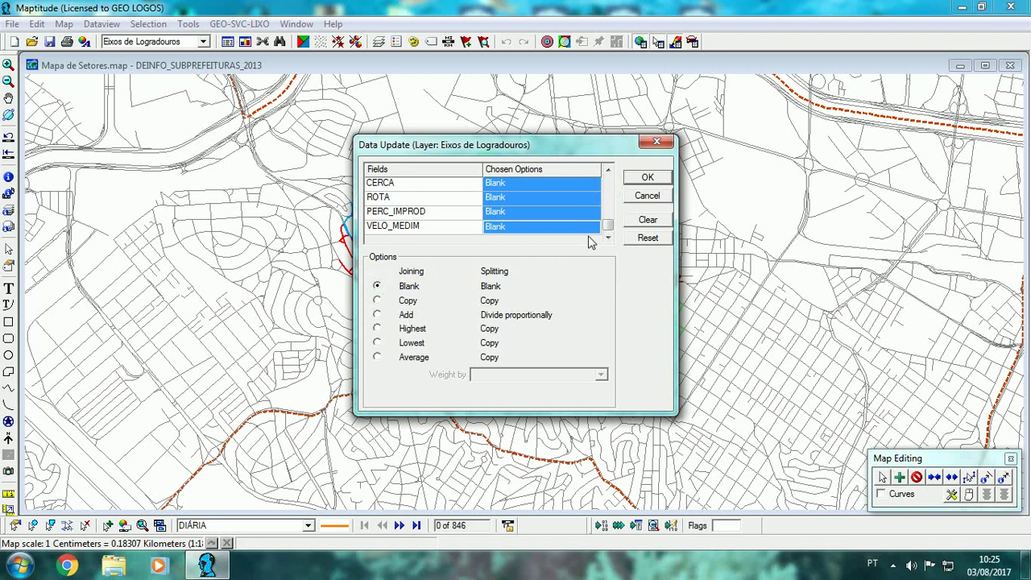
pyautogui.click(377, 300)
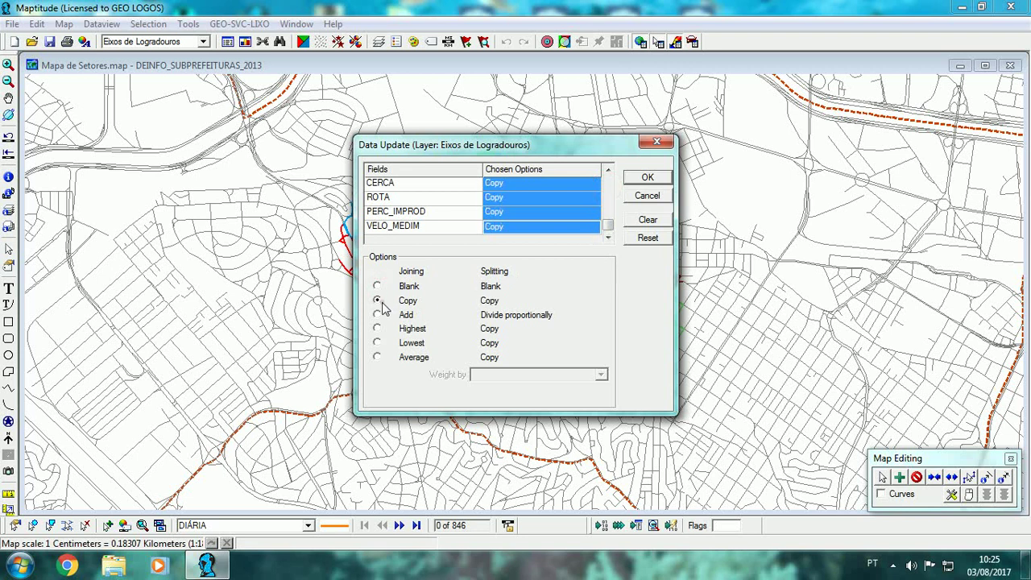
pyautogui.click(667, 176)
pyautogui.click(533, 363)
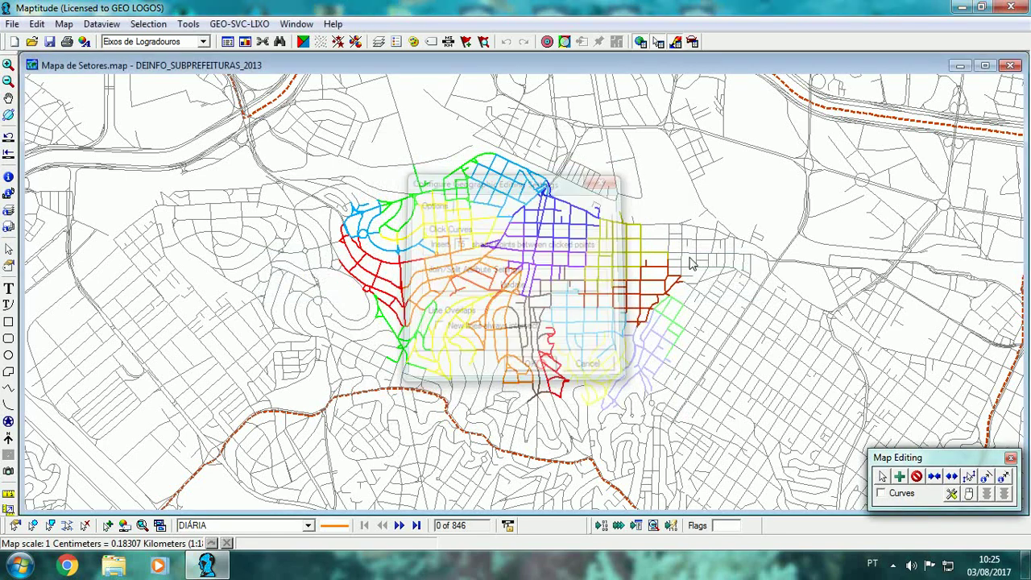
# Inspect the attributes of the R CORIOLANO segment on the purple sector's edge, and close its record and the Map Editing toolbox.
pyautogui.scroll(2, 749, 306)
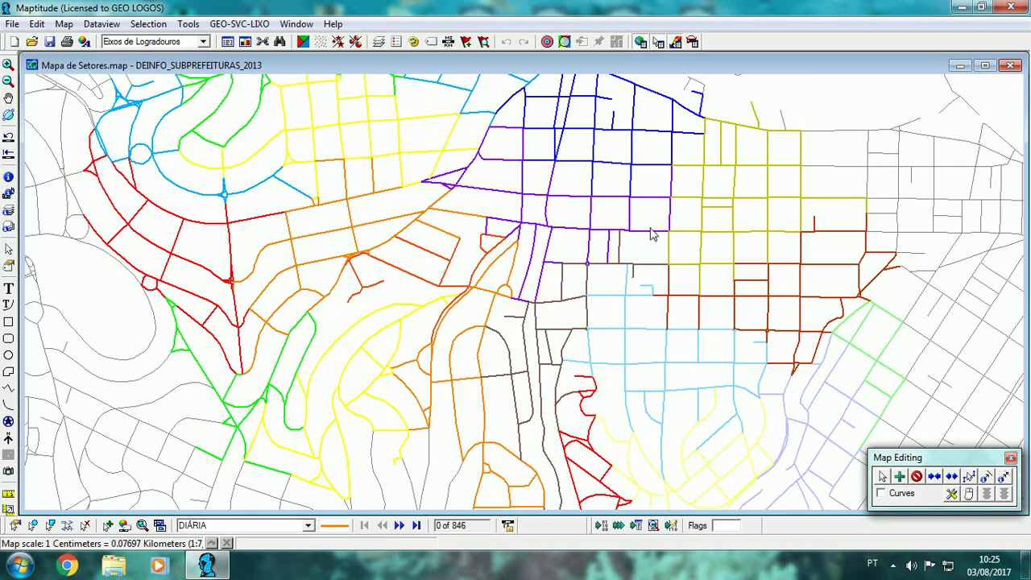
pyautogui.scroll(1, 653, 233)
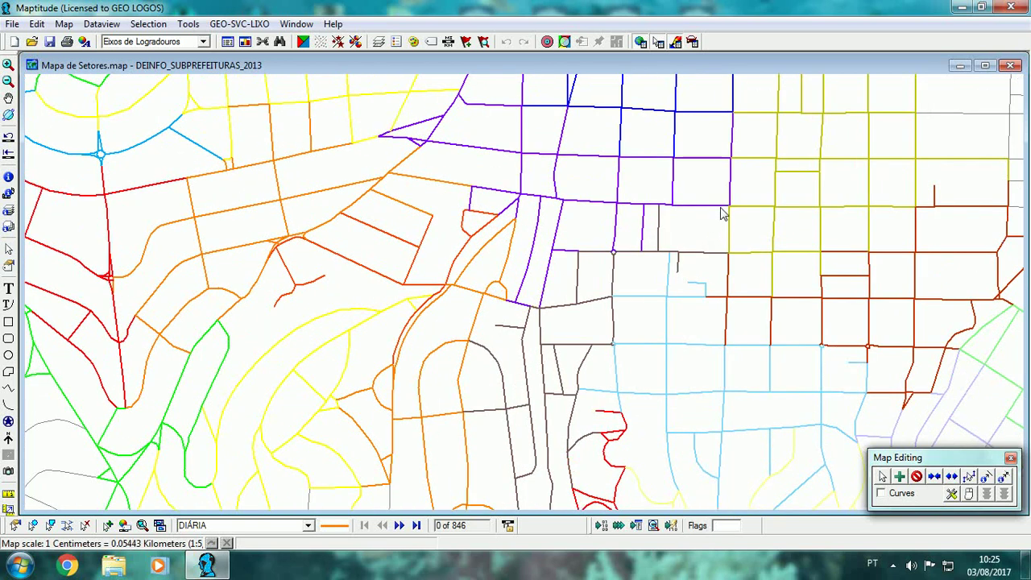
pyautogui.click(8, 176)
pyautogui.click(691, 204)
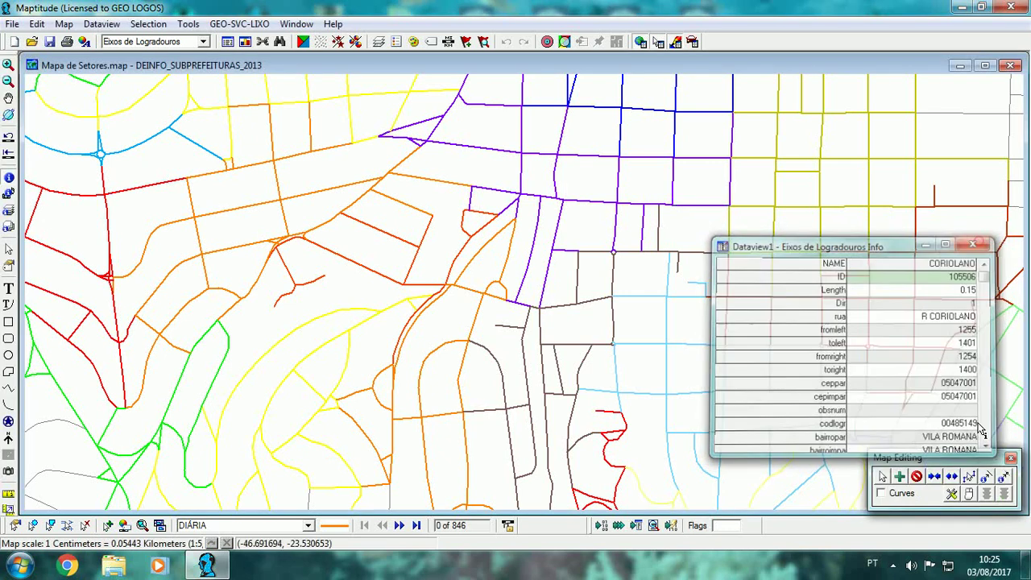
pyautogui.click(979, 244)
pyautogui.click(1011, 458)
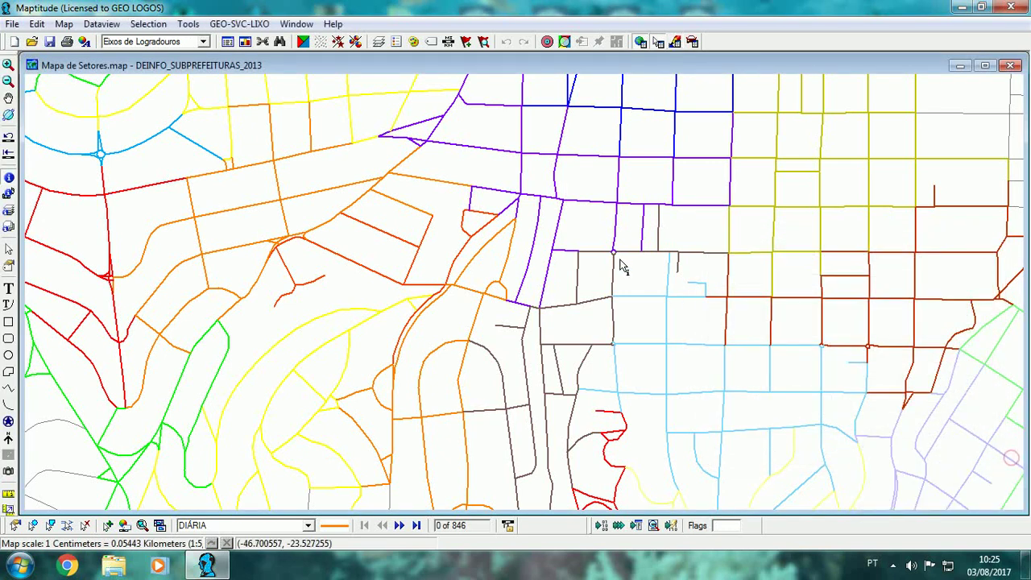
# Show the hidden Endpoints layer on the map and enlarge its round point symbol.
pyautogui.scroll(-1, 620, 269)
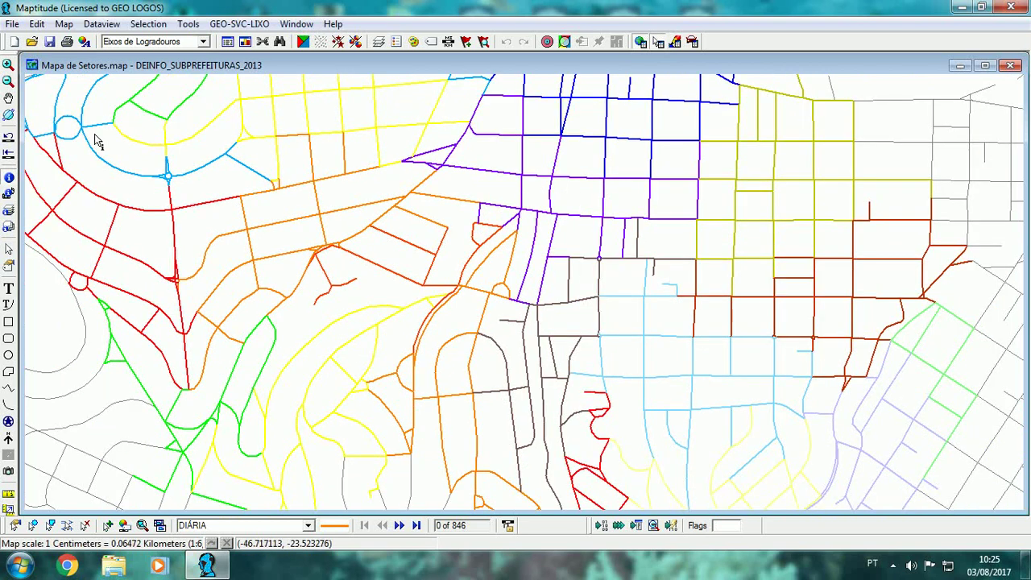
pyautogui.click(8, 98)
pyautogui.moveTo(194, 156); pyautogui.dragTo(322, 219)
pyautogui.scroll(-1, 322, 218)
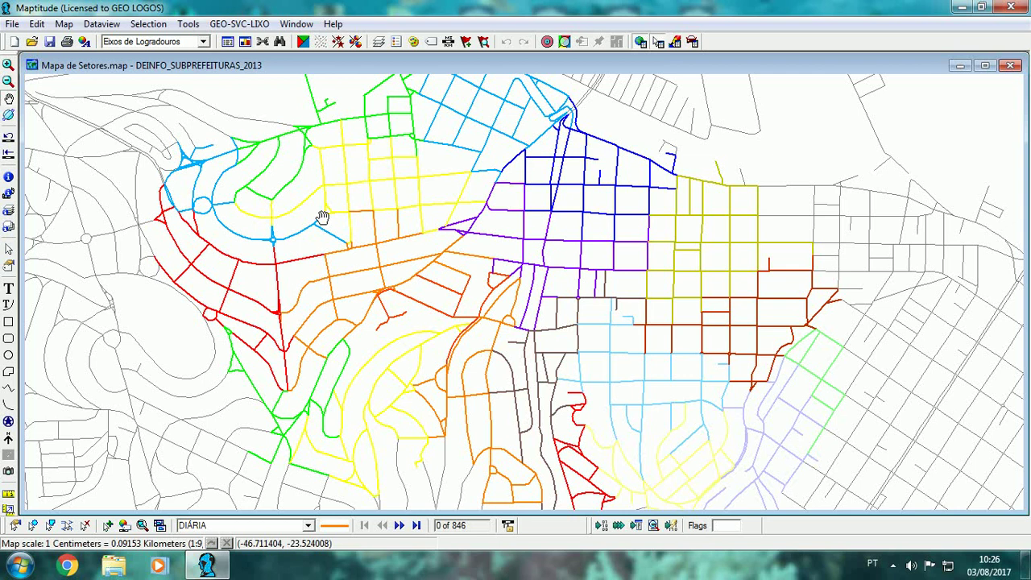
pyautogui.scroll(2, 322, 218)
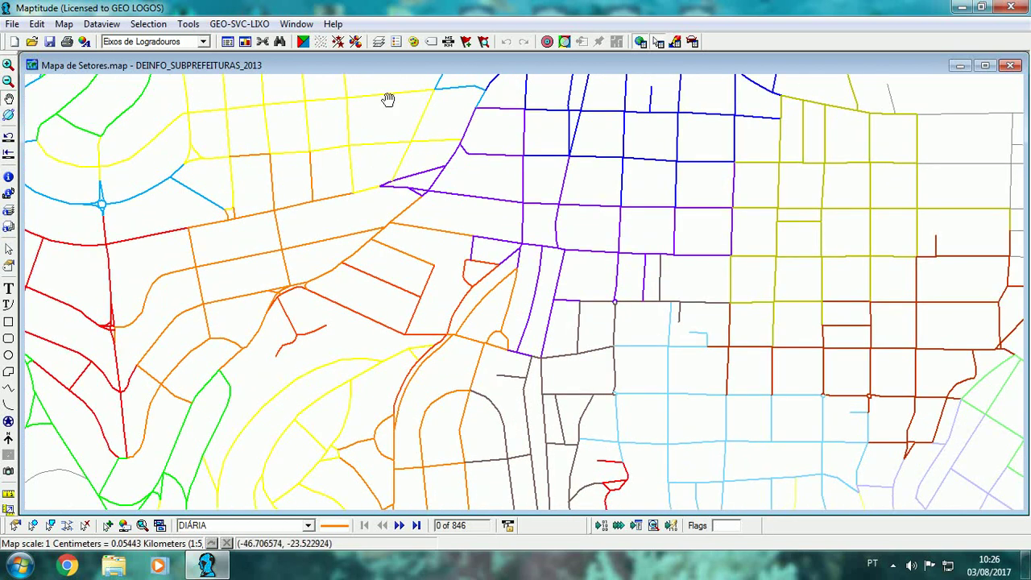
pyautogui.click(378, 41)
pyautogui.click(530, 231)
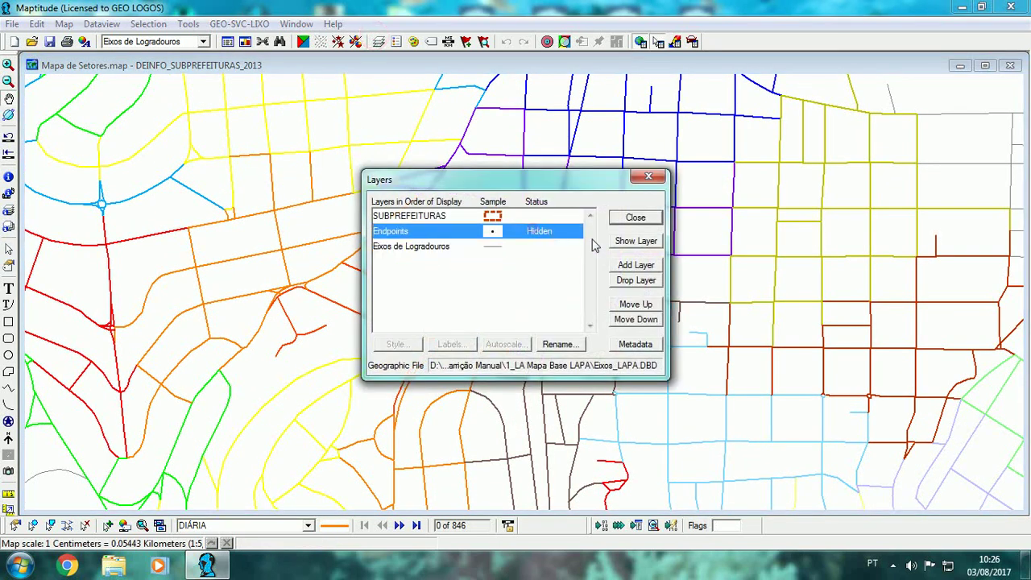
pyautogui.click(635, 241)
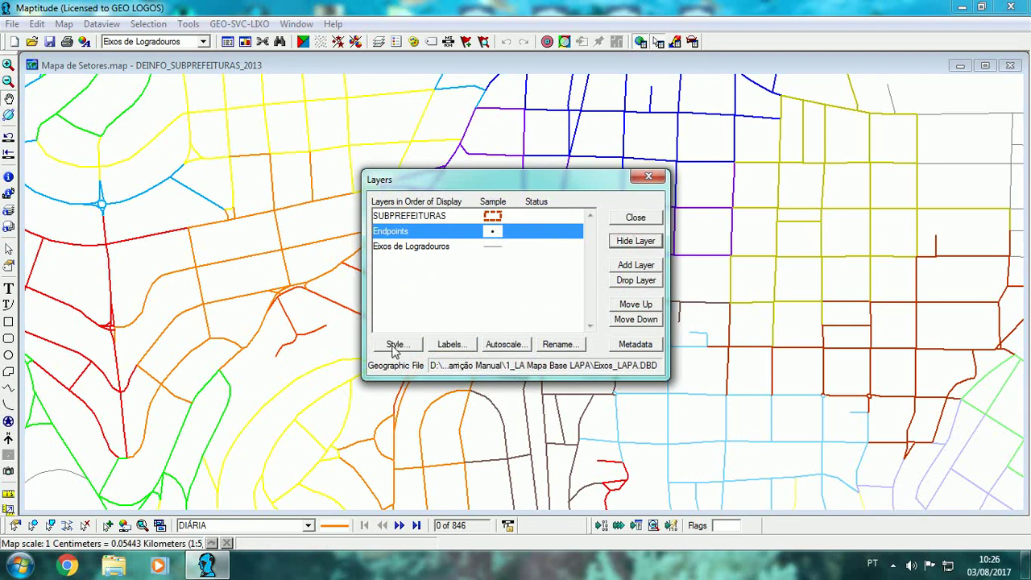
pyautogui.click(395, 345)
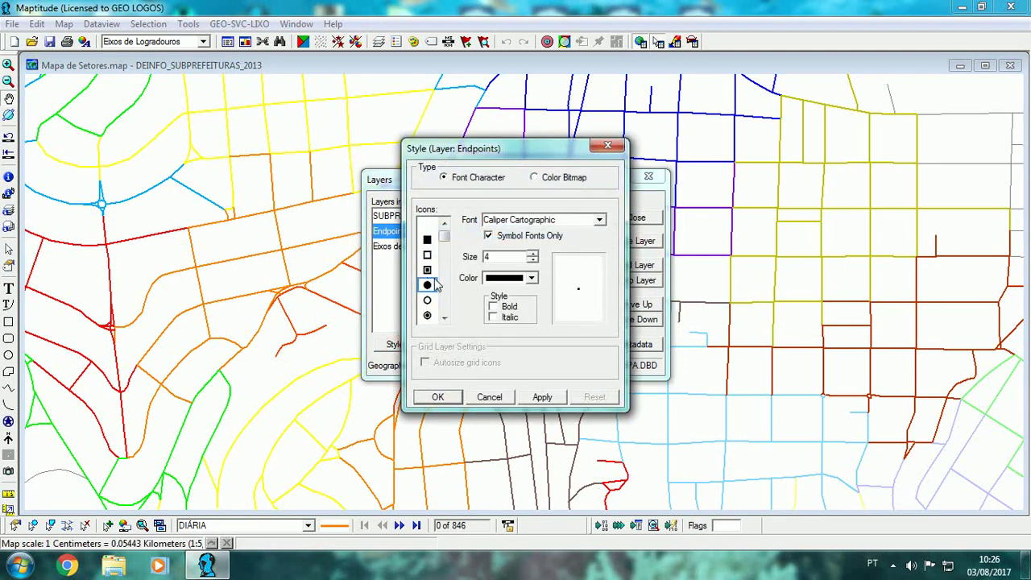
pyautogui.click(532, 254)
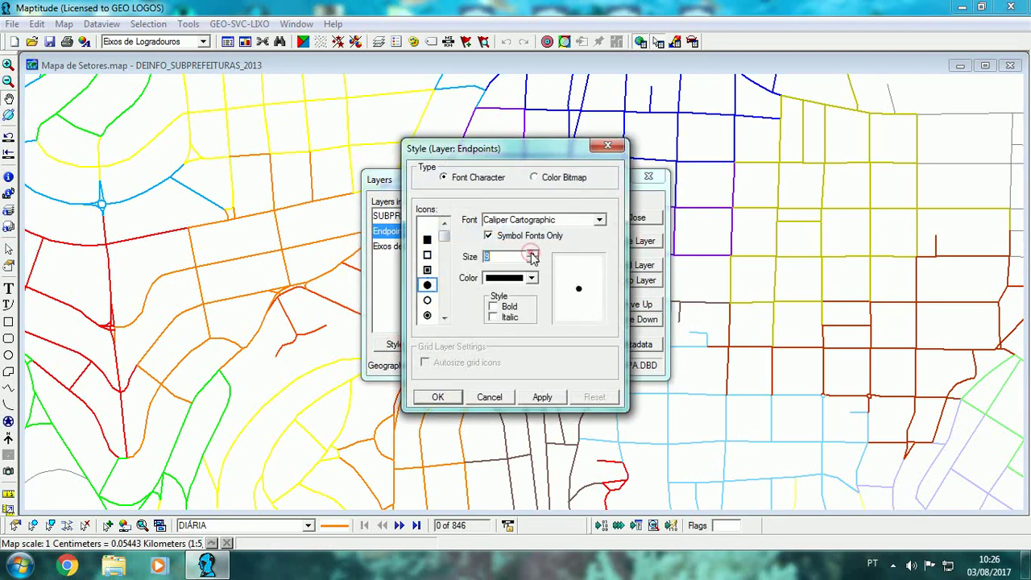
pyautogui.click(437, 396)
pyautogui.click(636, 218)
# Check the endpoints at the street intersections and hide the Endpoints layer again.
pyautogui.scroll(1, 575, 234)
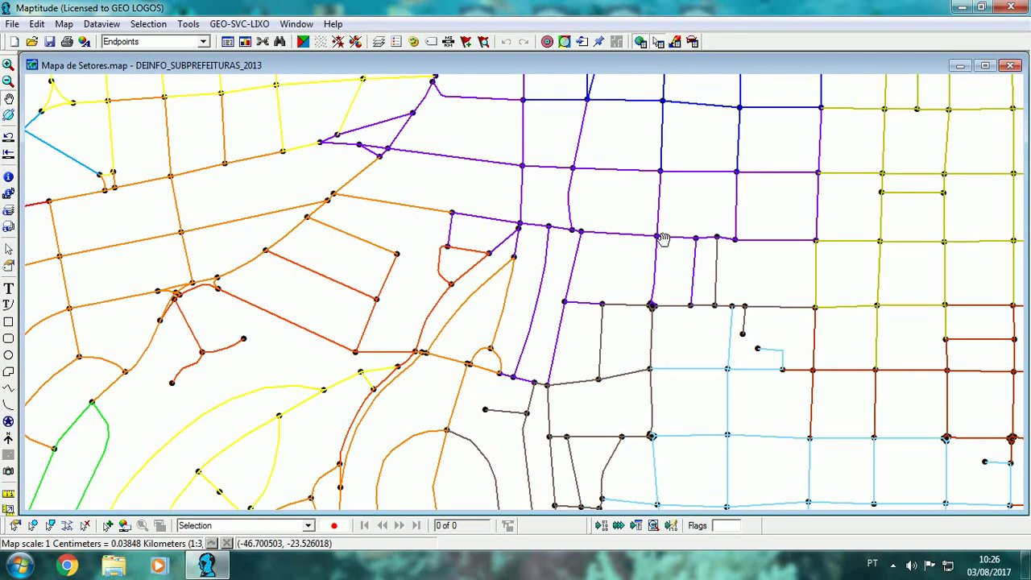
pyautogui.scroll(2, 662, 238)
pyautogui.scroll(-2, 660, 237)
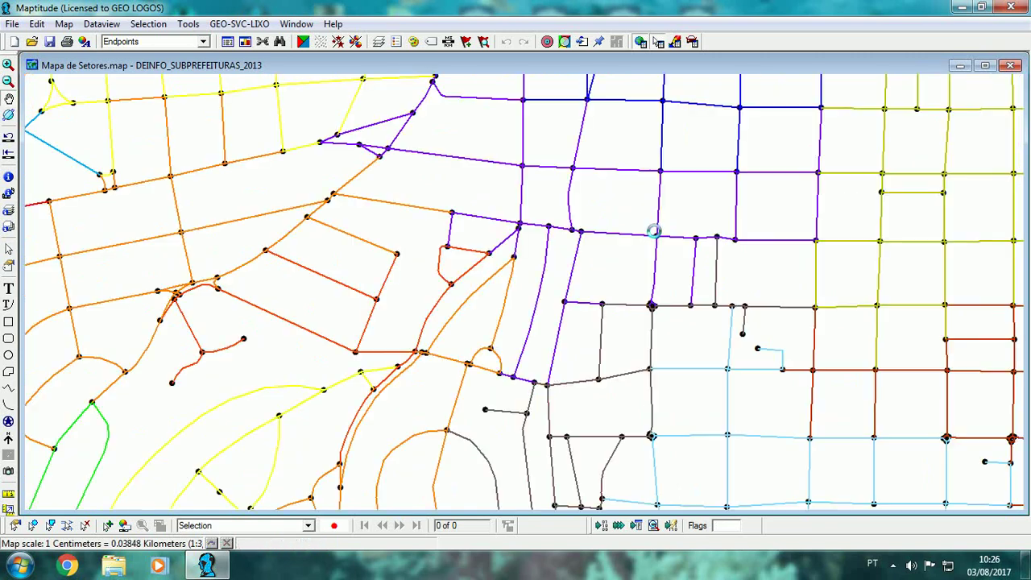
pyautogui.scroll(-1, 654, 231)
pyautogui.click(379, 41)
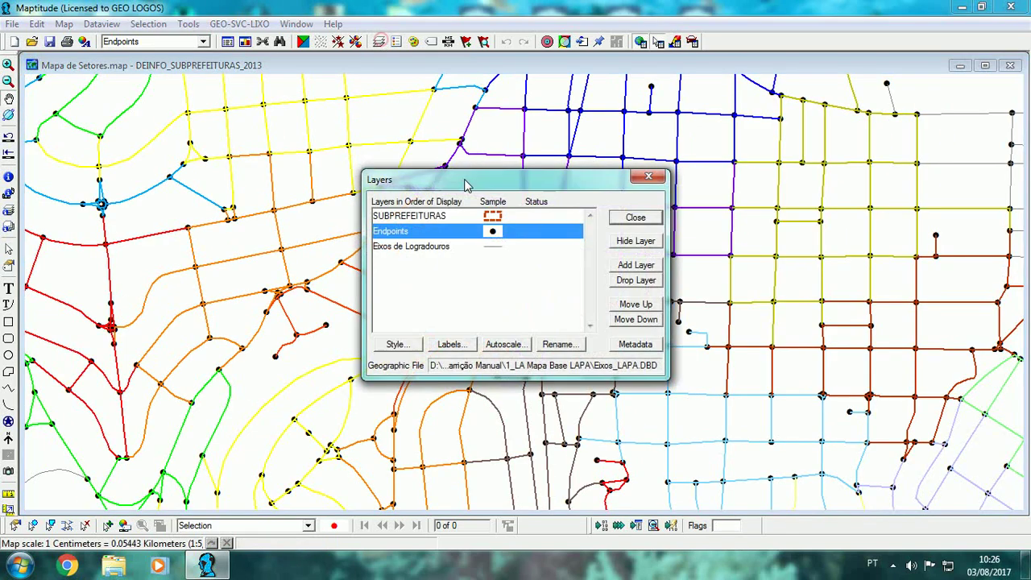
pyautogui.click(634, 241)
pyautogui.click(629, 216)
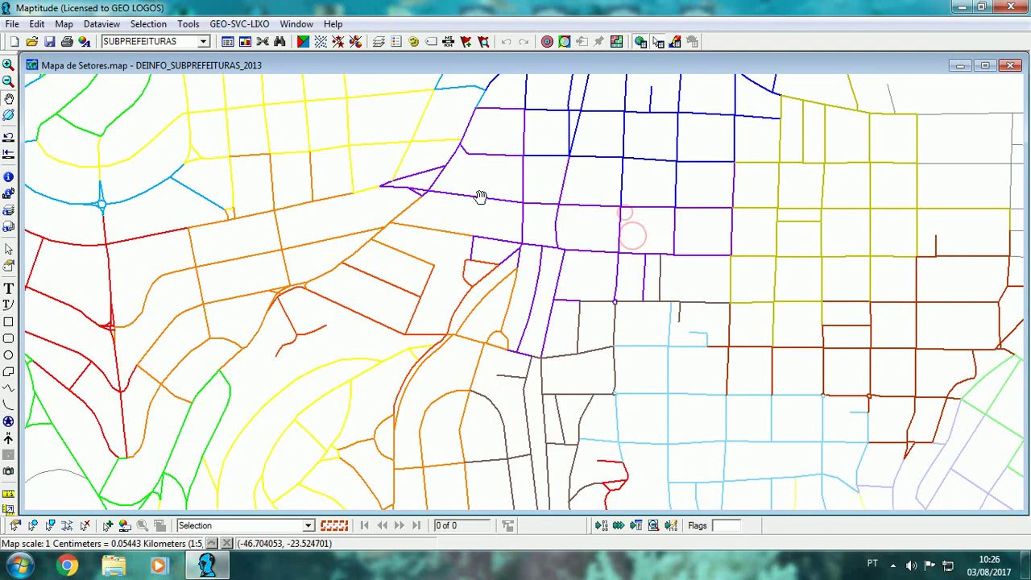
# Close Mapa de Setores.map and open the recent map Mapa Varrição Manual.map, ready for panning.
pyautogui.scroll(-2, 480, 197)
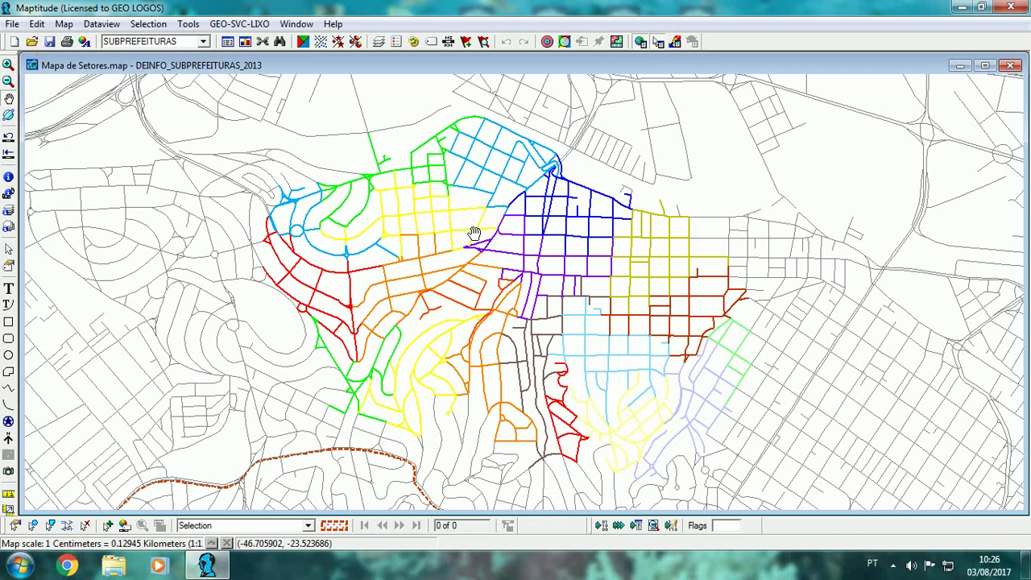
pyautogui.click(1010, 65)
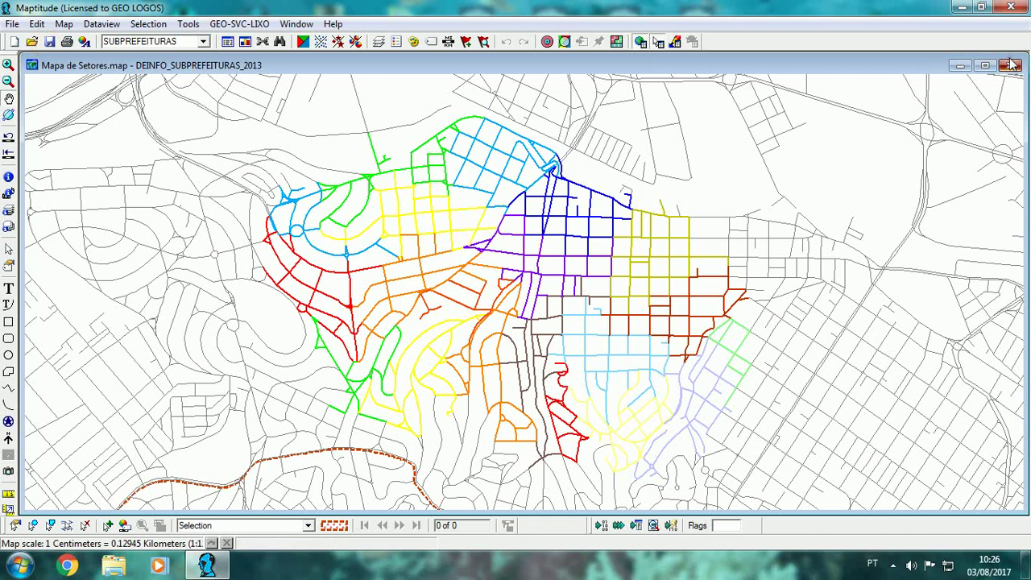
pyautogui.click(13, 24)
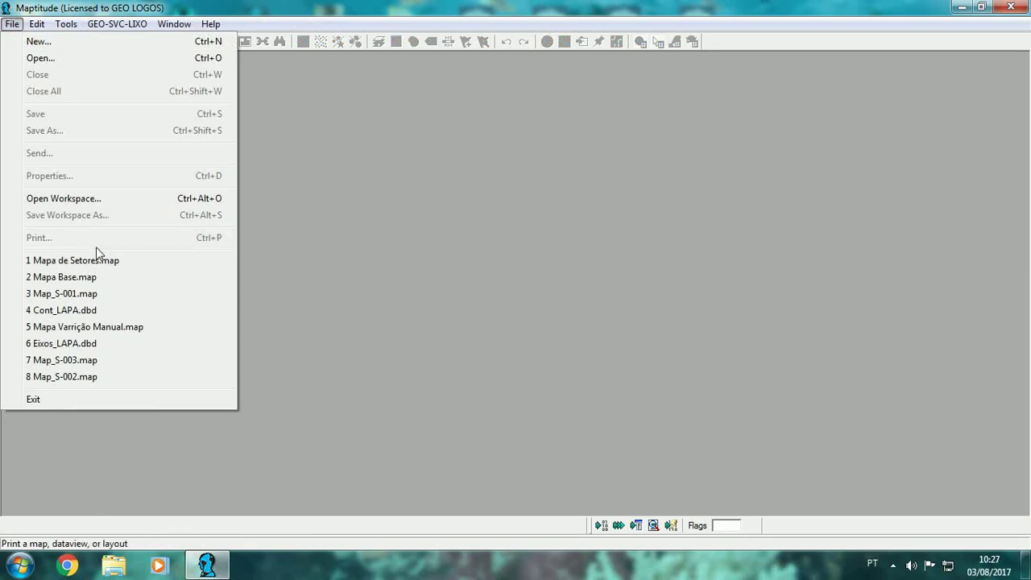
pyautogui.click(112, 337)
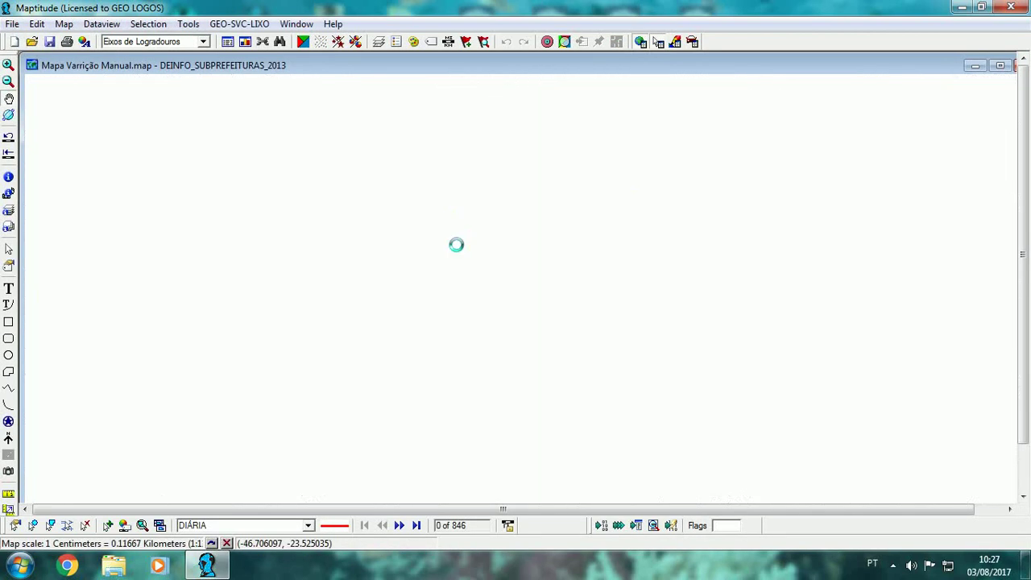
pyautogui.click(8, 98)
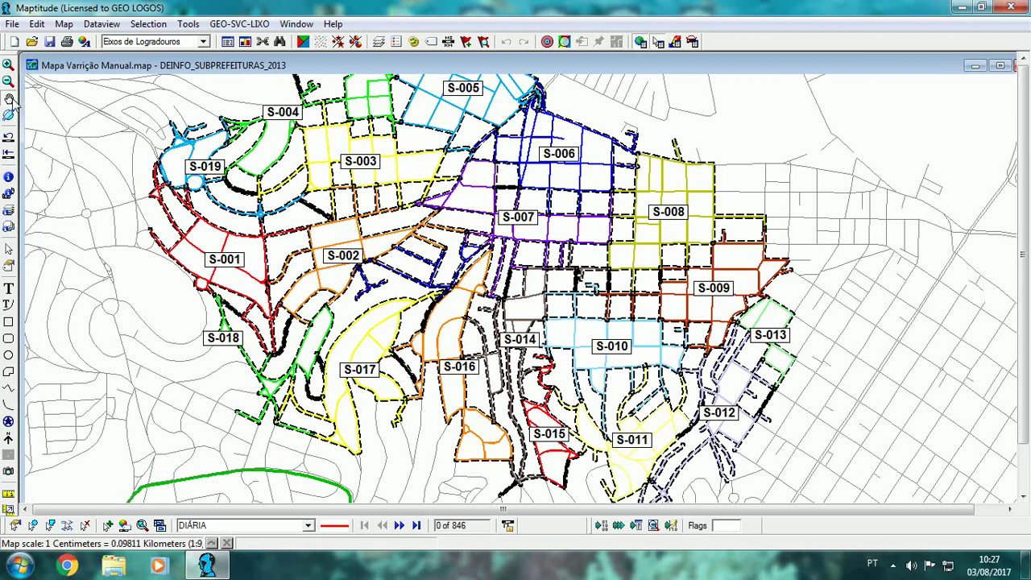
# Shift the map to review all the sweeping sectors and close Mapa Varrição Manual.map.
pyautogui.moveTo(157, 124); pyautogui.dragTo(258, 158)
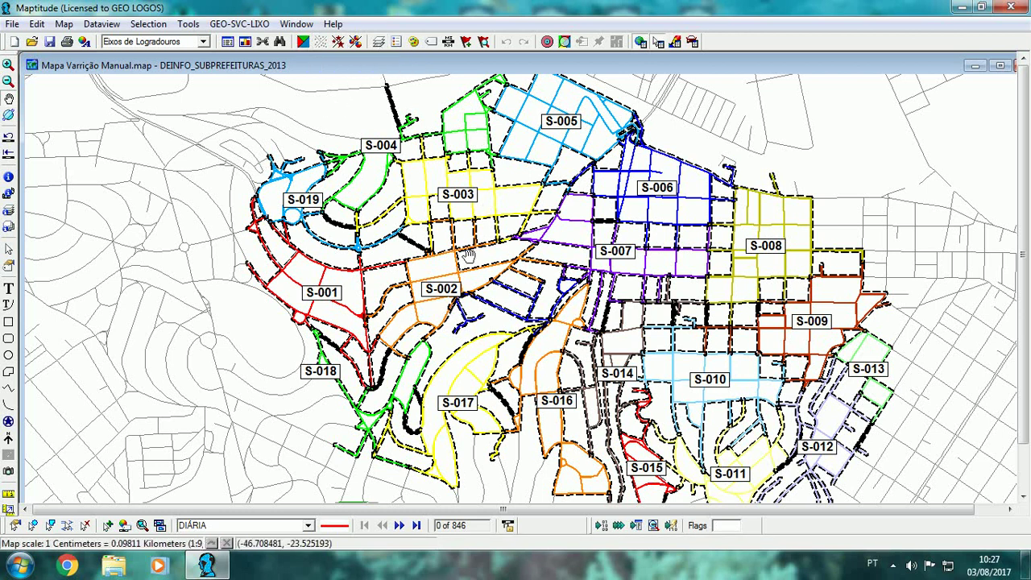
pyautogui.moveTo(917, 66); pyautogui.dragTo(894, 66)
pyautogui.doubleClick(913, 63)
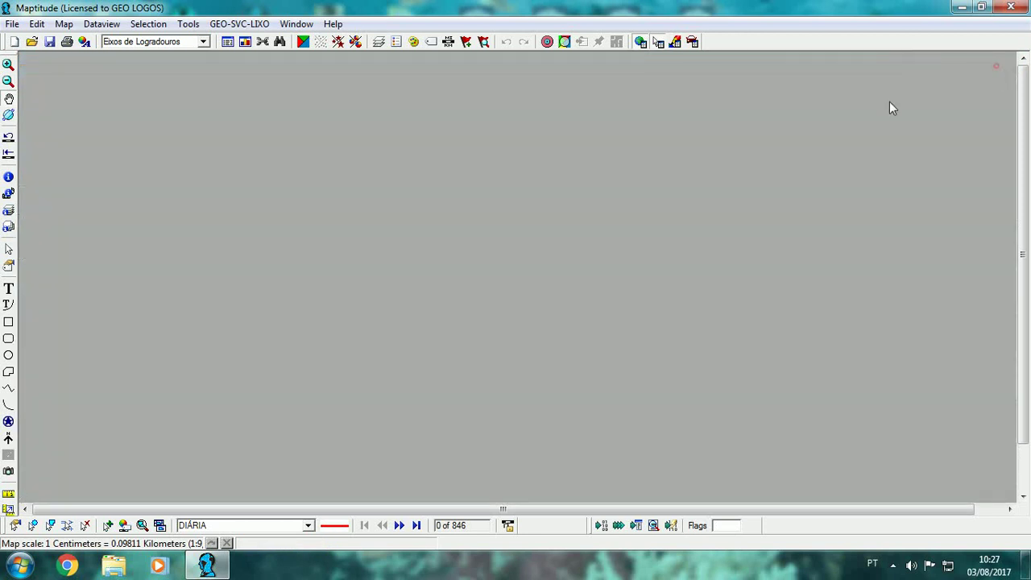
pyautogui.click(996, 66)
# Start opening a file and browse on Disco Local (D:) through BKP and 1_SP_licitação 2017 to Plano de Trabalho da Varrição Manual.
pyautogui.click(12, 24)
pyautogui.click(17, 56)
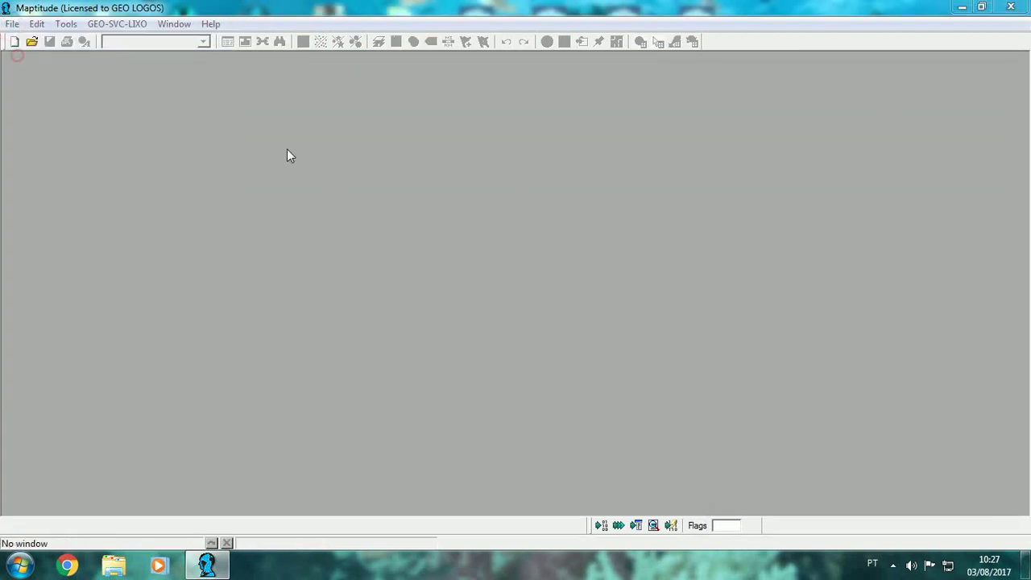
pyautogui.click(536, 126)
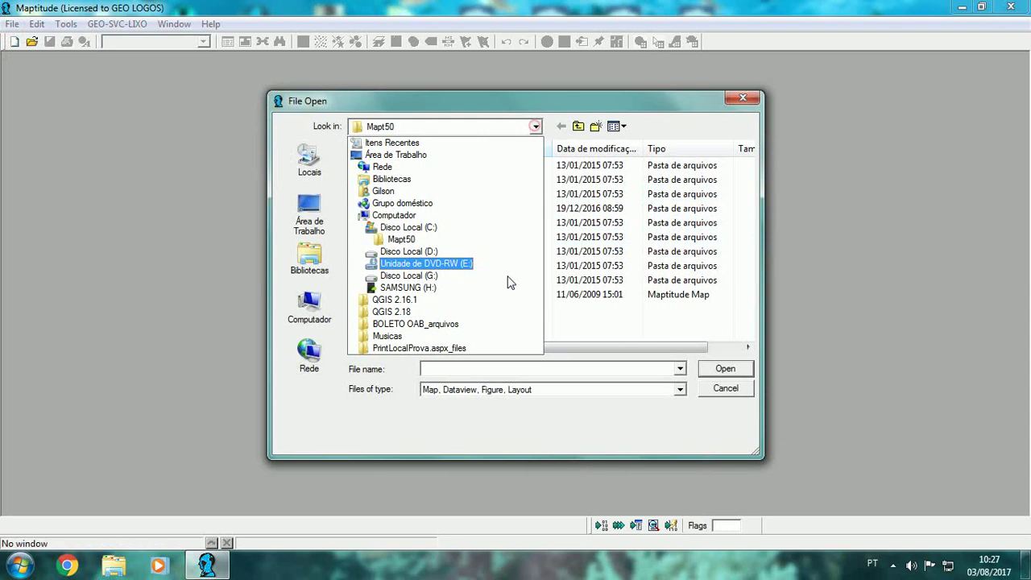
pyautogui.click(433, 256)
pyautogui.doubleClick(387, 201)
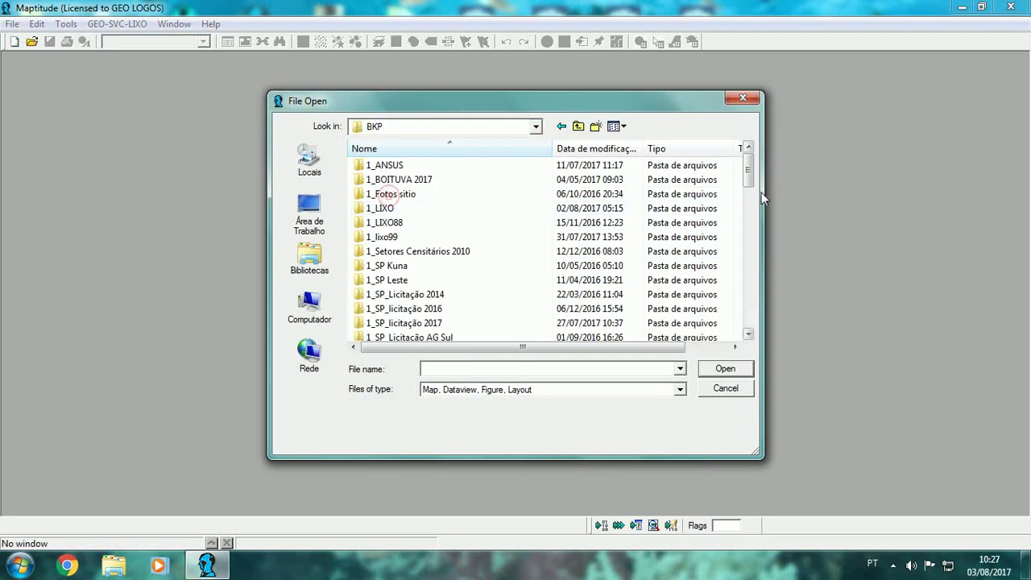
pyautogui.moveTo(749, 171); pyautogui.dragTo(748, 188)
pyautogui.doubleClick(412, 223)
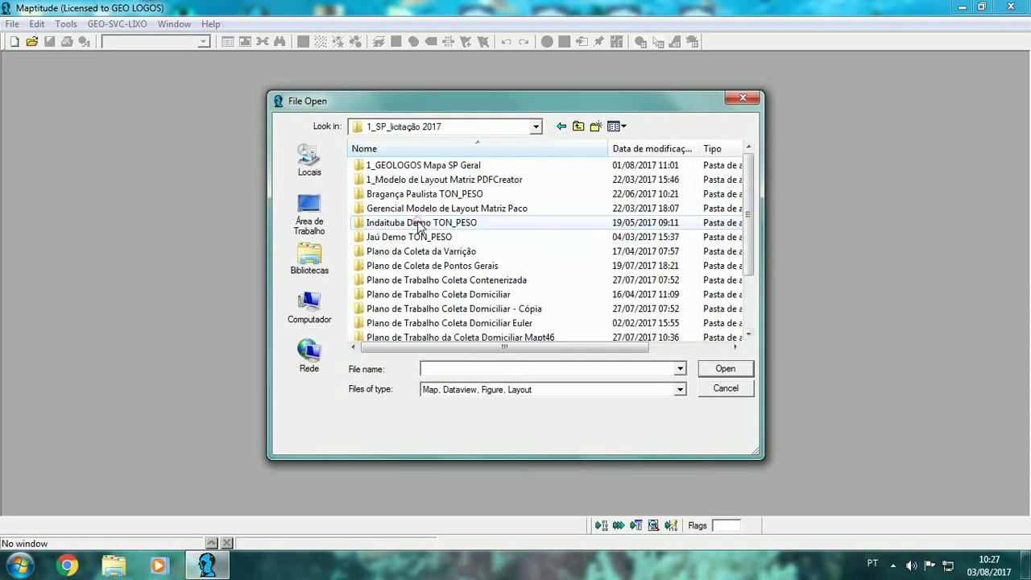
pyautogui.moveTo(747, 251); pyautogui.dragTo(747, 266)
pyautogui.doubleClick(525, 307)
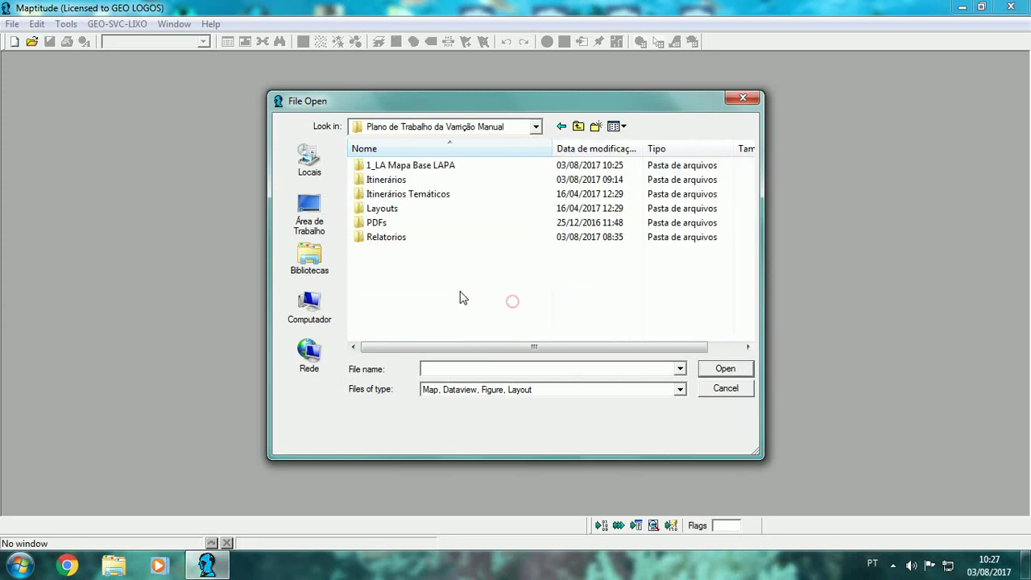
# Open Map_S-001 from the Itinerários folder and widen its map window.
pyautogui.doubleClick(403, 180)
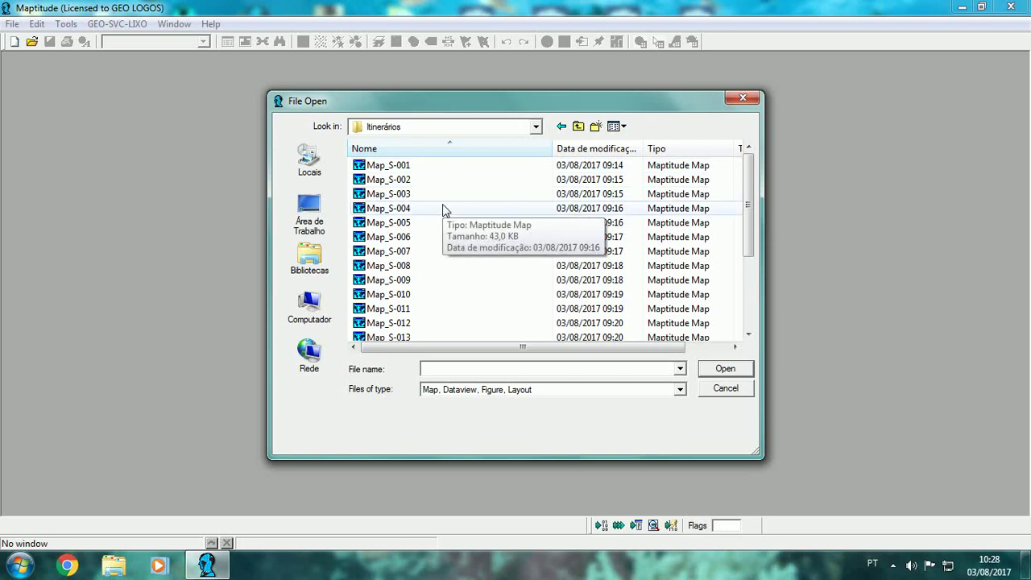
pyautogui.click(407, 165)
pyautogui.click(725, 369)
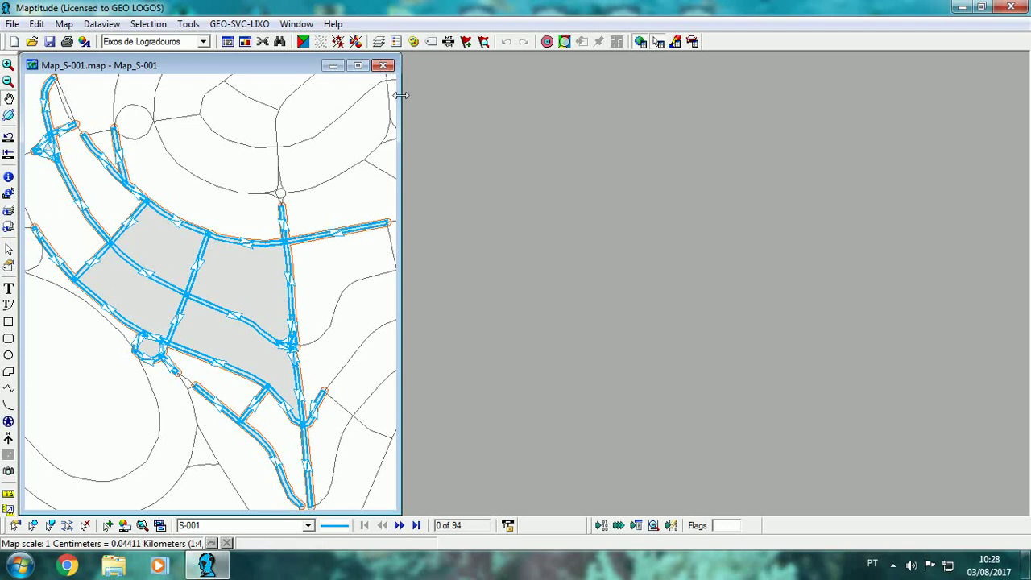
pyautogui.moveTo(396, 93); pyautogui.dragTo(946, 92)
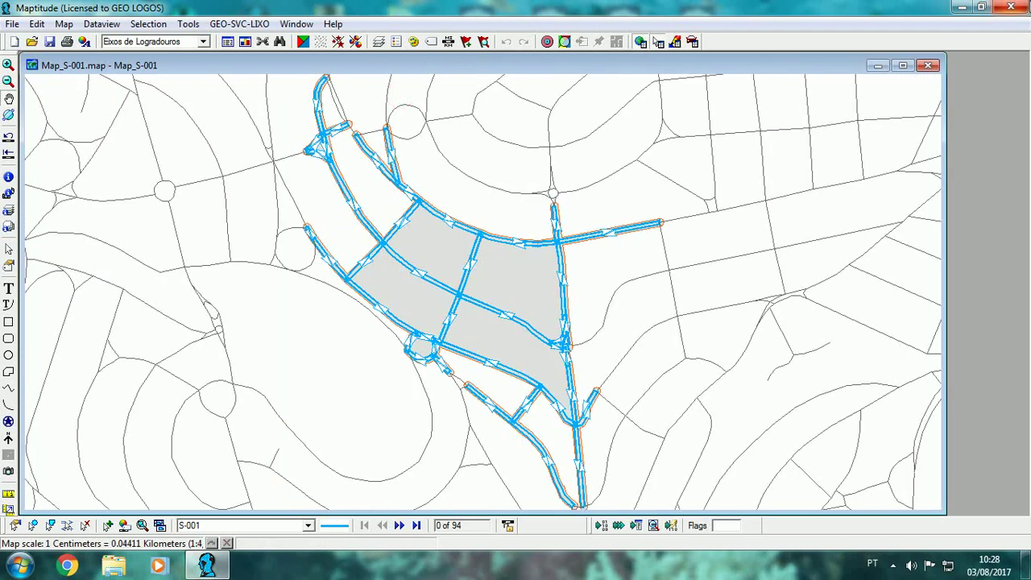
# Exit Maptitude, relaunch it from the Mapt50 shortcut, maximize it and reopen the recent map Map_S-001.map.
pyautogui.click(1012, 7)
pyautogui.doubleClick(247, 36)
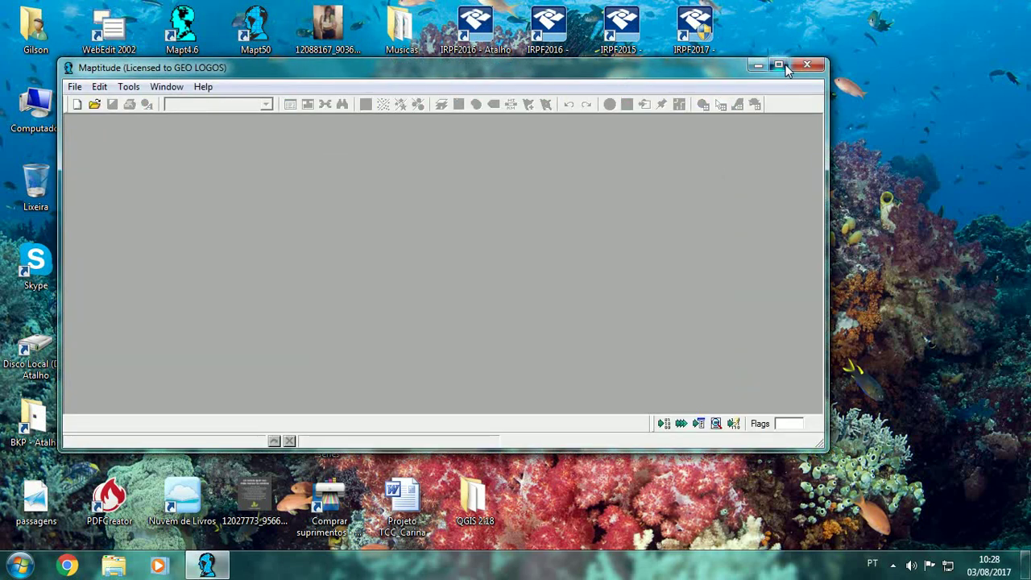
pyautogui.click(778, 64)
pyautogui.click(12, 23)
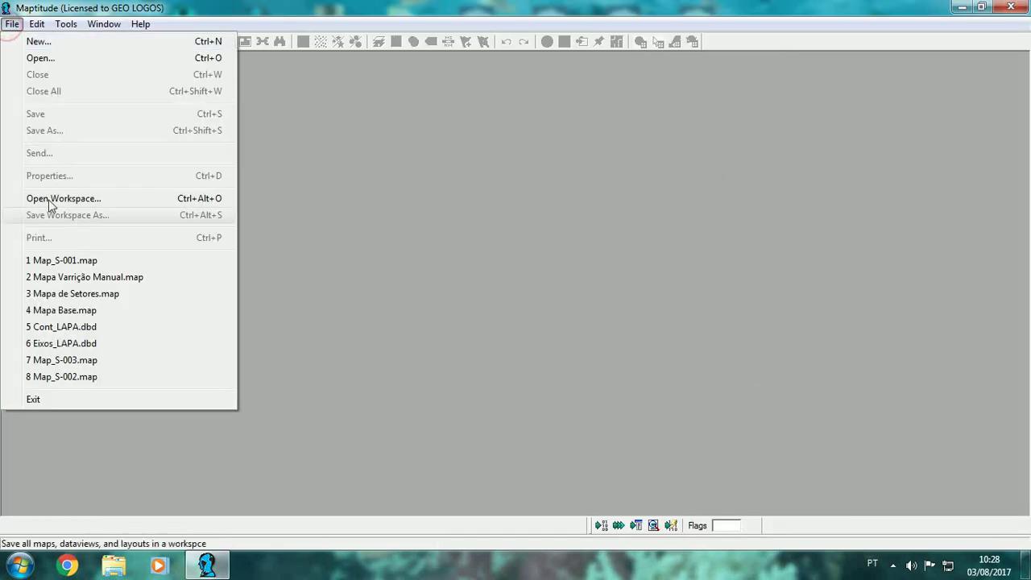
pyautogui.click(58, 262)
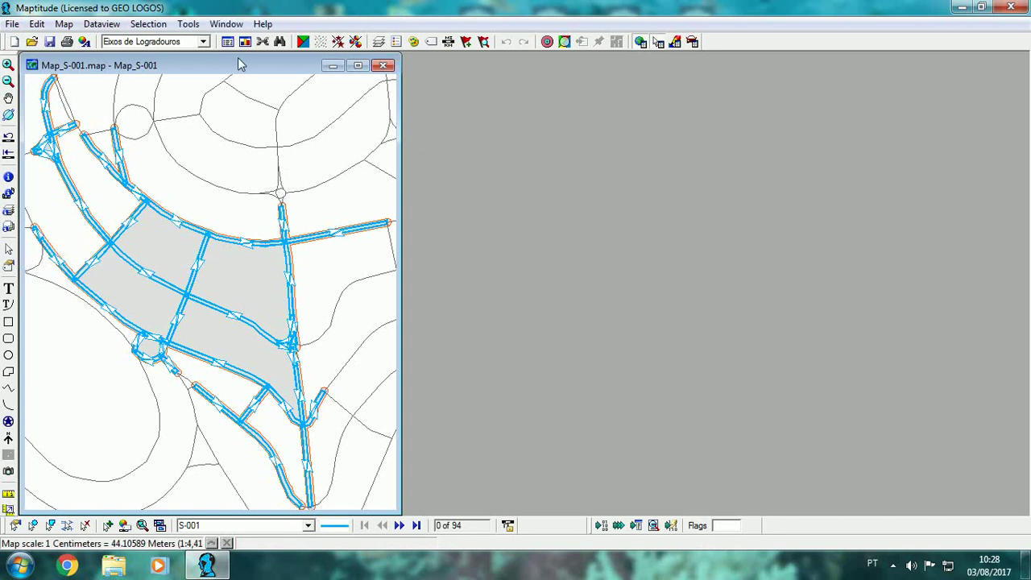
# Load the add-in GEO-ITI-VARRIÇÃO - Itinerário de Varrição and widen the Map_S-001 window.
pyautogui.click(189, 23)
pyautogui.click(260, 371)
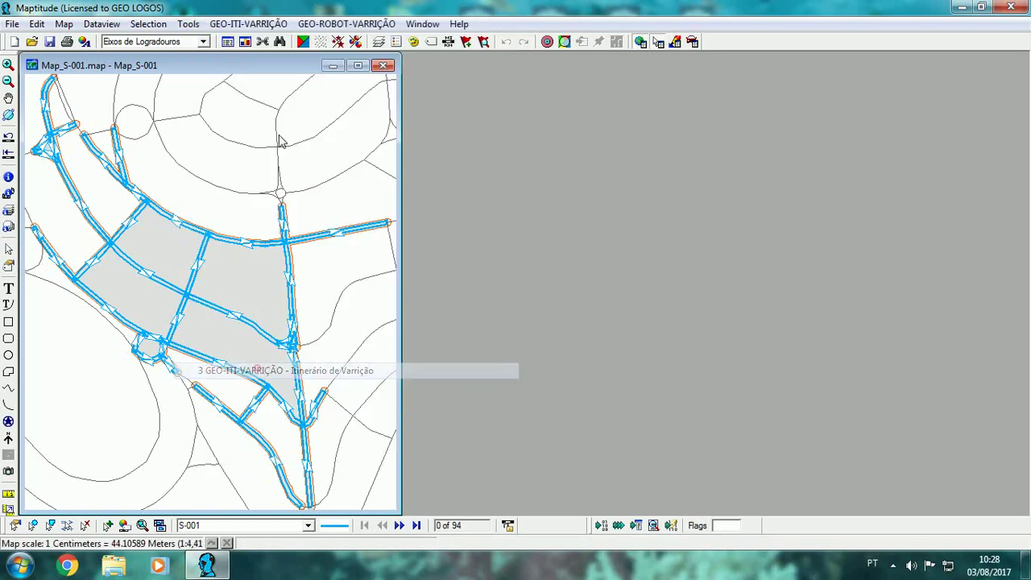
pyautogui.moveTo(402, 141); pyautogui.dragTo(713, 136)
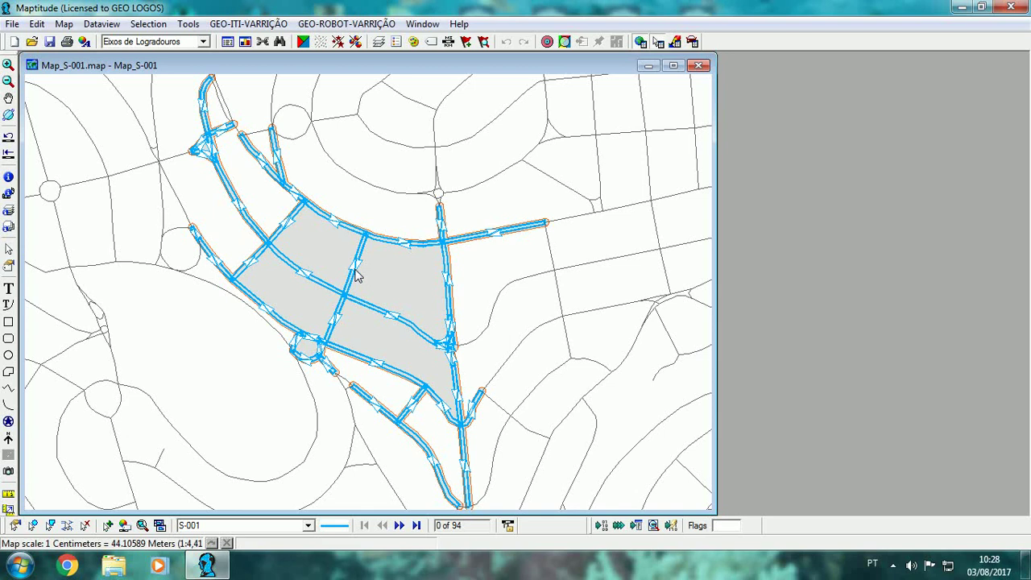
# Examine the S-001 route lines up close and review the map's layer list.
pyautogui.scroll(-1, 361, 275)
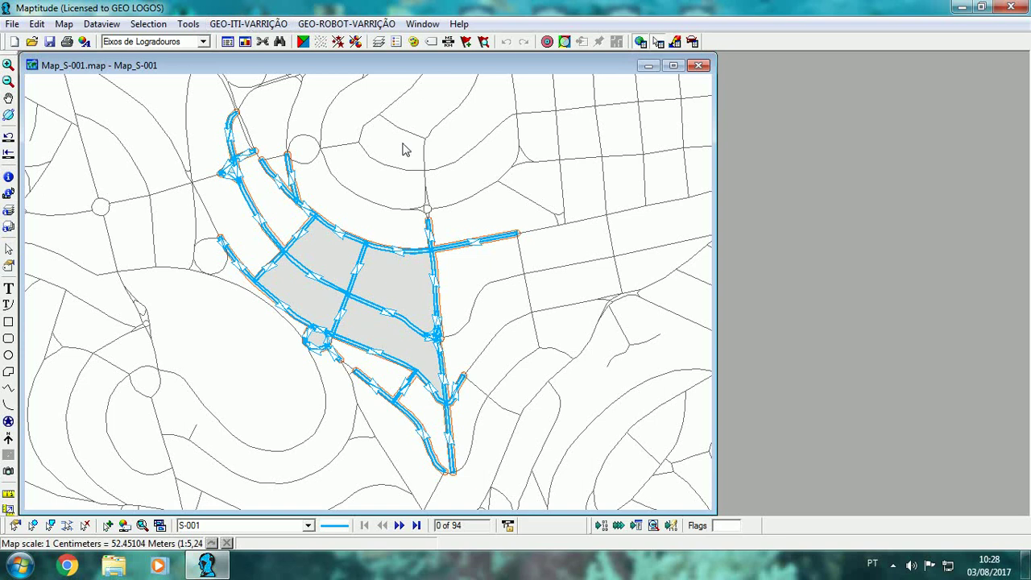
pyautogui.scroll(3, 403, 150)
pyautogui.scroll(1, 403, 150)
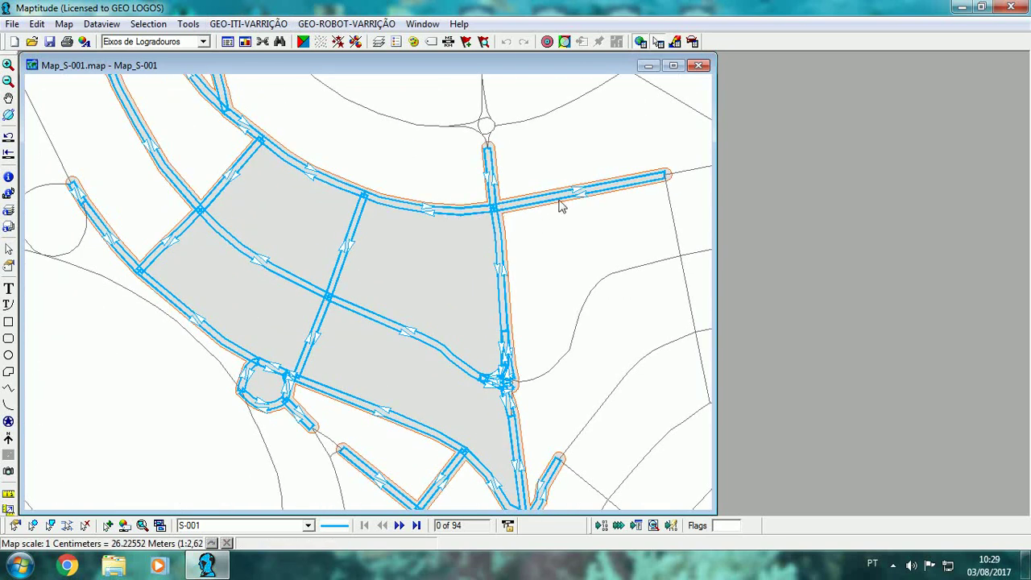
pyautogui.click(378, 41)
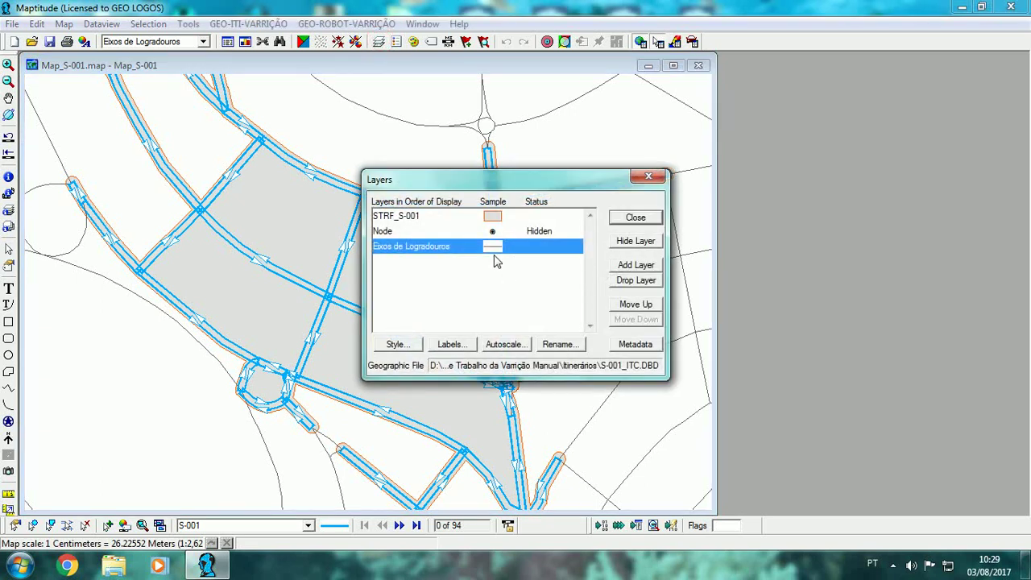
pyautogui.click(641, 217)
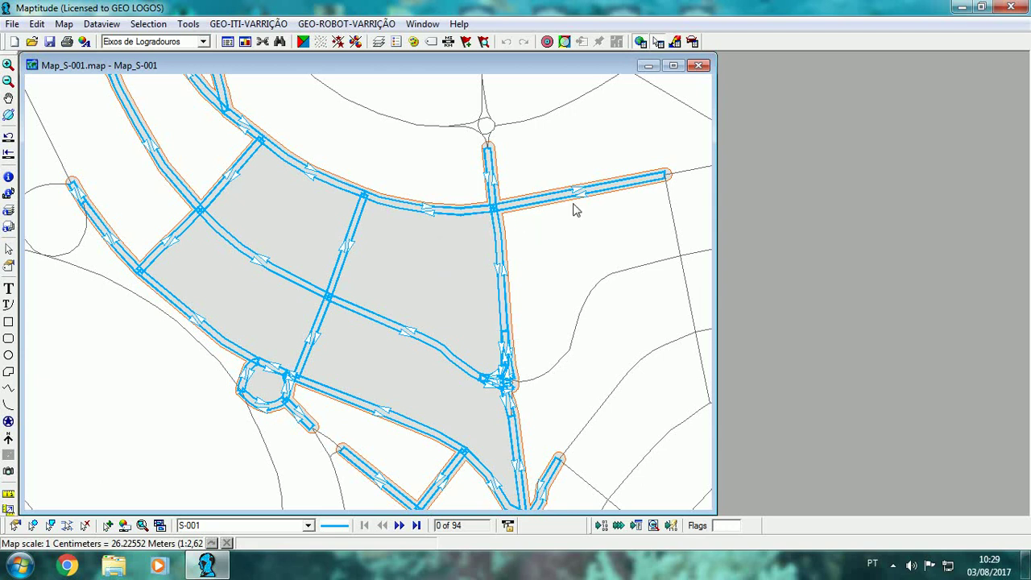
# Export the S-001 sweeping itinerary to a DBD geographic file with the GEO-ITI-VARRIÇÃO module, and close its toolboxes.
pyautogui.click(268, 26)
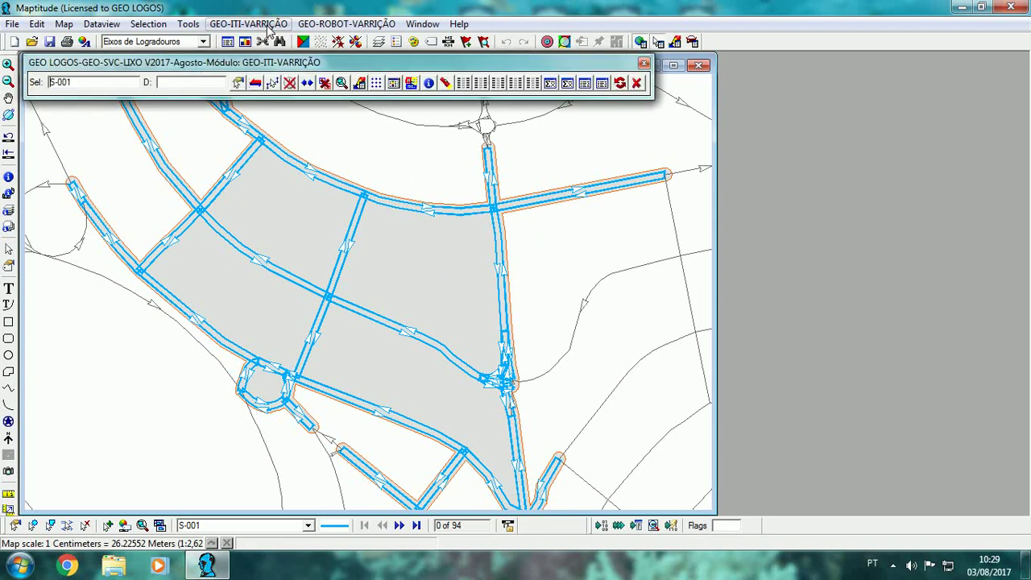
pyautogui.click(394, 84)
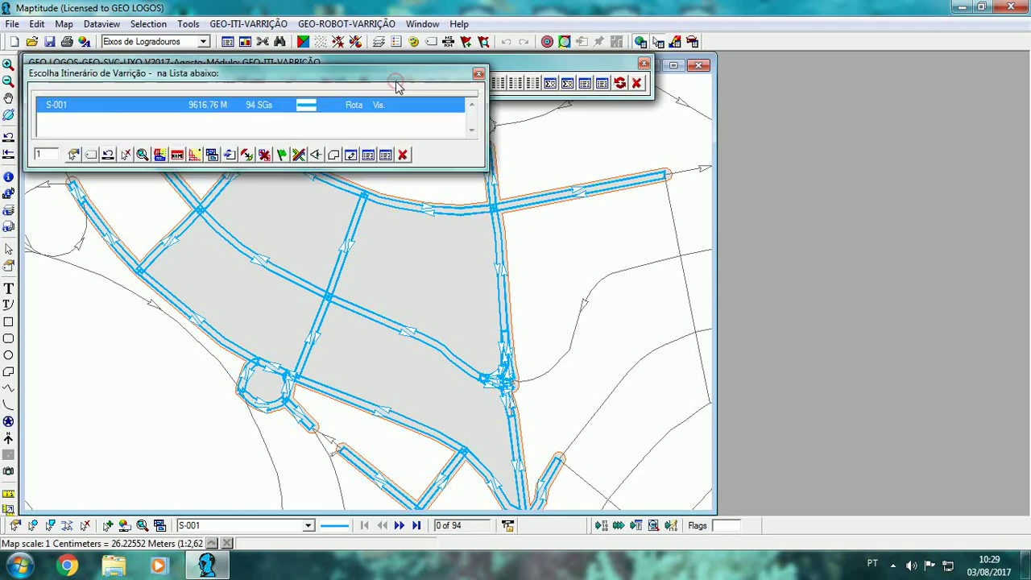
pyautogui.click(315, 154)
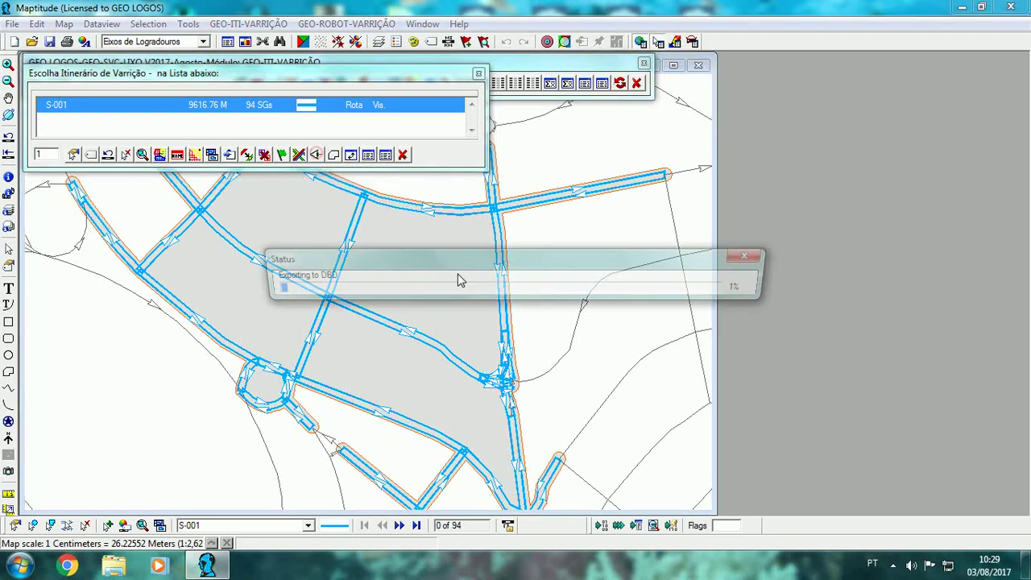
pyautogui.click(402, 153)
pyautogui.click(643, 62)
# Make the exported ITI_S-001 layer the map's working layer.
pyautogui.click(378, 41)
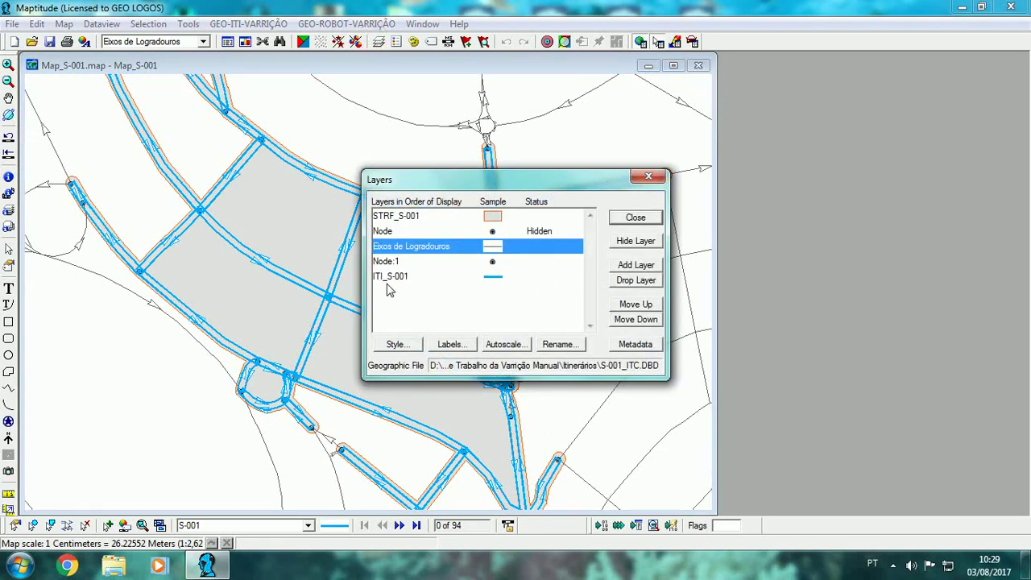
pyautogui.click(494, 278)
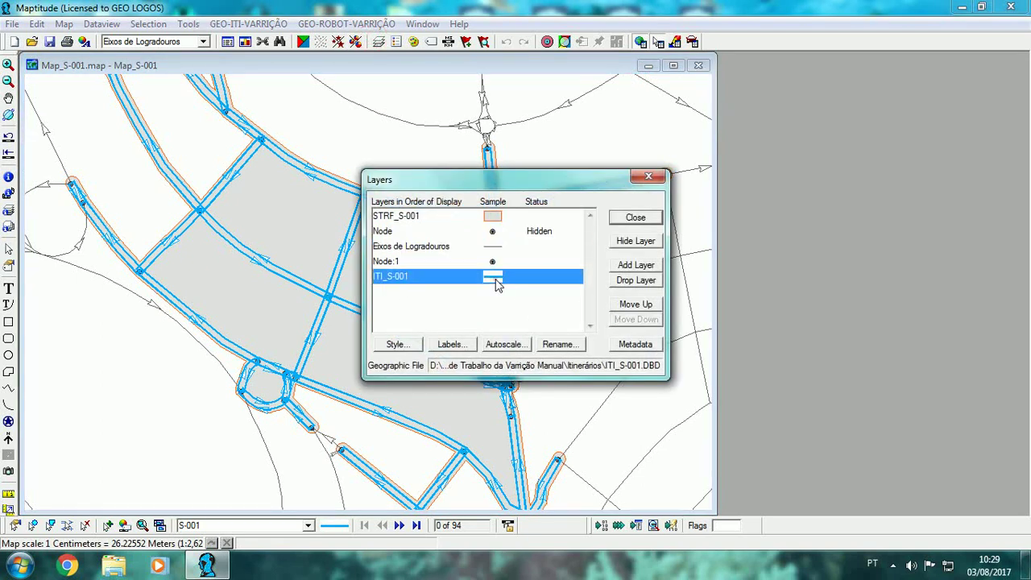
pyautogui.click(628, 217)
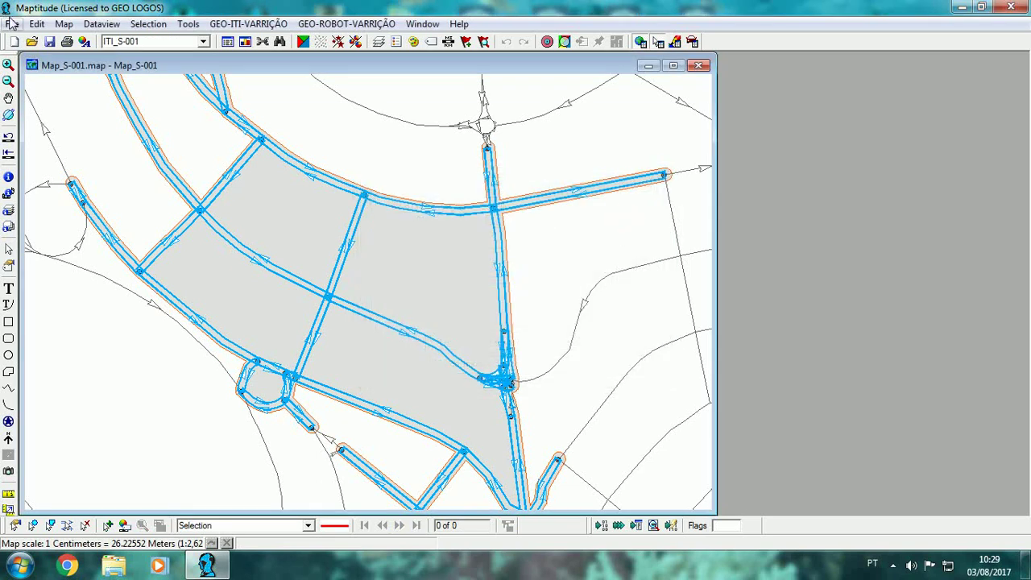
# Start opening a file and browse on Disco Local (D:) to the Itinerários folder of Plano de Trabalho da Varrição Manual.
pyautogui.click(12, 24)
pyautogui.click(33, 59)
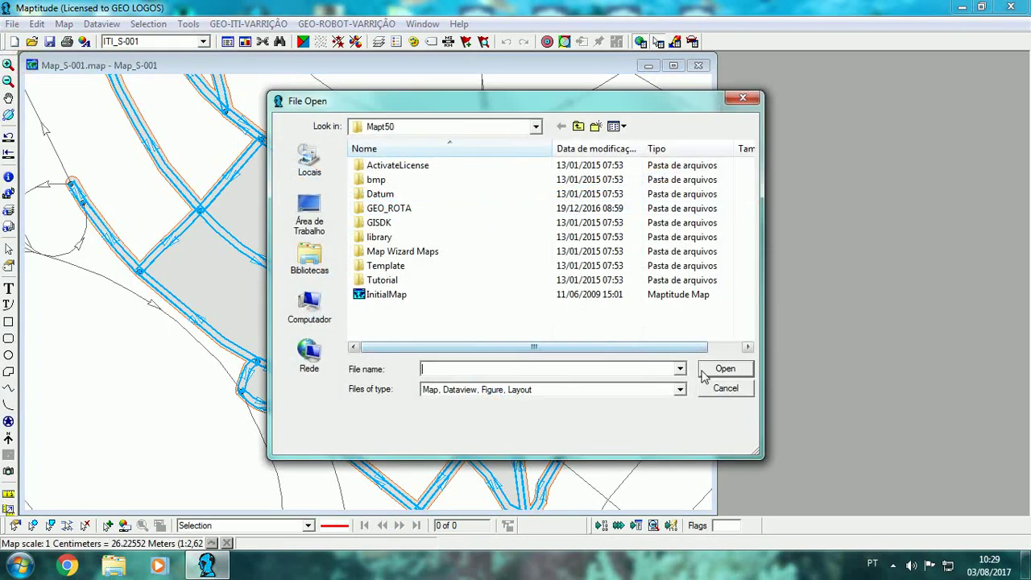
pyautogui.click(536, 127)
pyautogui.click(454, 252)
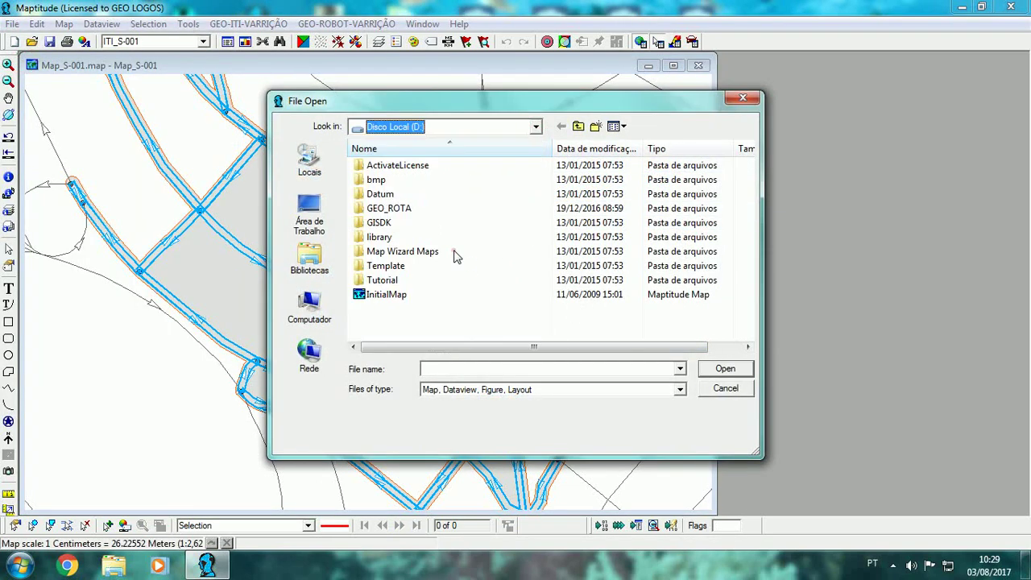
pyautogui.doubleClick(392, 198)
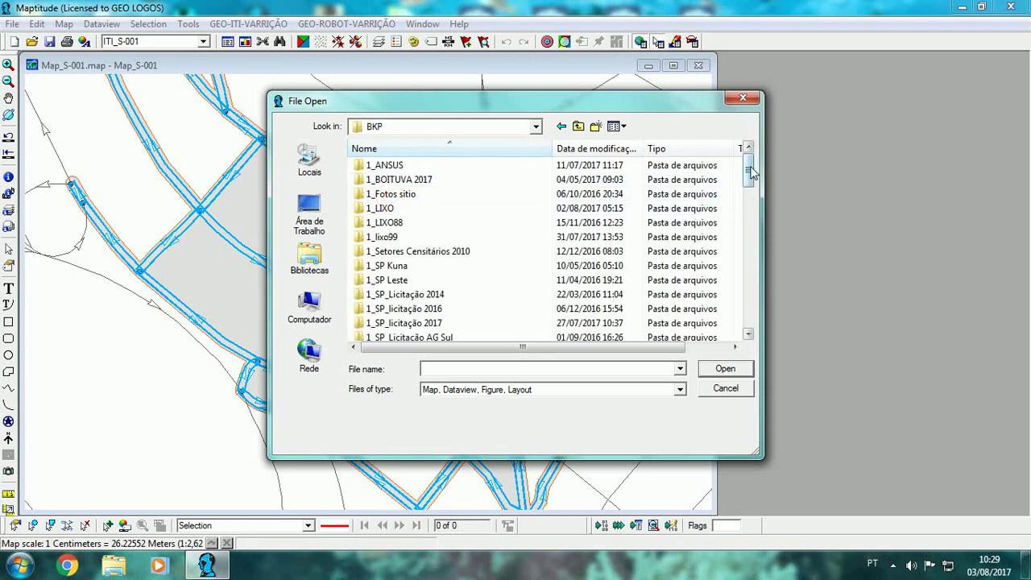
pyautogui.moveTo(750, 165); pyautogui.dragTo(749, 206)
pyautogui.scroll(1, 451, 216)
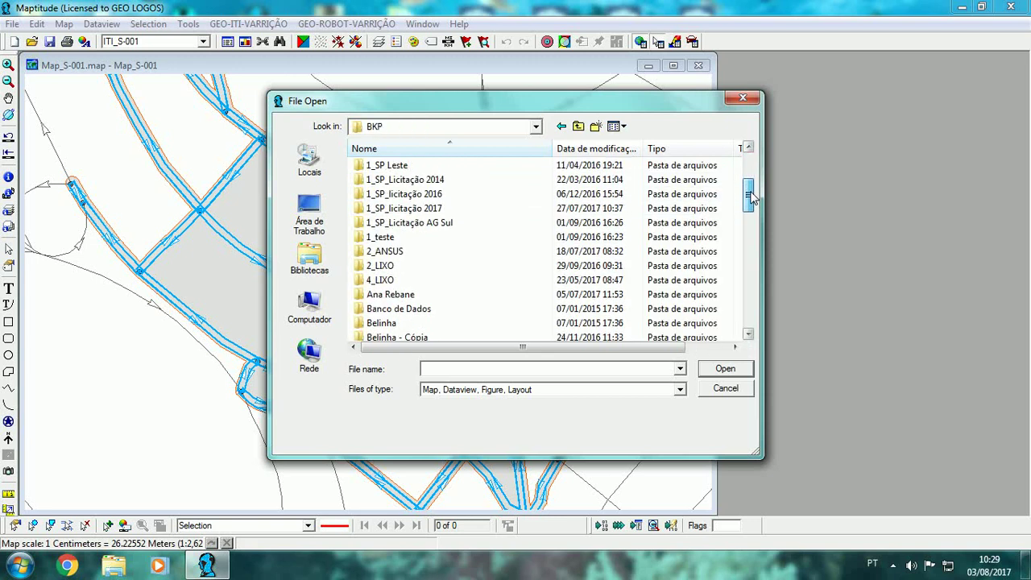
pyautogui.doubleClick(448, 211)
pyautogui.scroll(-2, 484, 258)
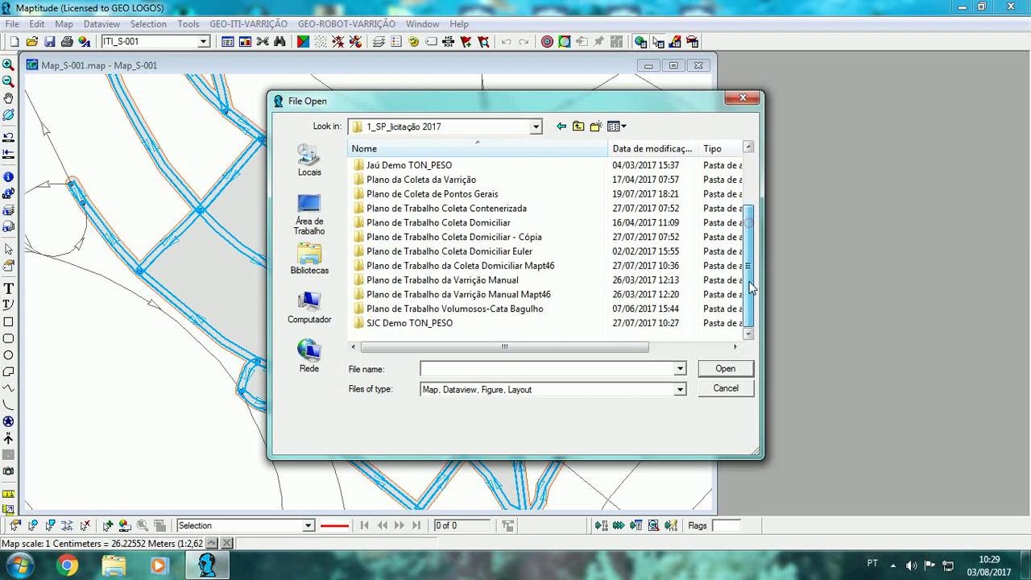
pyautogui.doubleClick(493, 280)
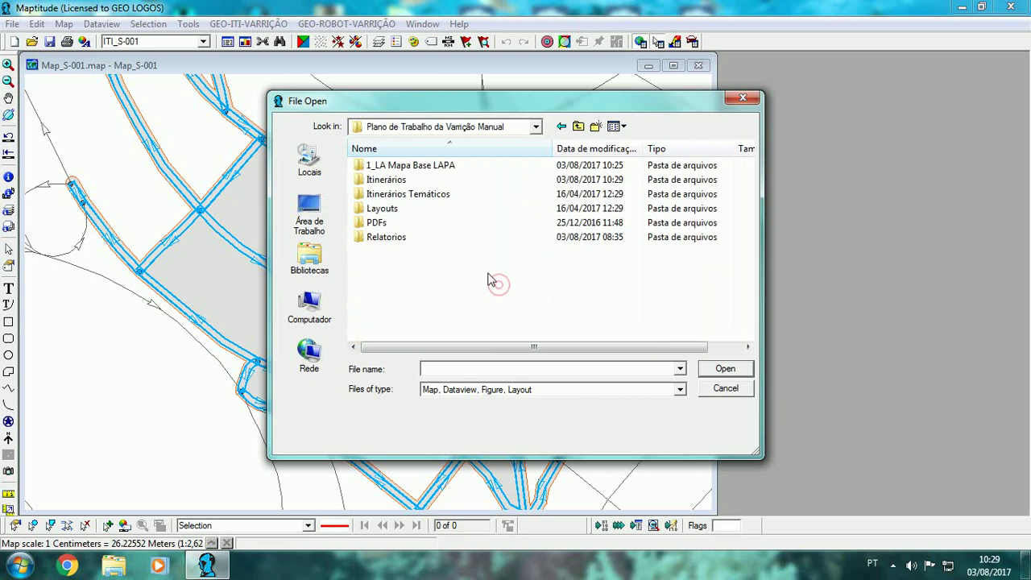
pyautogui.doubleClick(387, 180)
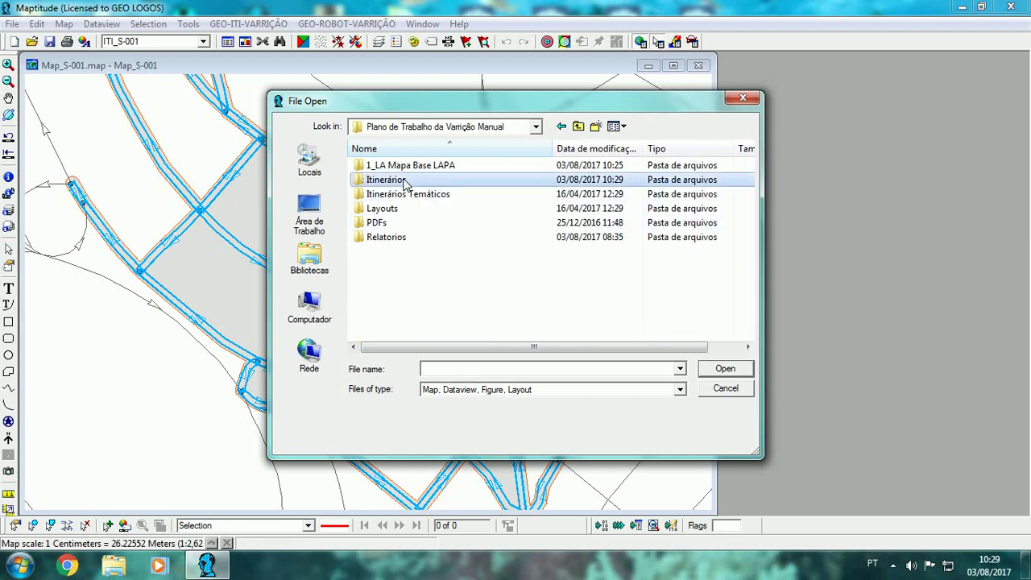
# Set the file type to Geographic File (*.cdf;*.dbd) and open ITI_S-001 in a map of its own.
pyautogui.click(679, 389)
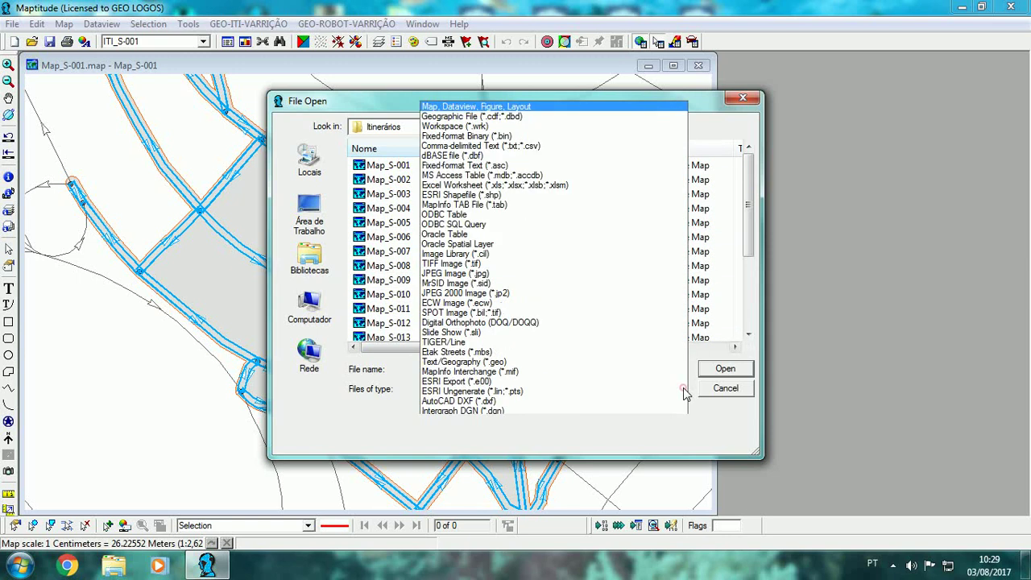
pyautogui.click(555, 80)
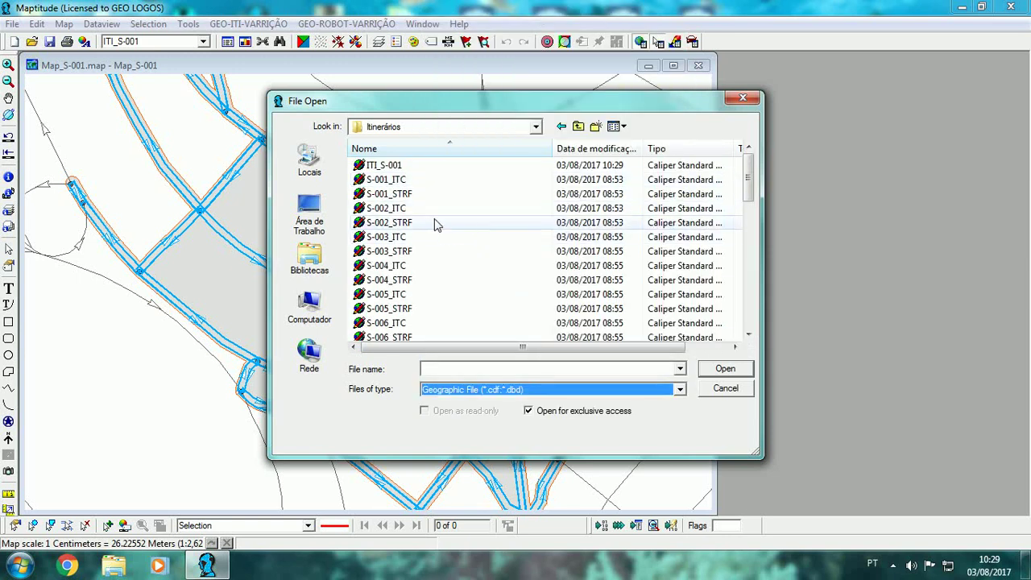
pyautogui.click(385, 166)
pyautogui.click(725, 369)
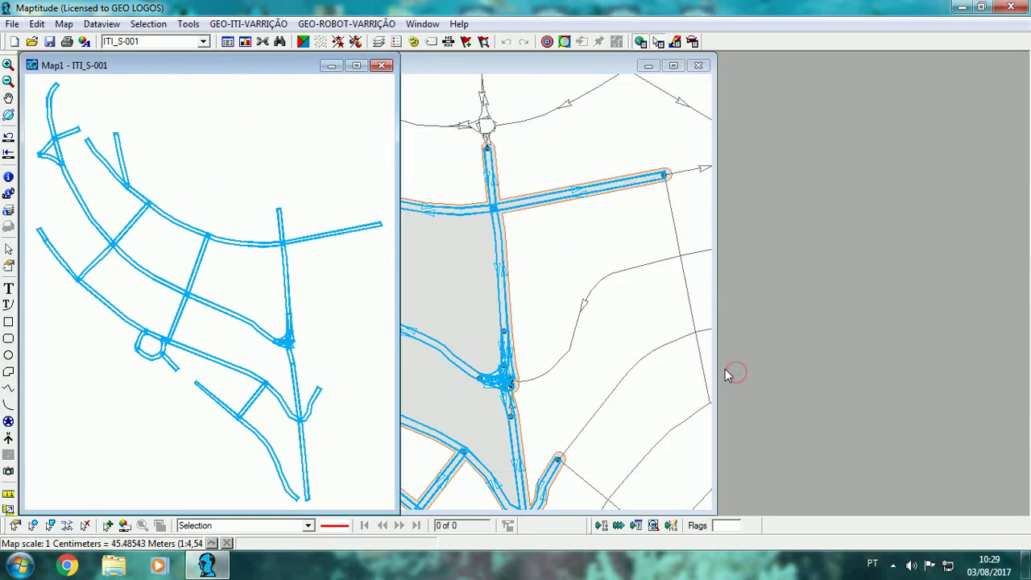
# Examine the ITI_S-001 map at full window size, check its layer list, and close that map.
pyautogui.click(356, 65)
pyautogui.scroll(1, 495, 190)
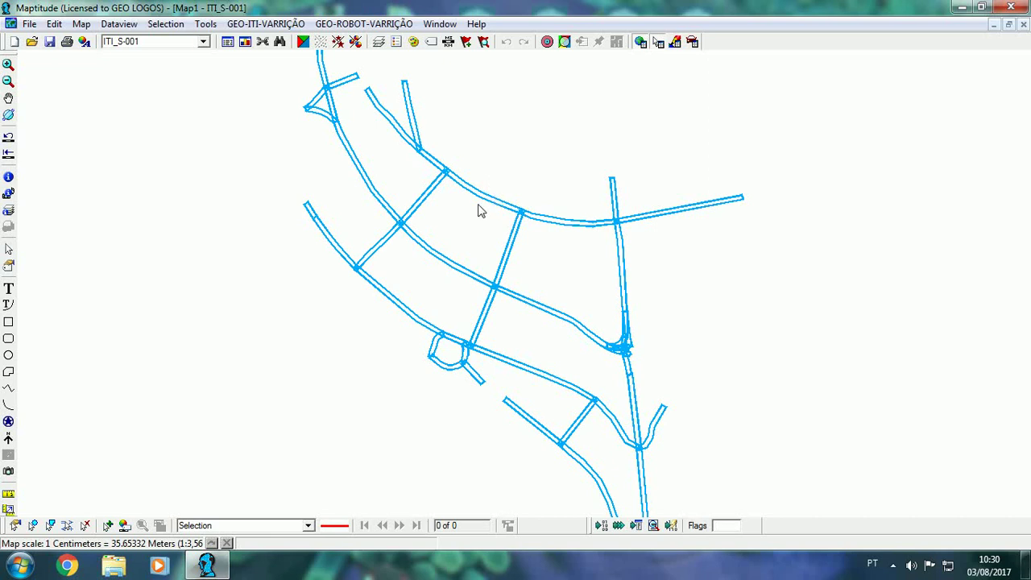
pyautogui.click(378, 41)
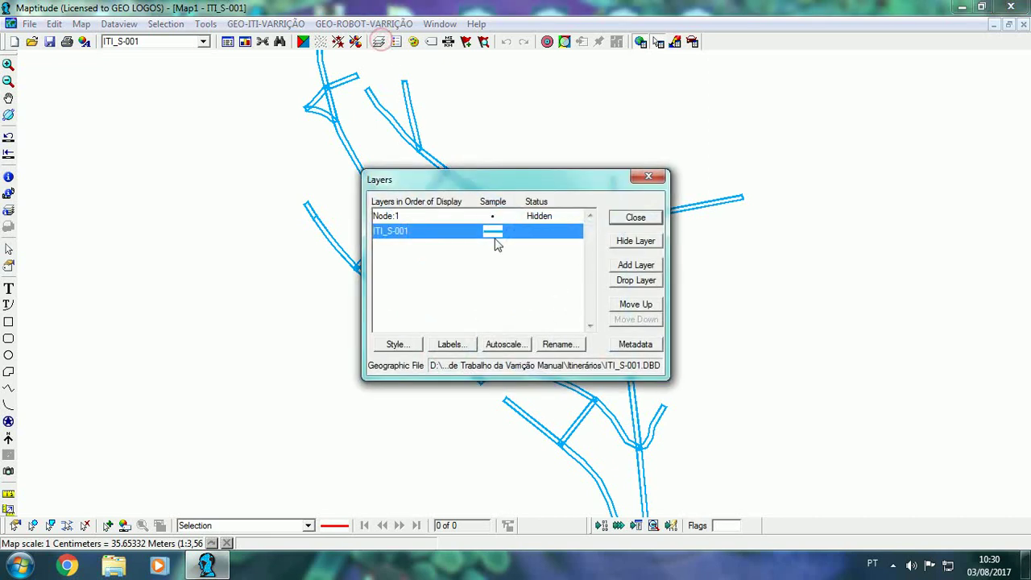
pyautogui.click(661, 220)
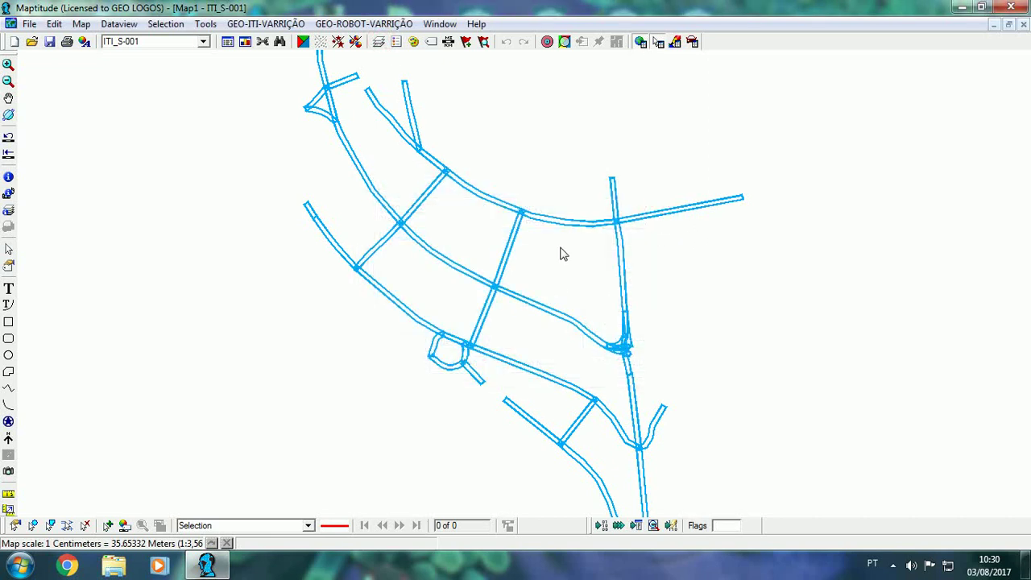
pyautogui.click(1023, 25)
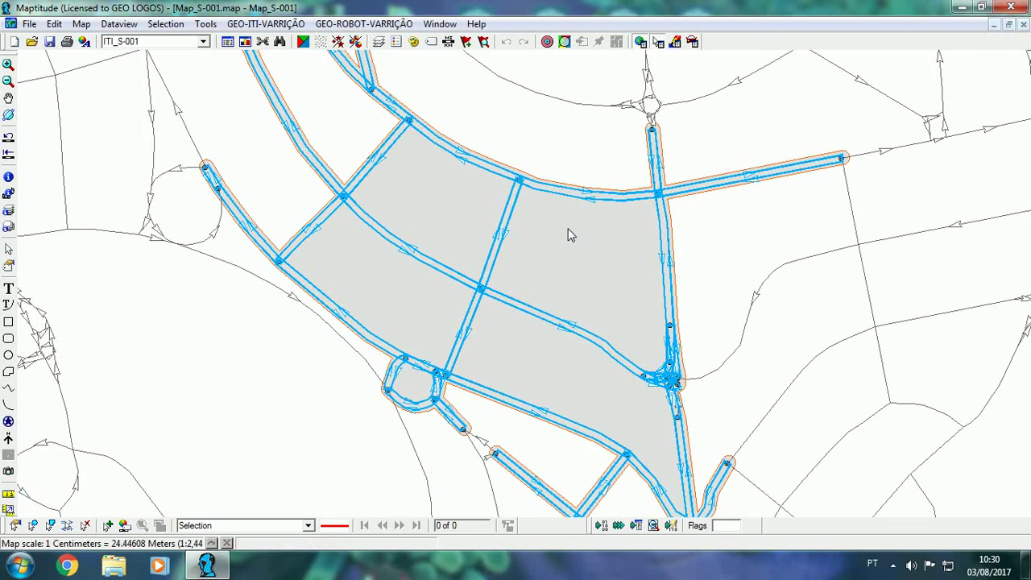
# Drop the ITI_S-001 layer from the Map_S-001 map, and save and close the map.
pyautogui.click(378, 41)
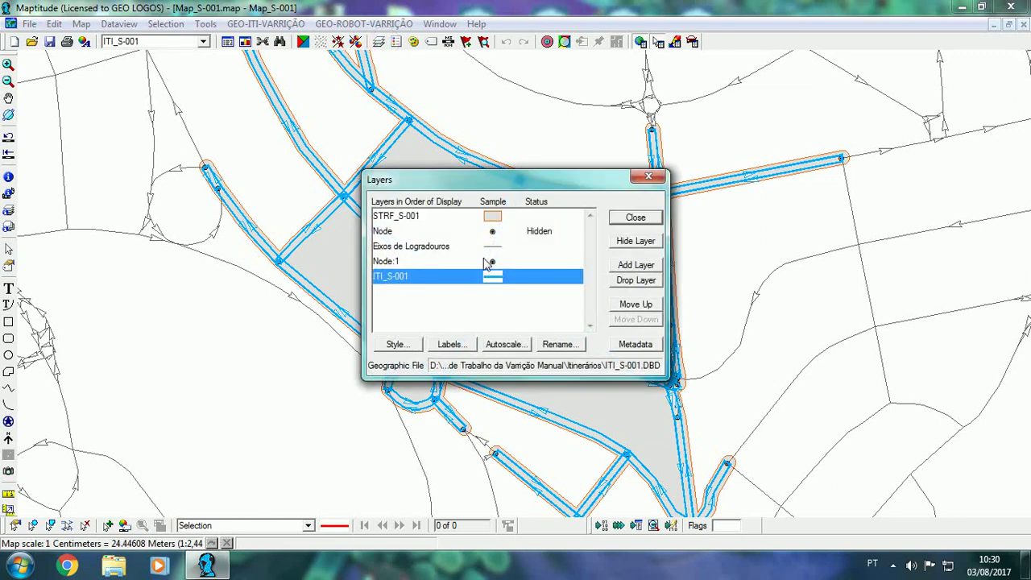
pyautogui.click(612, 282)
pyautogui.click(550, 312)
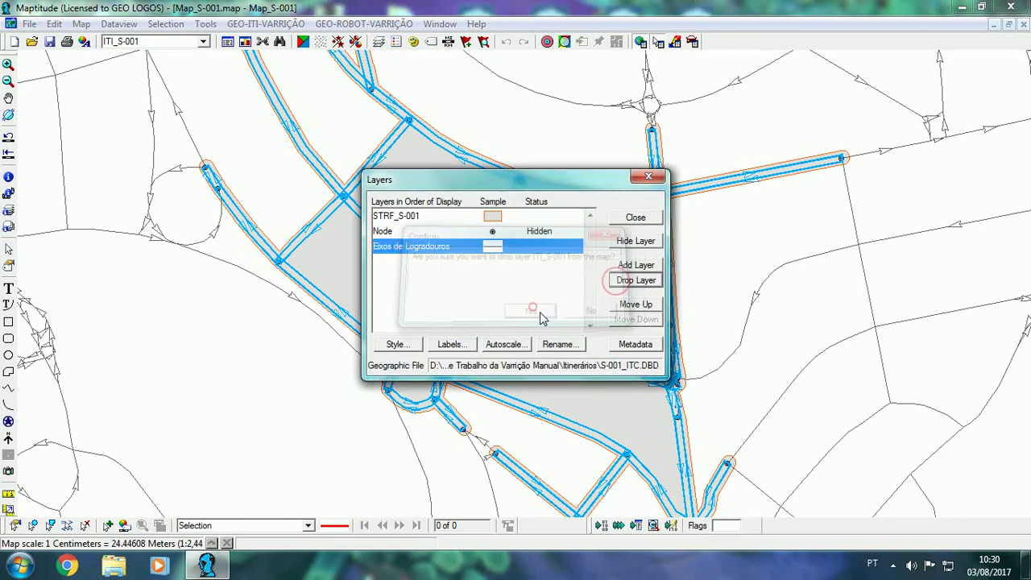
pyautogui.click(636, 217)
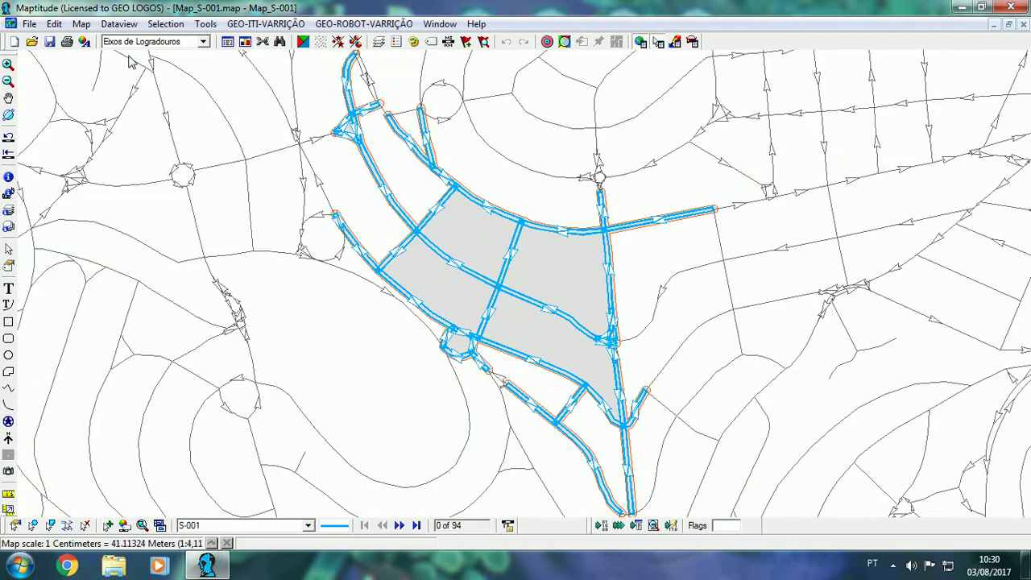
pyautogui.click(50, 41)
pyautogui.click(1023, 25)
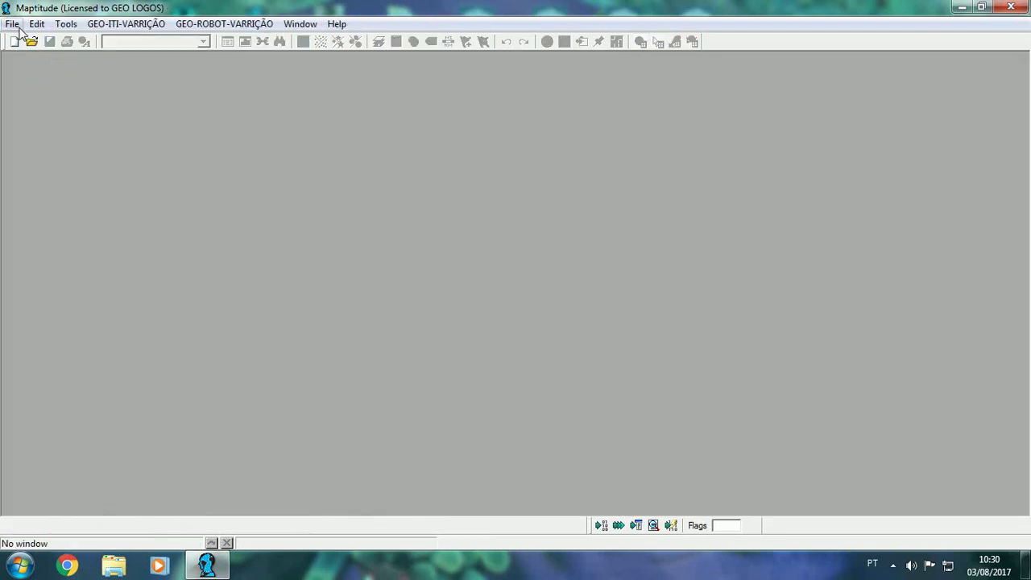
# Look through the sector map files in the Itinerários folder, from Map_S-001 to Map_S-020, without opening any.
pyautogui.click(13, 24)
pyautogui.click(30, 58)
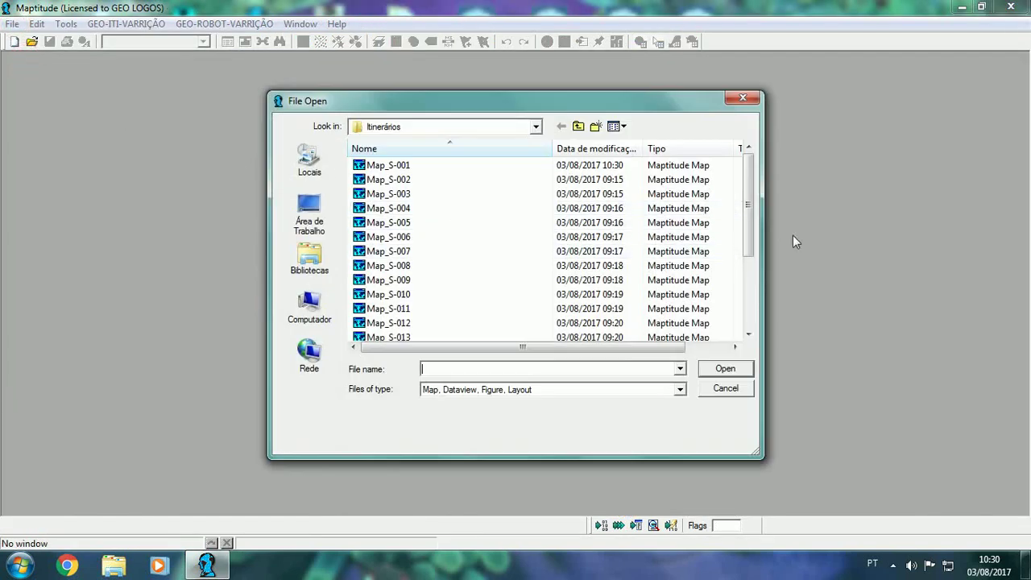
pyautogui.moveTo(750, 214); pyautogui.dragTo(751, 304)
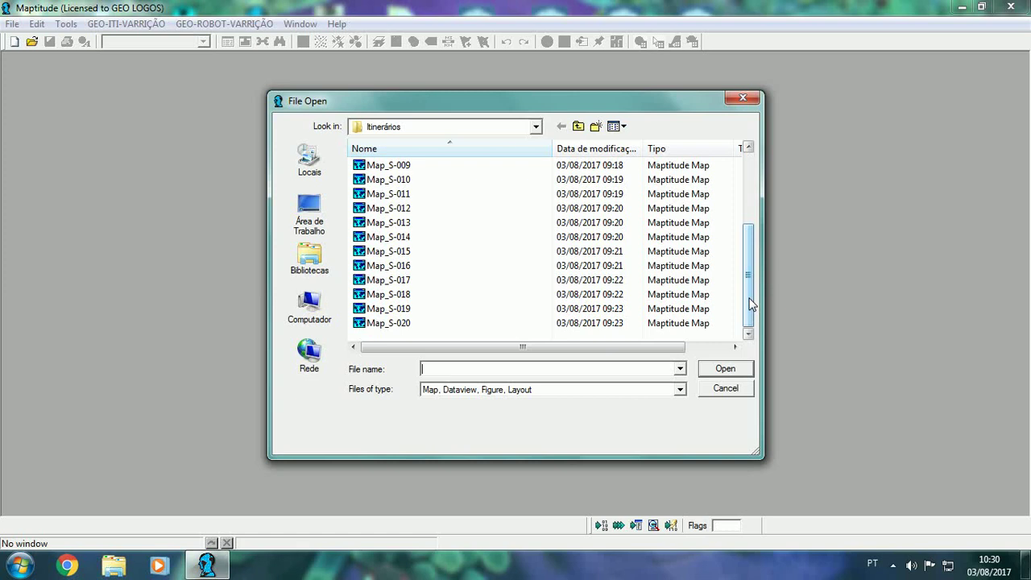
pyautogui.click(725, 388)
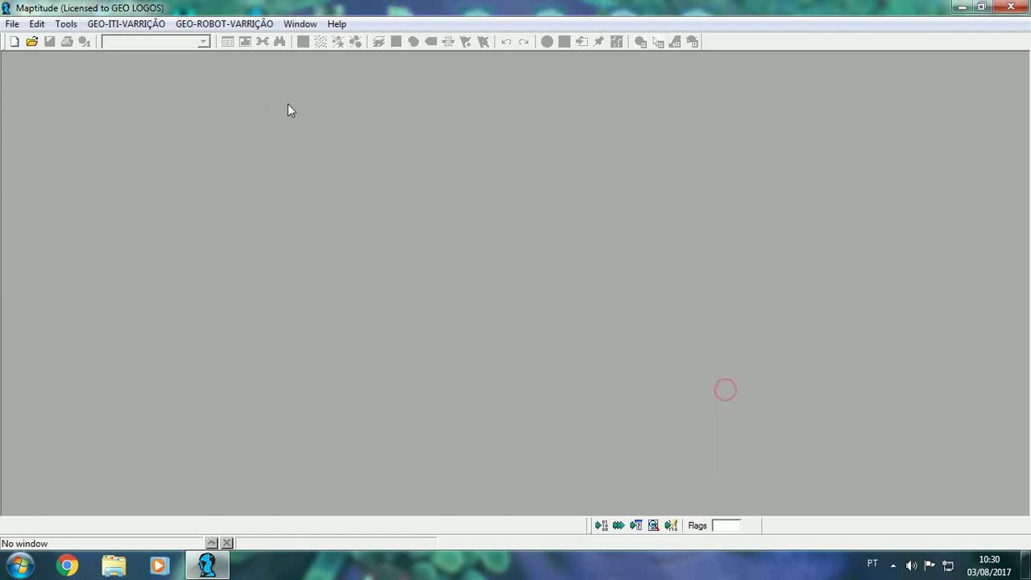
# Batch-export the itineraries of Map_S-001 through Map_S-020 with GEO-ITI-VARRIÇÃO as 1-Original - Linhas Originais, and close its toolbox.
pyautogui.click(127, 24)
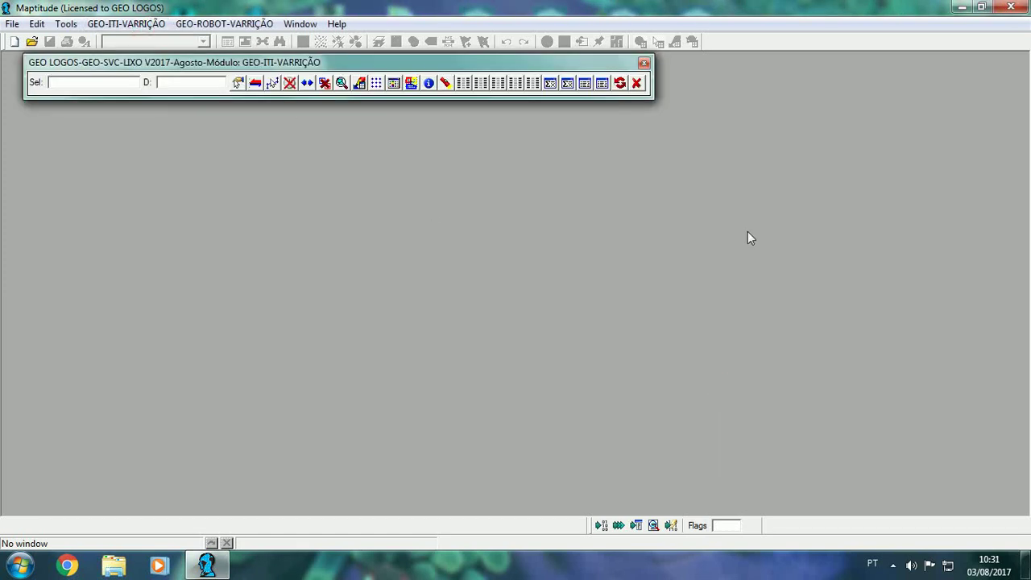
pyautogui.click(620, 83)
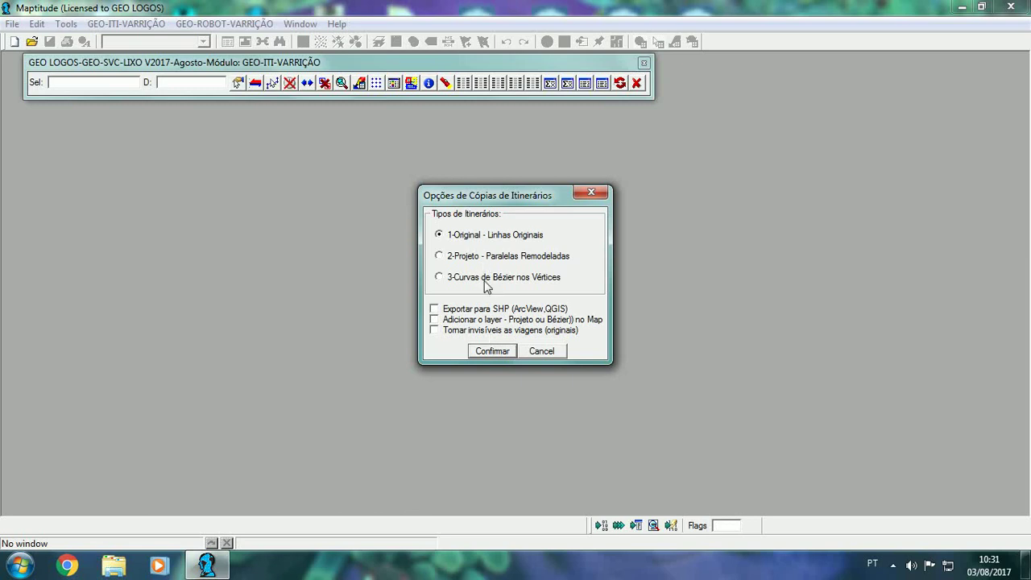
pyautogui.click(493, 351)
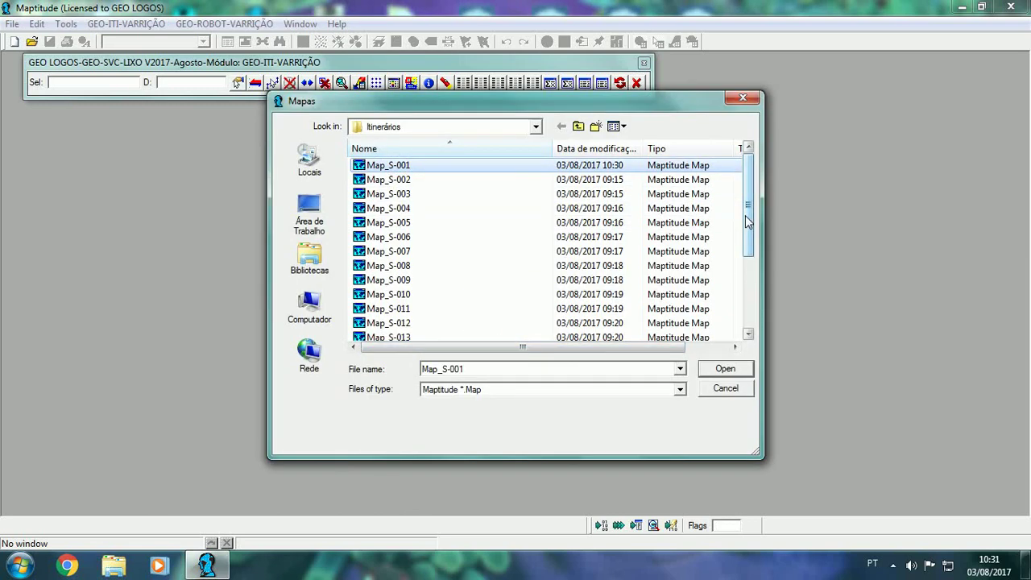
pyautogui.moveTo(747, 214); pyautogui.dragTo(747, 286)
pyautogui.keyDown('shift'); pyautogui.click(408, 324); pyautogui.keyUp('shift')
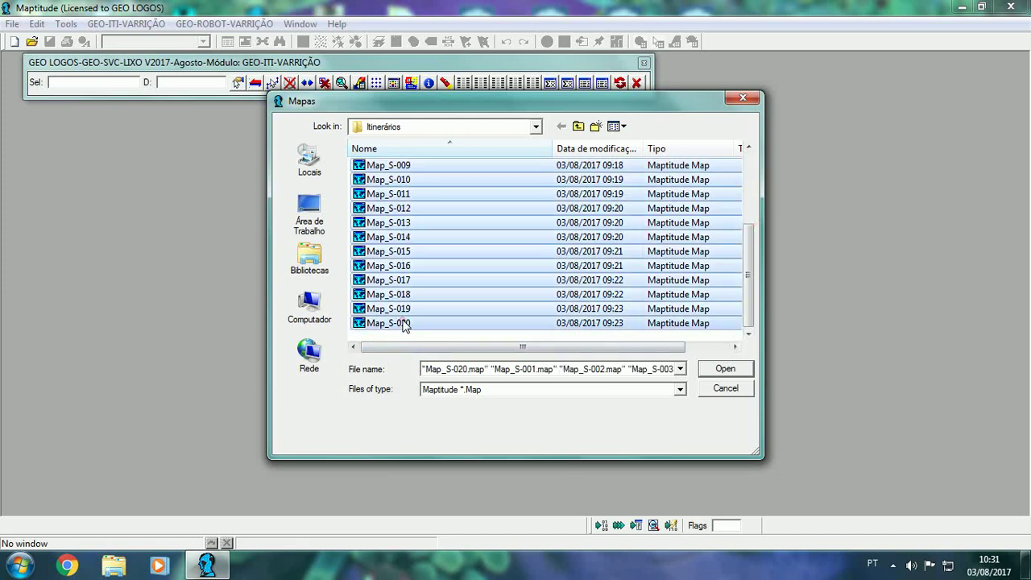
pyautogui.click(723, 369)
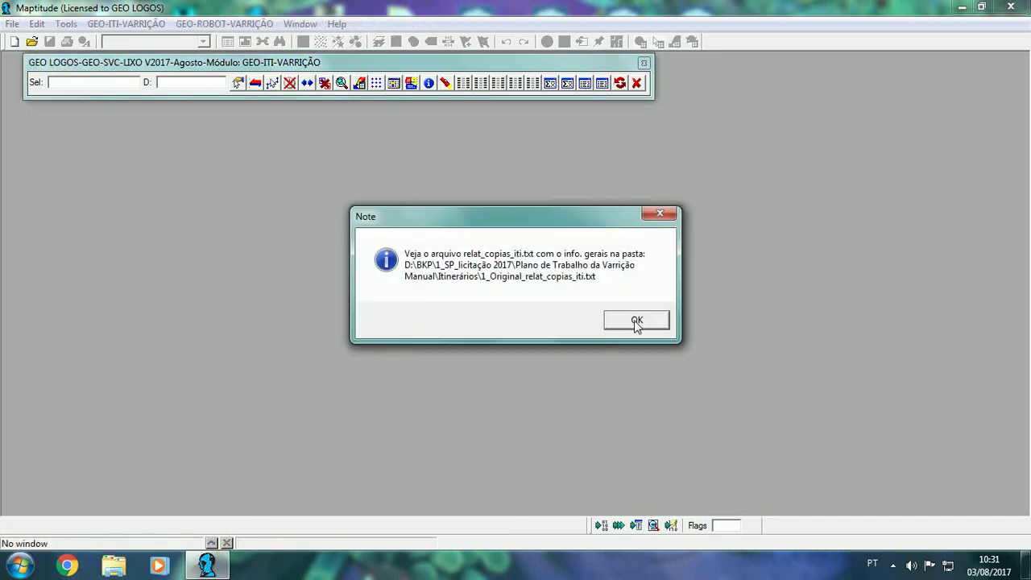
pyautogui.click(634, 319)
pyautogui.click(637, 83)
# Open the ITI_S-001 file from the Itinerários folder using the Geographic File (*.cdf;*.dbd) type.
pyautogui.click(12, 23)
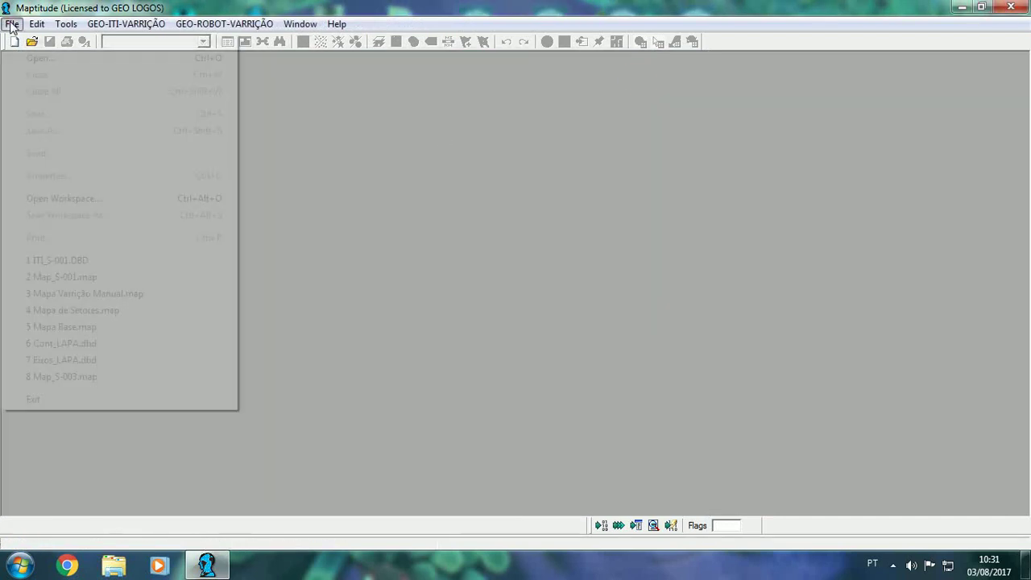
pyautogui.click(23, 58)
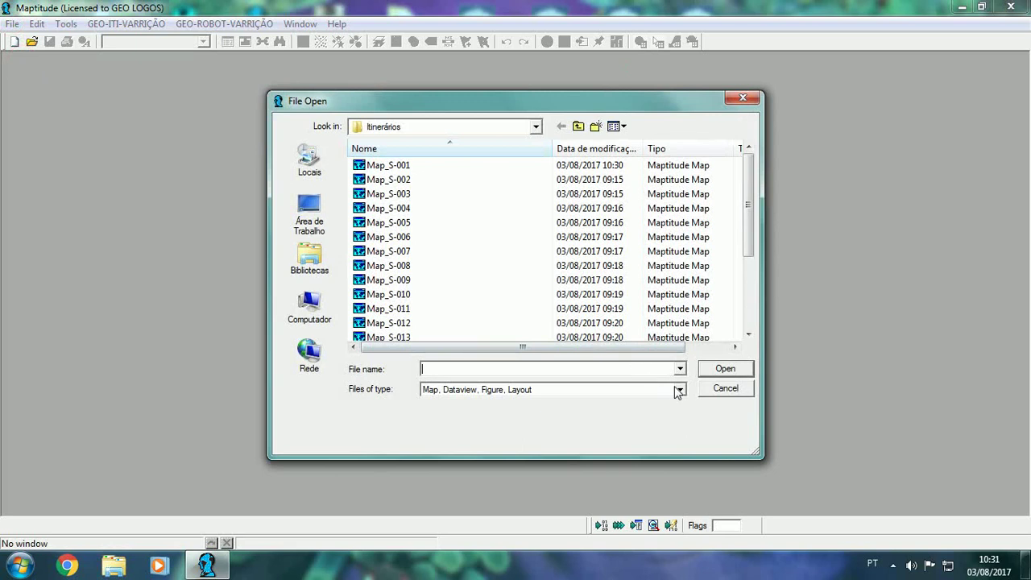
pyautogui.click(679, 388)
pyautogui.click(500, 15)
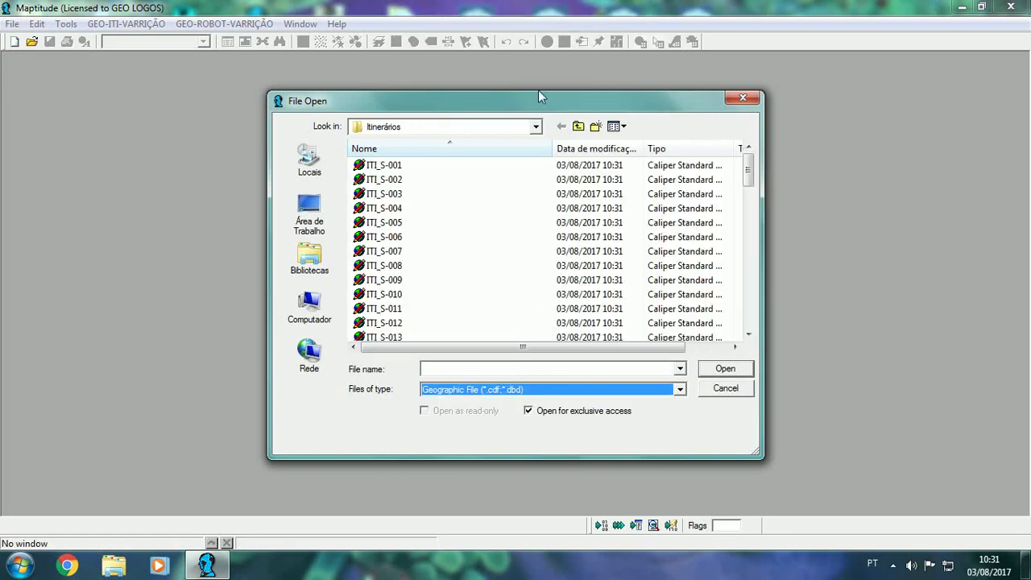
pyautogui.click(386, 167)
pyautogui.click(722, 369)
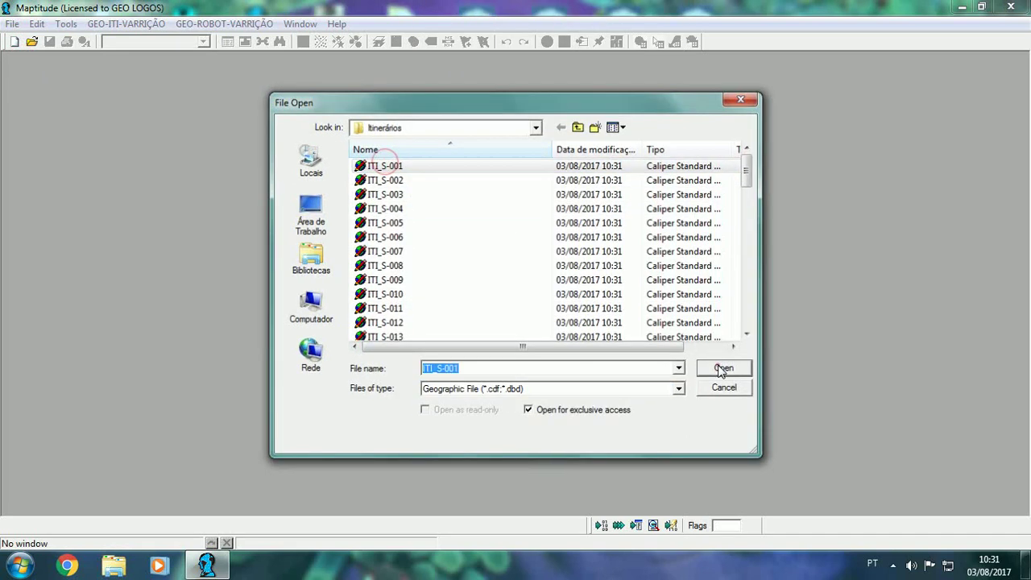
pyautogui.scroll(2, 382, 225)
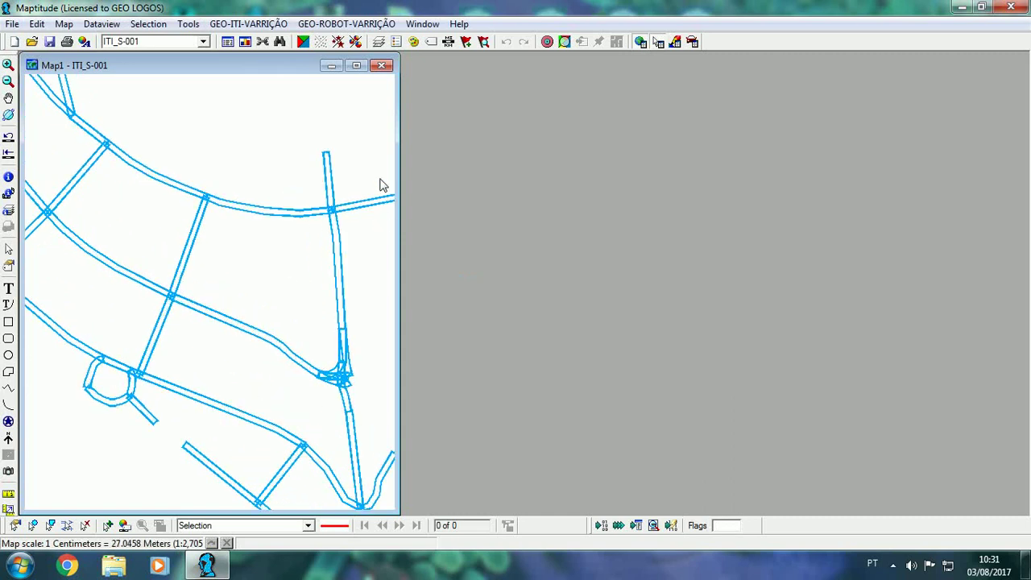
# Turn on the one-way street arrowheads in the ITI_S-001 layer style and widen the map window.
pyautogui.click(379, 41)
pyautogui.click(396, 344)
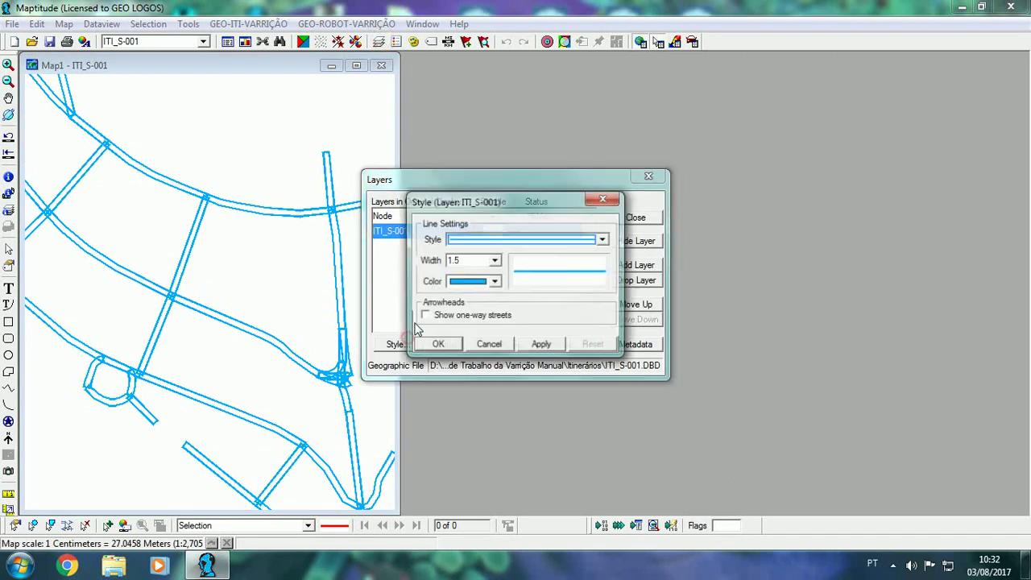
pyautogui.click(424, 316)
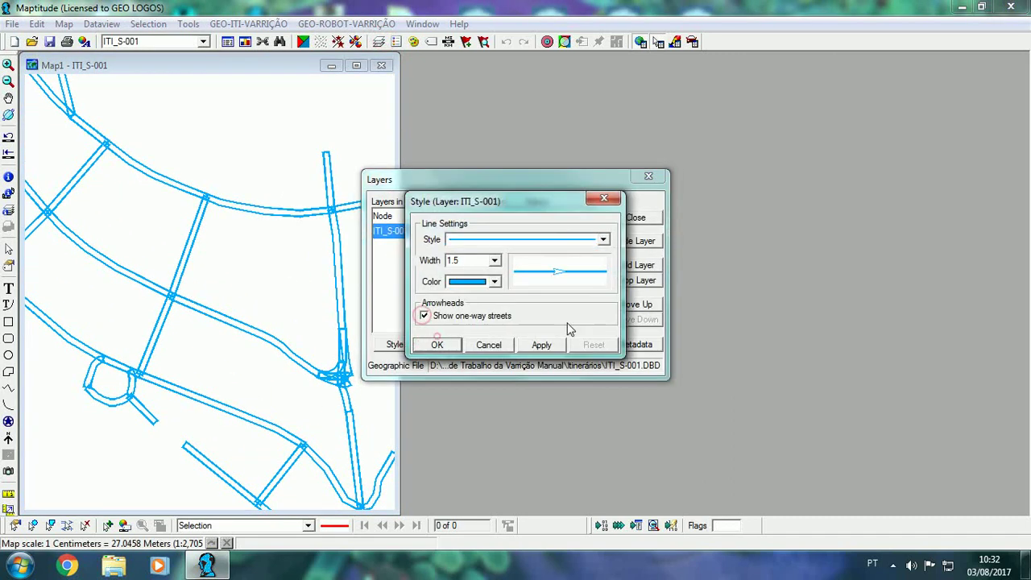
pyautogui.click(436, 349)
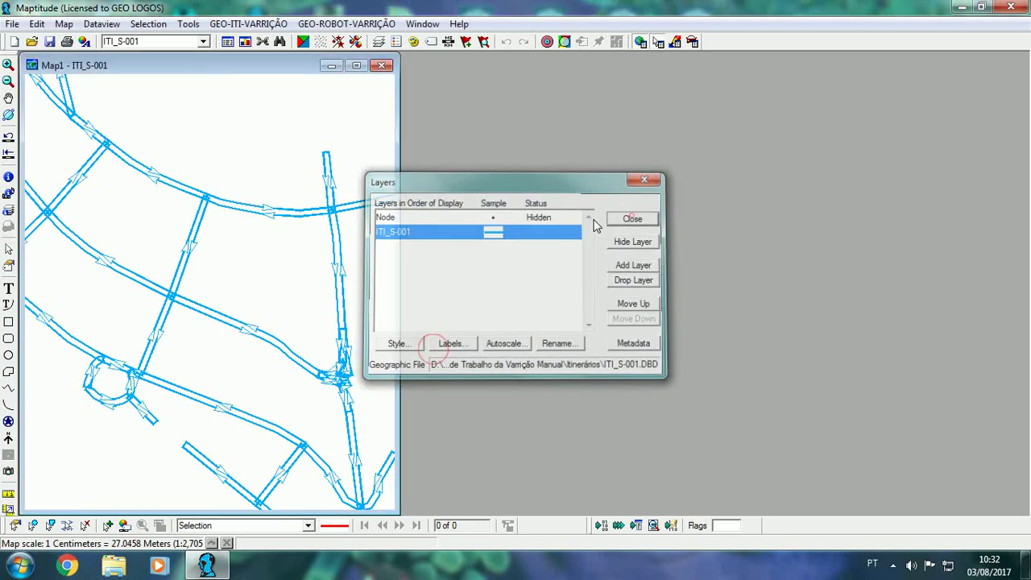
pyautogui.click(635, 218)
pyautogui.moveTo(400, 208); pyautogui.dragTo(746, 208)
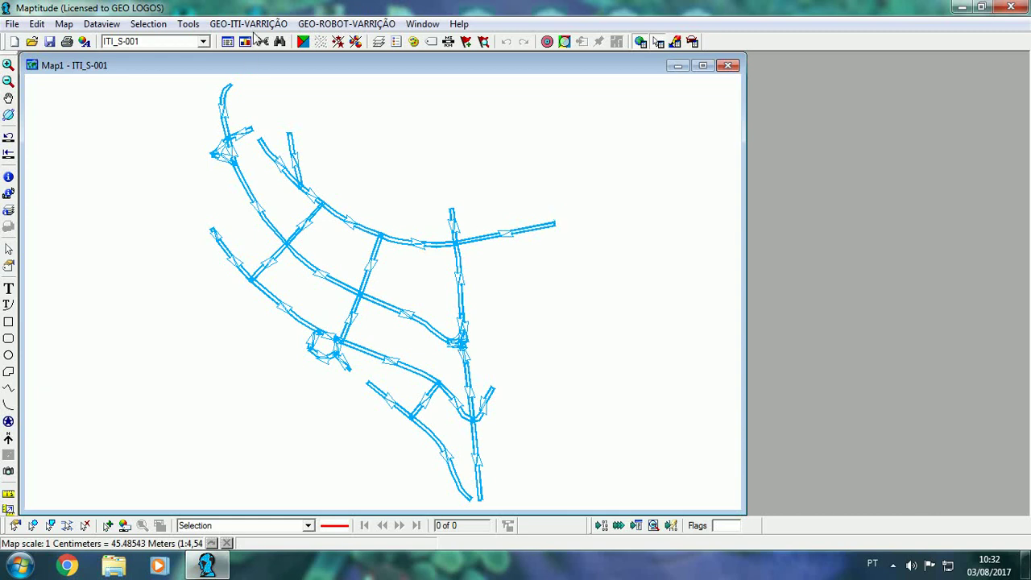
# Review the export formats for the ITI_S-001 layer, including ESRI Shape and MapInfo Interchange, and leave without exporting.
pyautogui.click(194, 26)
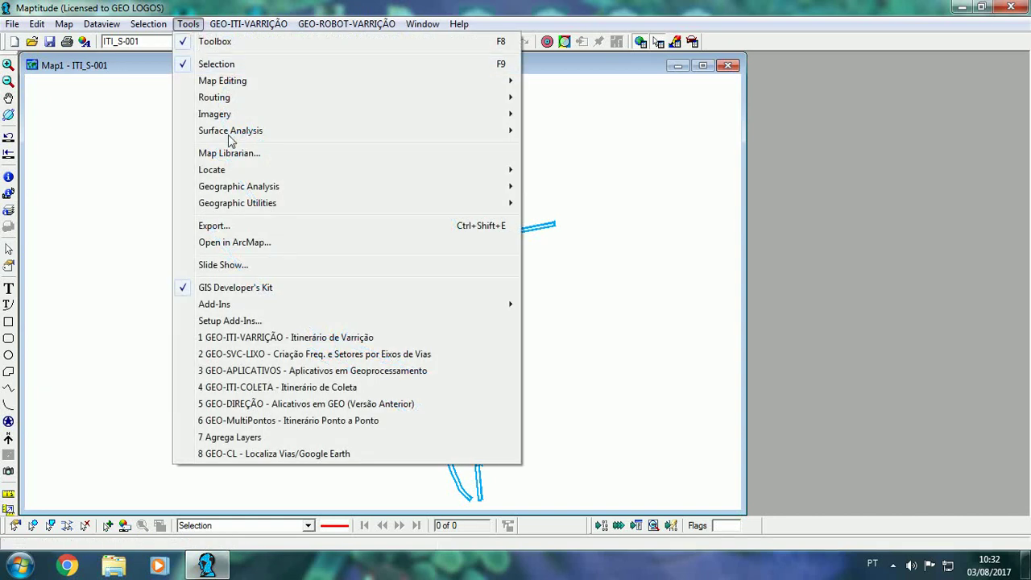
pyautogui.click(242, 225)
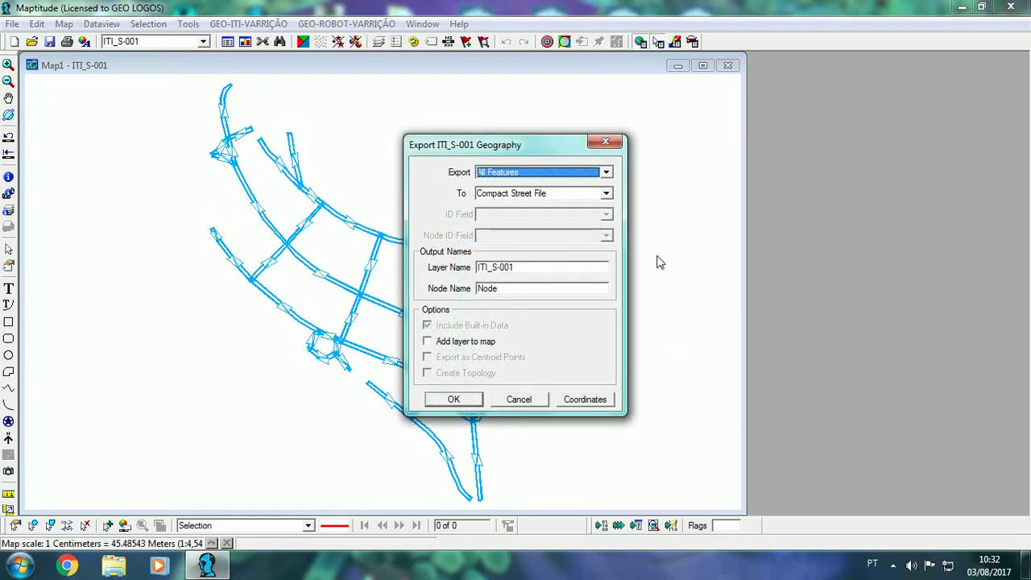
pyautogui.click(610, 194)
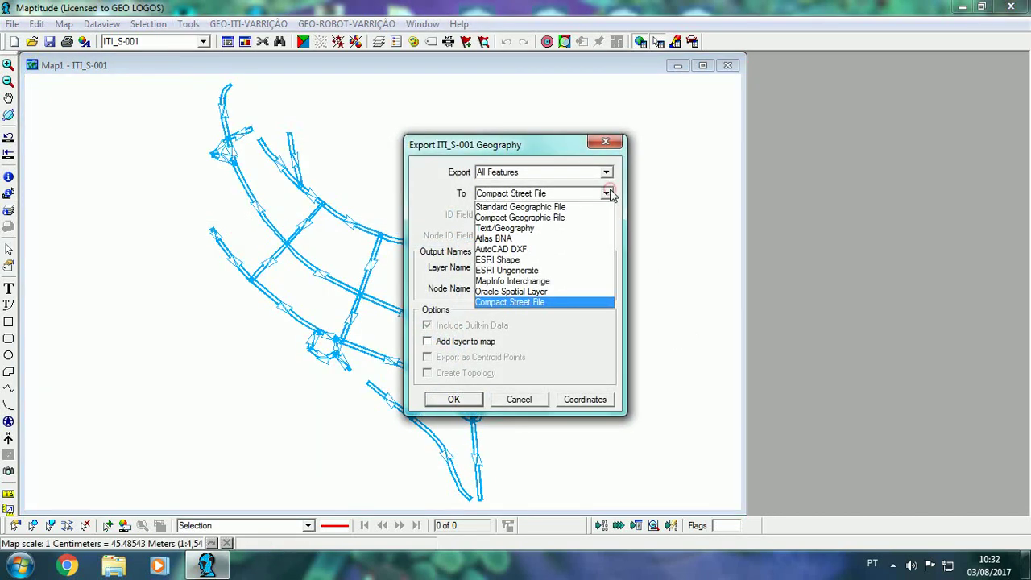
pyautogui.click(545, 263)
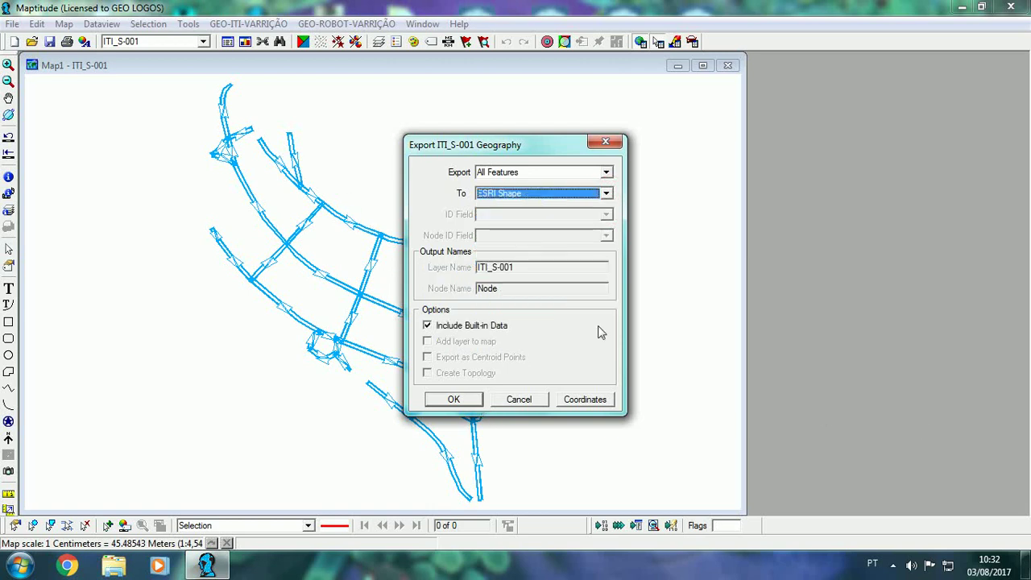
pyautogui.click(606, 194)
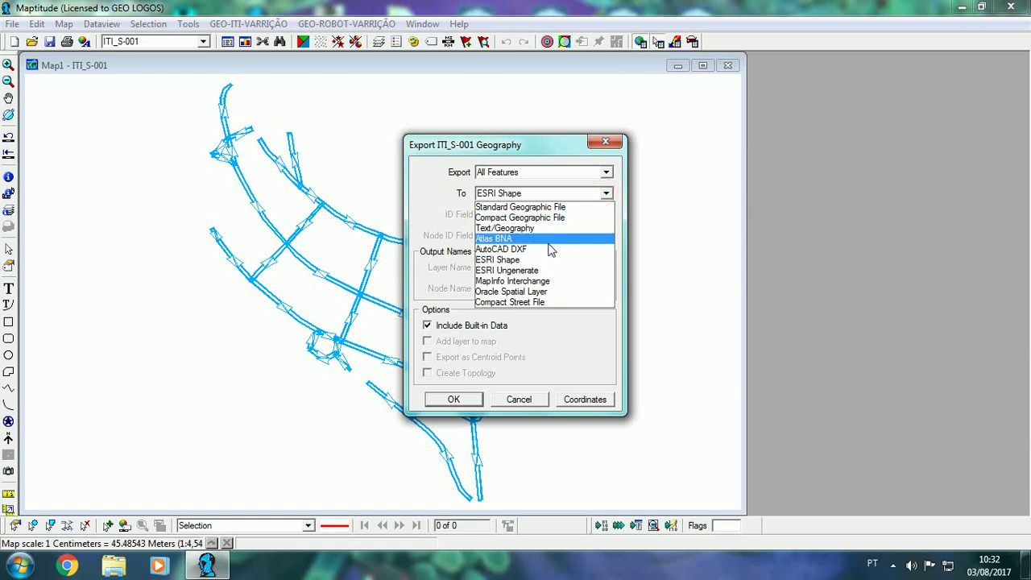
pyautogui.click(531, 281)
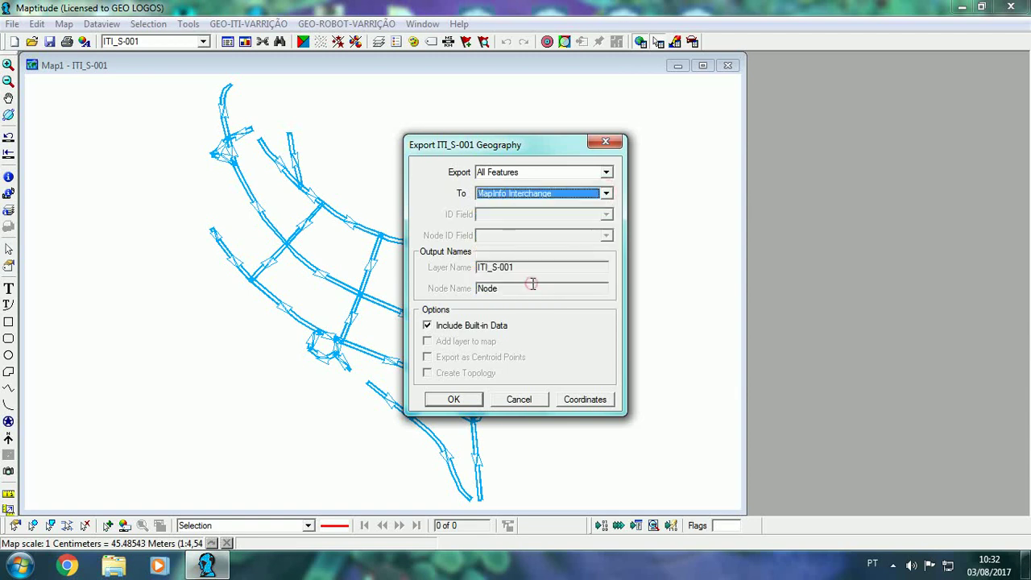
pyautogui.click(454, 400)
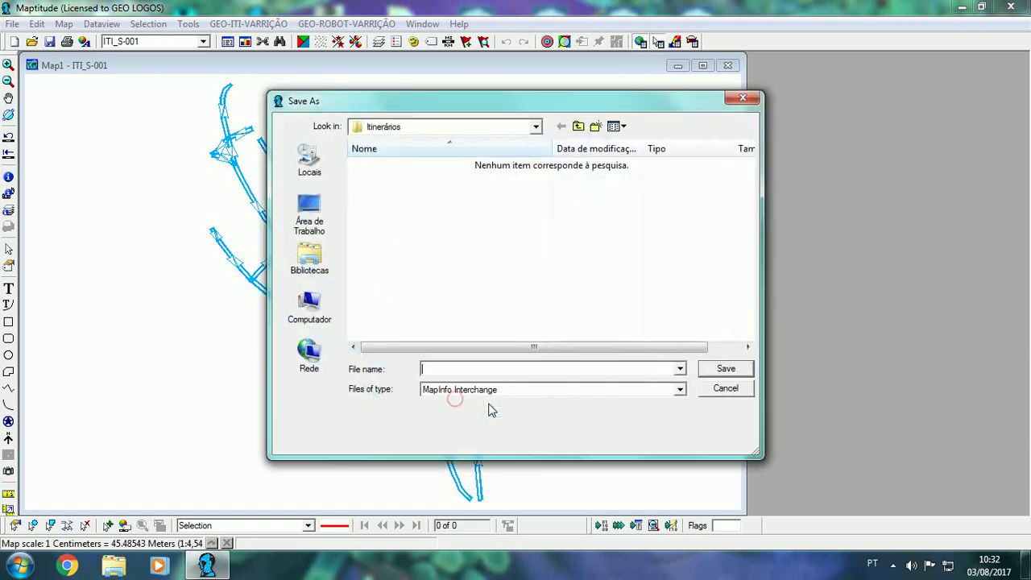
pyautogui.click(728, 389)
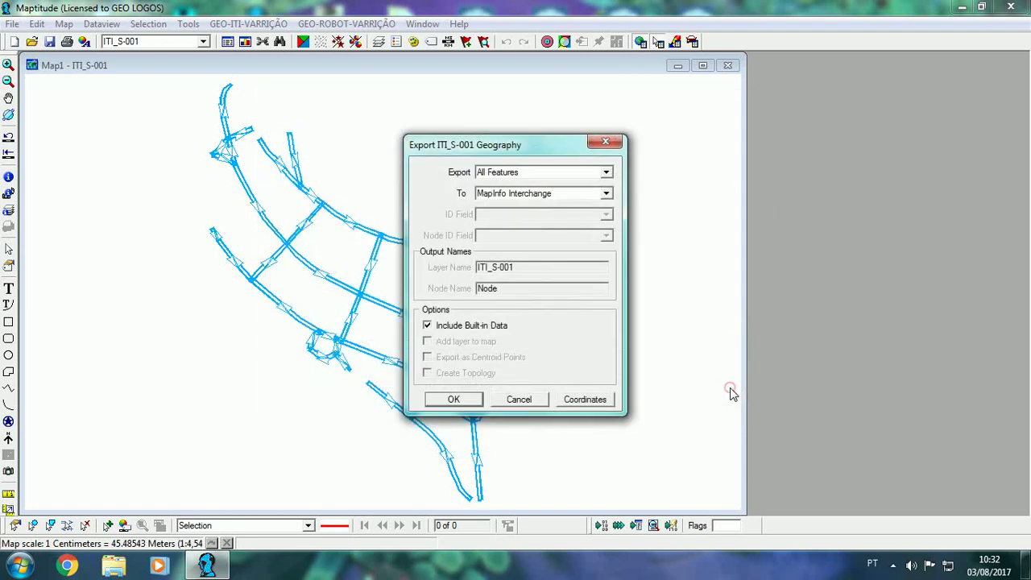
pyautogui.click(519, 399)
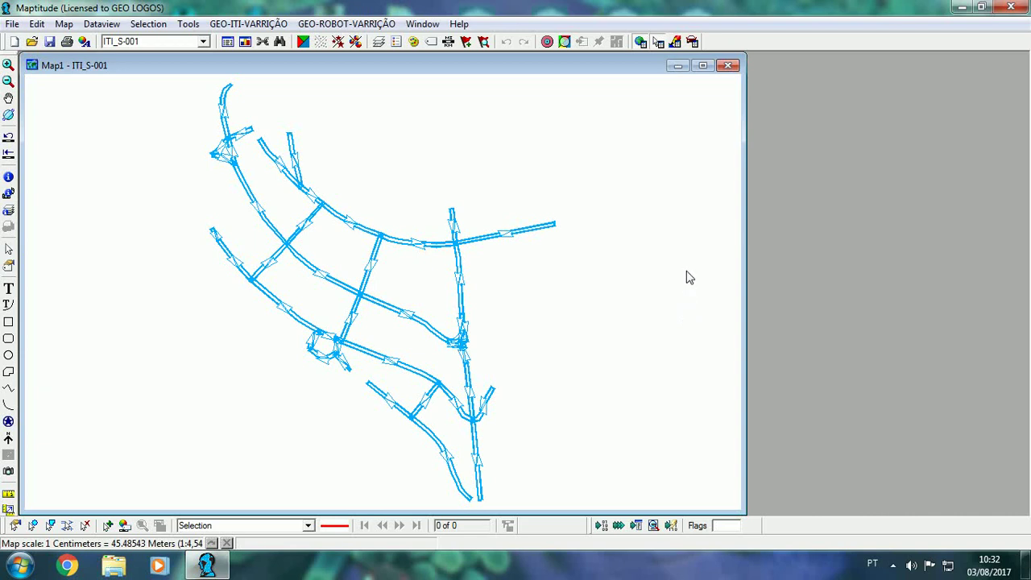
# Close the ITI_S-001 map without saving changes, and open the GEO-ITI-VARRIÇÃO toolbox briefly before closing it.
pyautogui.click(728, 65)
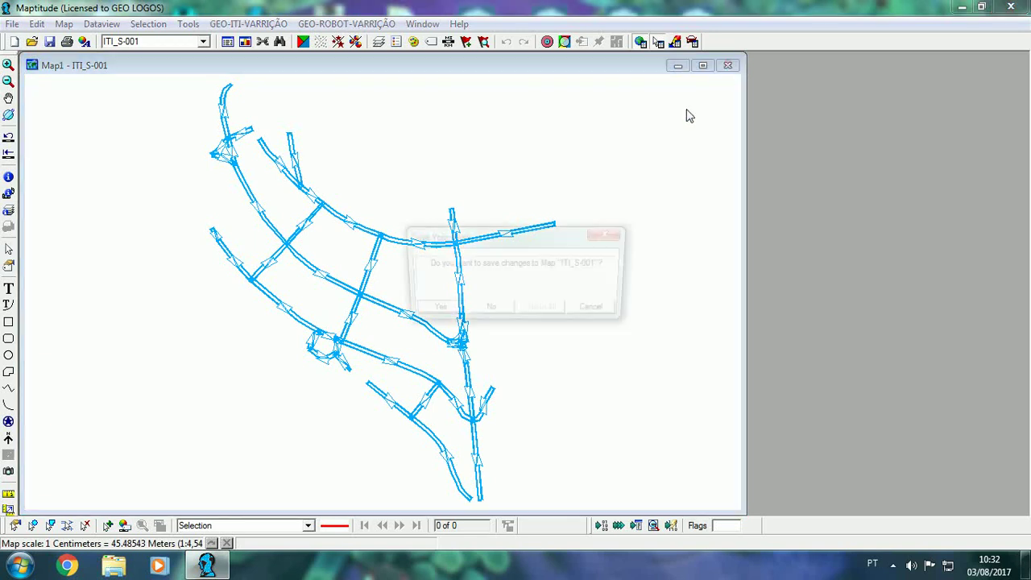
pyautogui.click(508, 313)
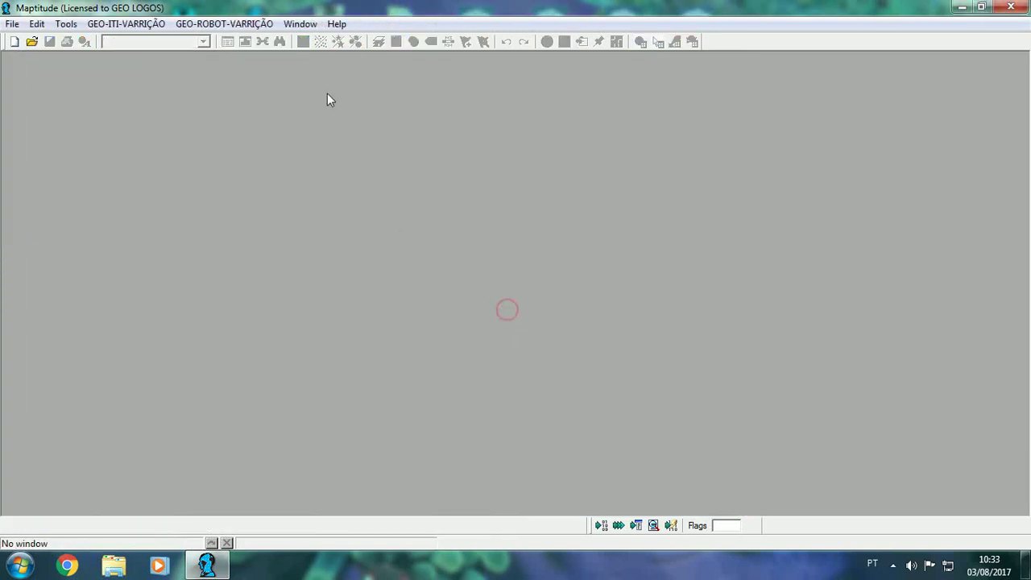
pyautogui.click(153, 24)
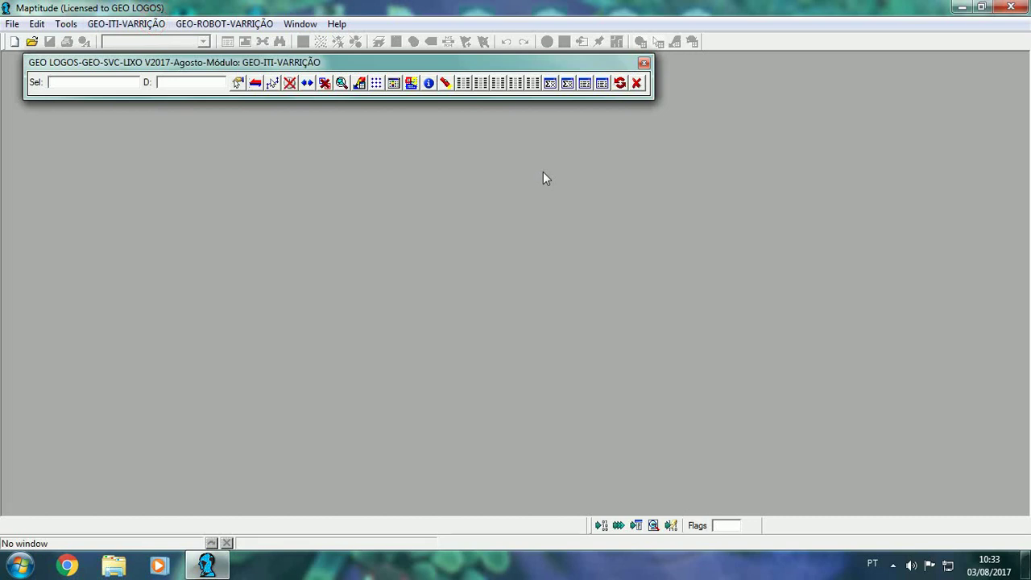
pyautogui.click(636, 83)
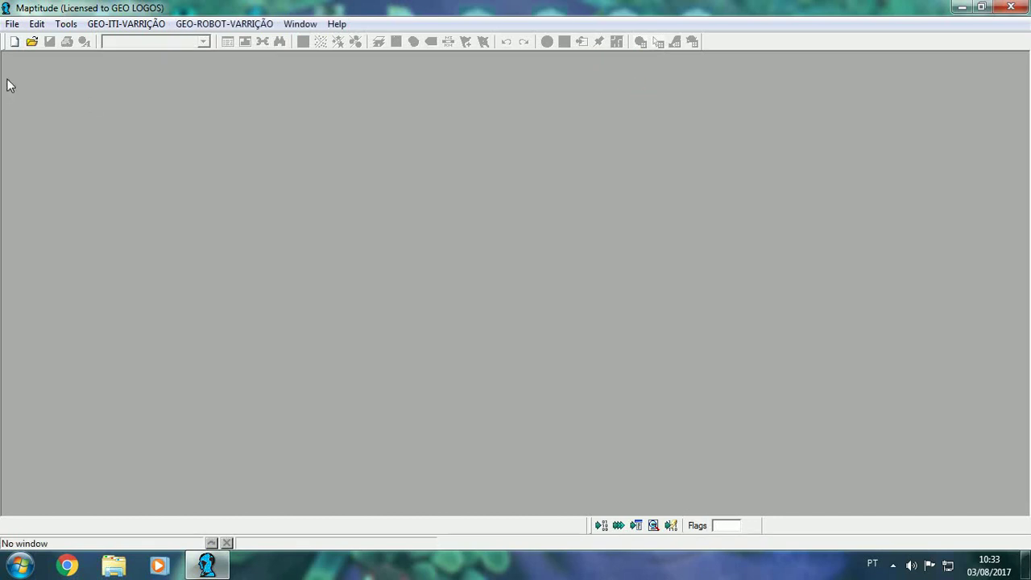
# Open the geographic files ITI_S-001, ITI_S-002, ITI_S-003 and ITI_S-004 together from the Itinerários folder, using the Geographic File (*.cdf;*.dbd) type.
pyautogui.click(12, 24)
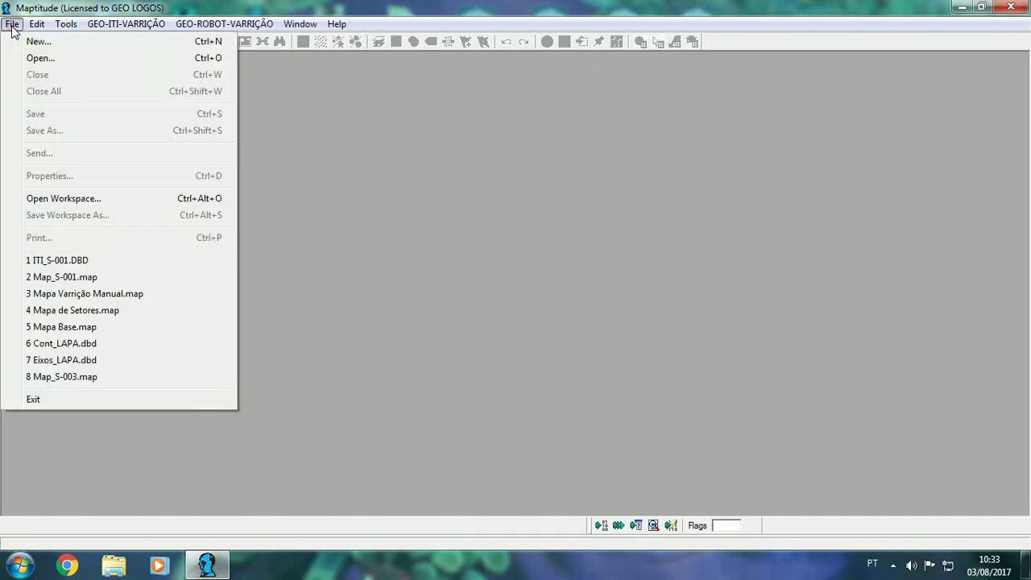
pyautogui.click(25, 57)
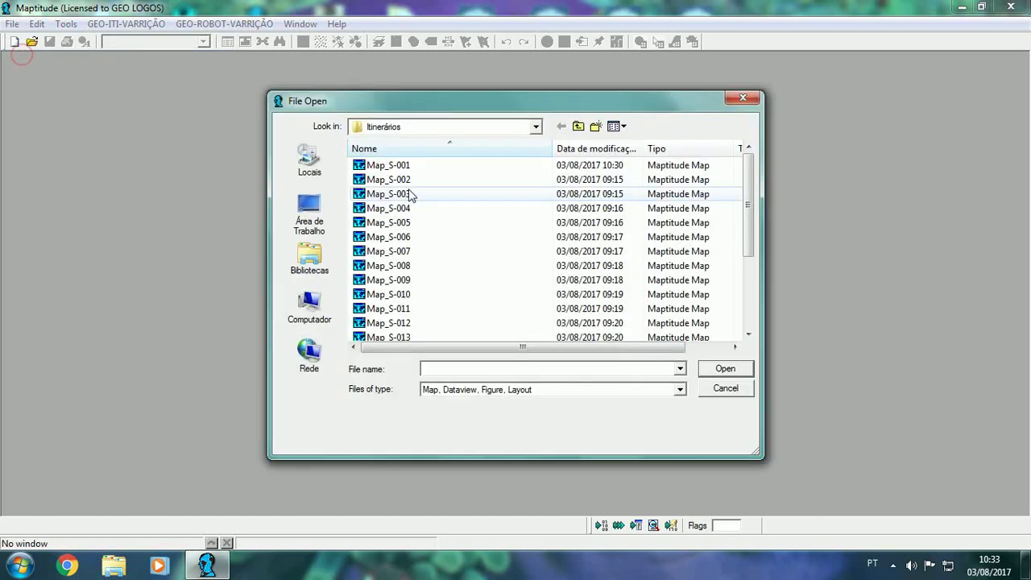
pyautogui.click(682, 389)
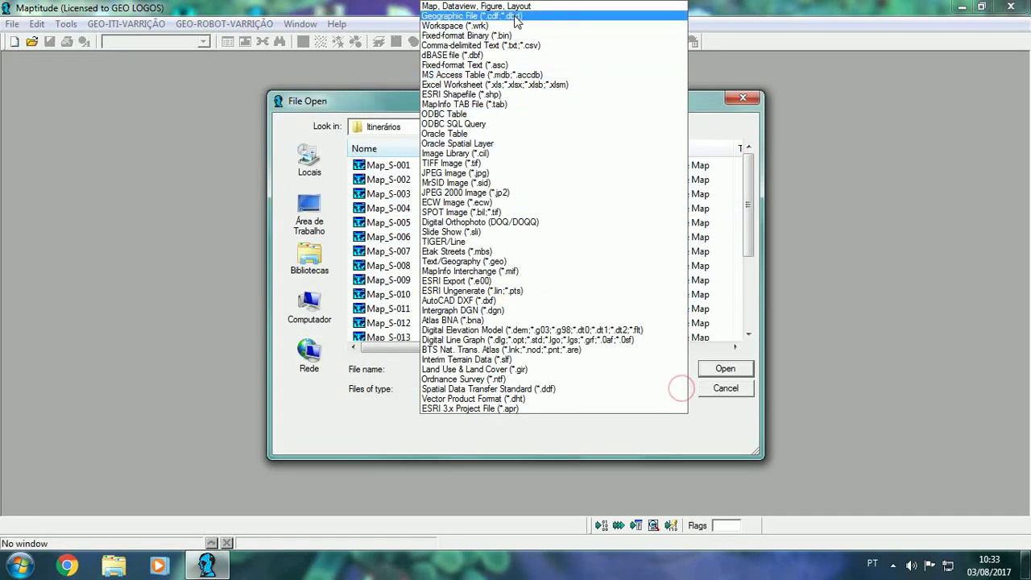
pyautogui.click(476, 16)
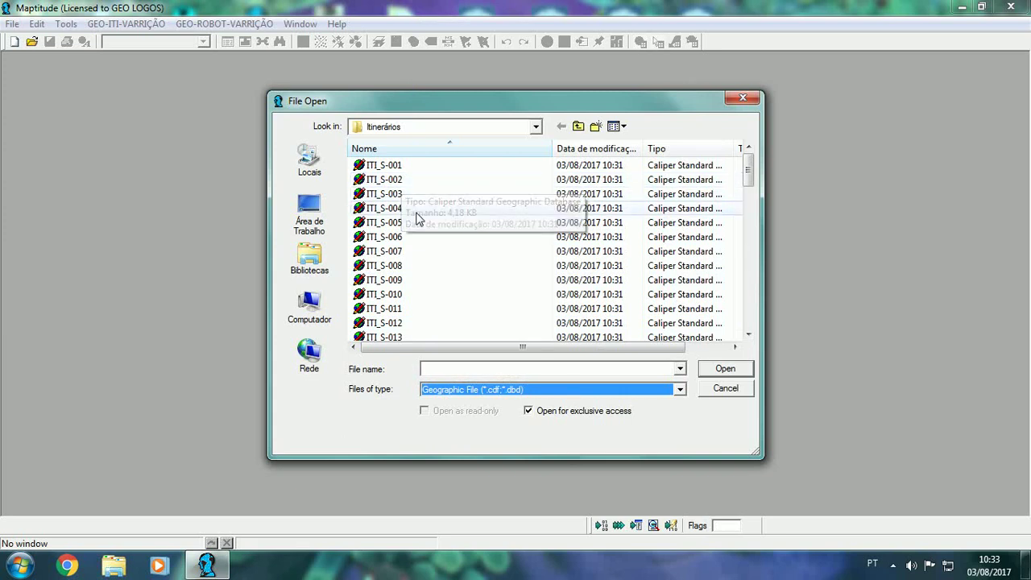
pyautogui.click(405, 168)
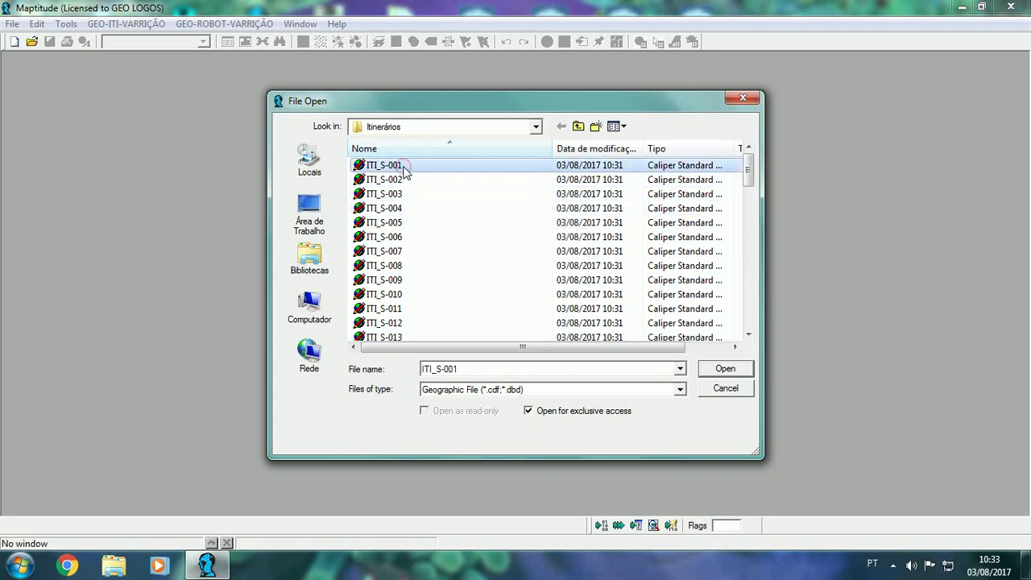
pyautogui.keyDown('ctrl'); pyautogui.click(399, 180); pyautogui.keyUp('ctrl')
pyautogui.keyDown('ctrl'); pyautogui.click(399, 194); pyautogui.keyUp('ctrl')
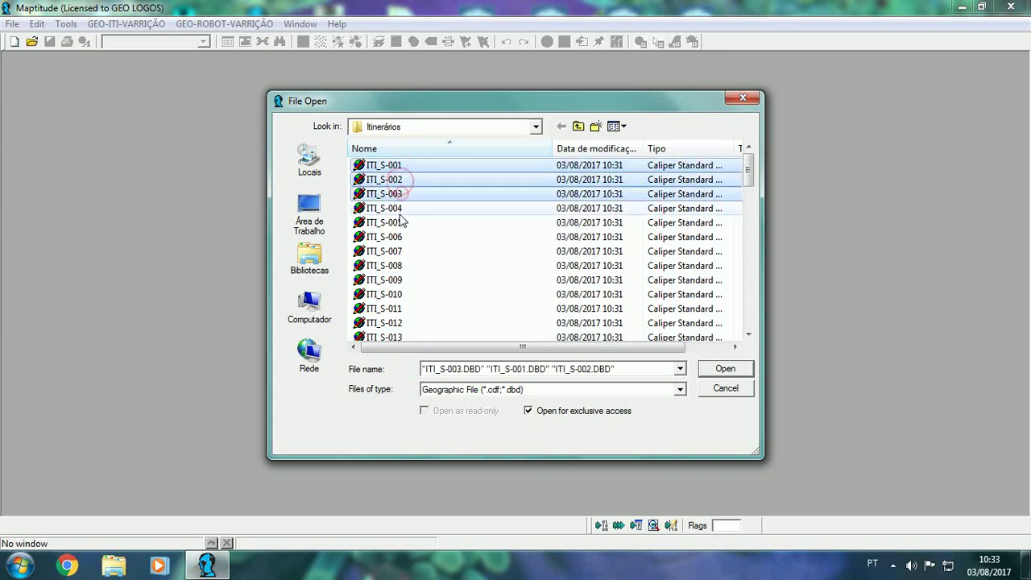
pyautogui.keyDown('ctrl'); pyautogui.click(398, 208); pyautogui.keyUp('ctrl')
pyautogui.click(727, 370)
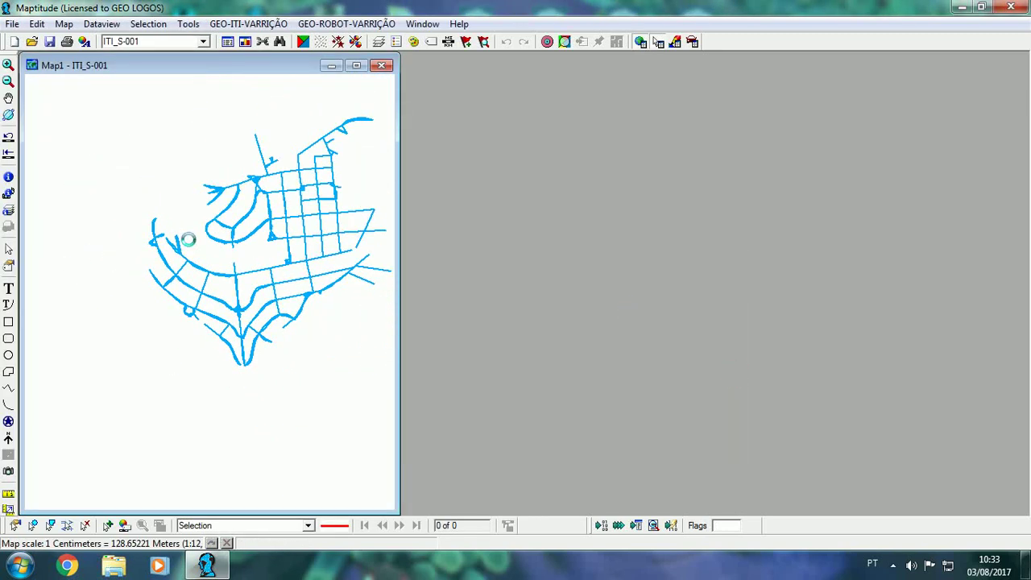
# Check the list of loaded itinerary layers and widen the map window.
pyautogui.click(378, 41)
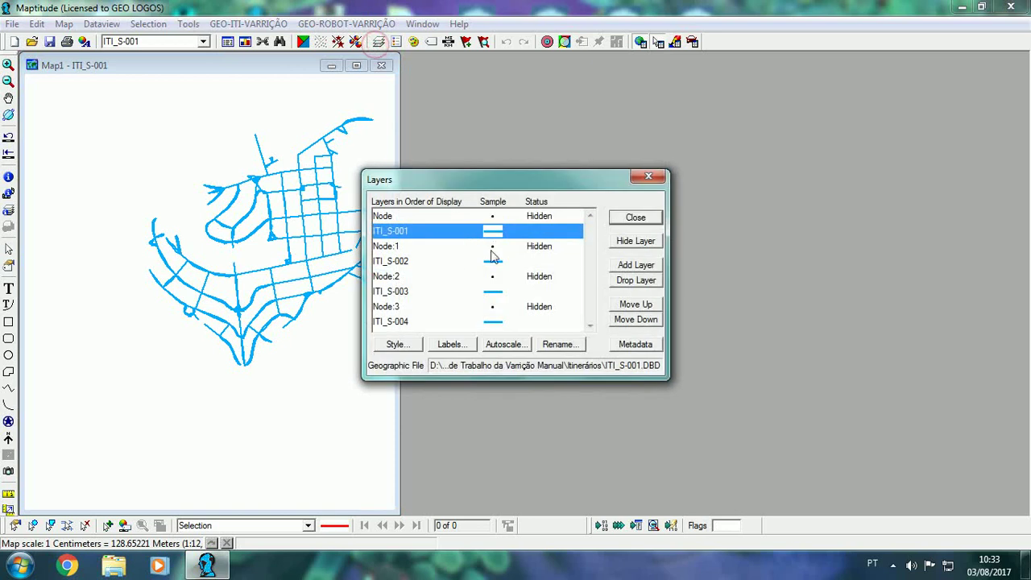
pyautogui.click(634, 219)
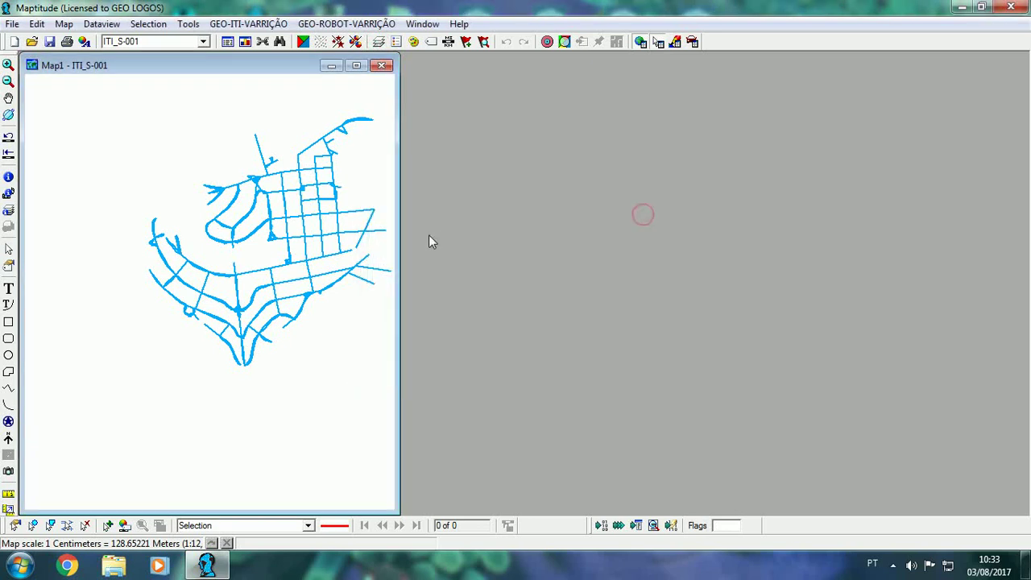
pyautogui.moveTo(398, 242); pyautogui.dragTo(496, 245)
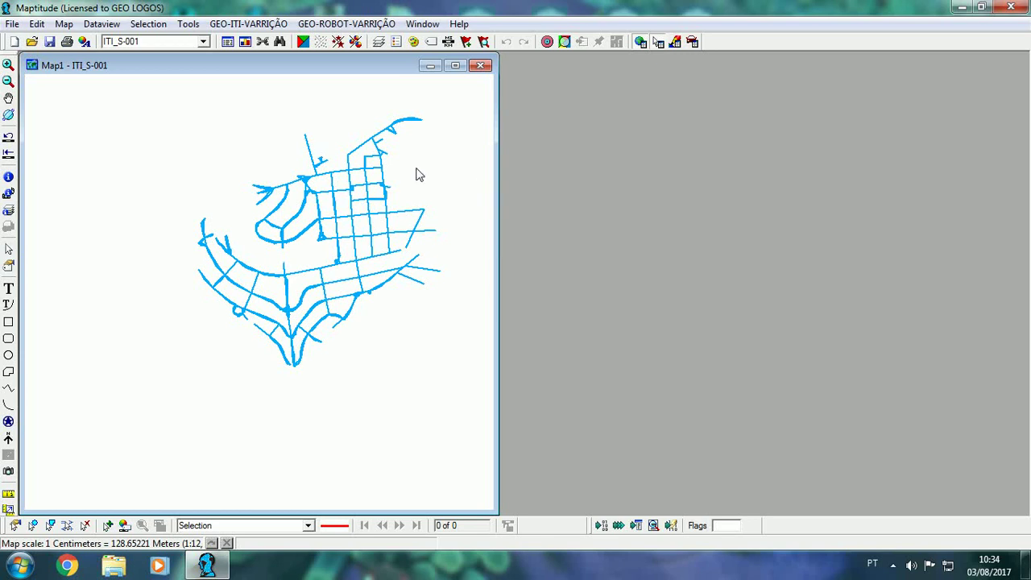
# Merge the four itinerary layers with the 1 - Agrega Layers process, copying all attributes of all layers, and close the map without saving.
pyautogui.click(189, 24)
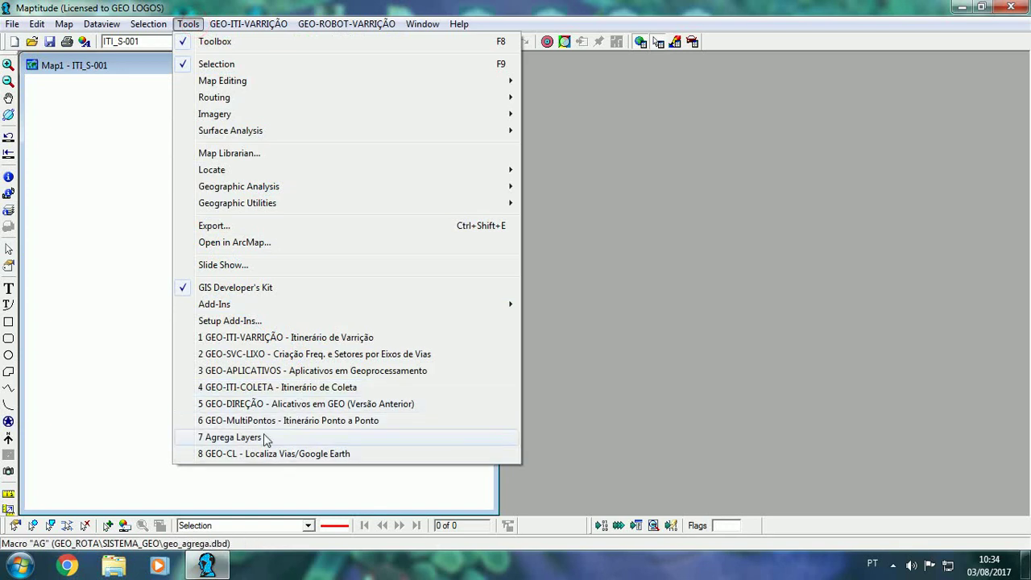
pyautogui.click(263, 435)
pyautogui.click(496, 330)
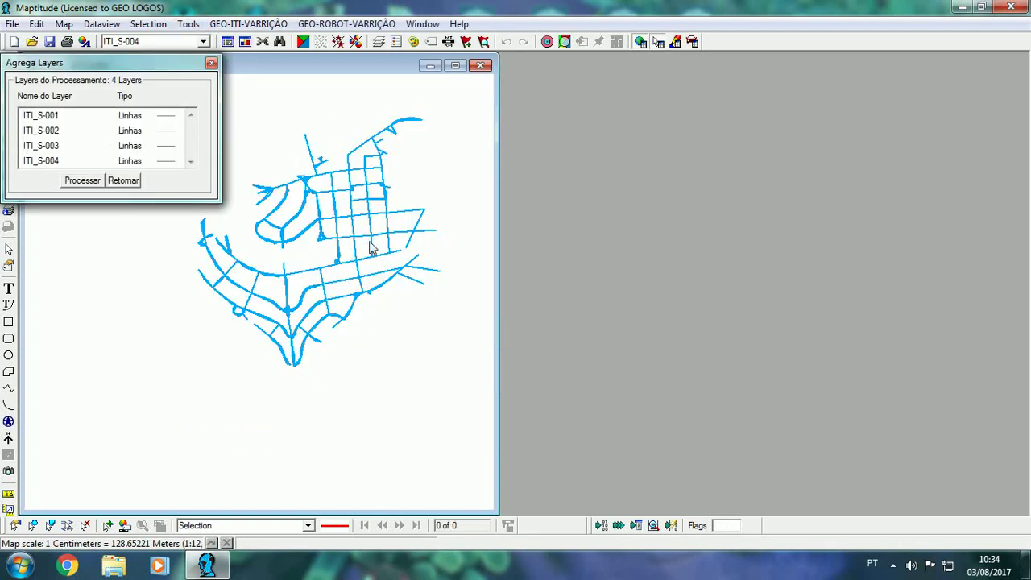
pyautogui.click(84, 180)
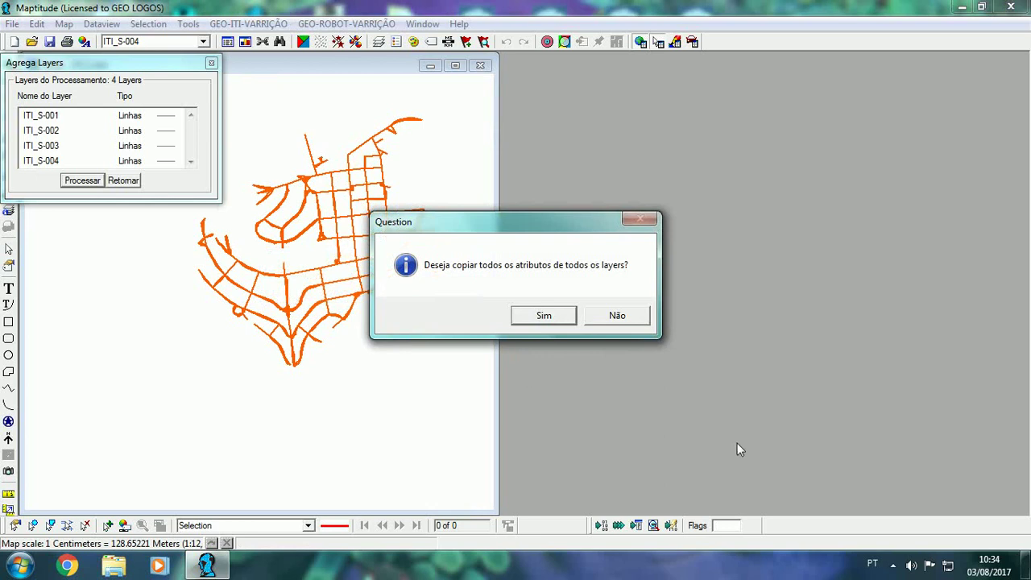
pyautogui.click(562, 316)
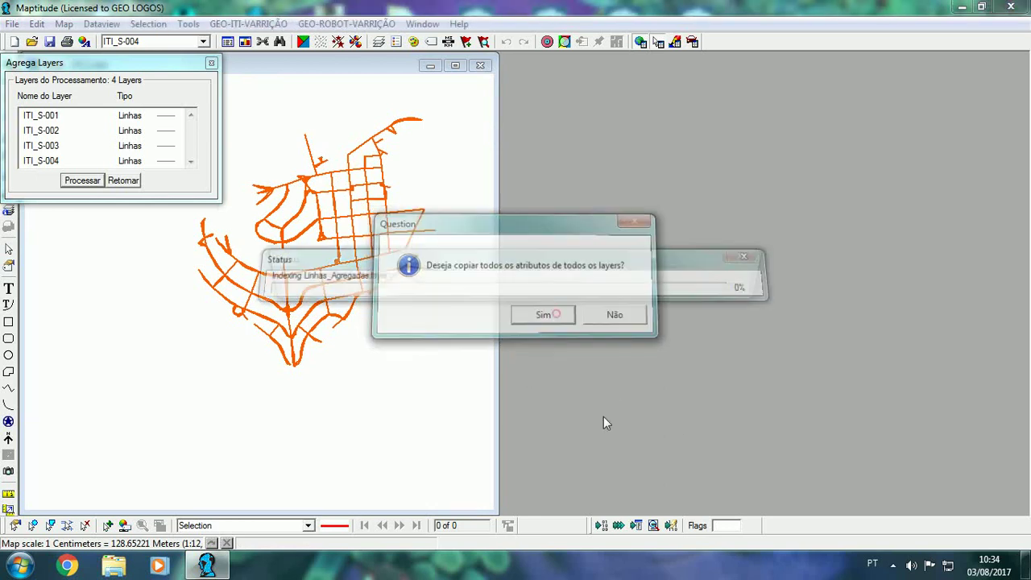
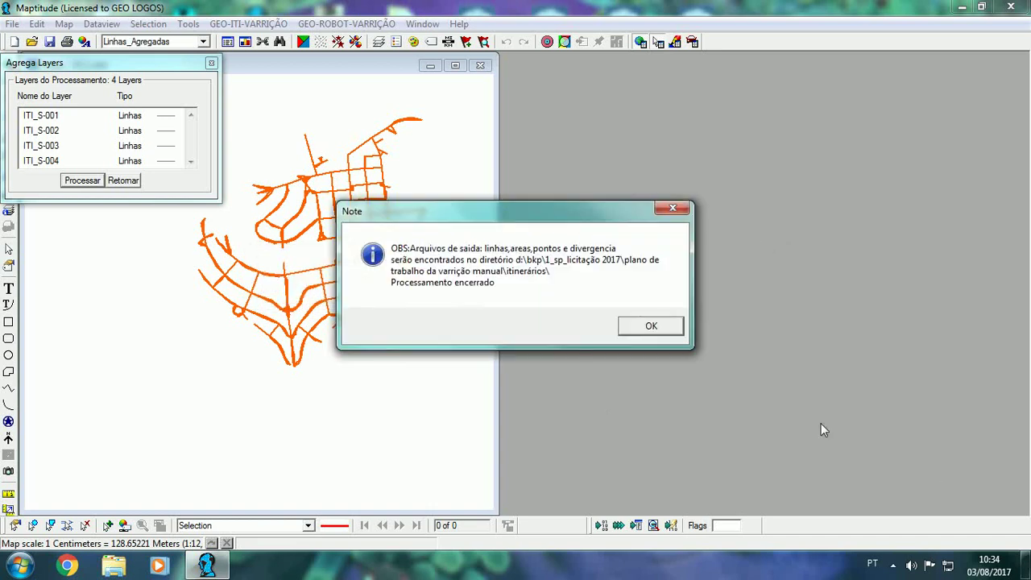
pyautogui.click(649, 327)
pyautogui.click(132, 179)
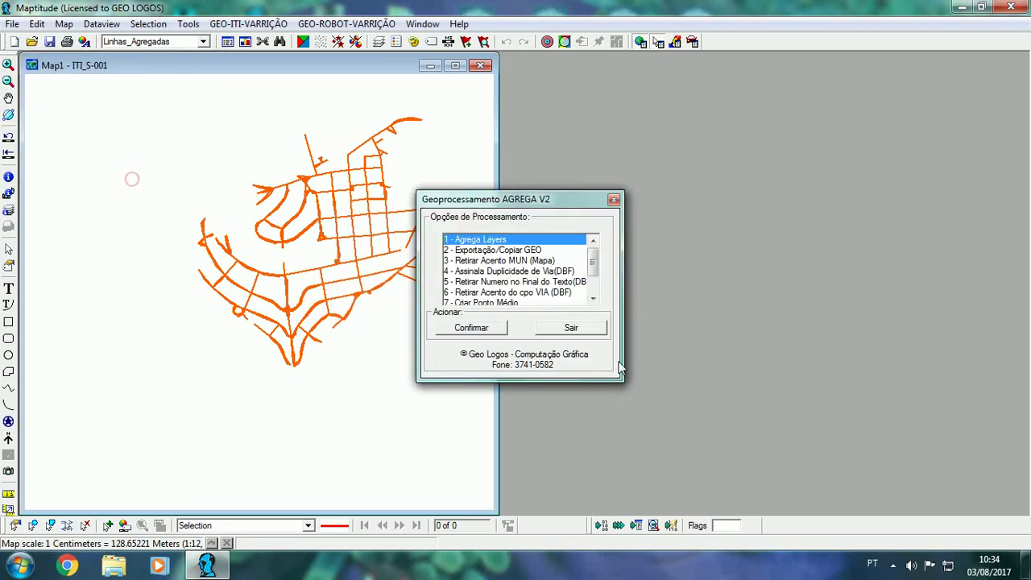
pyautogui.click(605, 332)
pyautogui.click(480, 65)
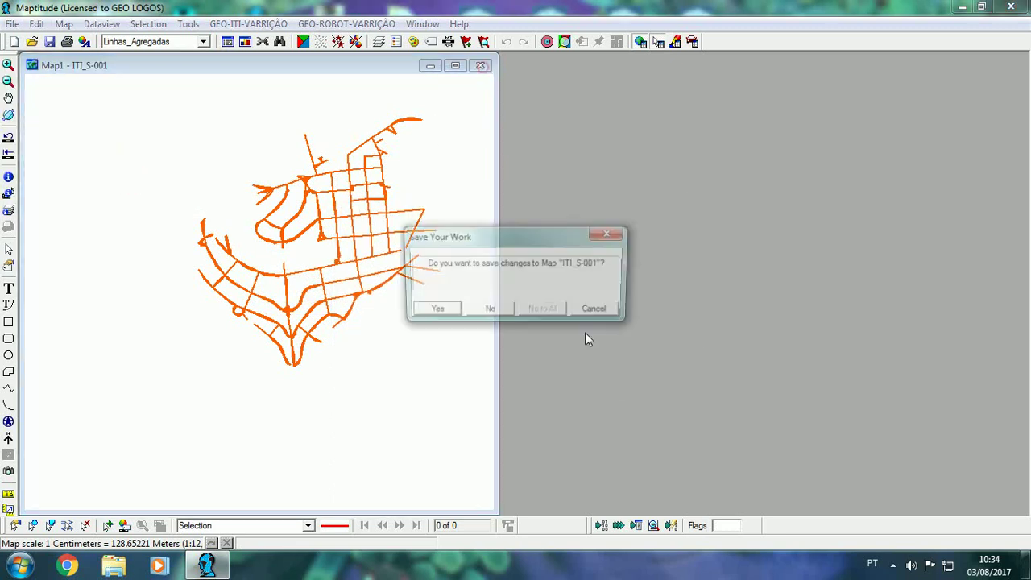
pyautogui.click(489, 312)
# Open the linhas file from the Itinerários folder using the Geographic File (*.cdf;*.dbd) type, and maximize its map.
pyautogui.click(12, 23)
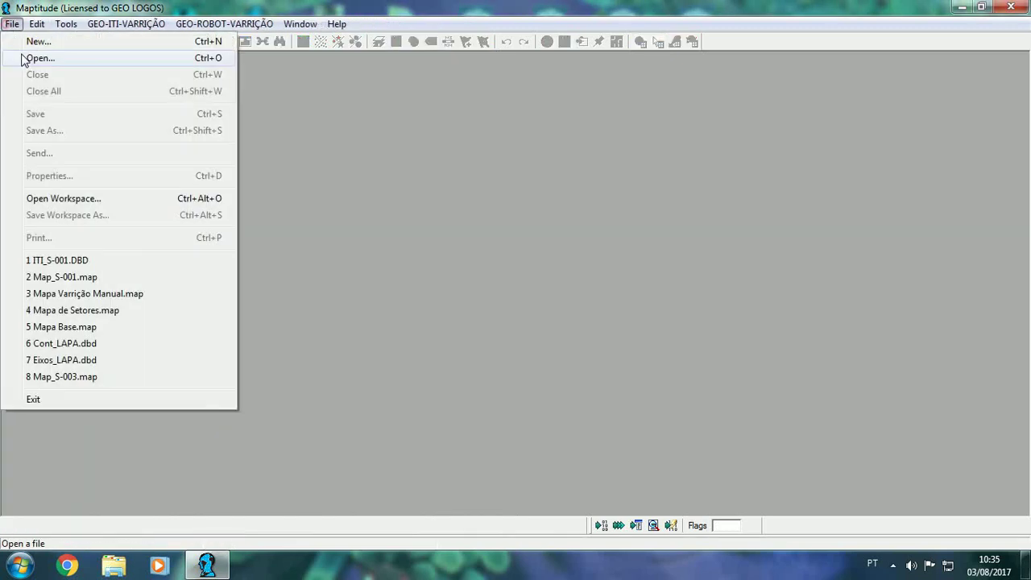
pyautogui.click(33, 58)
pyautogui.click(681, 388)
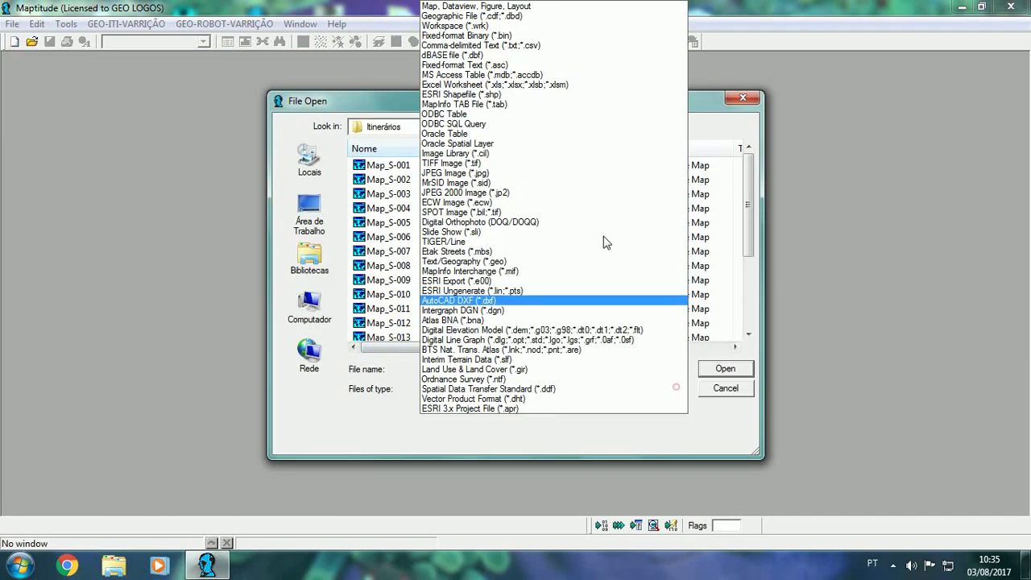
pyautogui.click(540, 16)
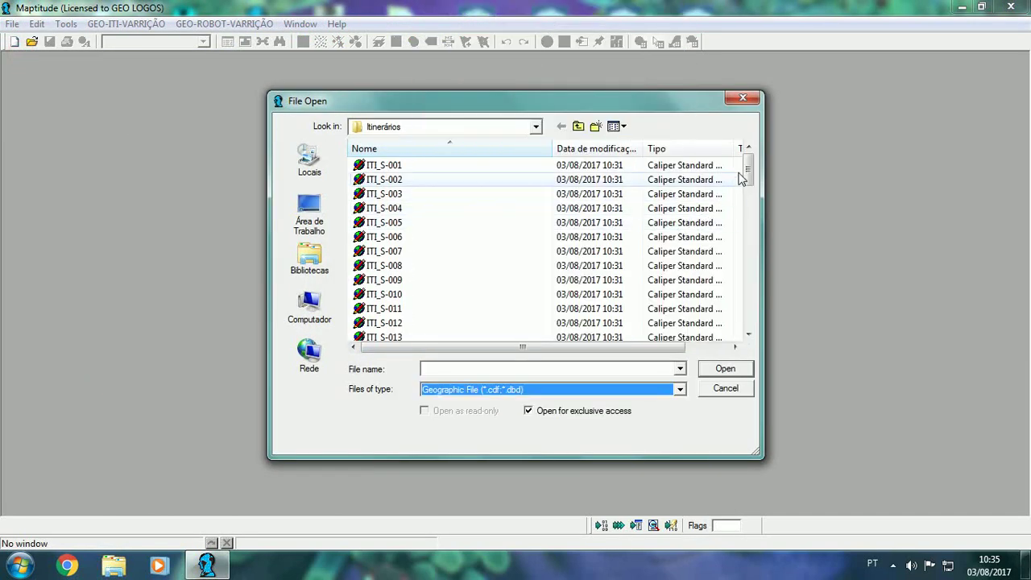
pyautogui.moveTo(748, 174); pyautogui.dragTo(747, 211)
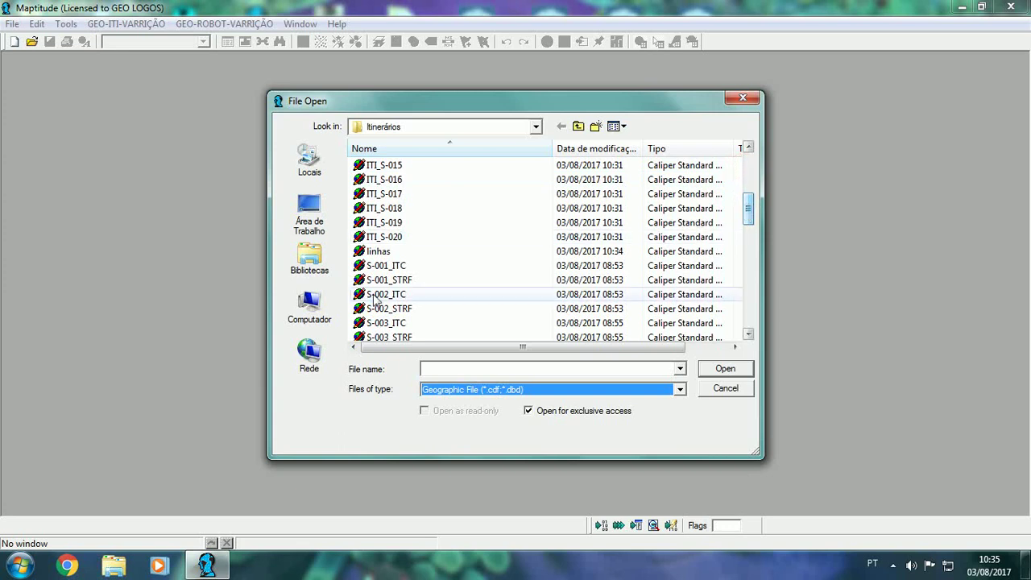
pyautogui.click(376, 252)
pyautogui.click(727, 364)
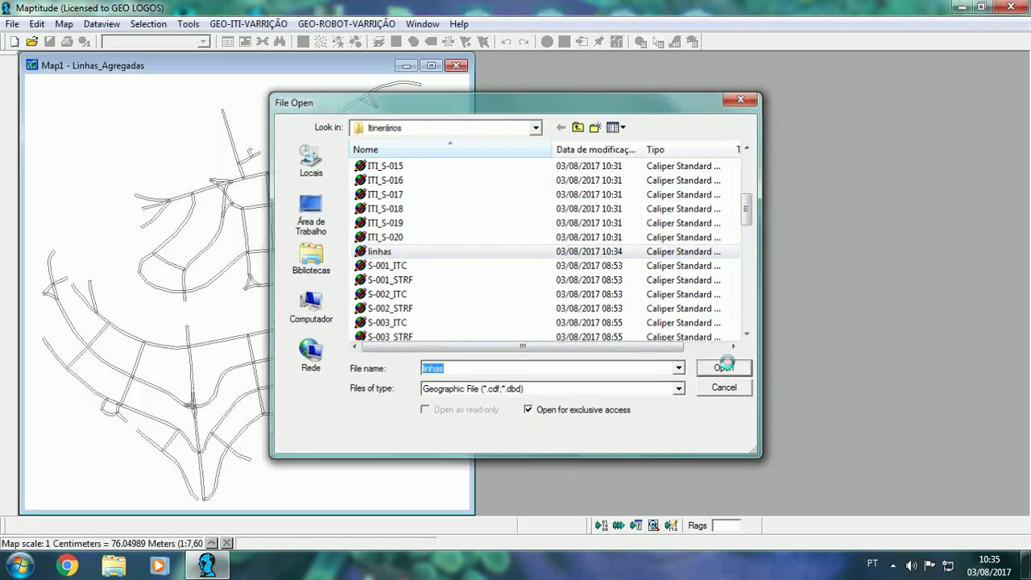
pyautogui.click(431, 65)
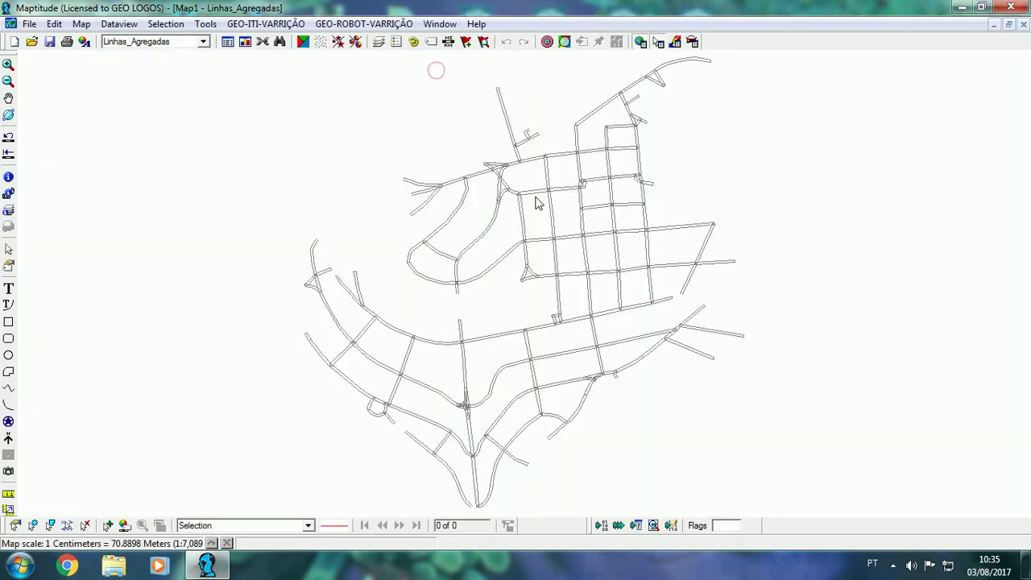
# Turn on the one-way street arrowheads in the Linhas_Agregadas layer style and check the merged map and its layer list.
pyautogui.click(378, 42)
pyautogui.click(406, 343)
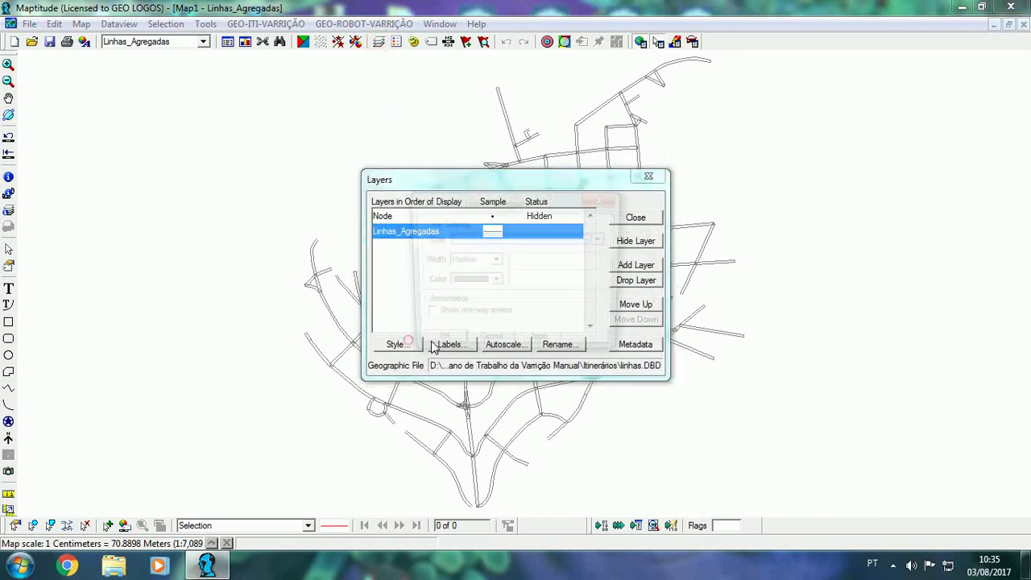
pyautogui.click(425, 315)
pyautogui.click(436, 345)
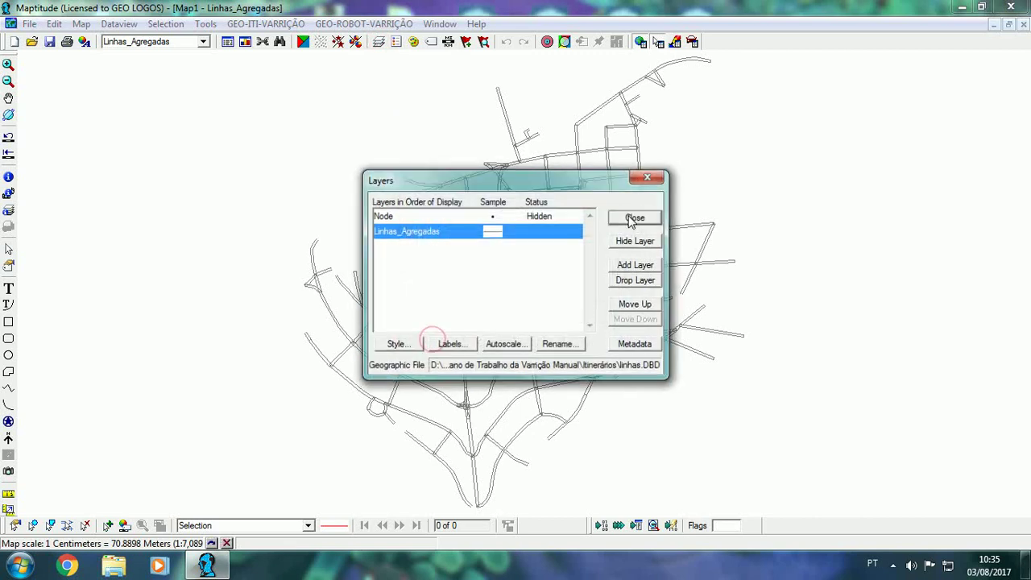
pyautogui.click(633, 217)
pyautogui.scroll(1, 633, 224)
pyautogui.scroll(-2, 633, 223)
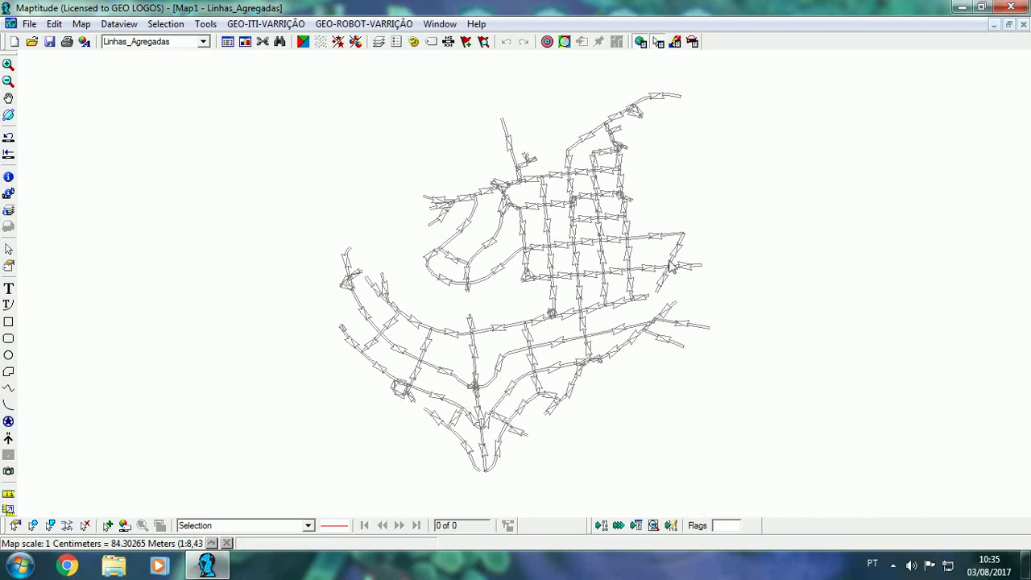
pyautogui.click(377, 41)
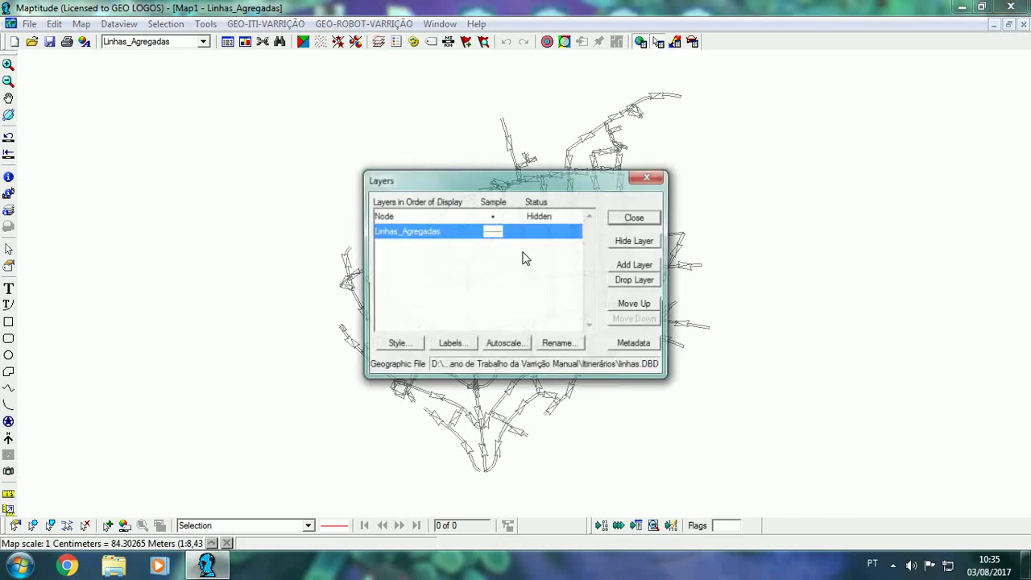
pyautogui.click(647, 219)
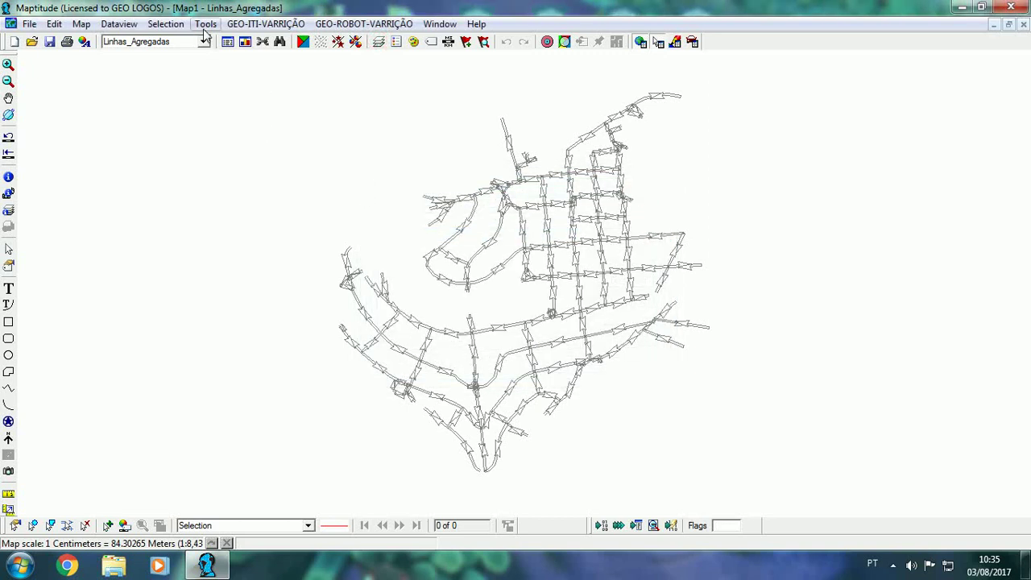
# Review the geography export formats for Linhas_Agregadas, including ESRI Shape and MapInfo Interchange, and leave without exporting.
pyautogui.click(205, 24)
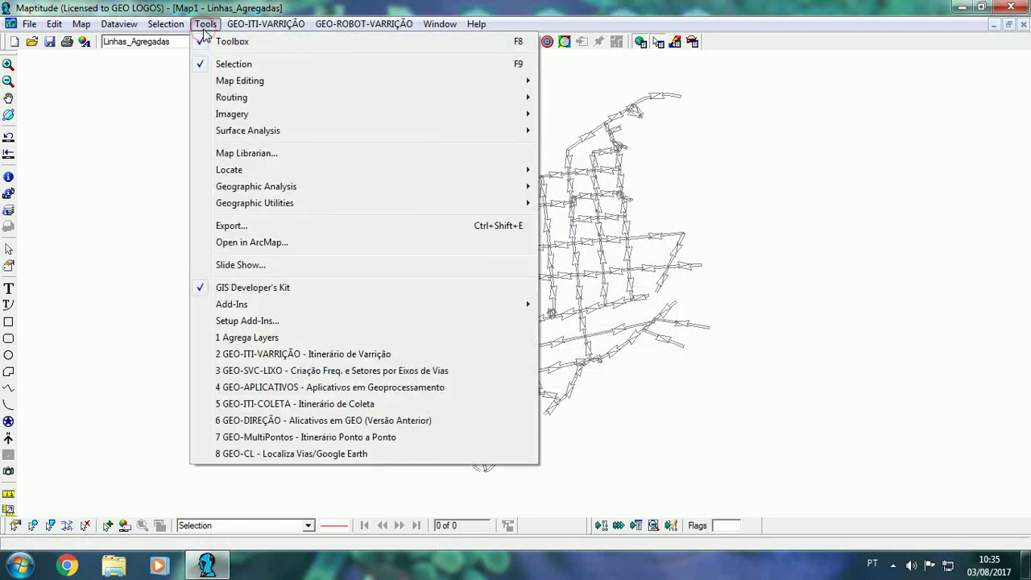
pyautogui.click(268, 227)
pyautogui.click(606, 193)
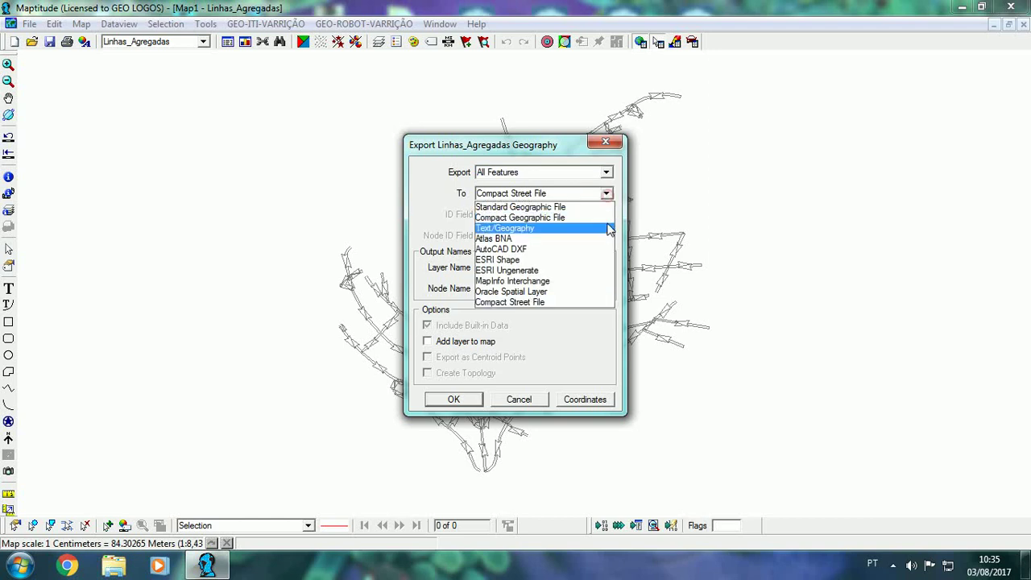
pyautogui.click(519, 261)
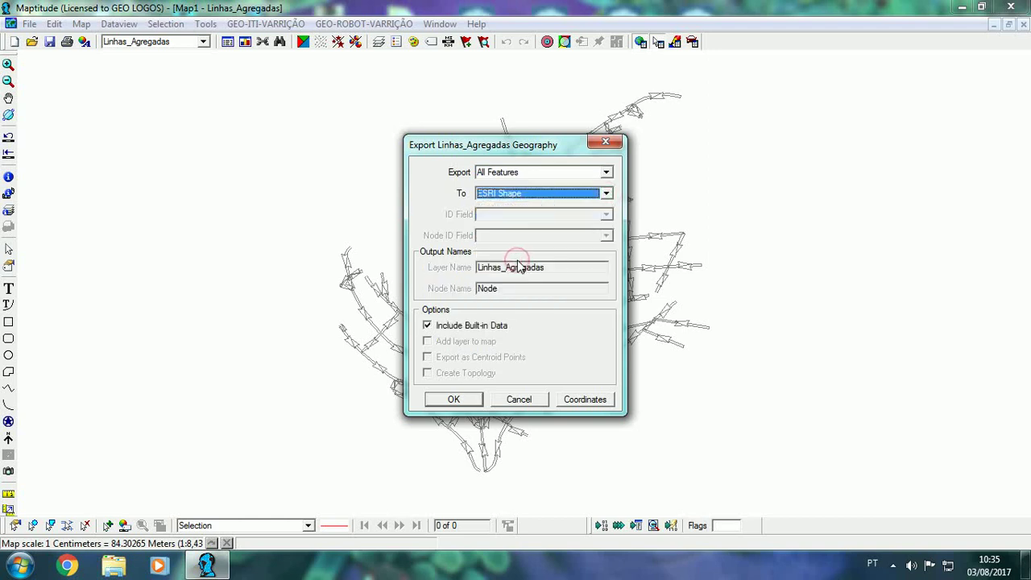
pyautogui.click(606, 193)
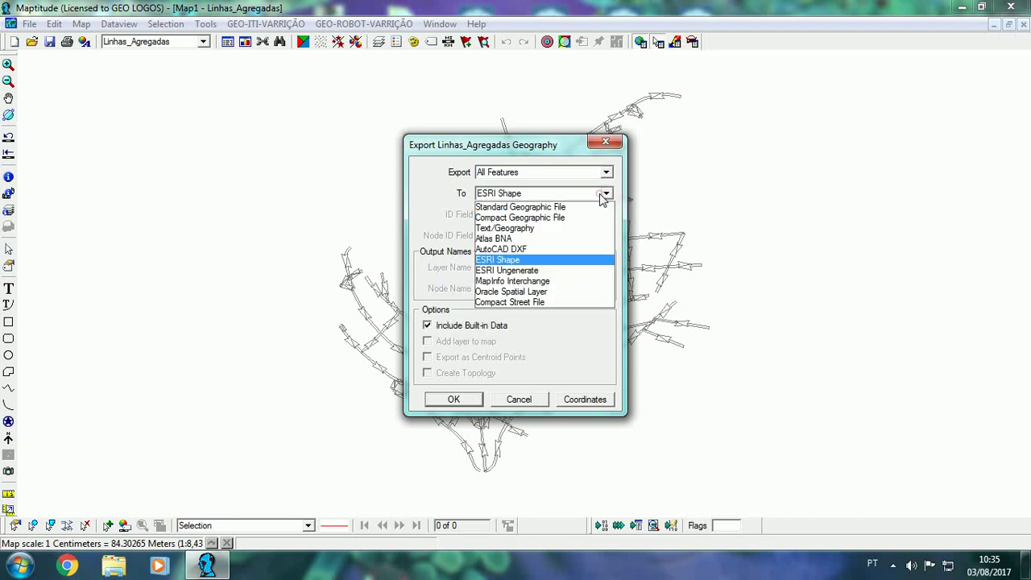
pyautogui.click(551, 282)
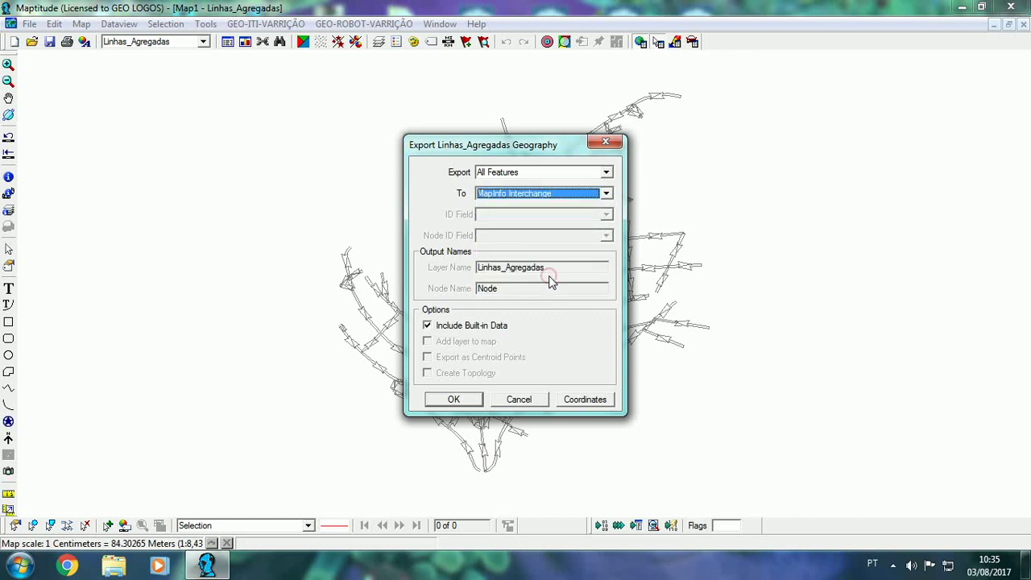
pyautogui.click(518, 400)
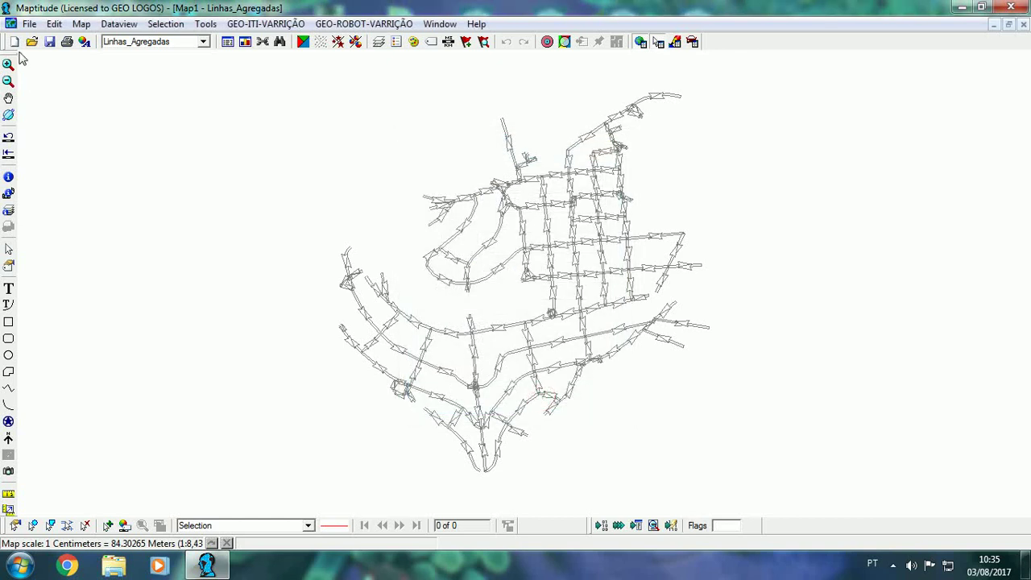
# Review the file types for saving the Linhas_Agregadas map, including Google Earth Document (*.kml), and leave without saving.
pyautogui.click(29, 24)
pyautogui.click(61, 129)
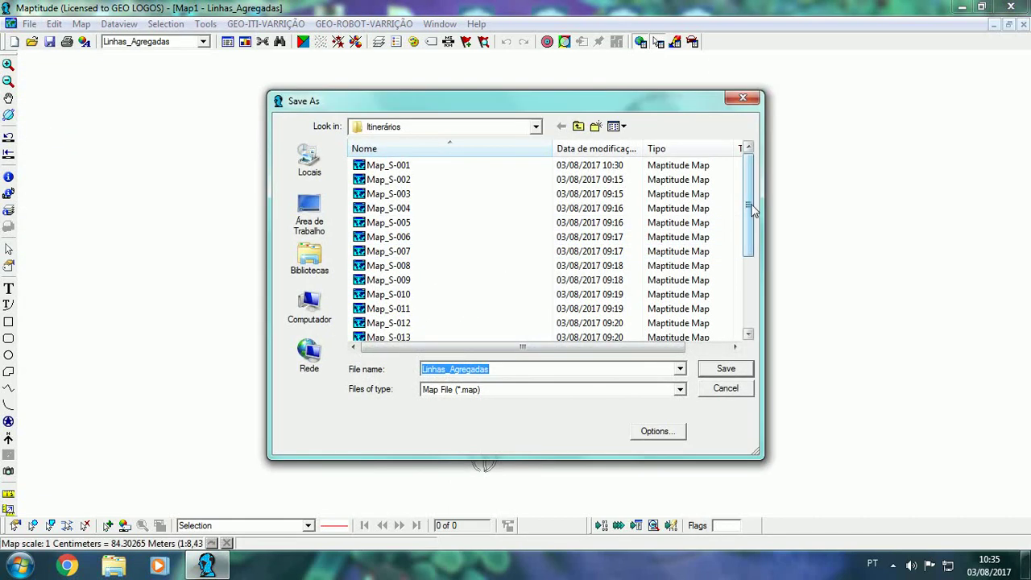
pyautogui.click(681, 390)
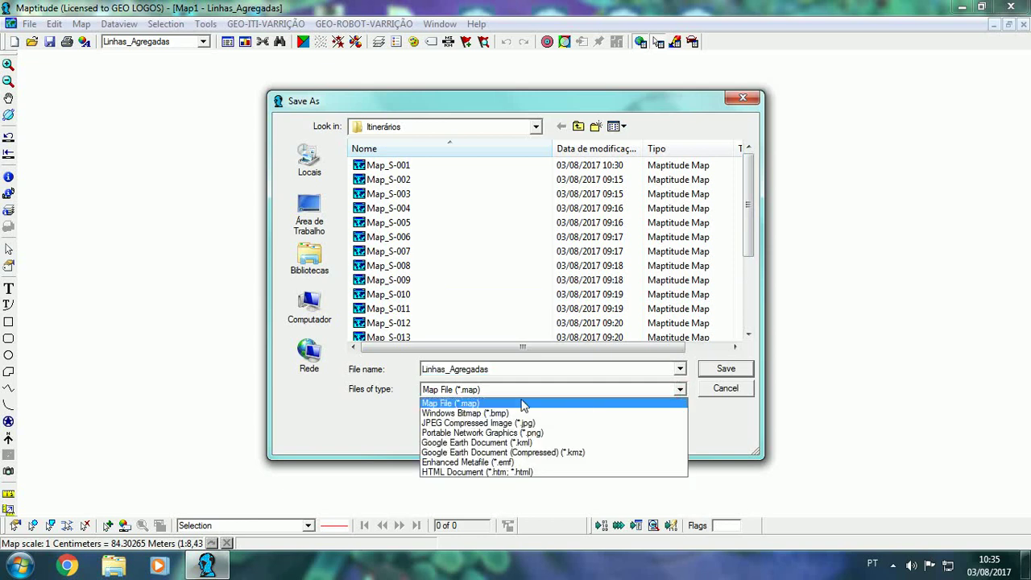
pyautogui.click(749, 348)
pyautogui.click(680, 369)
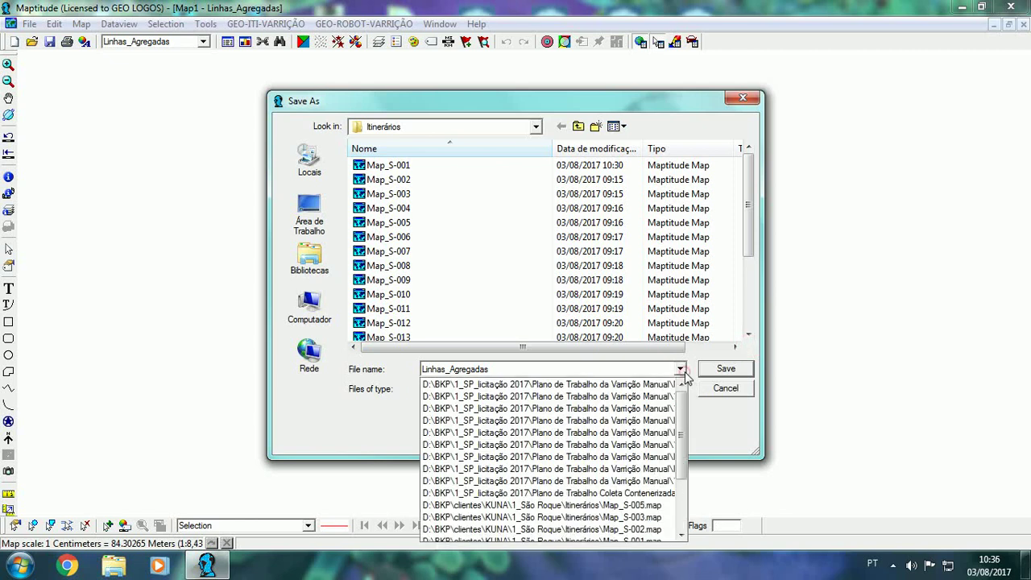
pyautogui.click(680, 369)
pyautogui.click(679, 389)
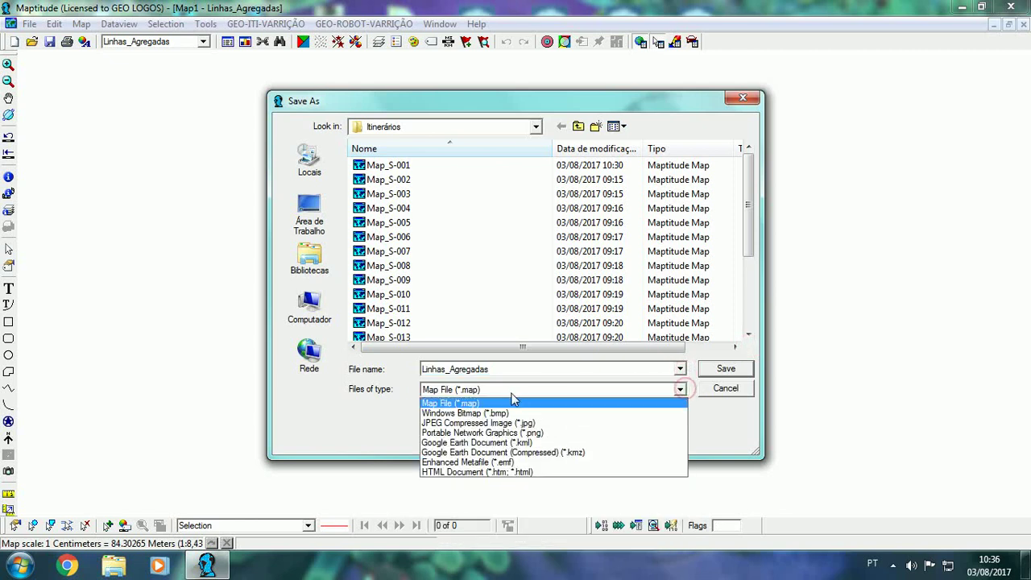
pyautogui.click(509, 448)
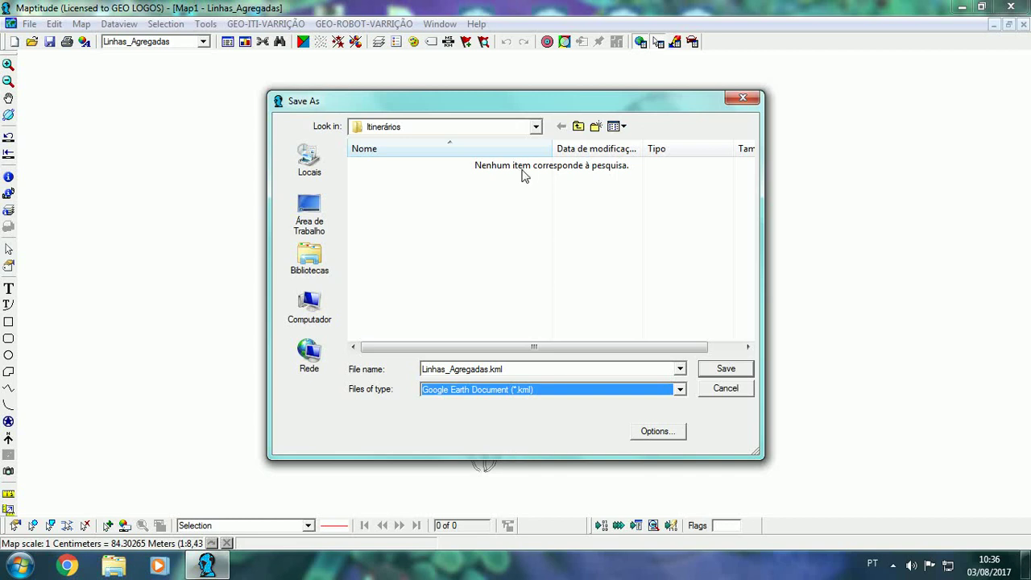
pyautogui.click(738, 392)
# Close the Linhas_Agregadas map without saving and open the recent map Map_S-001.map.
pyautogui.scroll(2, 677, 347)
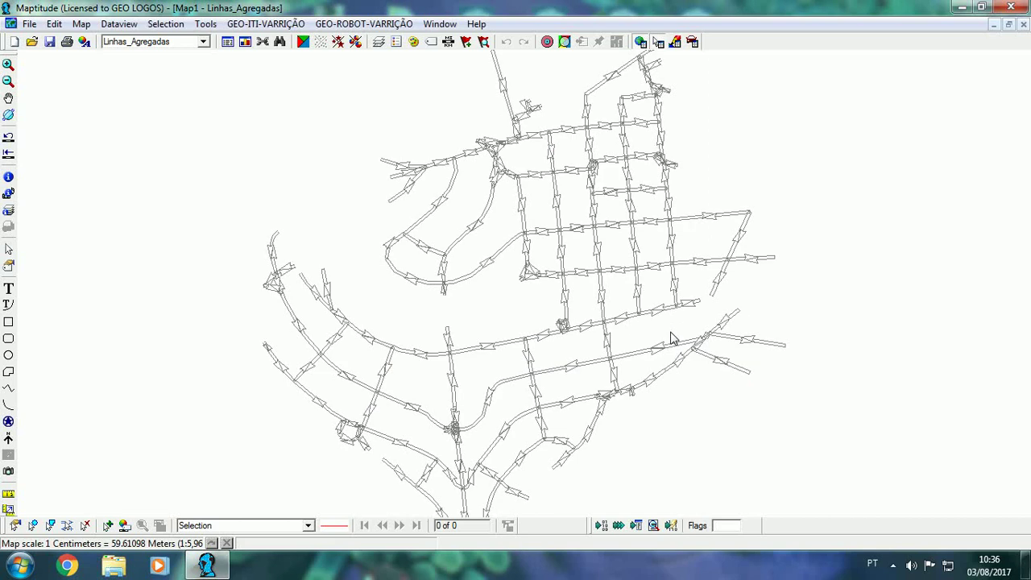
pyautogui.scroll(-2, 673, 338)
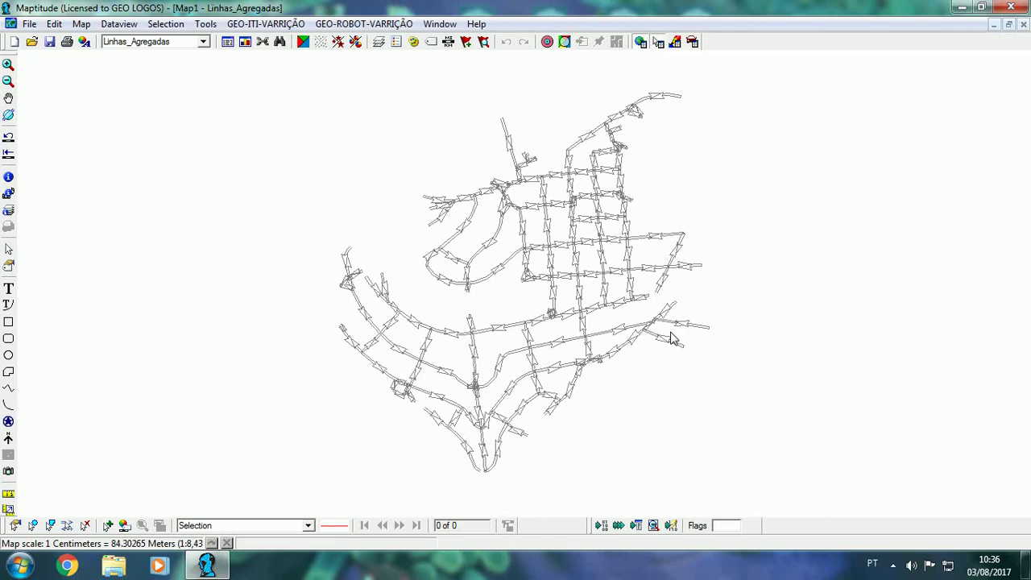
pyautogui.scroll(1, 603, 269)
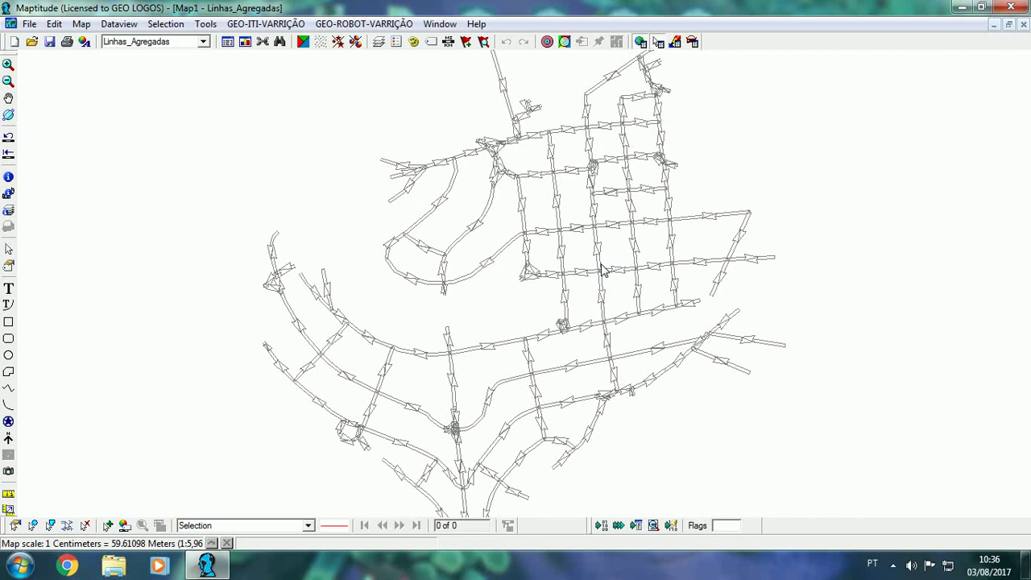
pyautogui.click(1023, 24)
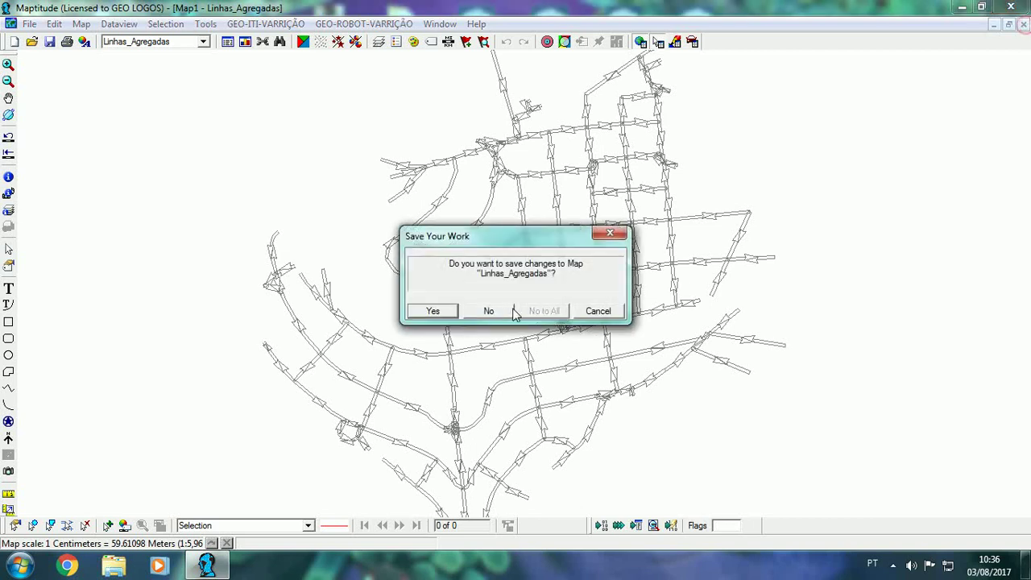
pyautogui.click(504, 310)
pyautogui.click(12, 24)
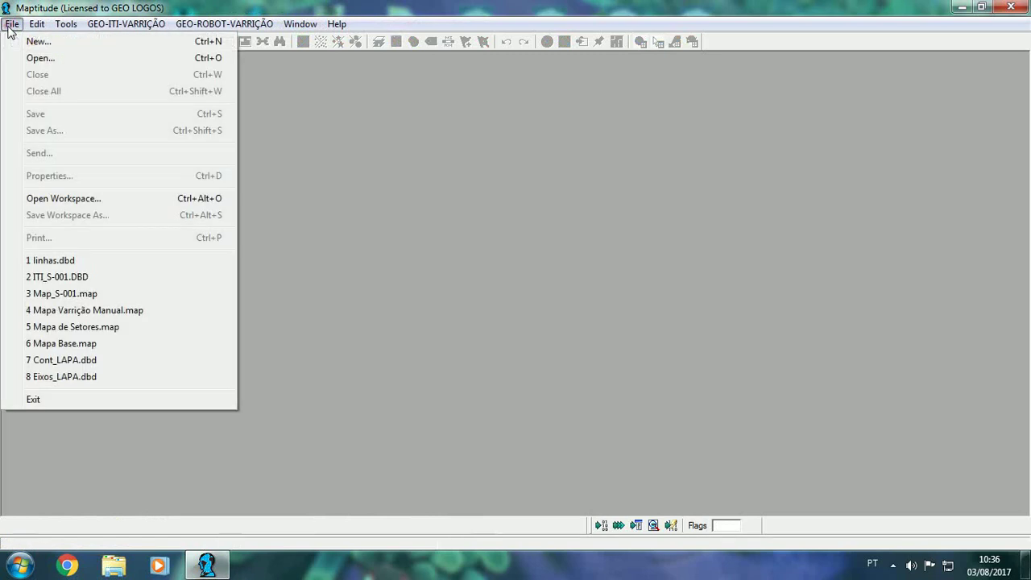
pyautogui.click(81, 295)
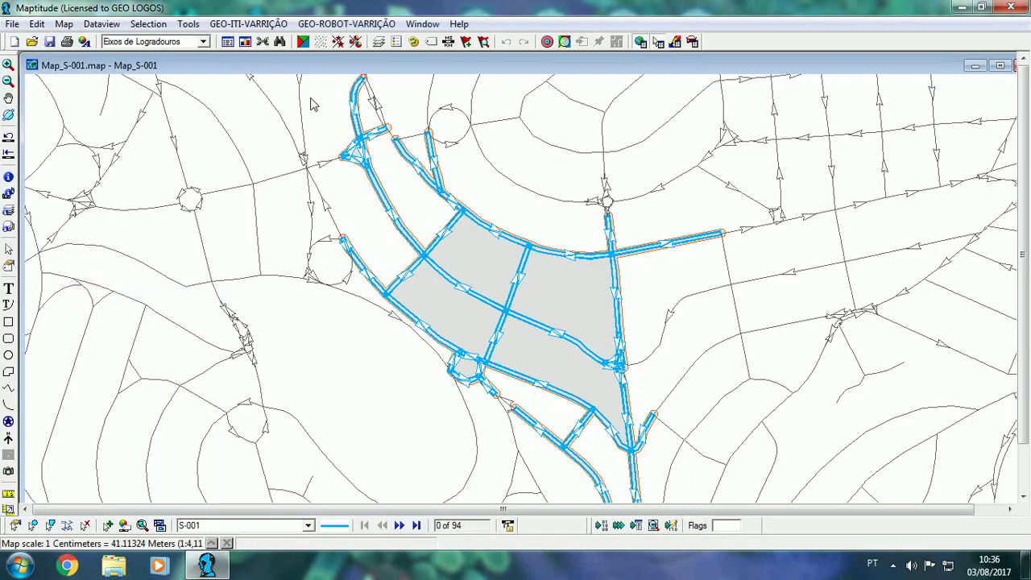
# Label the S-001 sweeping itinerary with Exportar Label (GIS) and Exportar Vetor (GIS) enabled, and close the GEO-ITI-VARRIÇÃO tools.
pyautogui.click(273, 24)
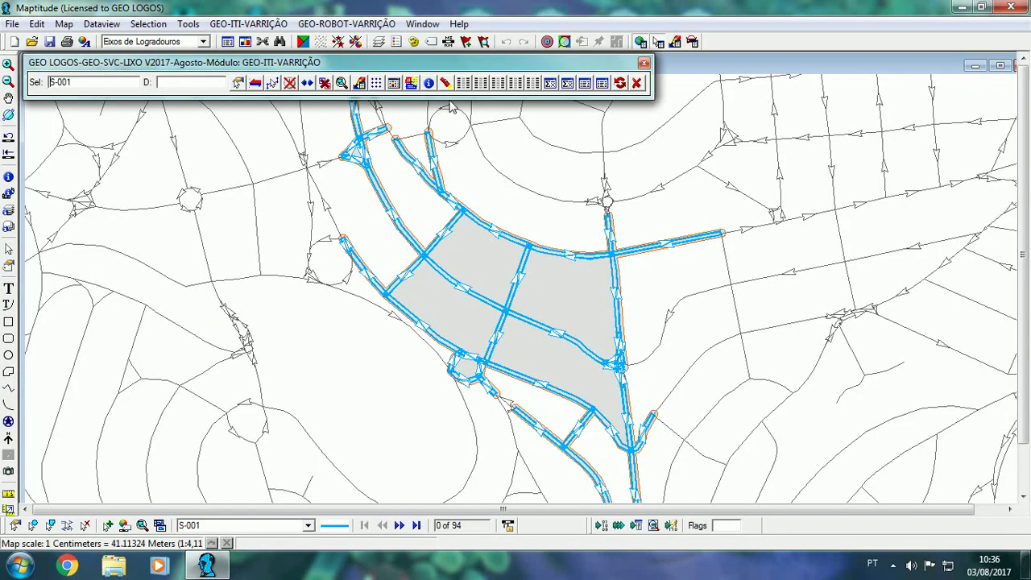
pyautogui.click(395, 81)
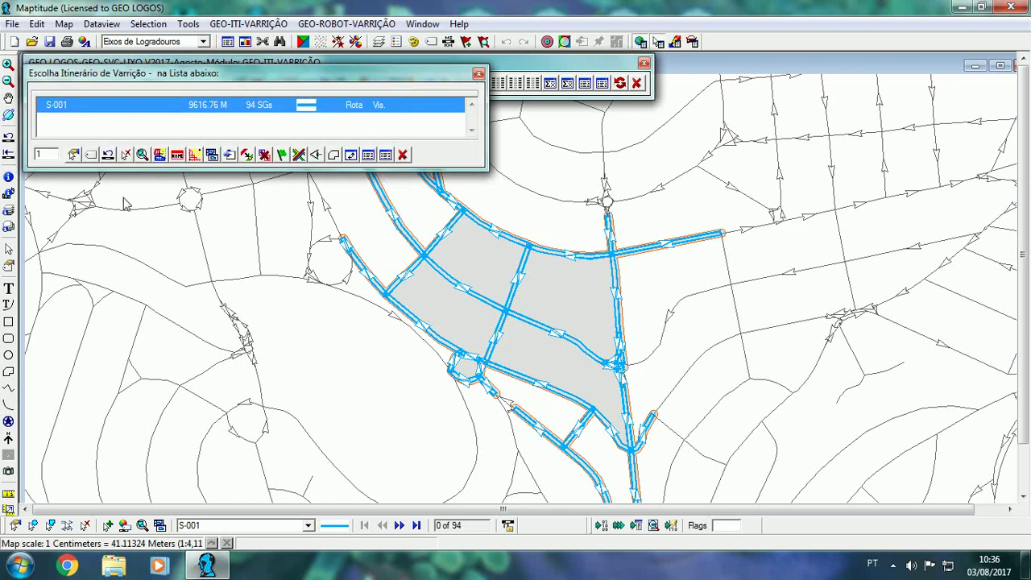
pyautogui.click(91, 154)
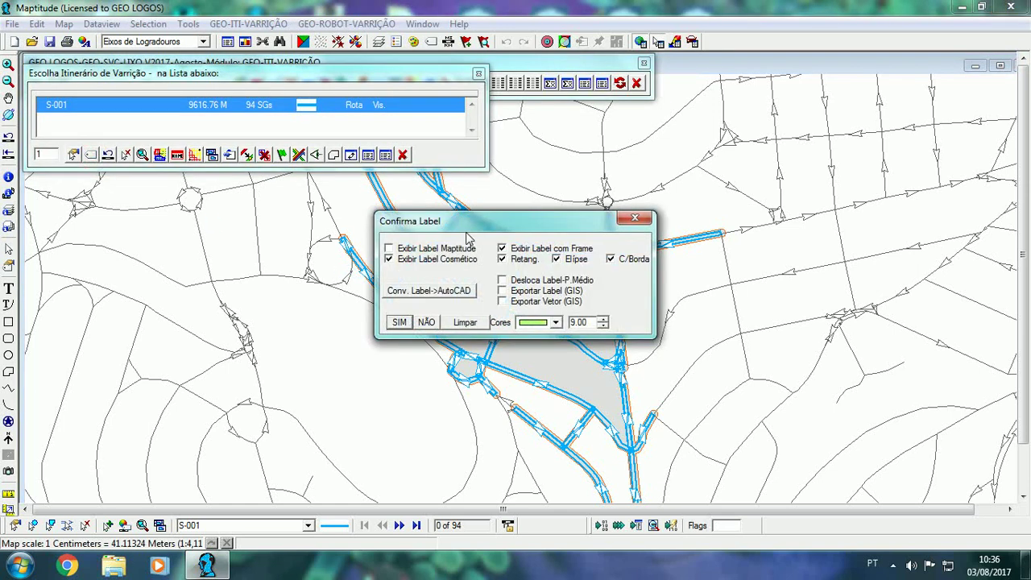
pyautogui.moveTo(472, 222); pyautogui.dragTo(457, 253)
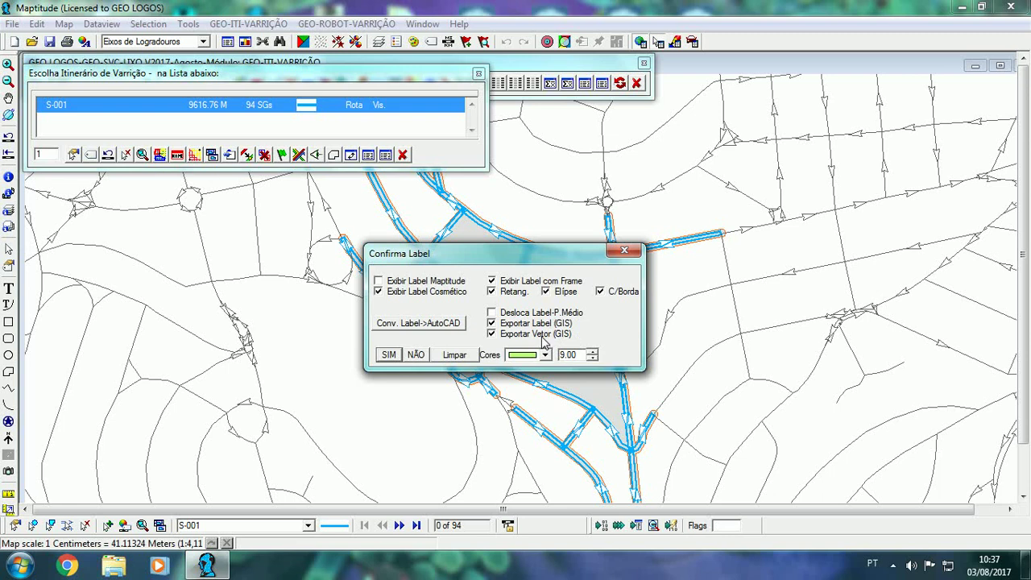
pyautogui.click(389, 356)
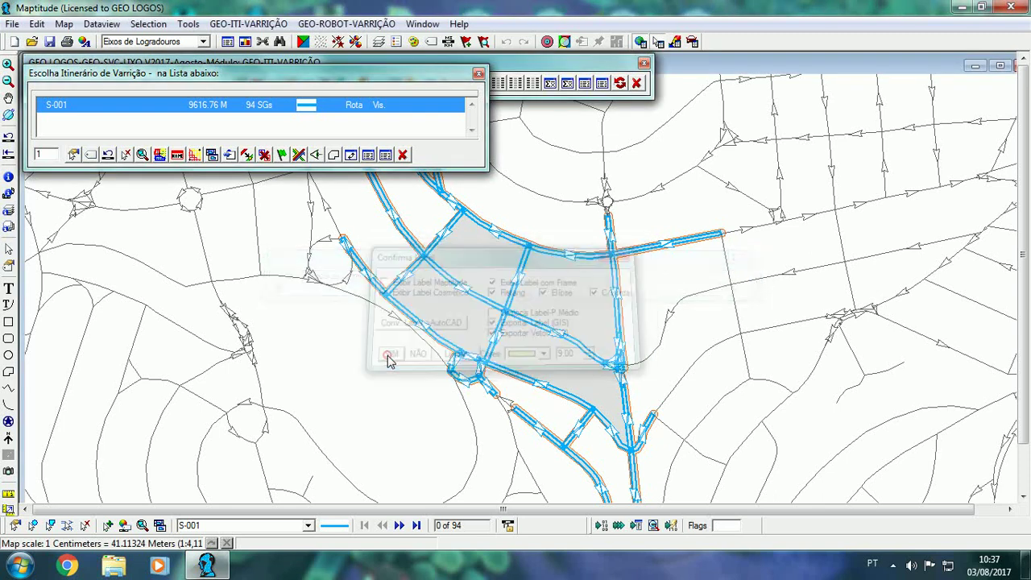
pyautogui.click(402, 155)
pyautogui.click(636, 82)
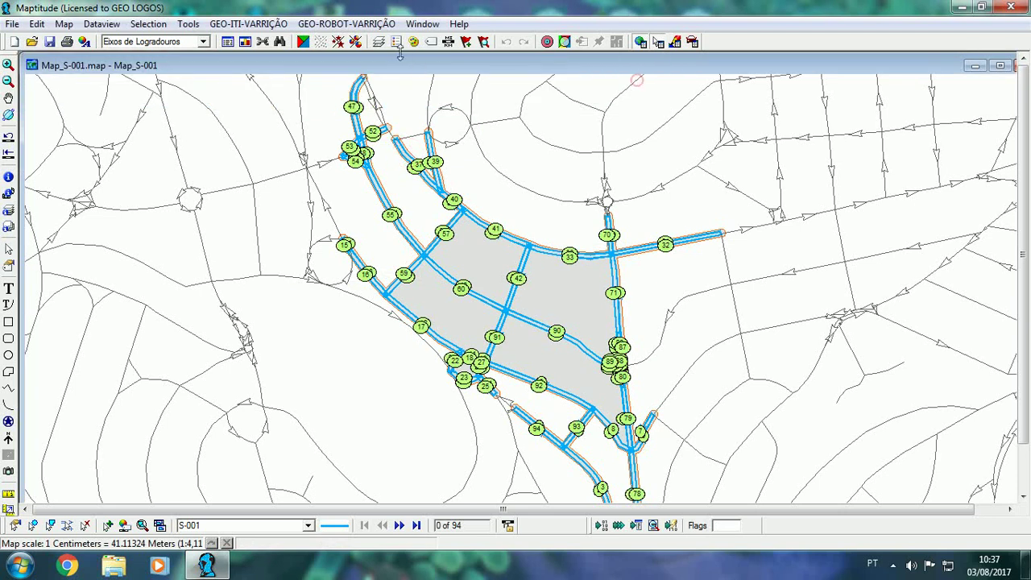
# Check the PTL_S-001 layer and its geographic file in the map's layer list.
pyautogui.click(378, 42)
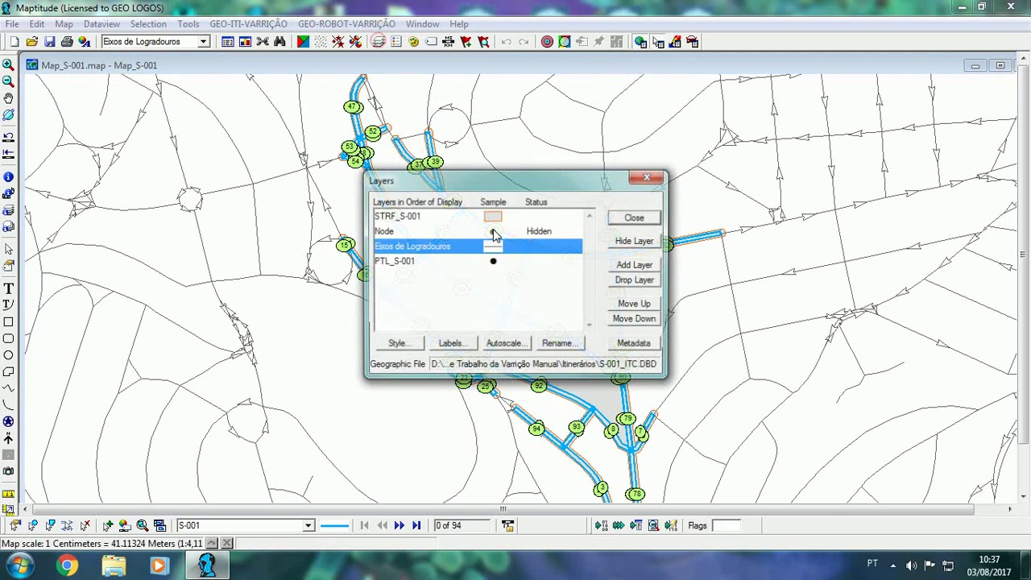
pyautogui.click(396, 263)
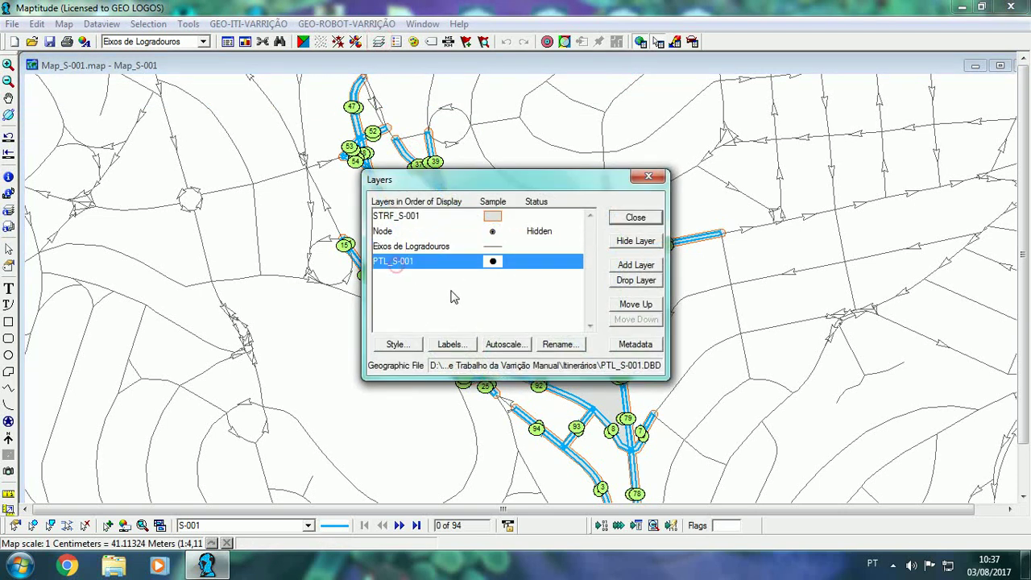
pyautogui.click(635, 216)
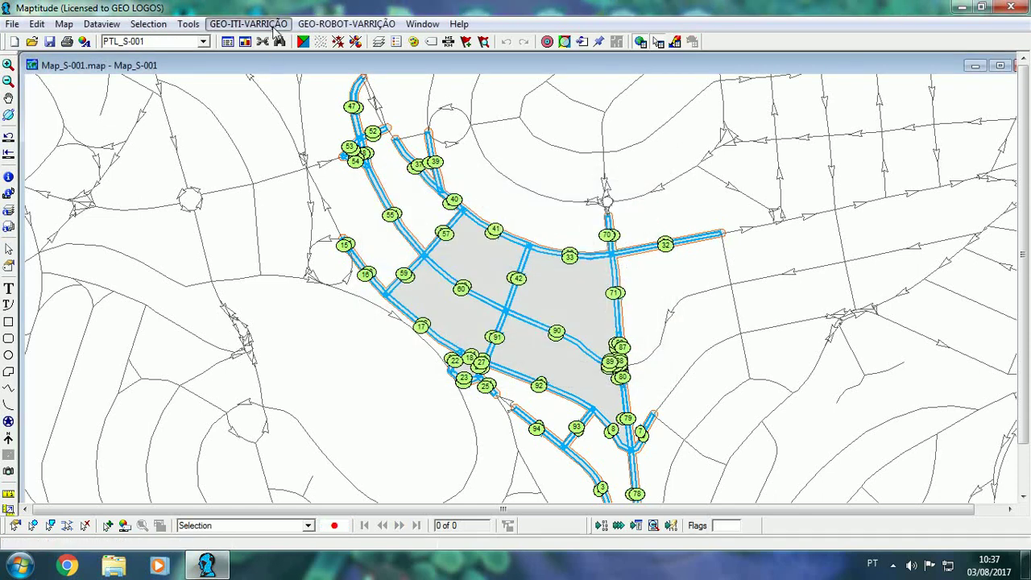
# Drop the PTL_S-001 layer from the S-001 map and delete the numbered labels along the itinerary.
pyautogui.click(270, 23)
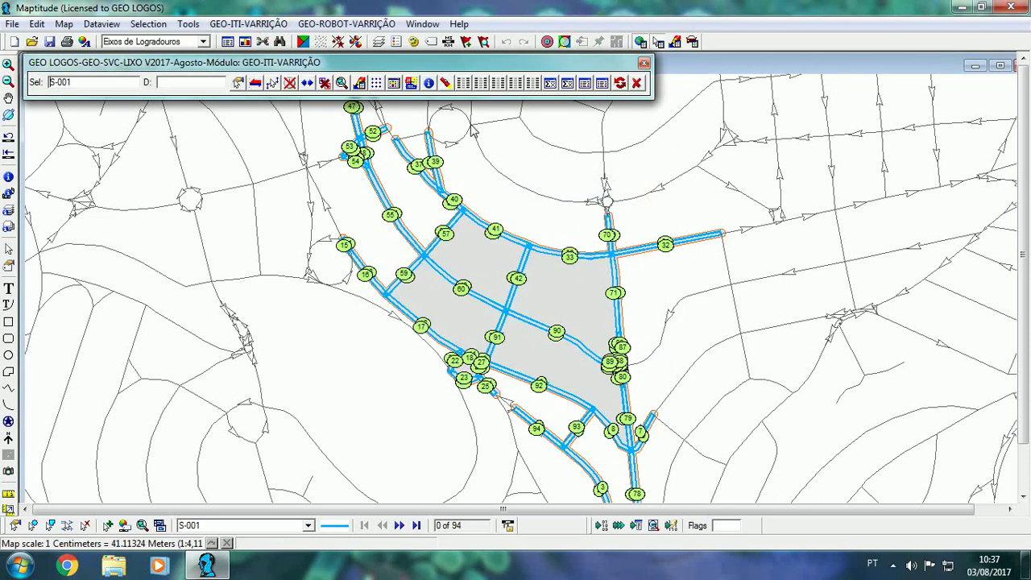
pyautogui.click(394, 83)
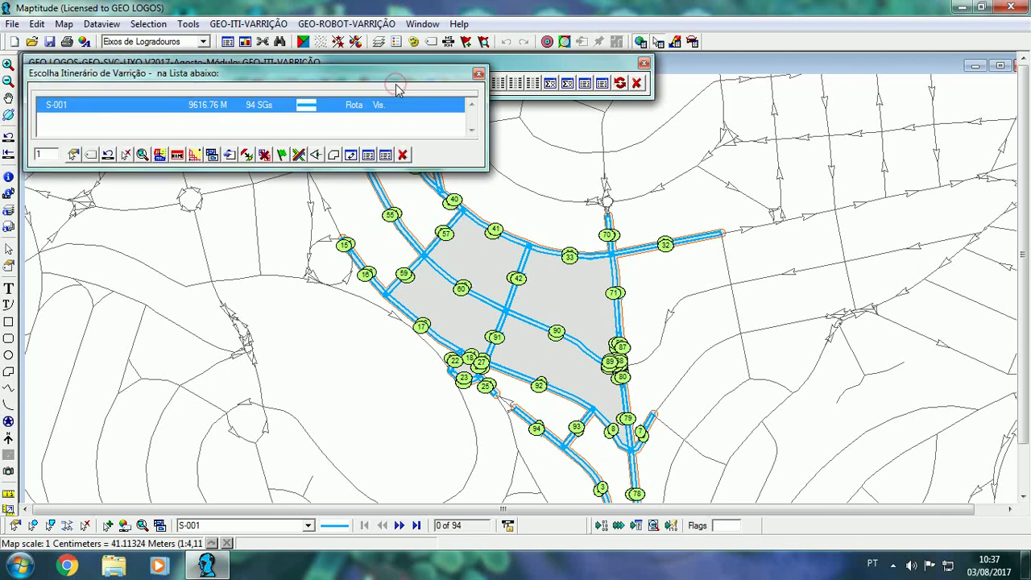
pyautogui.click(403, 155)
pyautogui.click(378, 41)
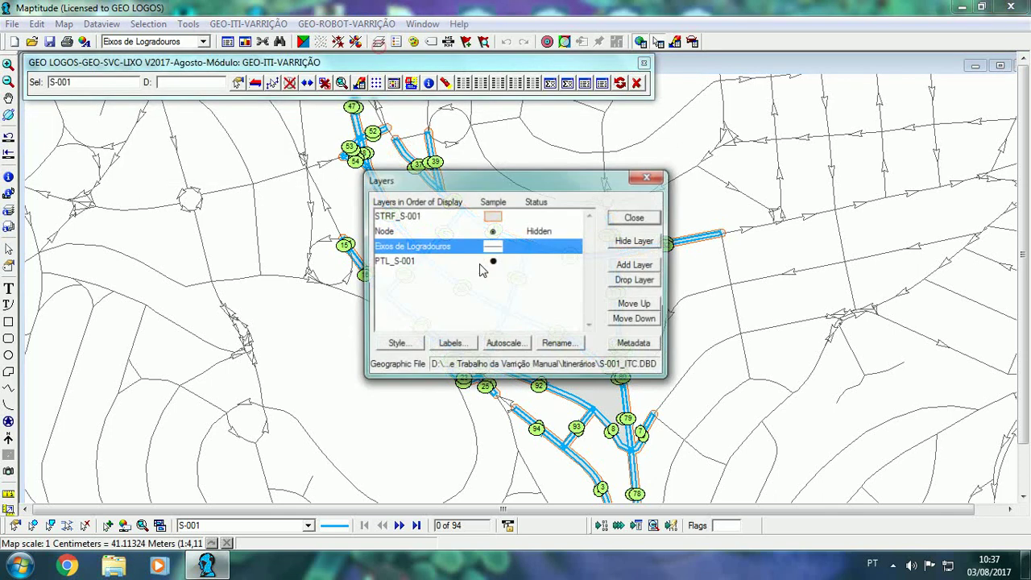
pyautogui.click(548, 263)
pyautogui.click(618, 280)
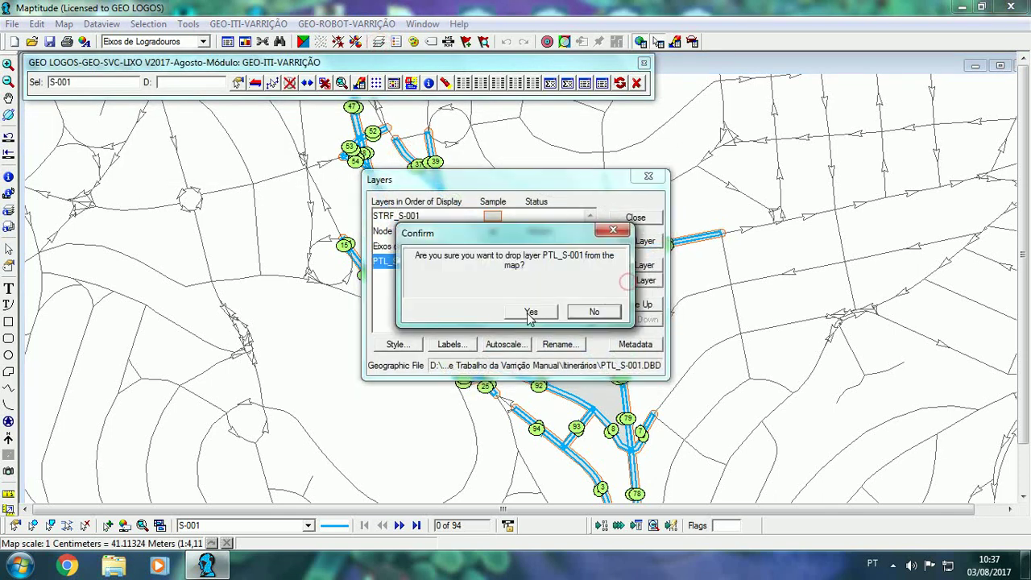
pyautogui.click(531, 313)
pyautogui.click(636, 217)
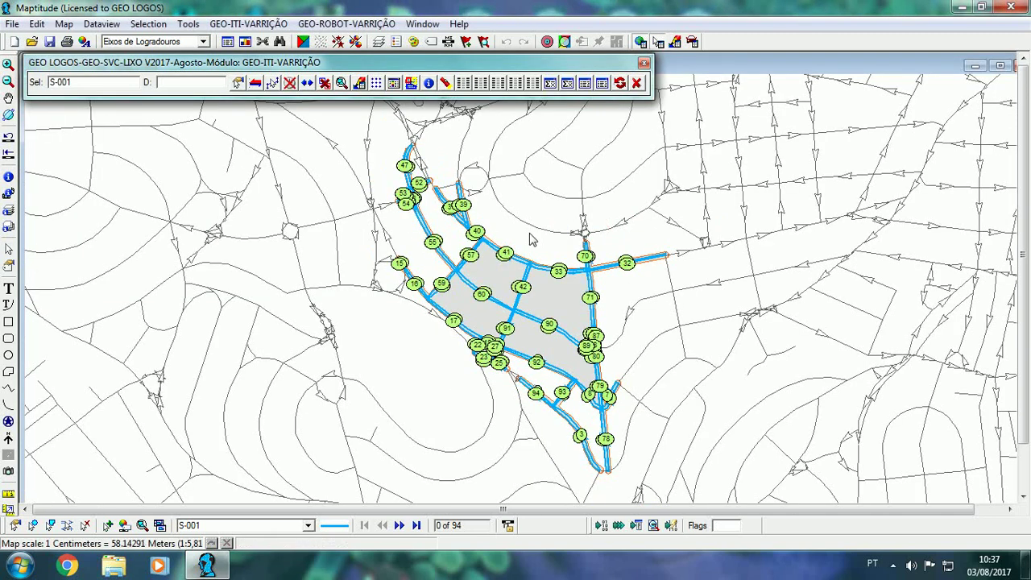
pyautogui.click(9, 250)
pyautogui.moveTo(347, 133); pyautogui.dragTo(719, 501)
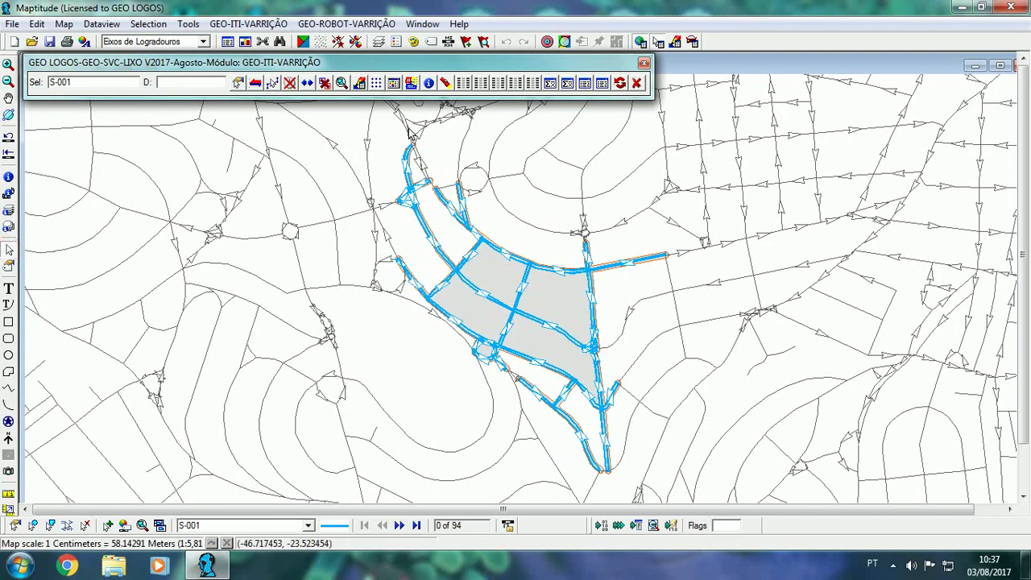
# Regenerate the S-001 itinerary's framed labels at size 9.00, keeping Exportar Label (GIS) and Exportar Vetor (GIS) enabled.
pyautogui.click(394, 84)
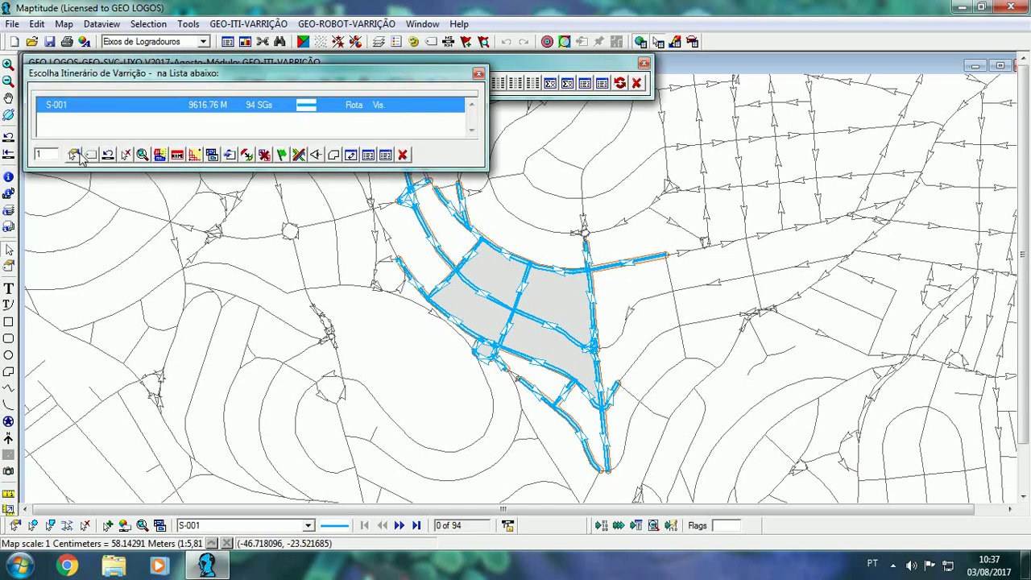
pyautogui.click(91, 155)
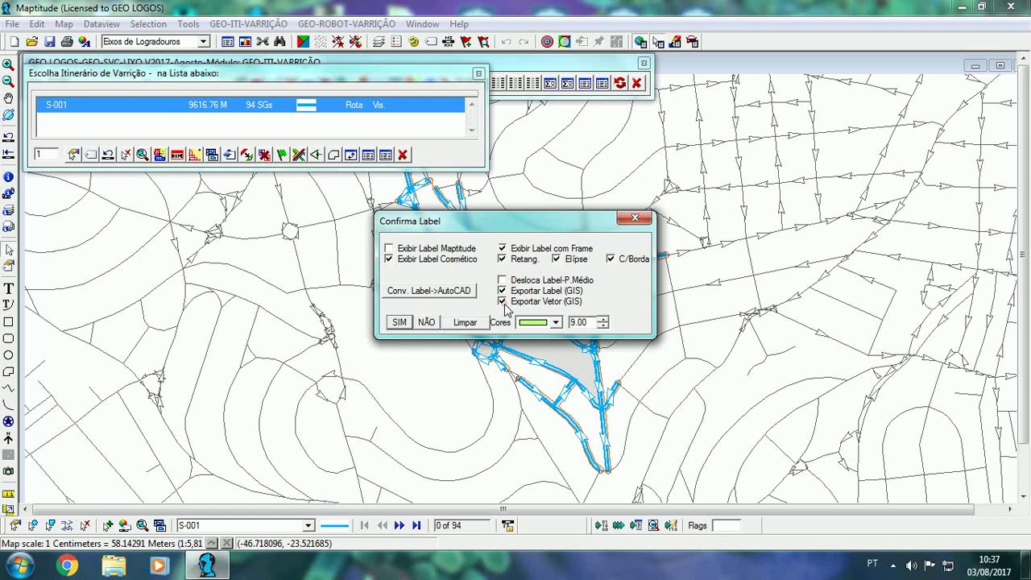
pyautogui.click(400, 321)
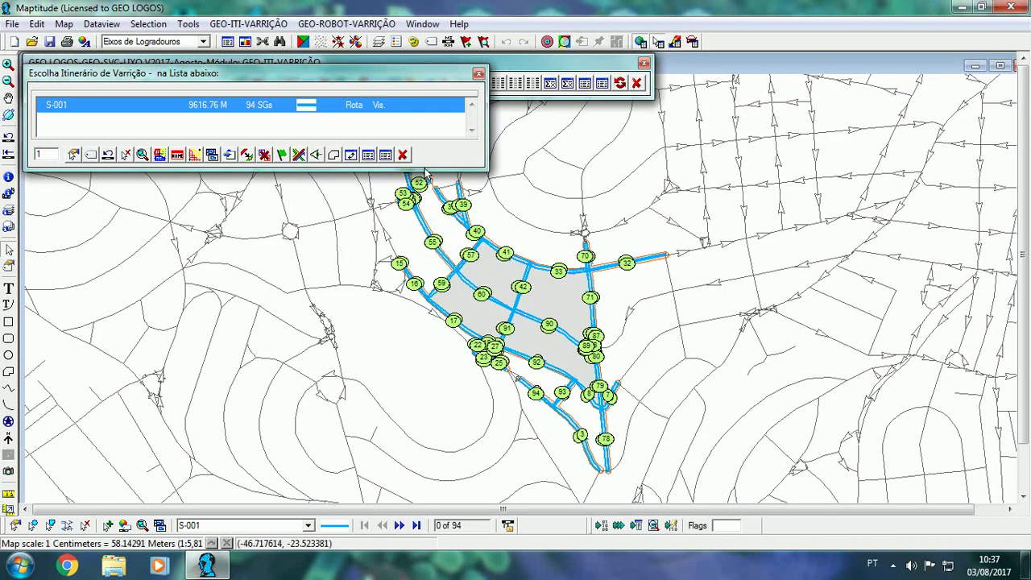
# Close the itinerary list and check the S-001 map's layer list for the exported label layer.
pyautogui.click(403, 155)
pyautogui.click(379, 41)
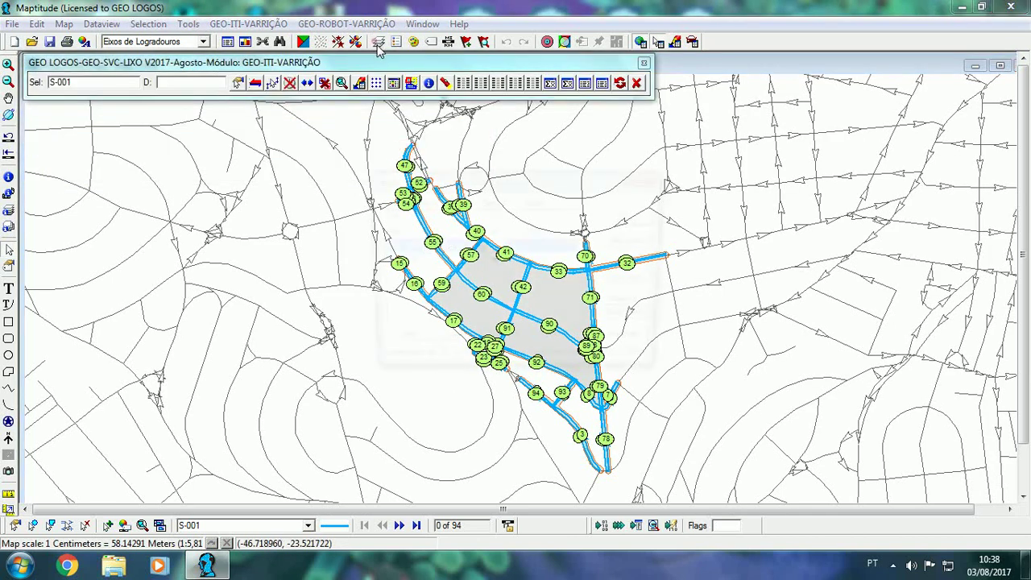
pyautogui.click(635, 218)
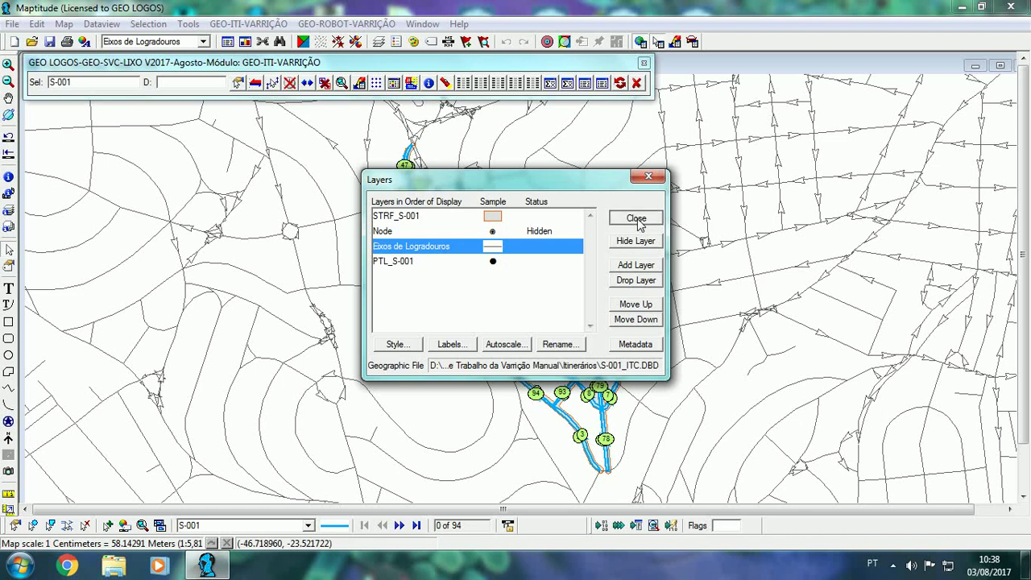
# Generate red size 5.0 vectors for the S-001 itinerary with Vetor Cosmético por Segmento and Exportar Vetor enabled.
pyautogui.click(395, 83)
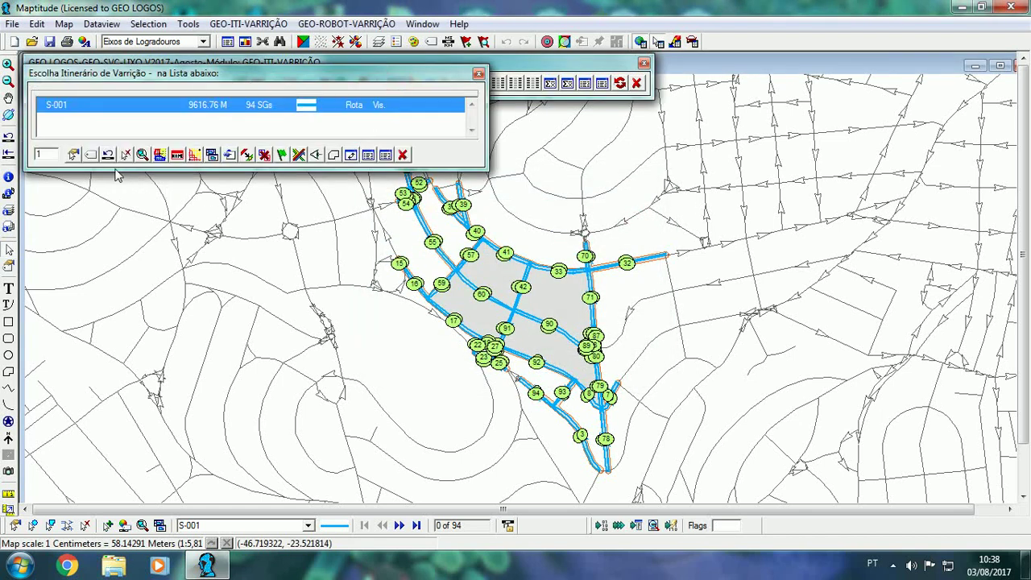
pyautogui.click(111, 157)
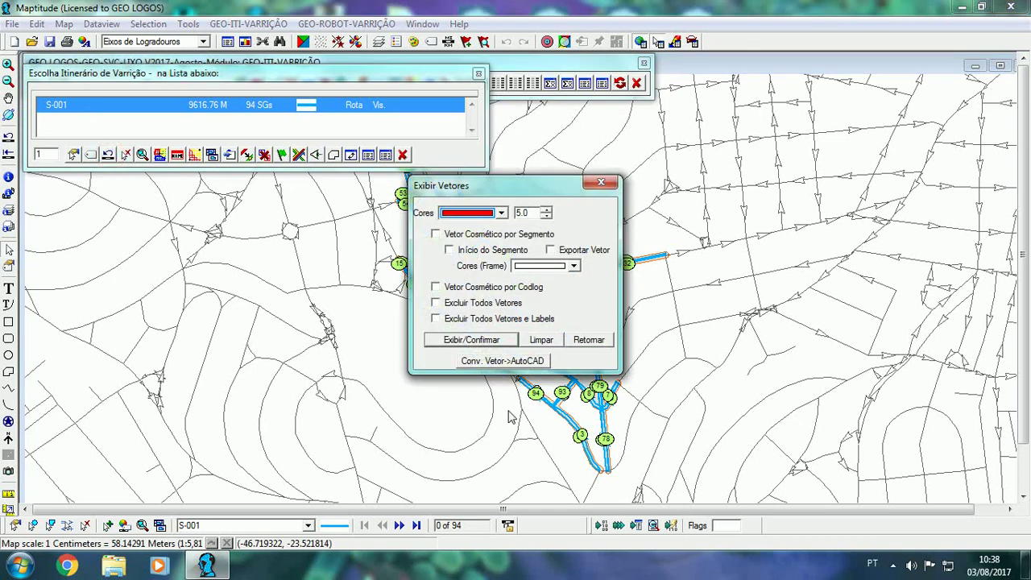
pyautogui.moveTo(553, 192); pyautogui.dragTo(560, 225)
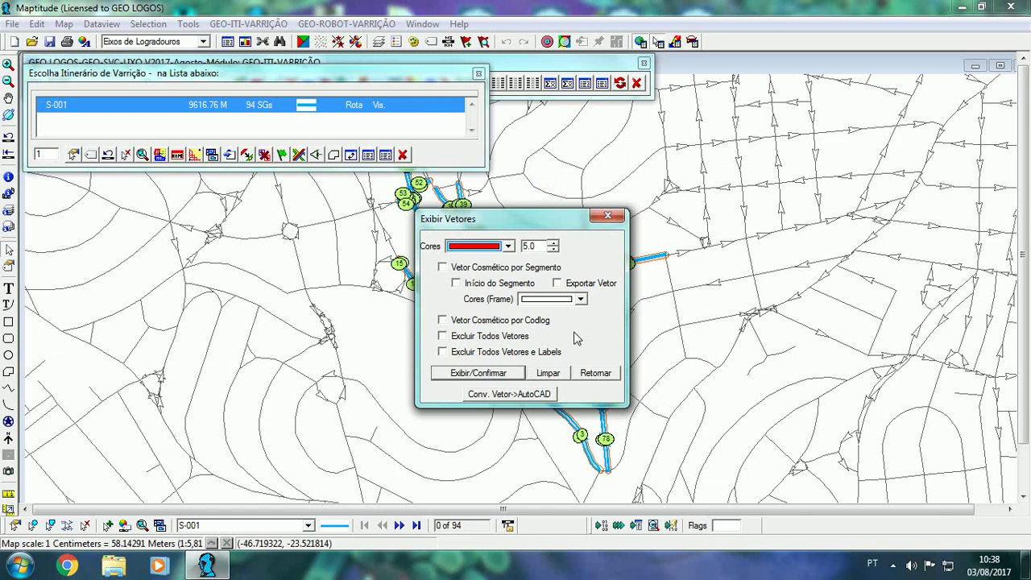
pyautogui.click(444, 268)
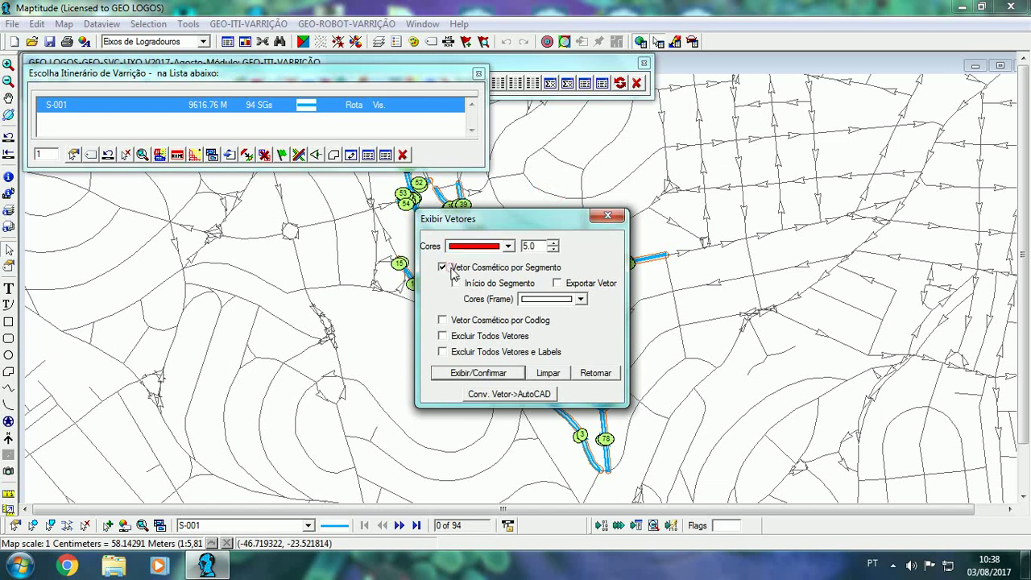
pyautogui.click(557, 283)
pyautogui.click(472, 377)
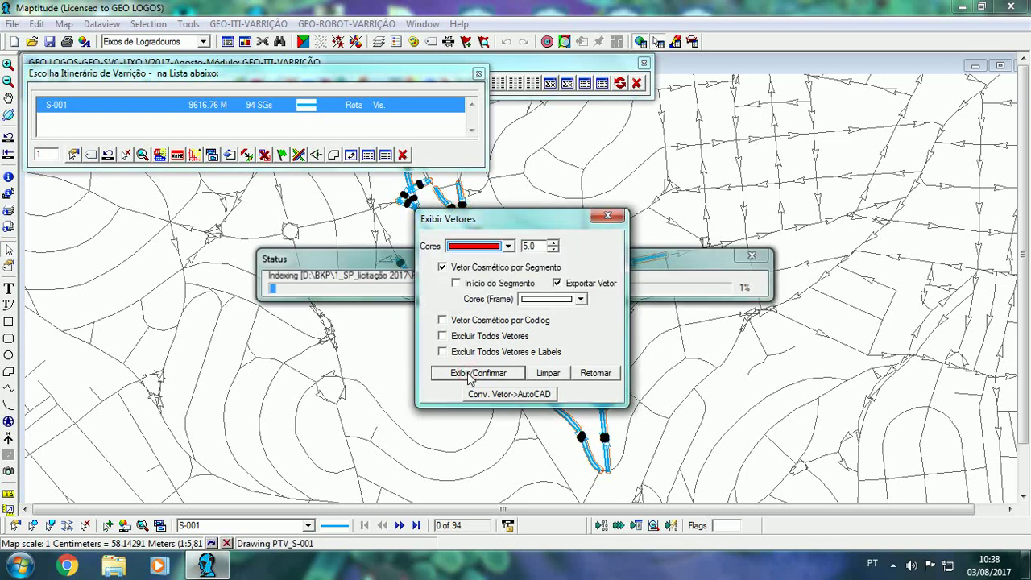
pyautogui.click(595, 373)
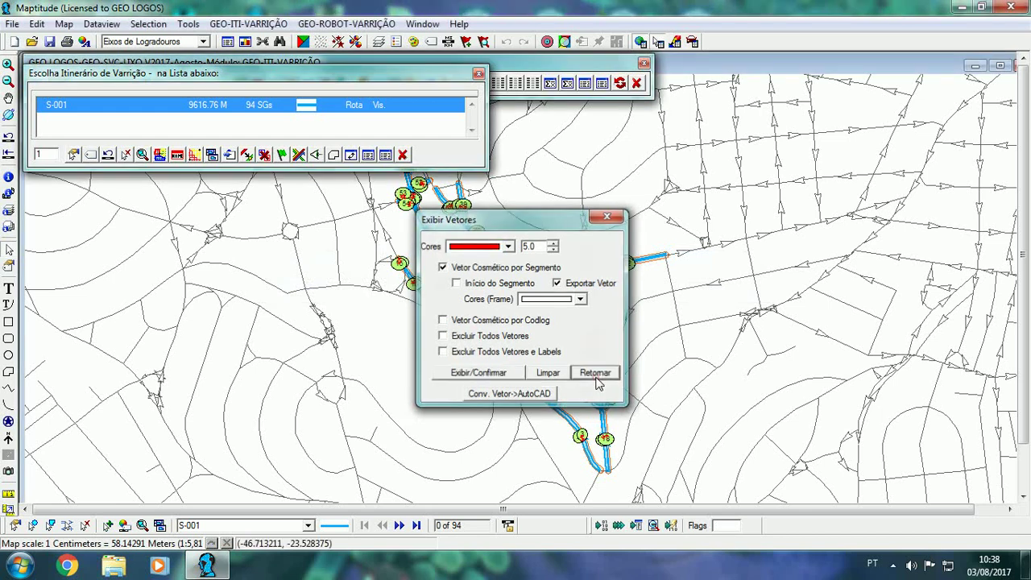
# Close the GEO-ITI-VARRIÇÃO tools and make PTL_S-001 the map's current layer.
pyautogui.click(636, 82)
pyautogui.click(377, 41)
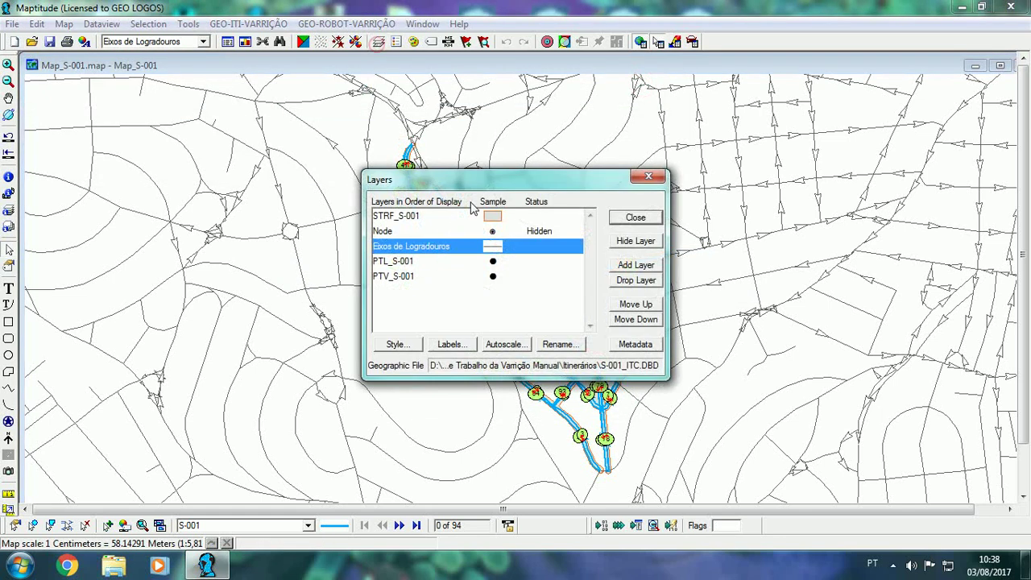
pyautogui.click(408, 267)
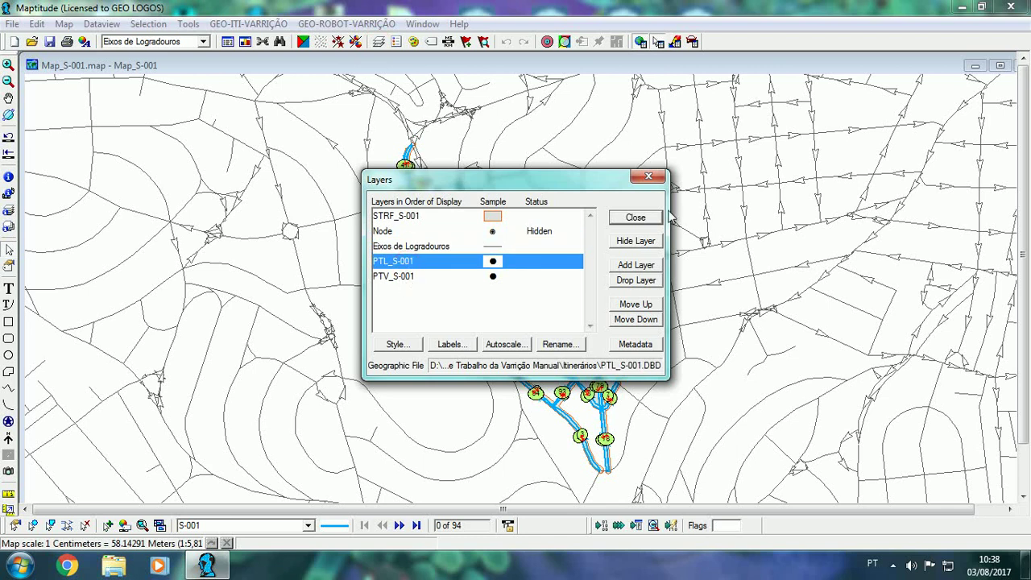
pyautogui.click(638, 219)
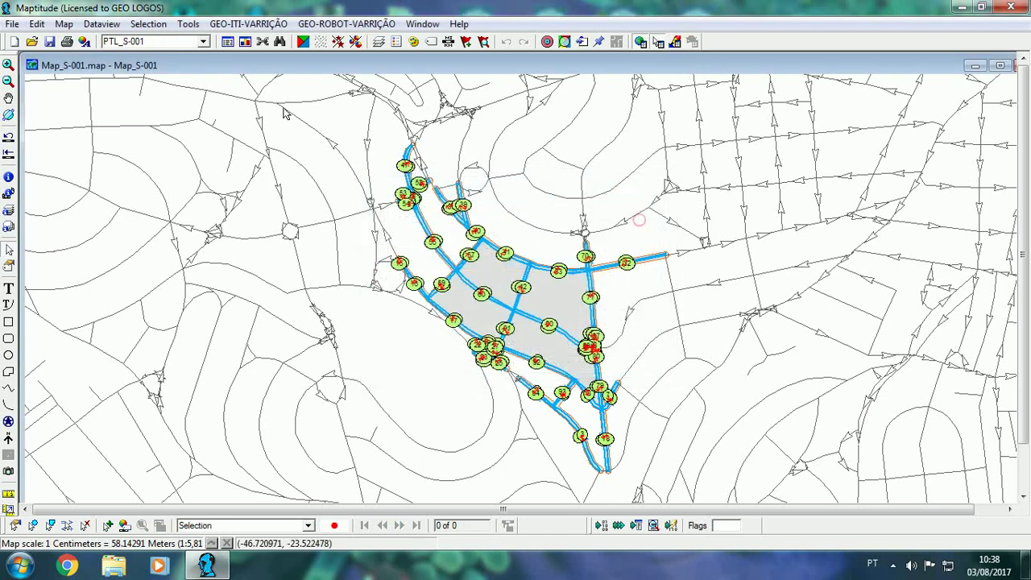
# Examine the PTL_S-001 data table sorted by the Label field, and close it without saving.
pyautogui.click(227, 41)
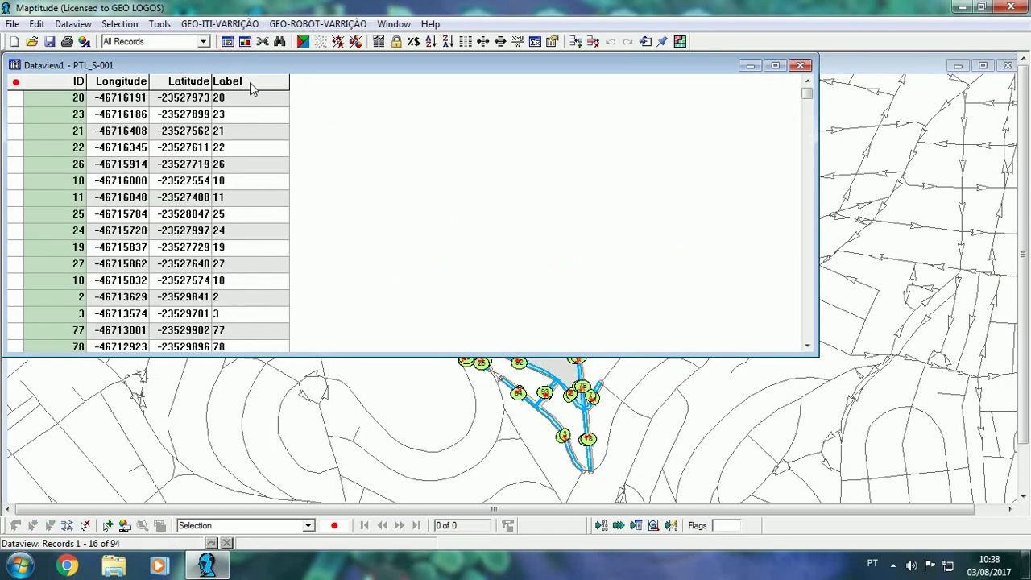
pyautogui.click(250, 83)
pyautogui.rightClick(250, 82)
pyautogui.click(282, 91)
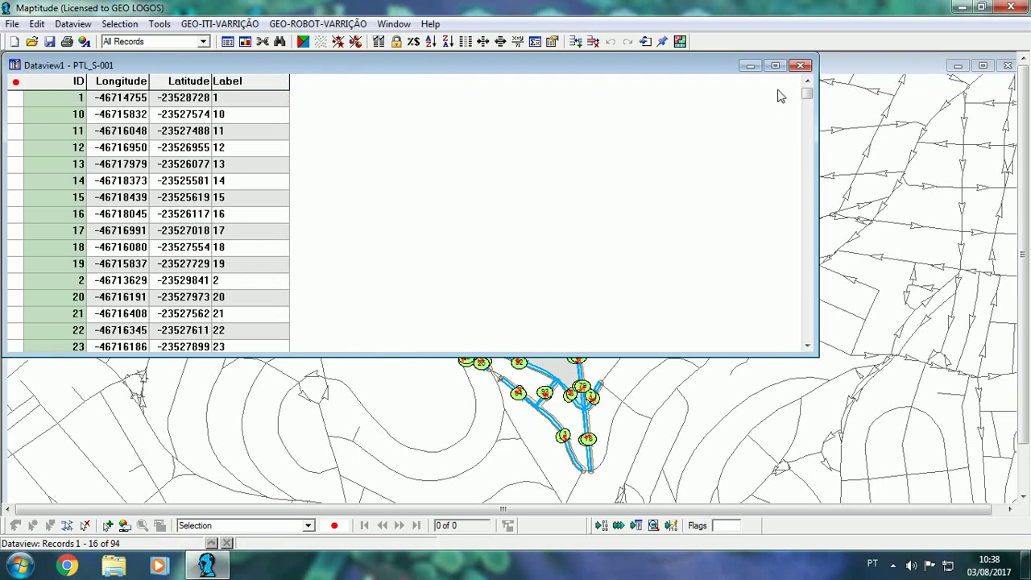
pyautogui.click(800, 67)
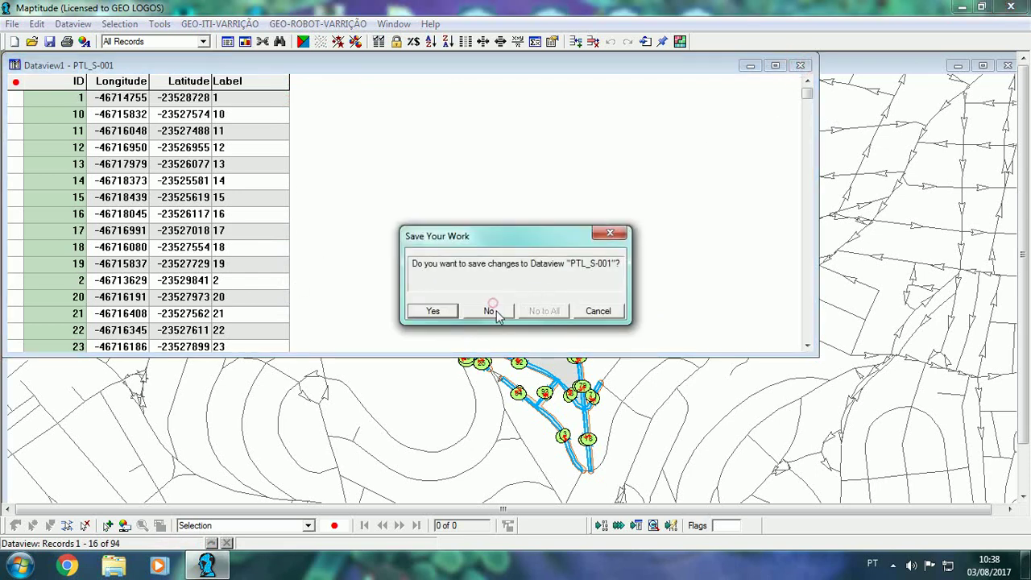
pyautogui.click(489, 310)
# Inspect the labels on the map, make PTV_S-001 the current layer and examine its table's Azimute field.
pyautogui.scroll(3, 602, 297)
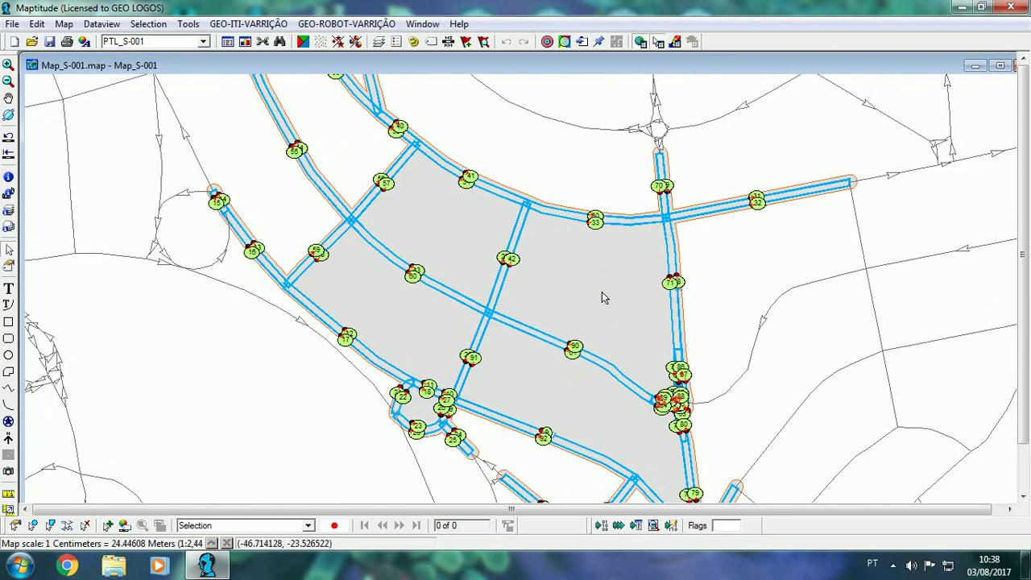
pyautogui.scroll(-2, 602, 292)
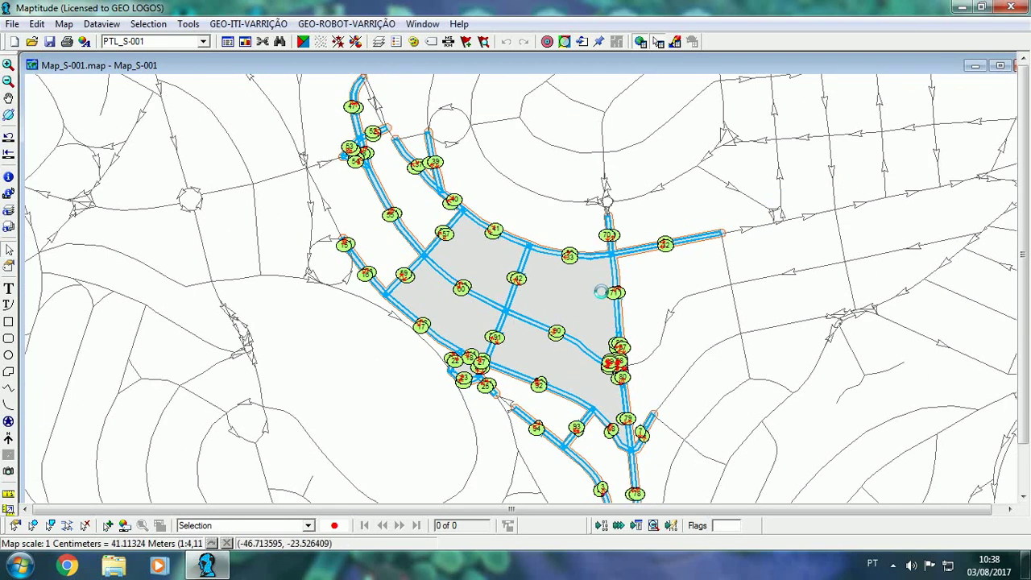
pyautogui.click(205, 41)
pyautogui.click(123, 68)
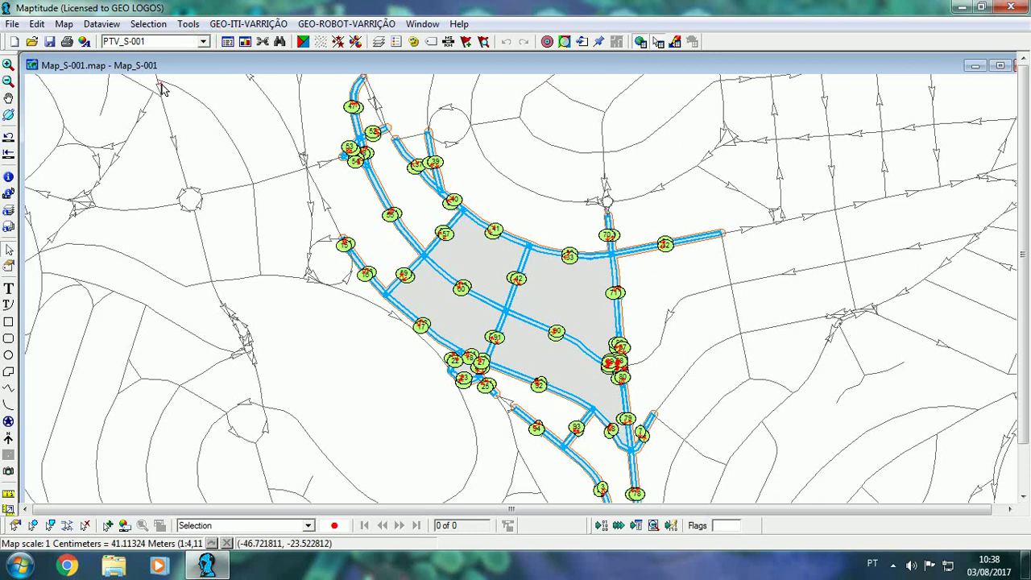
pyautogui.click(228, 41)
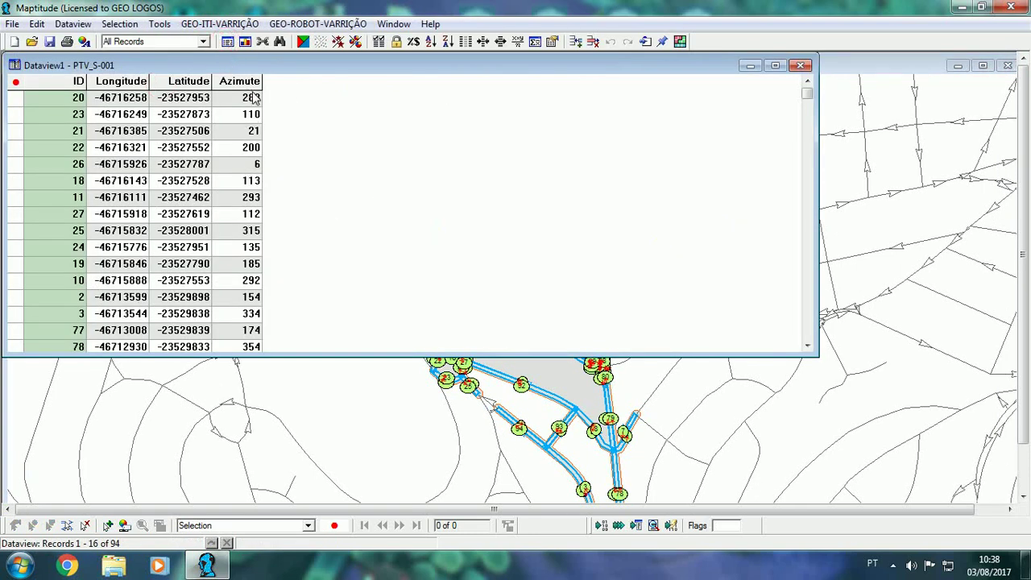
pyautogui.click(801, 66)
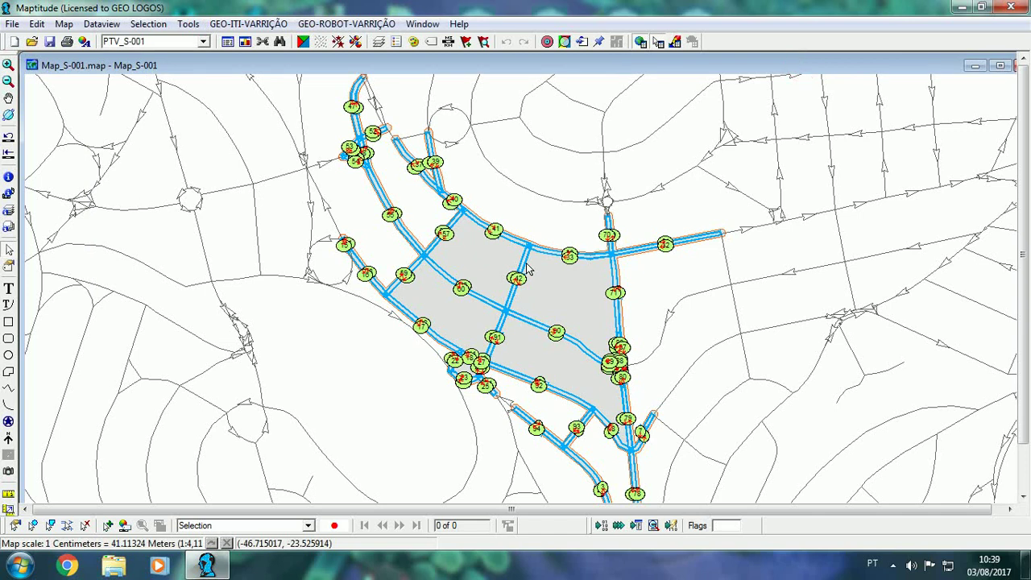
# Open the geographic file ITI_S-001.DBD and examine the Dir field in its data table.
pyautogui.click(203, 41)
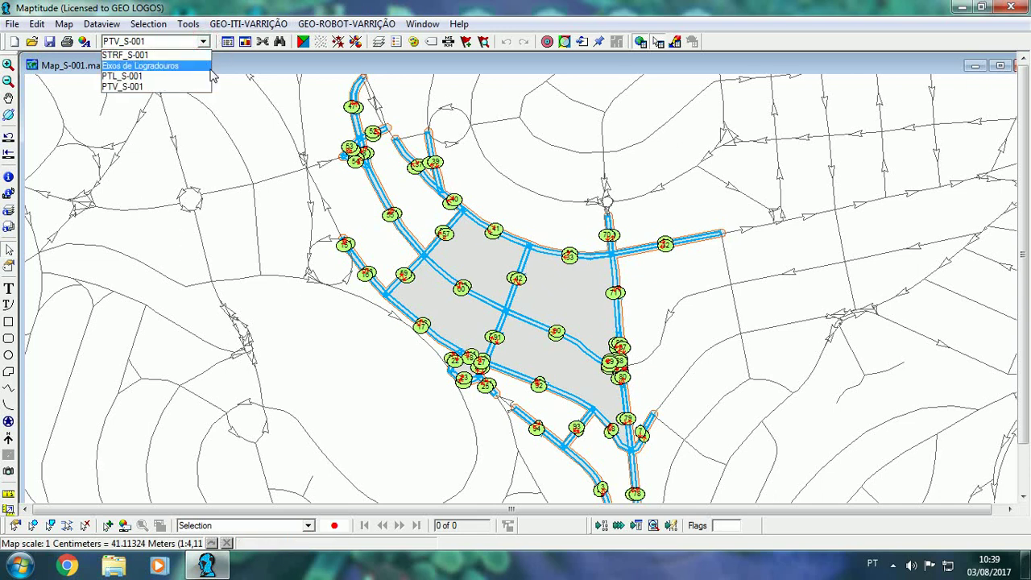
pyautogui.click(379, 50)
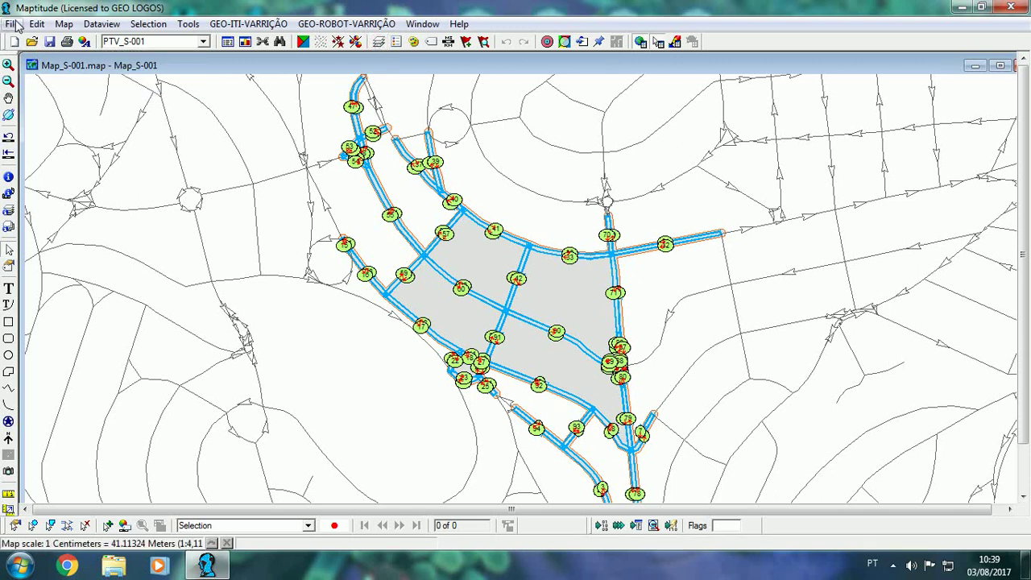
pyautogui.click(12, 24)
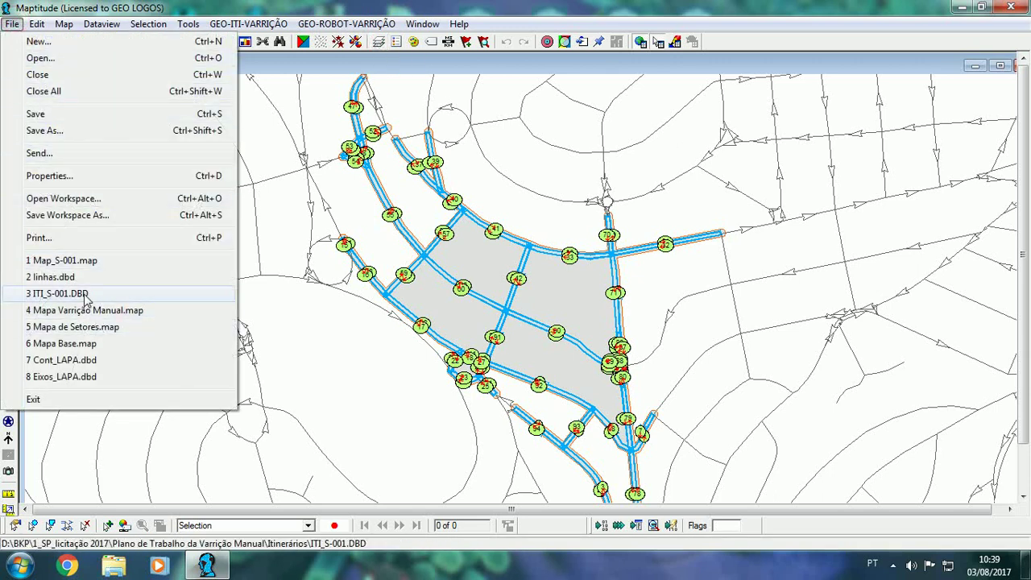
pyautogui.click(56, 293)
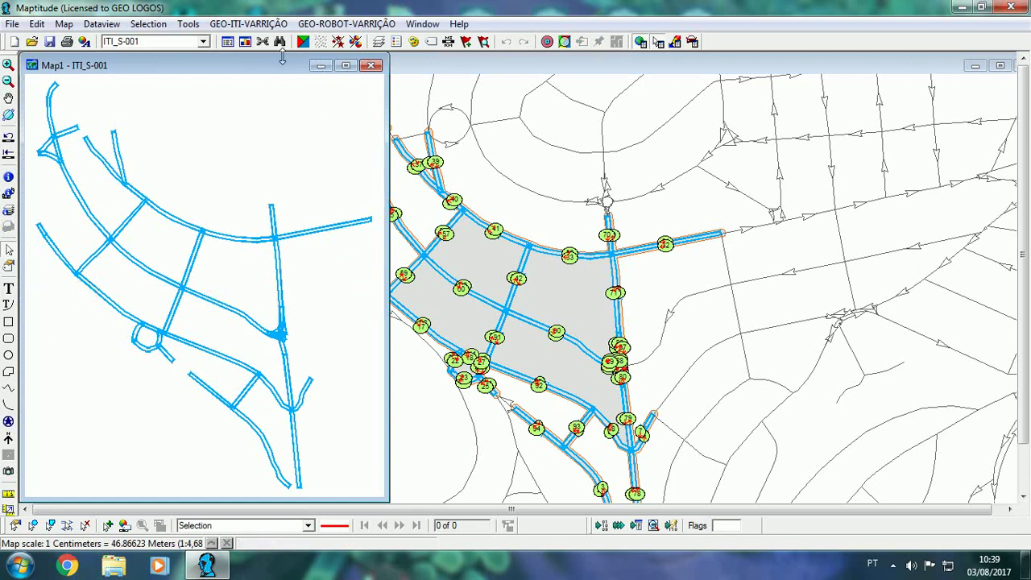
pyautogui.click(228, 41)
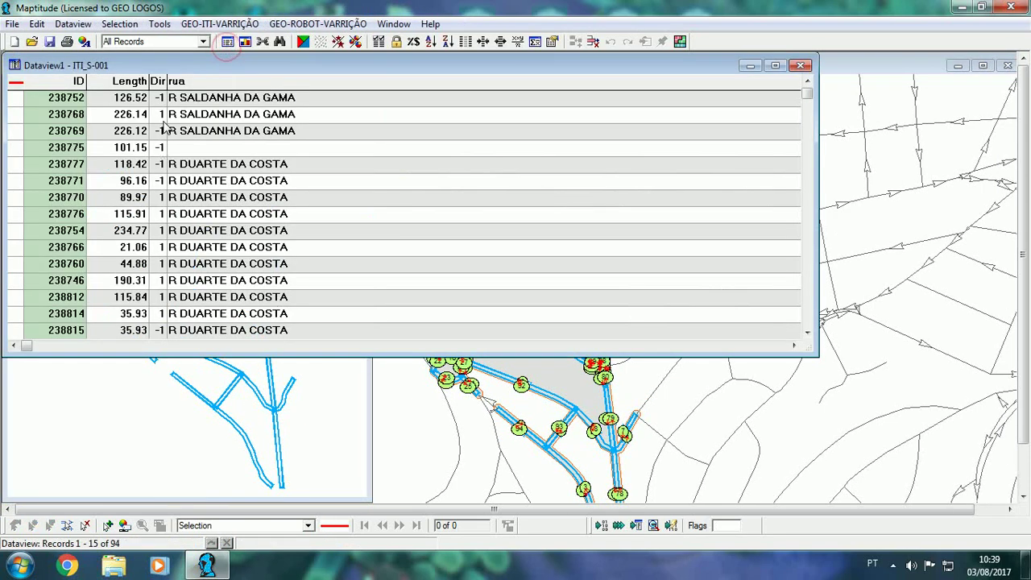
pyautogui.click(158, 84)
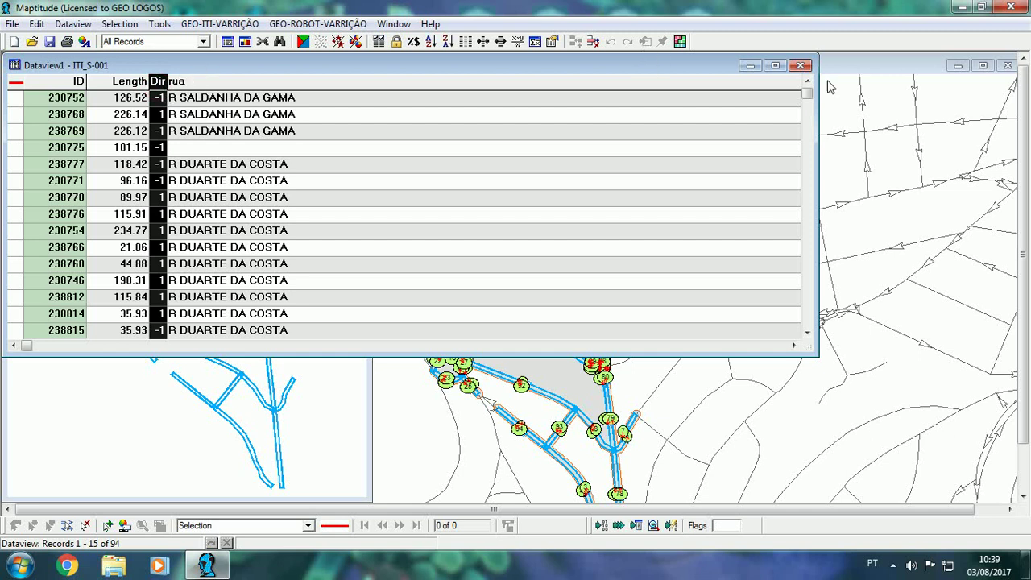
pyautogui.click(801, 66)
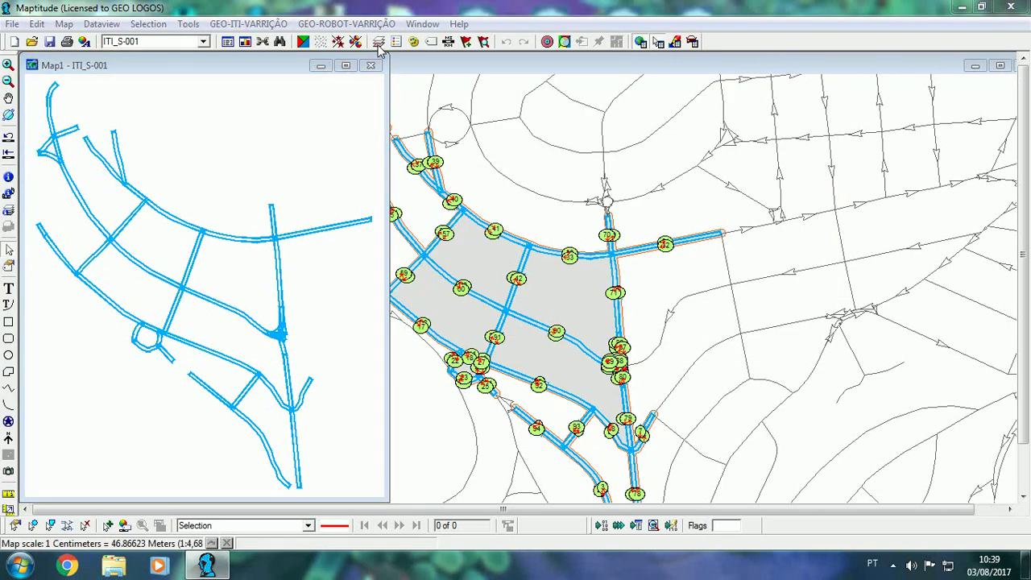
# Show one-way street arrowheads on the ITI_S-001 layer to view the directions, and close its map without saving.
pyautogui.click(379, 42)
pyautogui.click(395, 343)
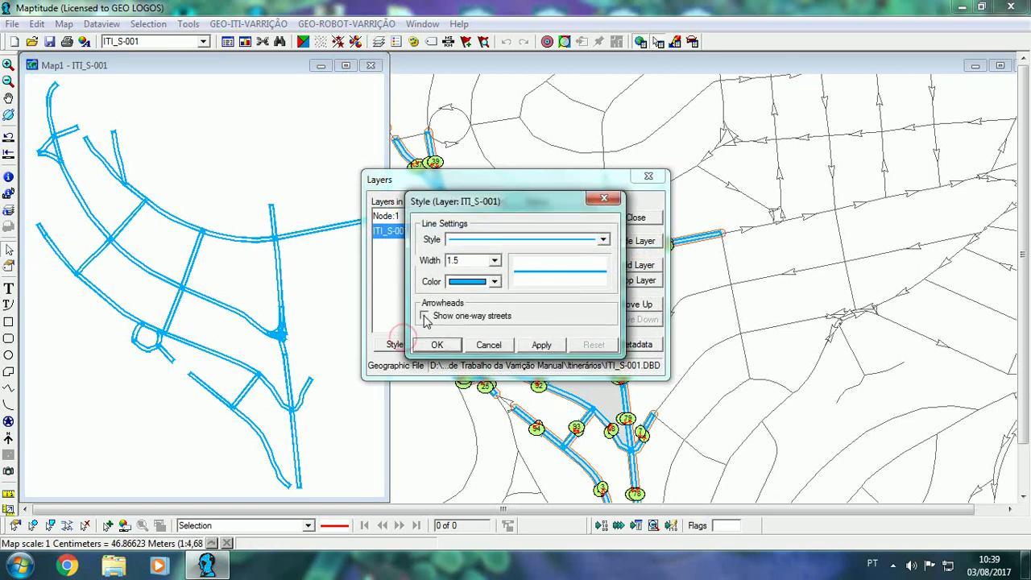
pyautogui.click(424, 316)
pyautogui.click(434, 346)
pyautogui.click(637, 219)
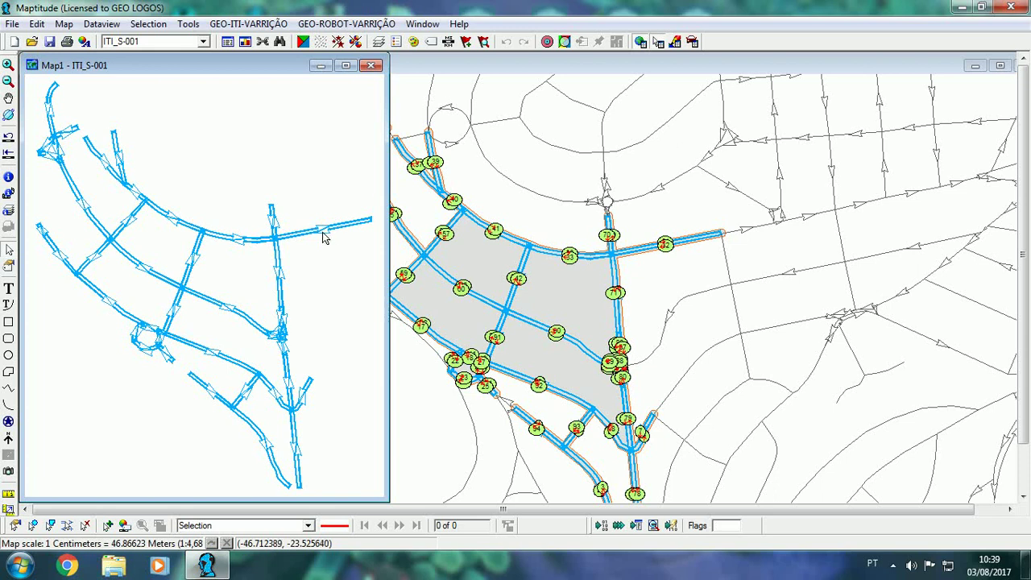
pyautogui.click(375, 67)
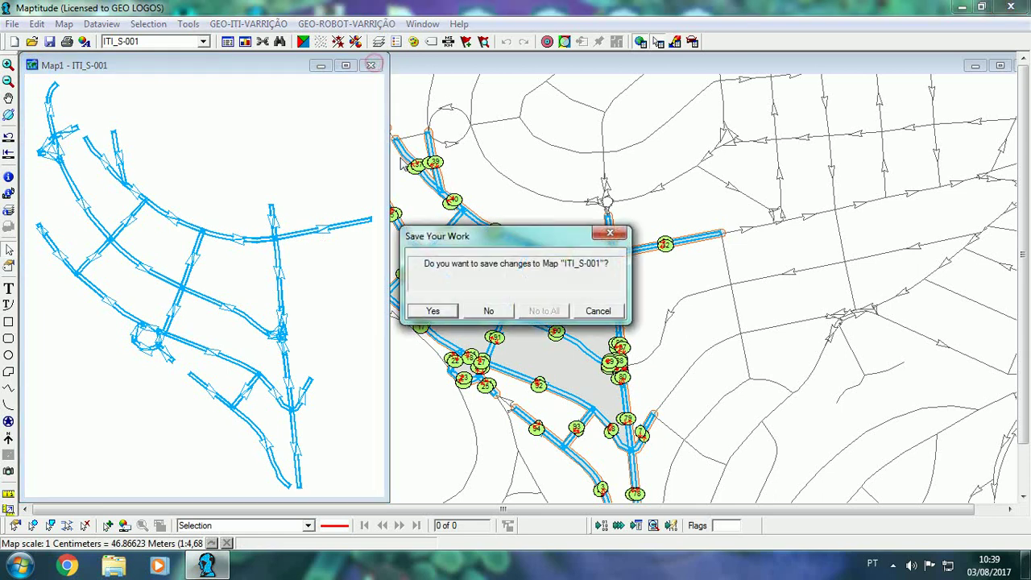
pyautogui.click(490, 311)
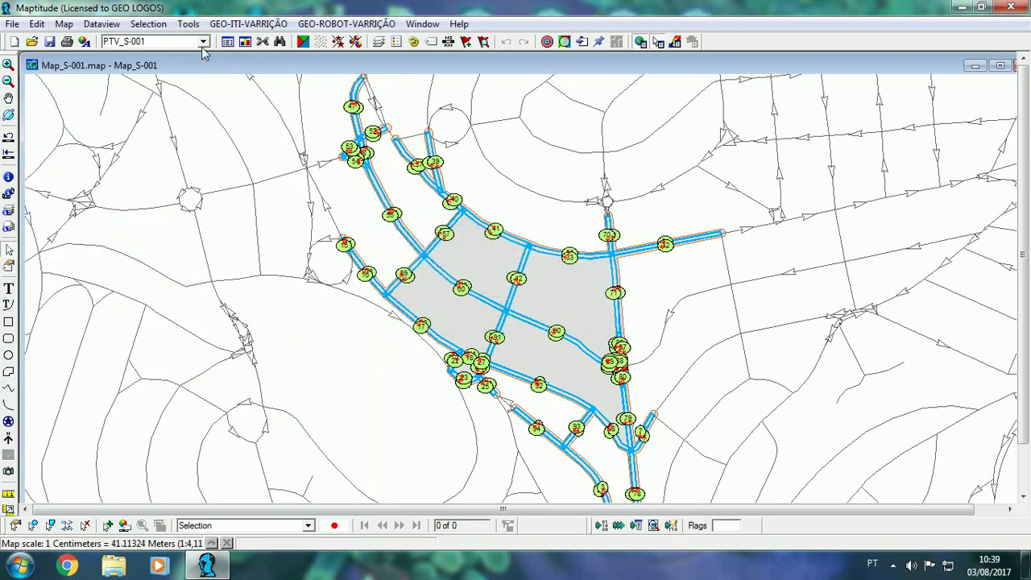
# Review the Azimute values in the PTV_S-001 data table again and close it.
pyautogui.click(228, 41)
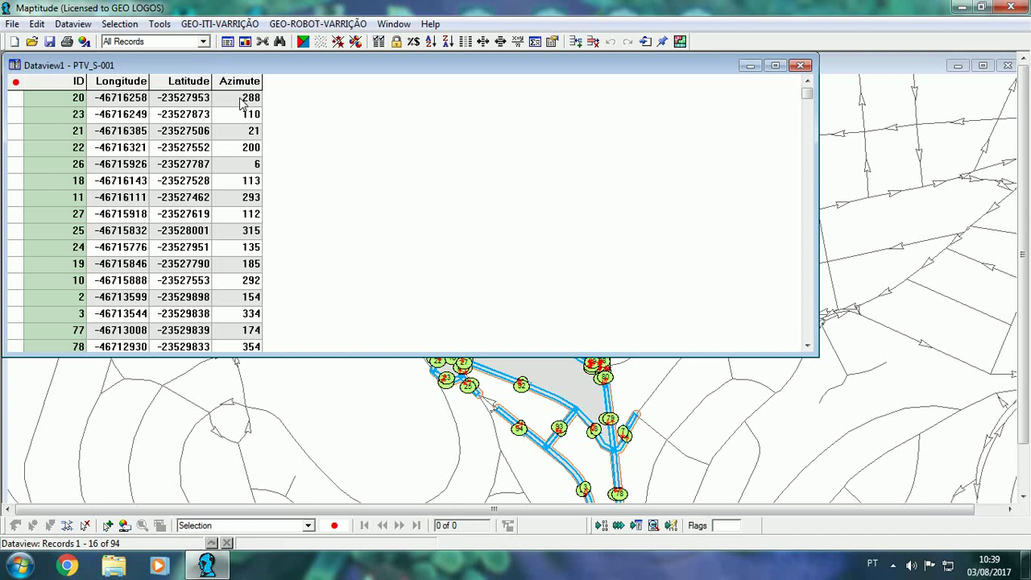
pyautogui.click(800, 65)
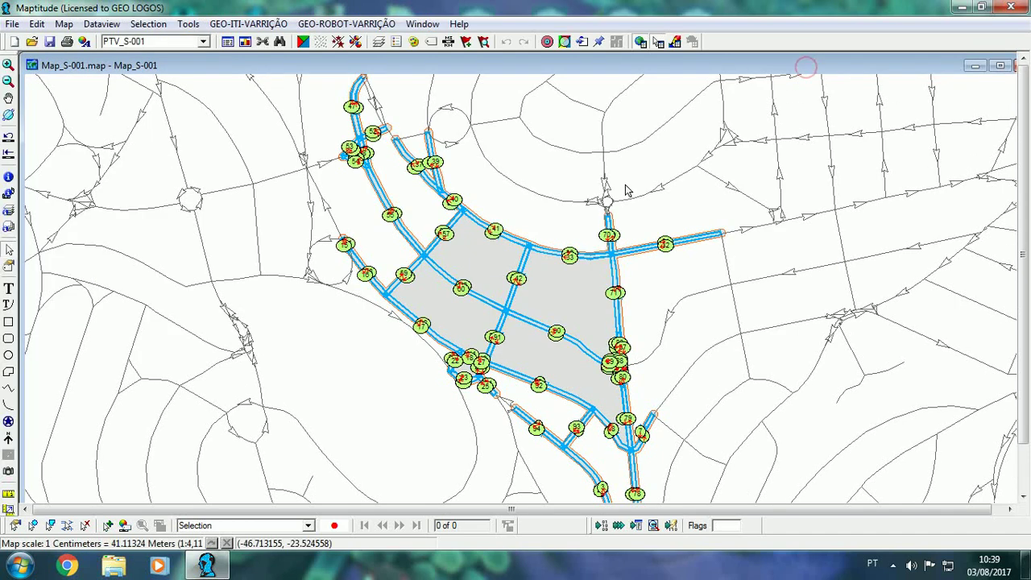